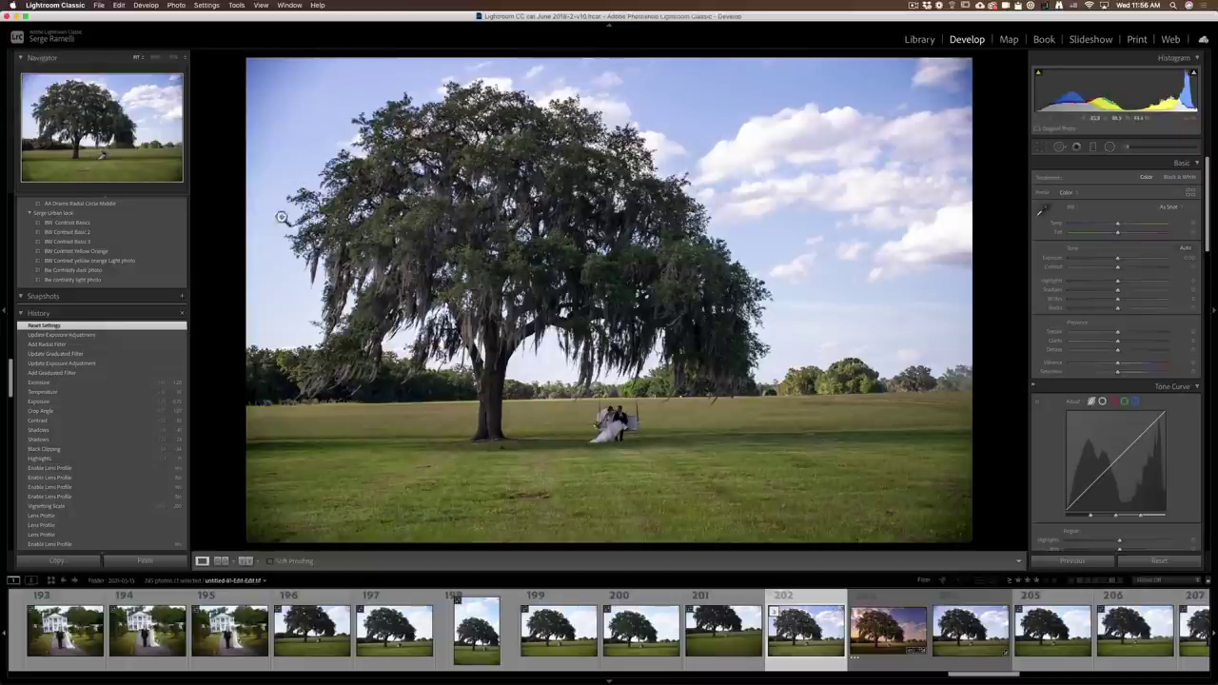
# Enable lens profile corrections for the tree photo and choose the Canon EF 50mm f/1.4 USM lens profile.
pyautogui.click(607, 428)
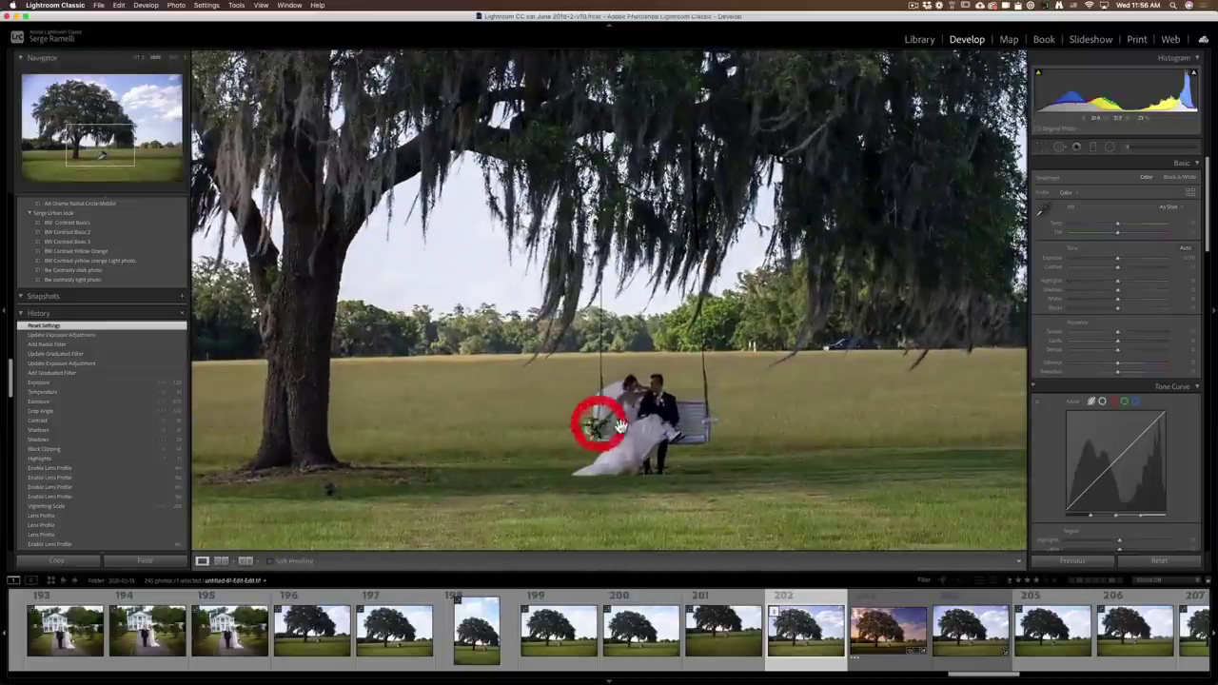
pyautogui.click(627, 430)
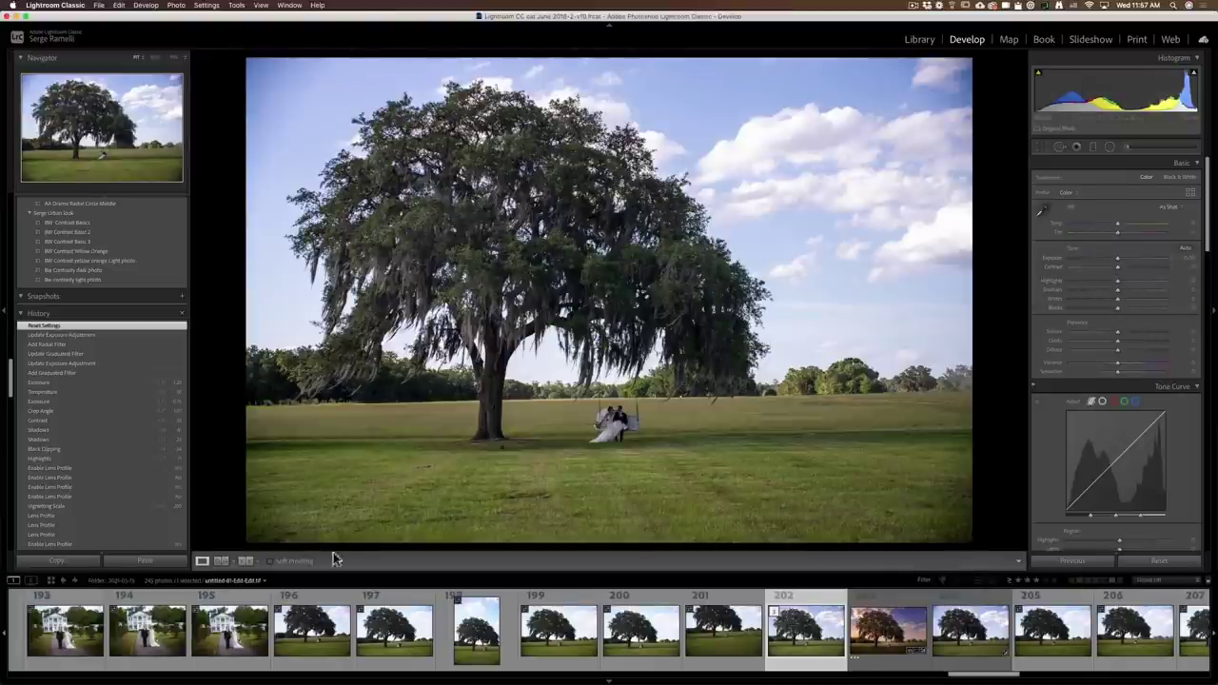
pyautogui.moveTo(1209, 252); pyautogui.dragTo(1201, 463)
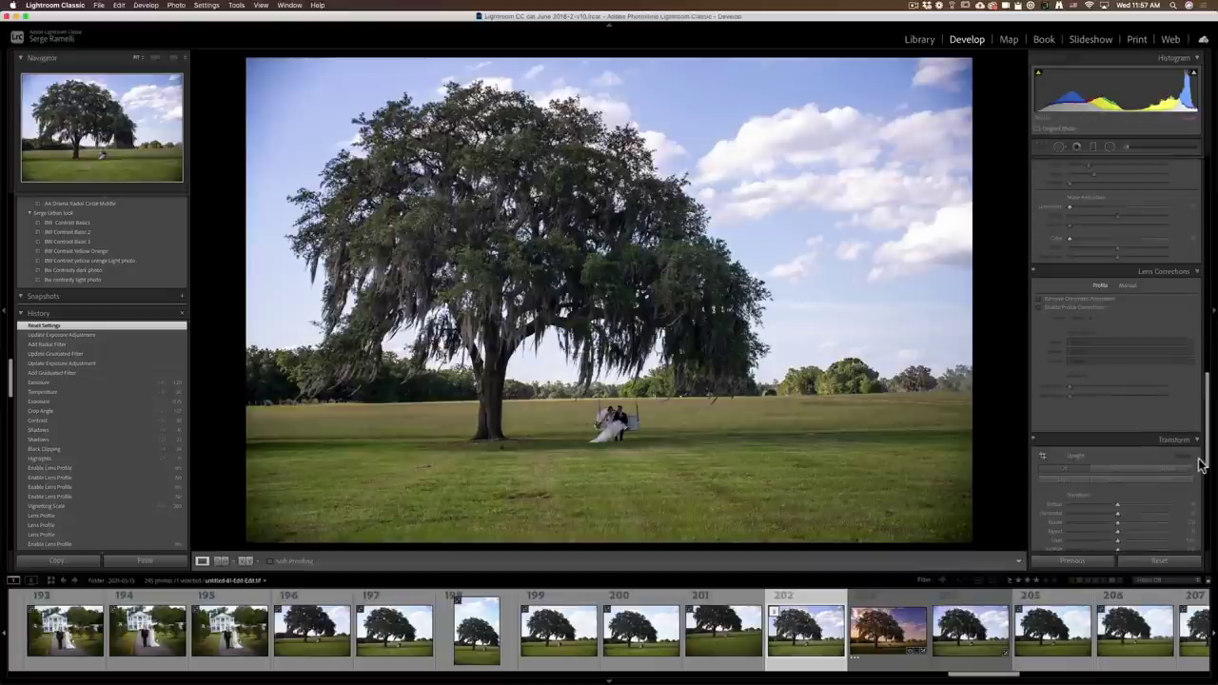
pyautogui.click(1061, 307)
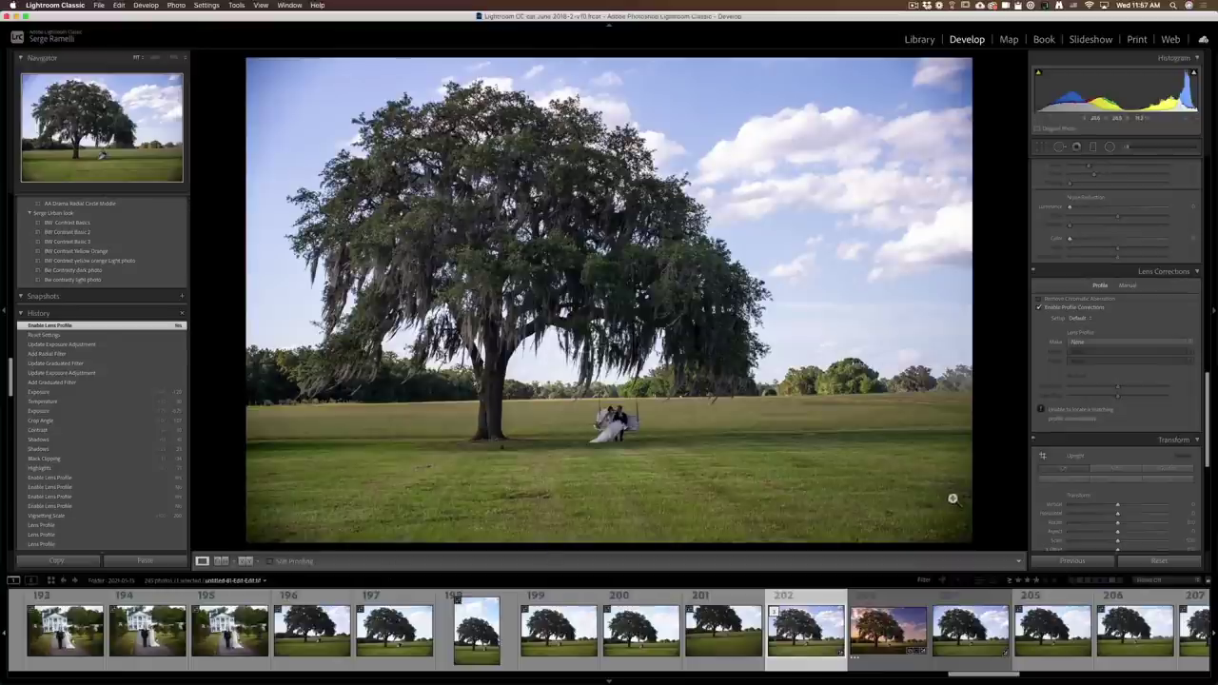
pyautogui.click(1117, 342)
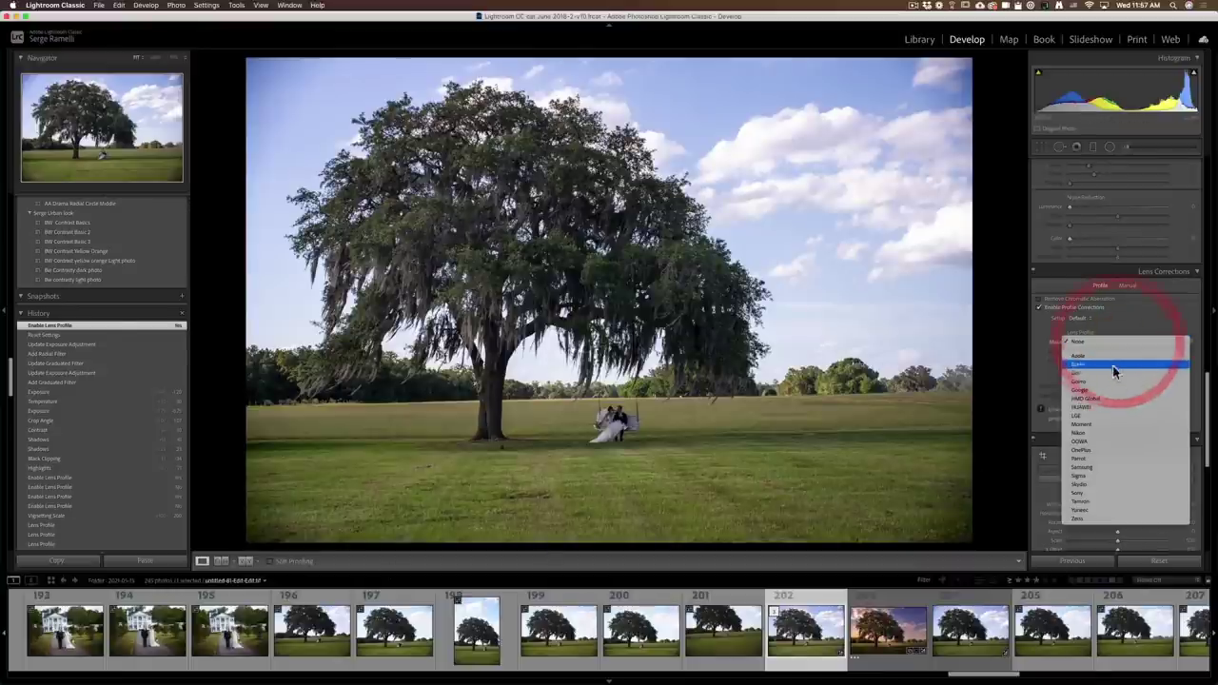
pyautogui.click(1114, 367)
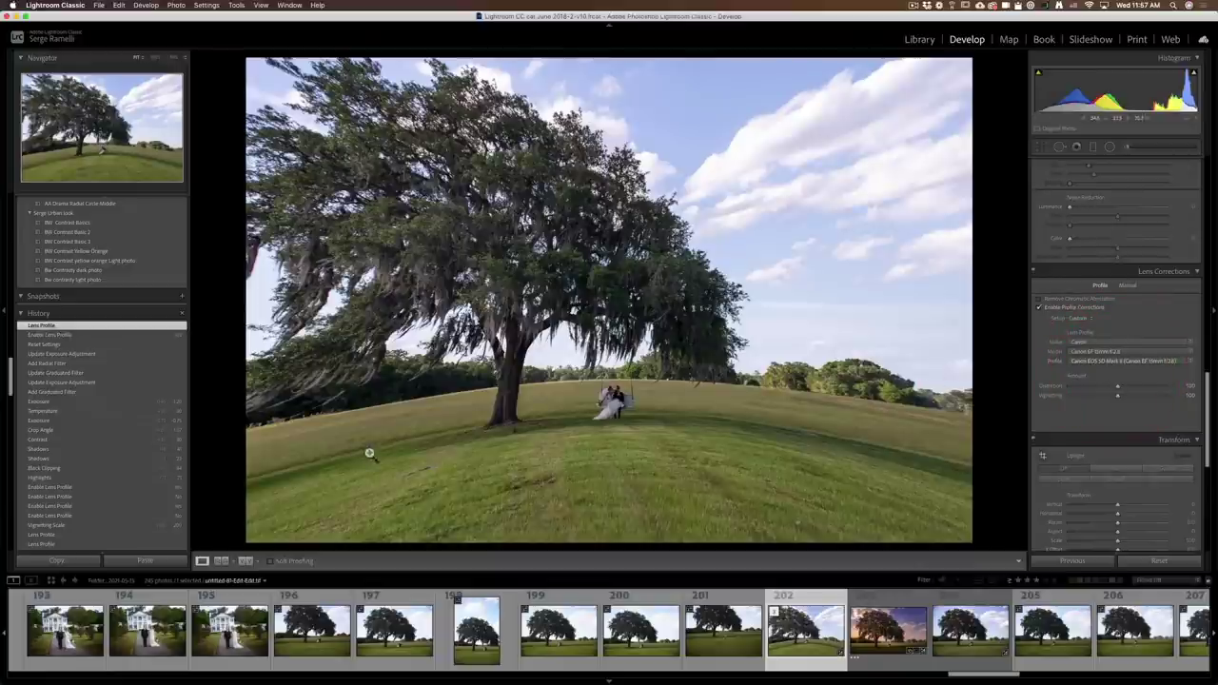
pyautogui.click(1115, 351)
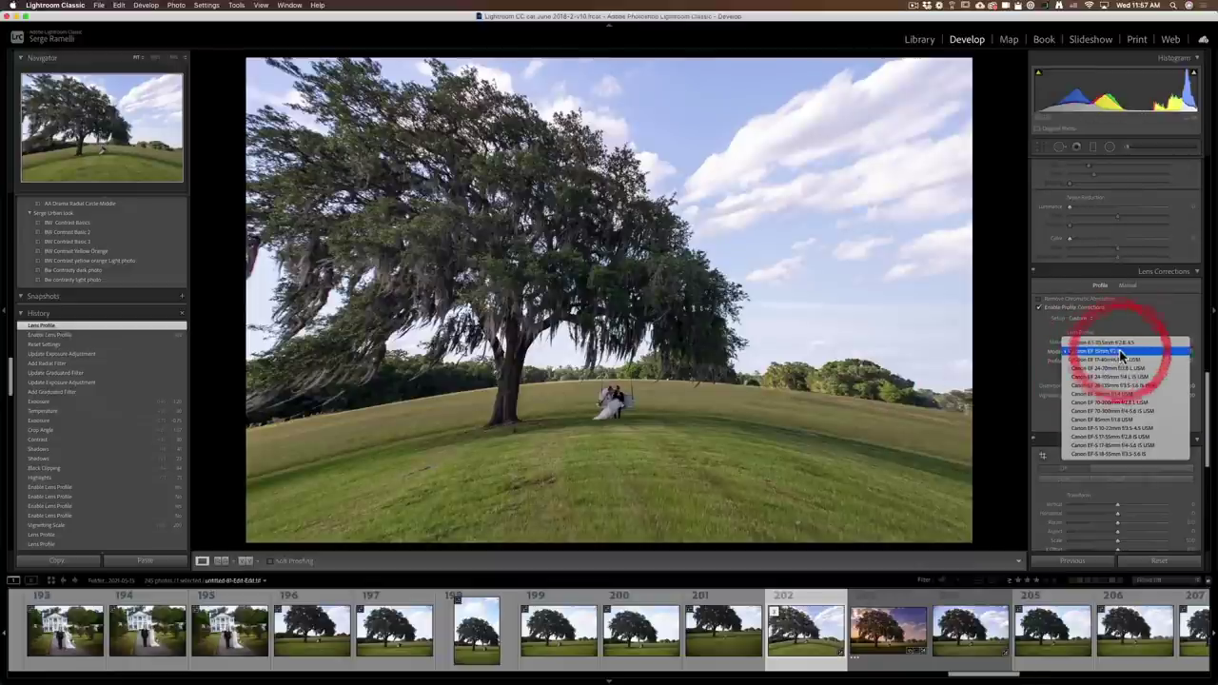
pyautogui.click(1119, 393)
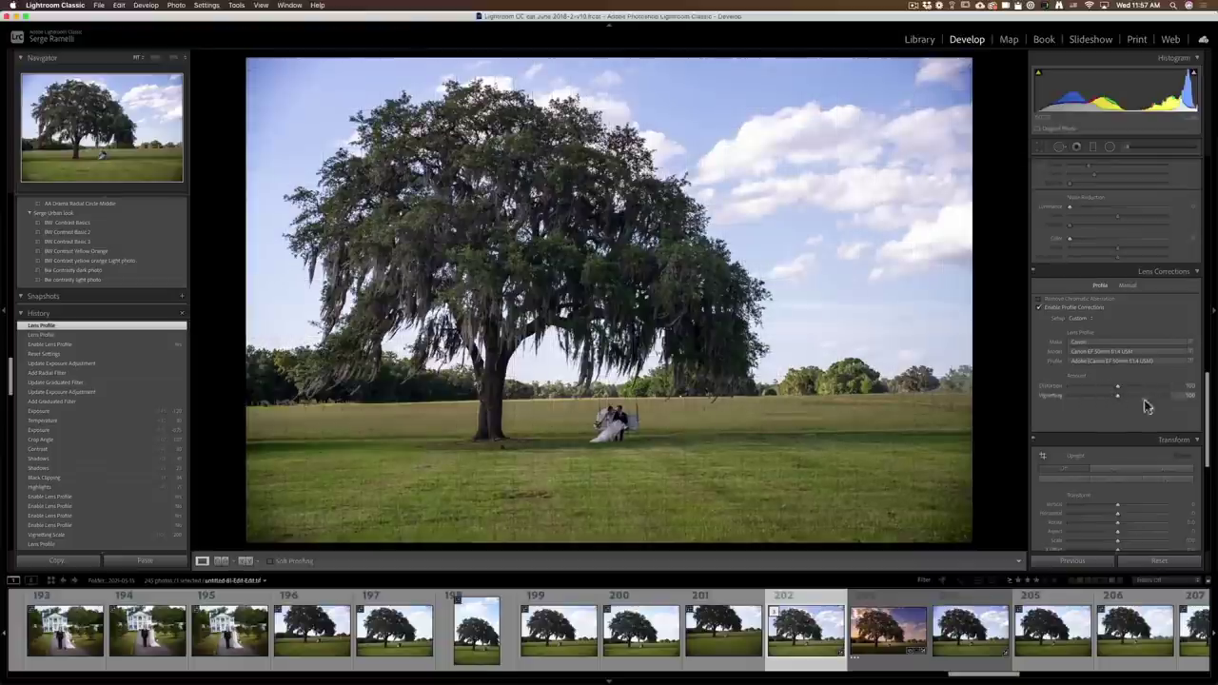
# Set the lens profile's vignetting correction to 200 and compare the photo with profile corrections off and on.
pyautogui.click(1183, 394)
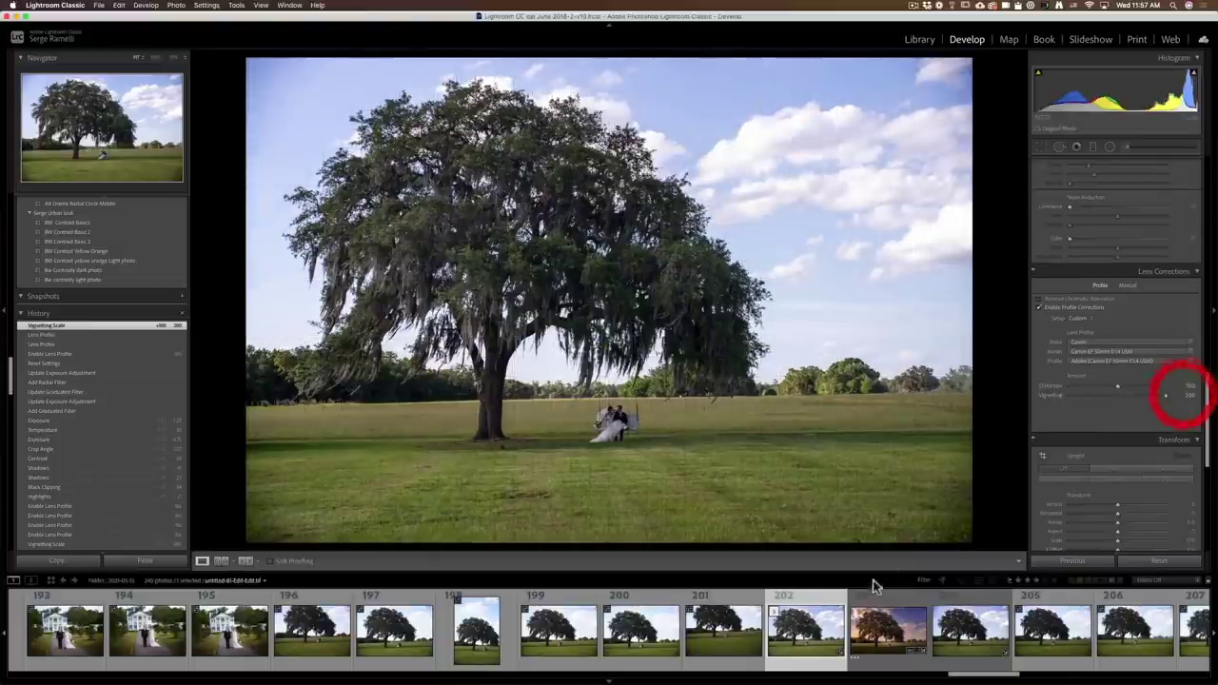
pyautogui.click(1047, 308)
pyautogui.click(1047, 307)
pyautogui.click(1048, 309)
pyautogui.click(1047, 310)
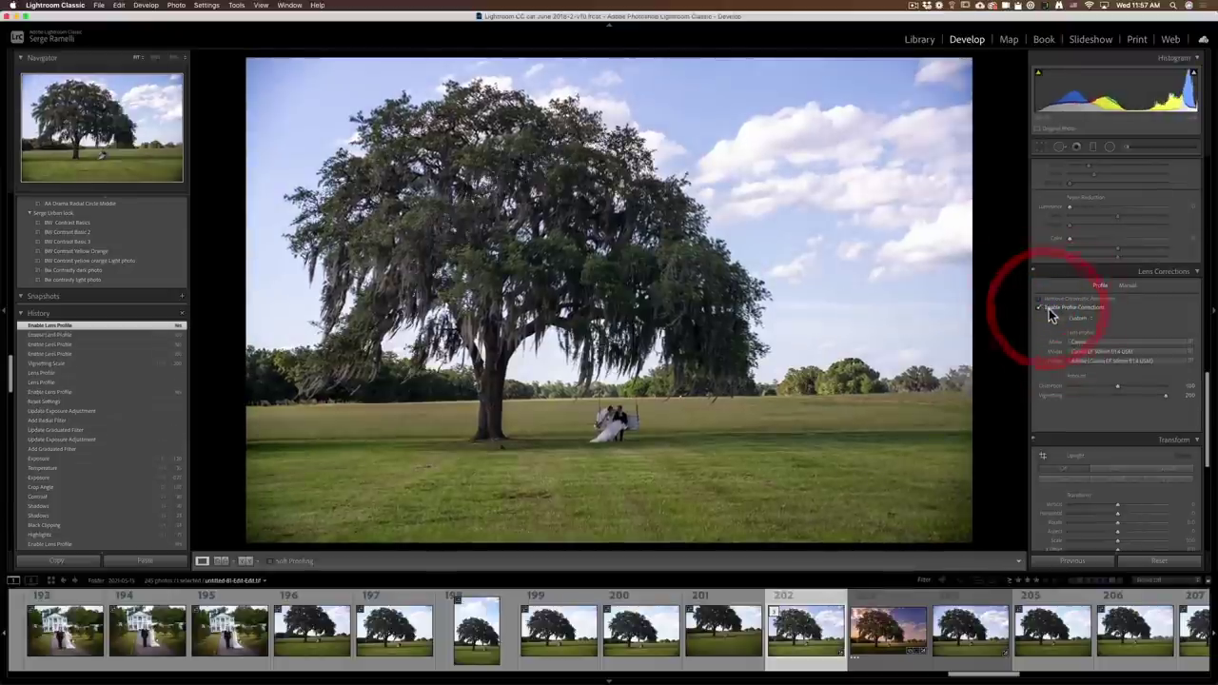
# Straighten the photo along the horizon line where the field meets the trees and apply the crop.
pyautogui.click(1039, 150)
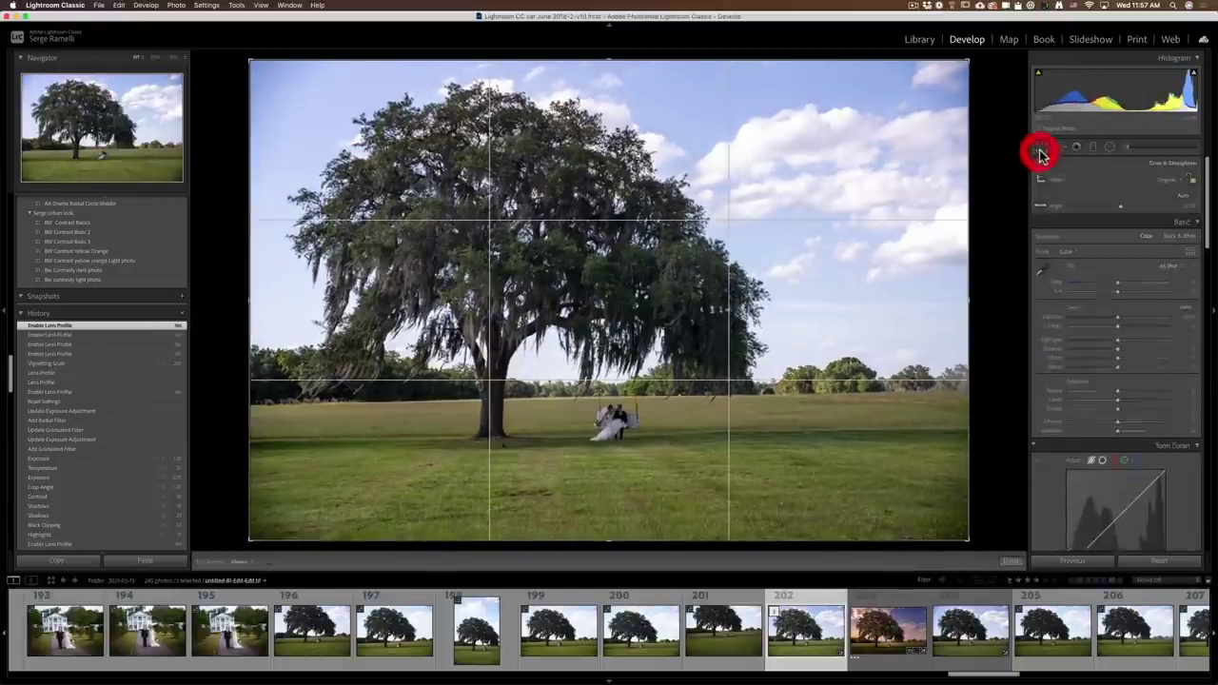
pyautogui.click(1040, 208)
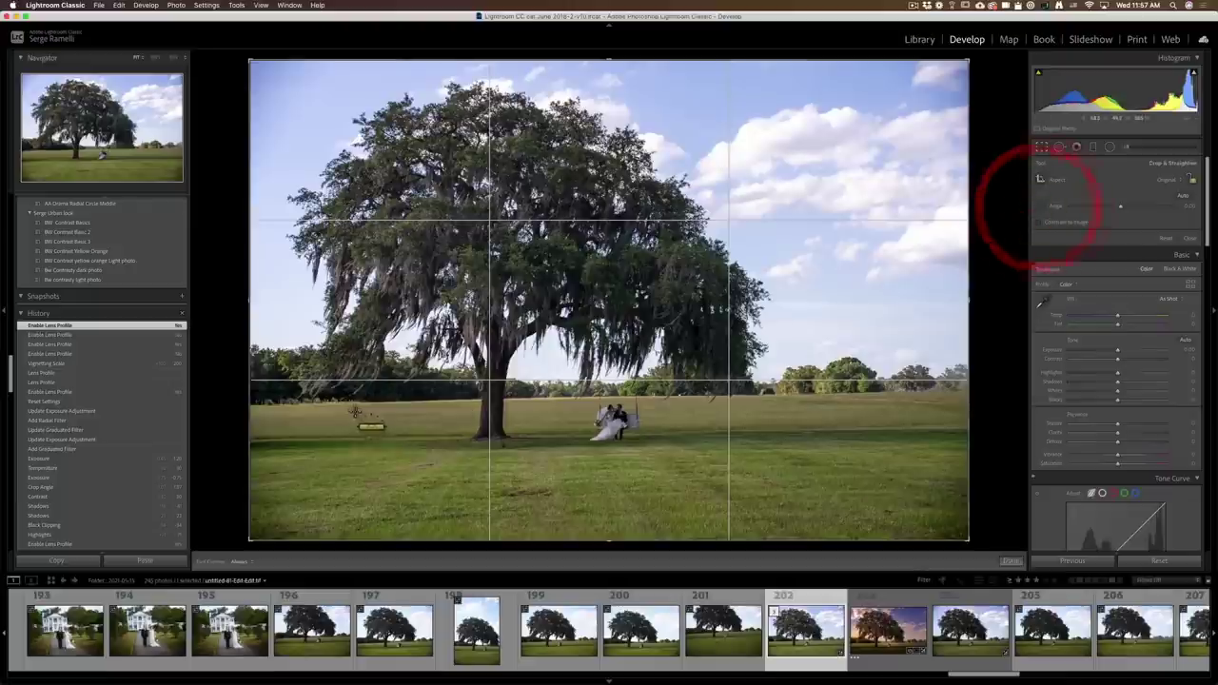
pyautogui.moveTo(352, 404); pyautogui.dragTo(834, 392)
pyautogui.press('Return')
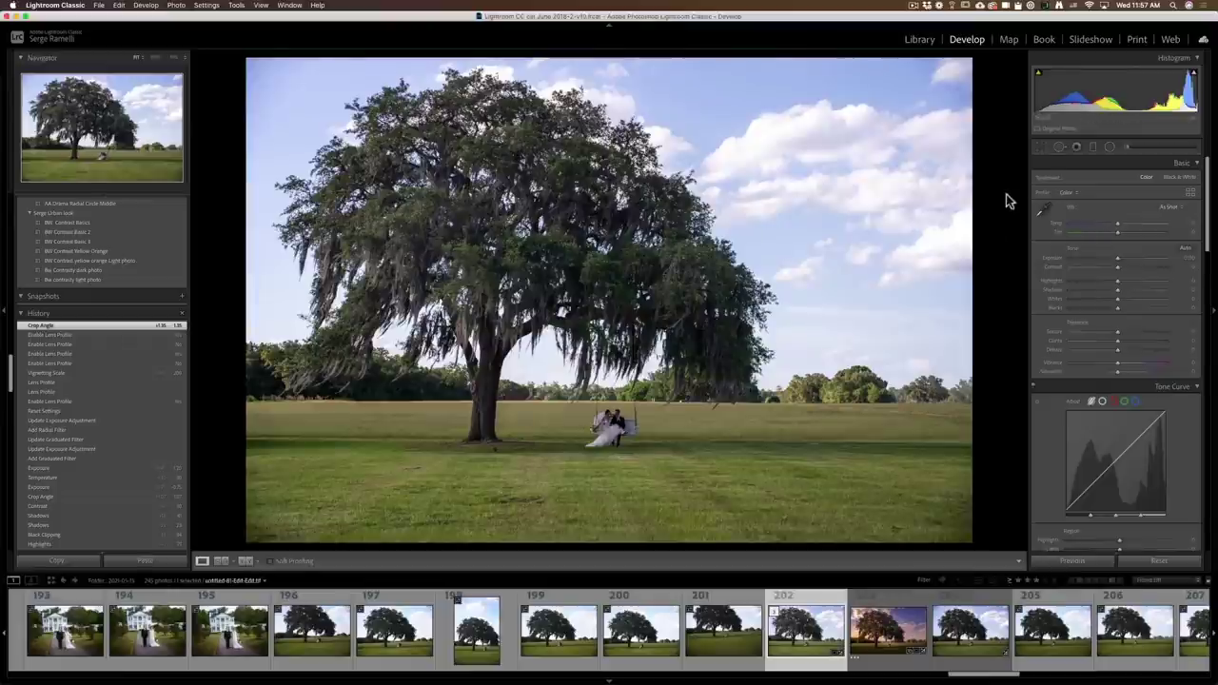
# Warm the white balance to Temp +27 and Tint +19, and lower the overall exposure to about -1.4.
pyautogui.moveTo(1135, 227); pyautogui.dragTo(1126, 234)
pyautogui.click(1125, 236)
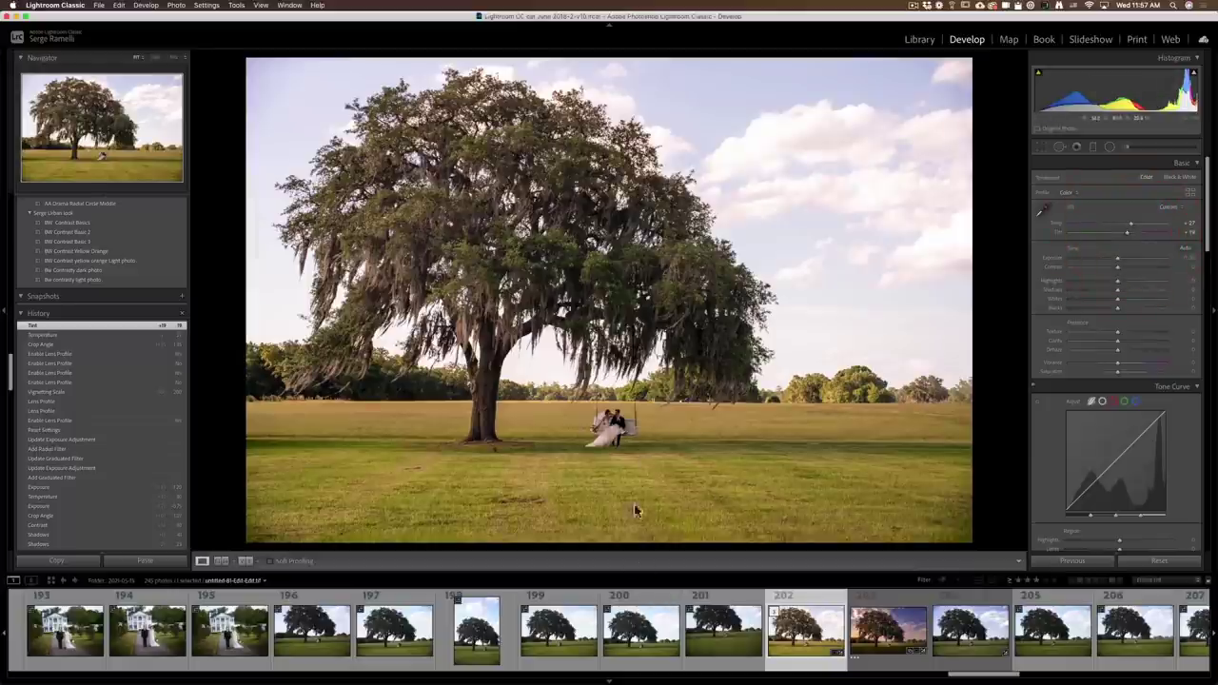
pyautogui.moveTo(1114, 264); pyautogui.dragTo(1104, 257)
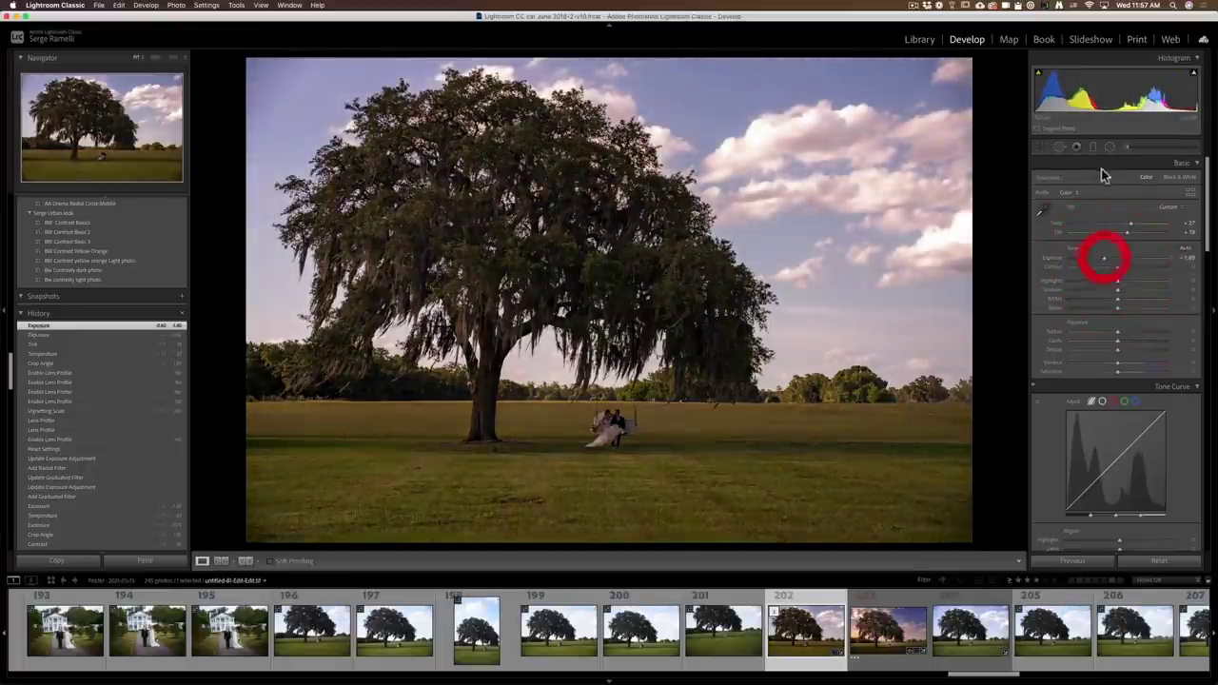
# Add a graduated filter from the photo's lower edge up past the couple and reduce its exposure to darken the grass.
pyautogui.click(1094, 147)
pyautogui.moveTo(620, 536); pyautogui.dragTo(616, 352)
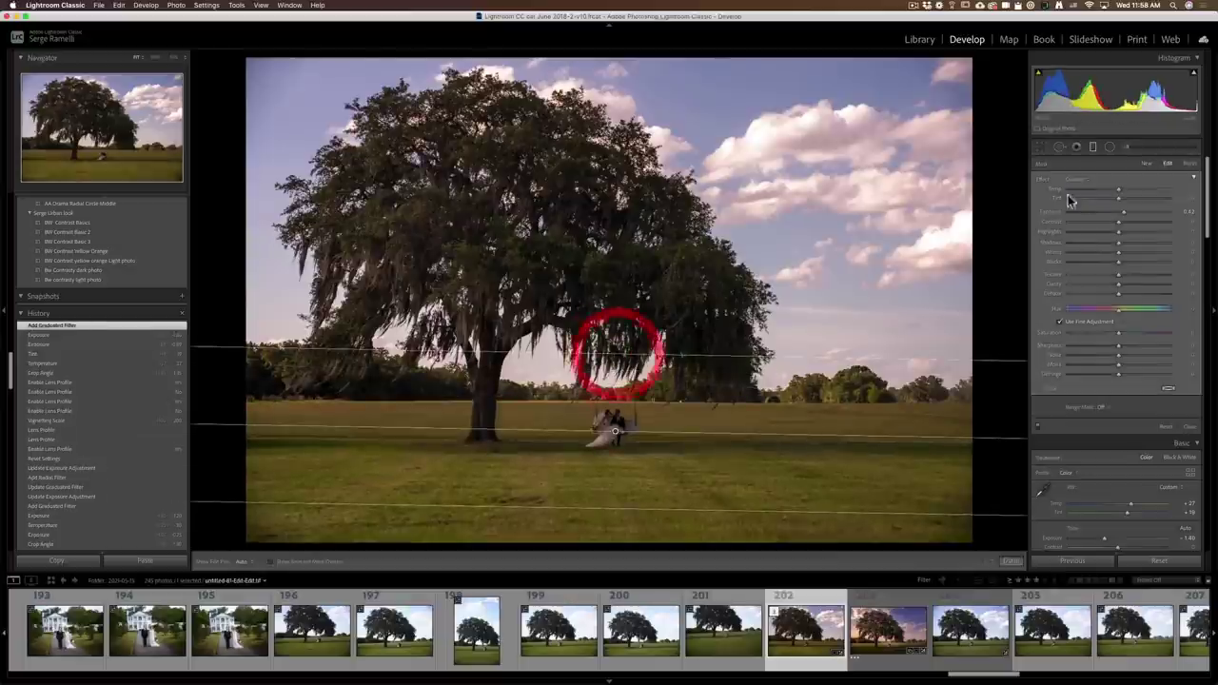
pyautogui.moveTo(1121, 217); pyautogui.dragTo(1102, 213)
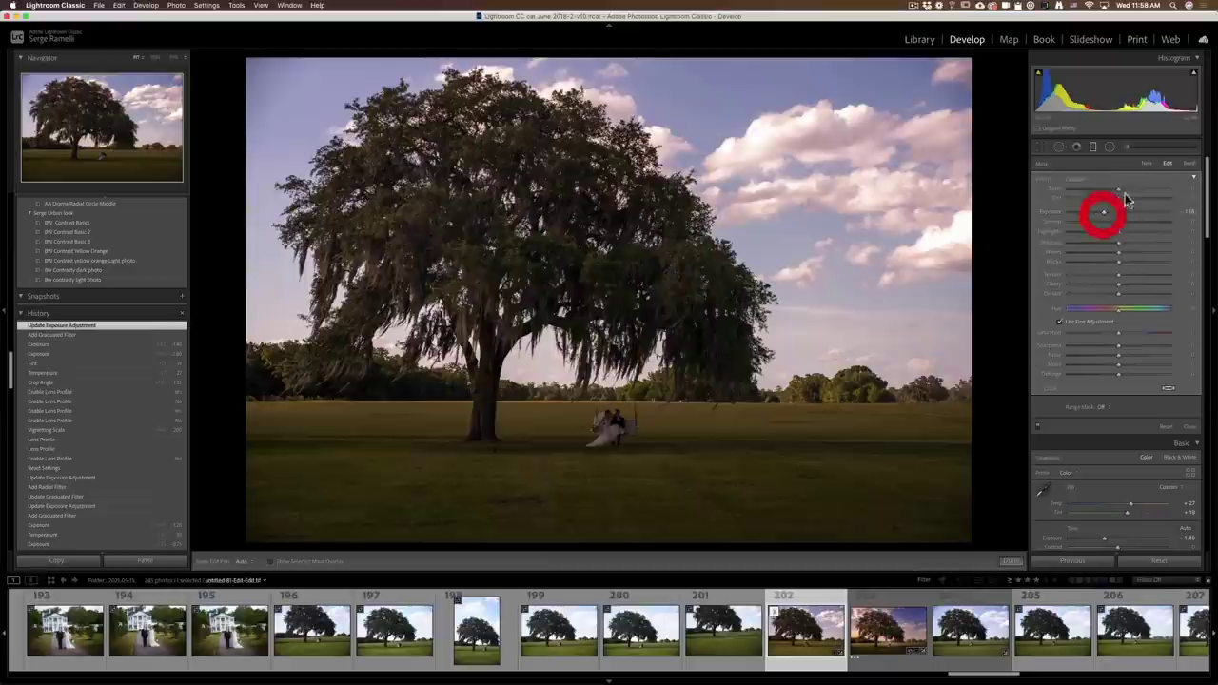
pyautogui.click(1010, 561)
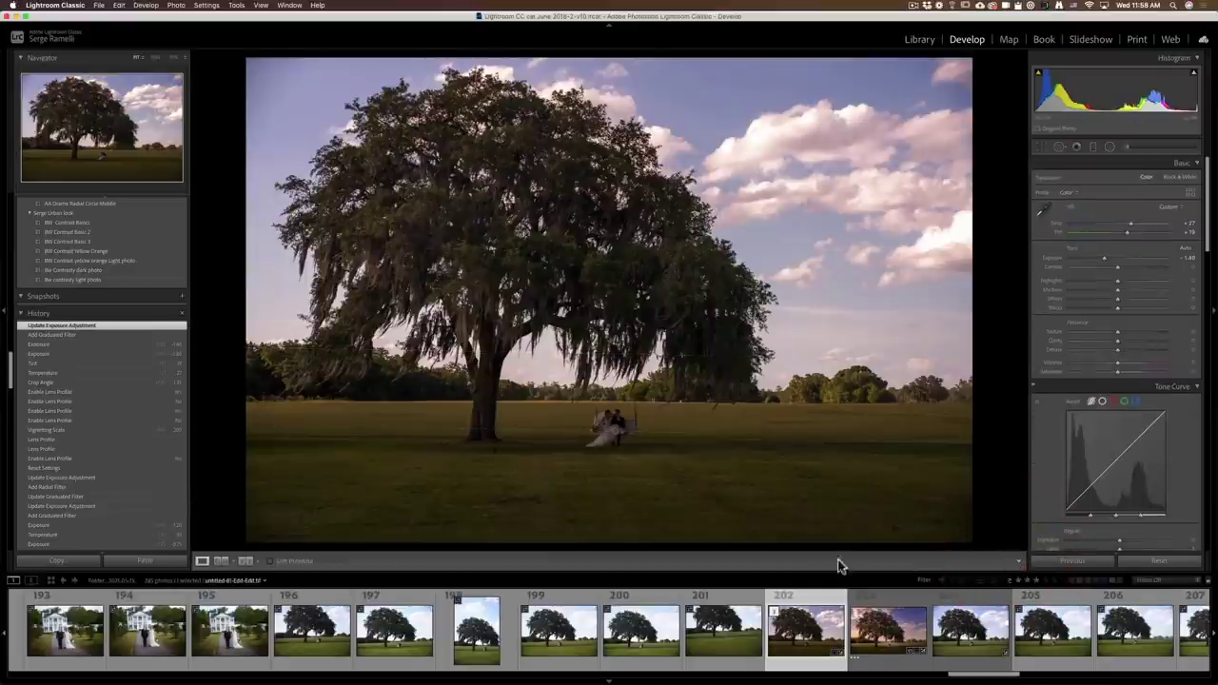
# Send the edited tree photo from Lightroom to Adobe Photoshop 2021 for editing.
pyautogui.rightClick(810, 599)
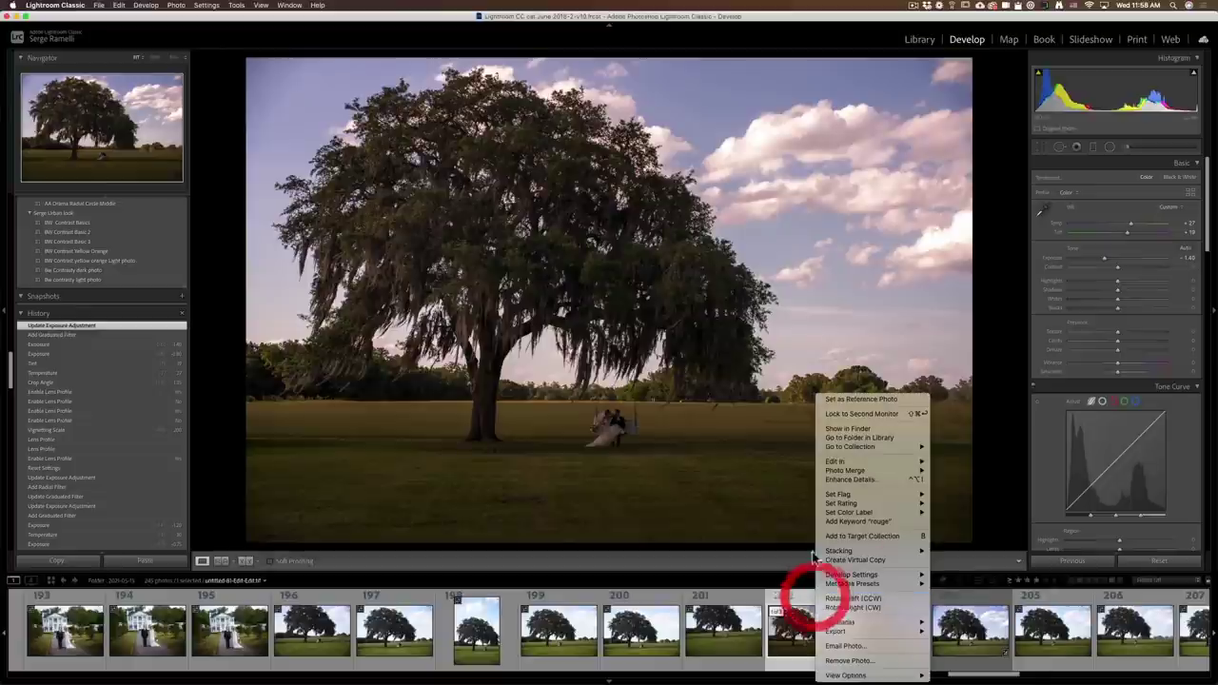
pyautogui.moveTo(856, 461)
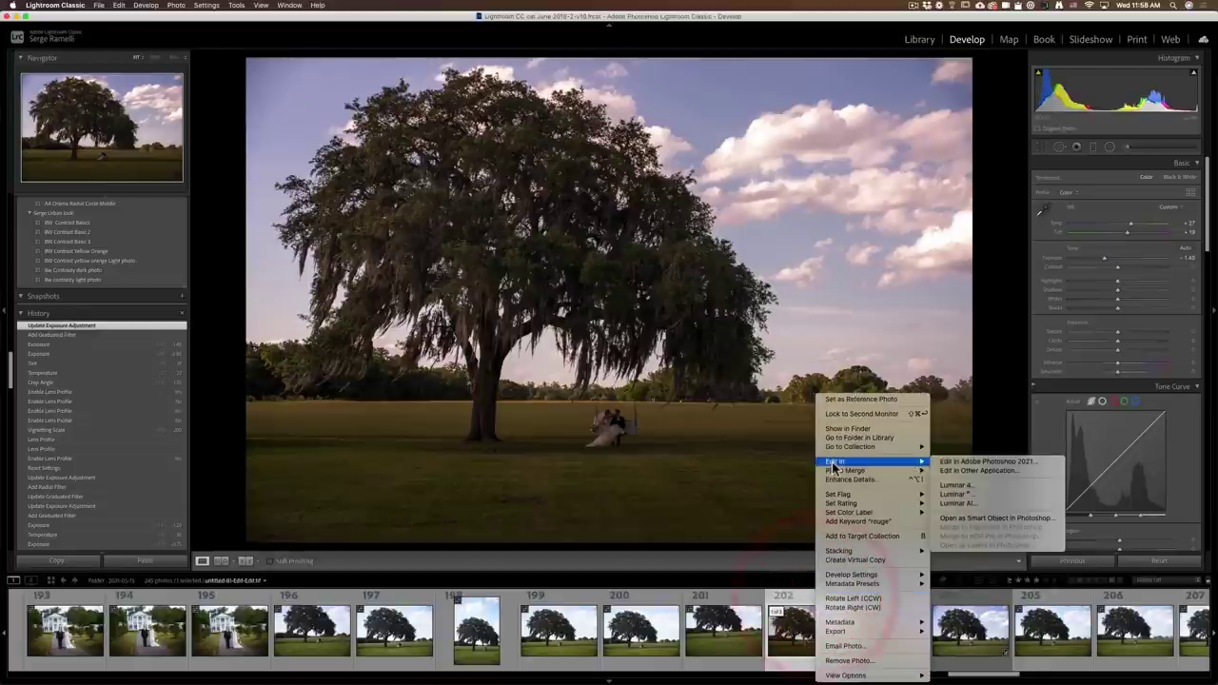
pyautogui.click(1018, 464)
pyautogui.click(678, 283)
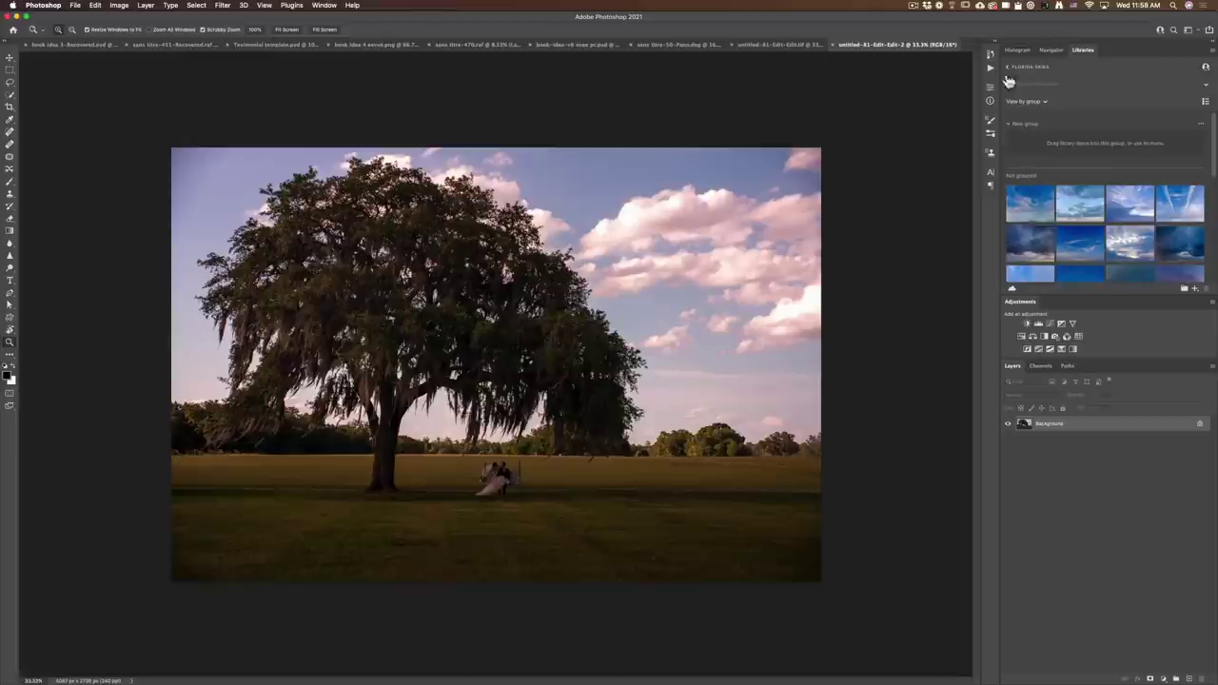
# Leave the current sky library and create a new library named "Florida Sky Tutorial English".
pyautogui.click(1047, 206)
pyautogui.click(1009, 74)
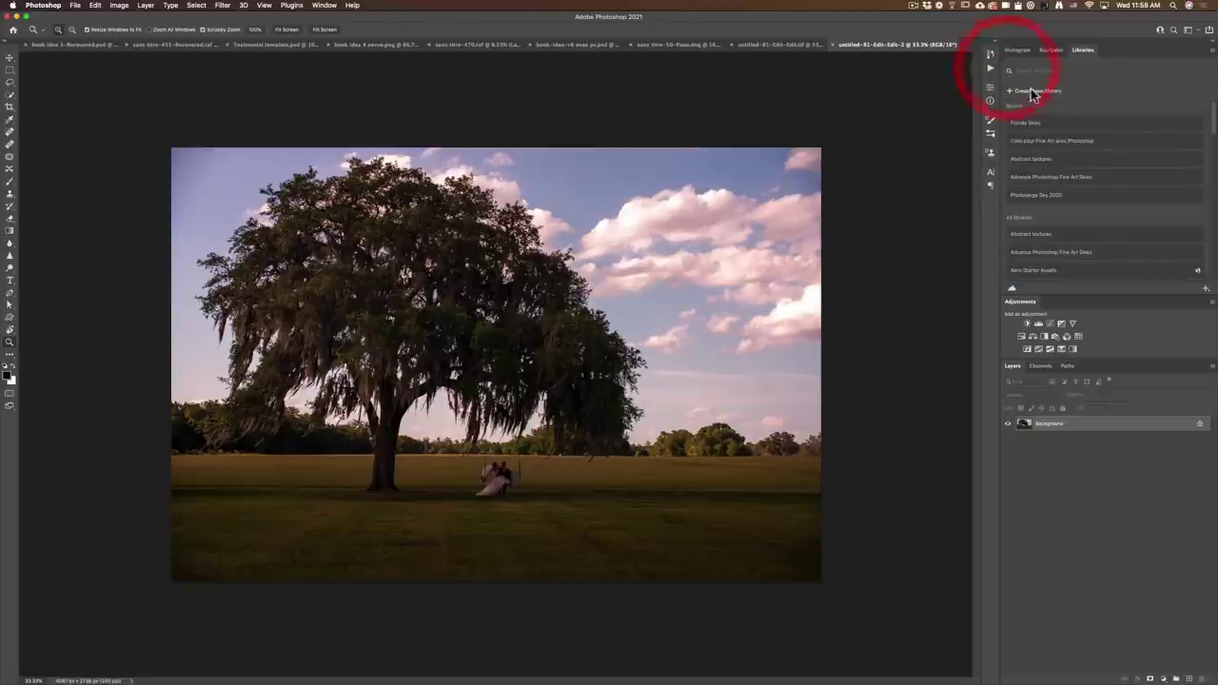
pyautogui.click(1035, 91)
pyautogui.write('fl')
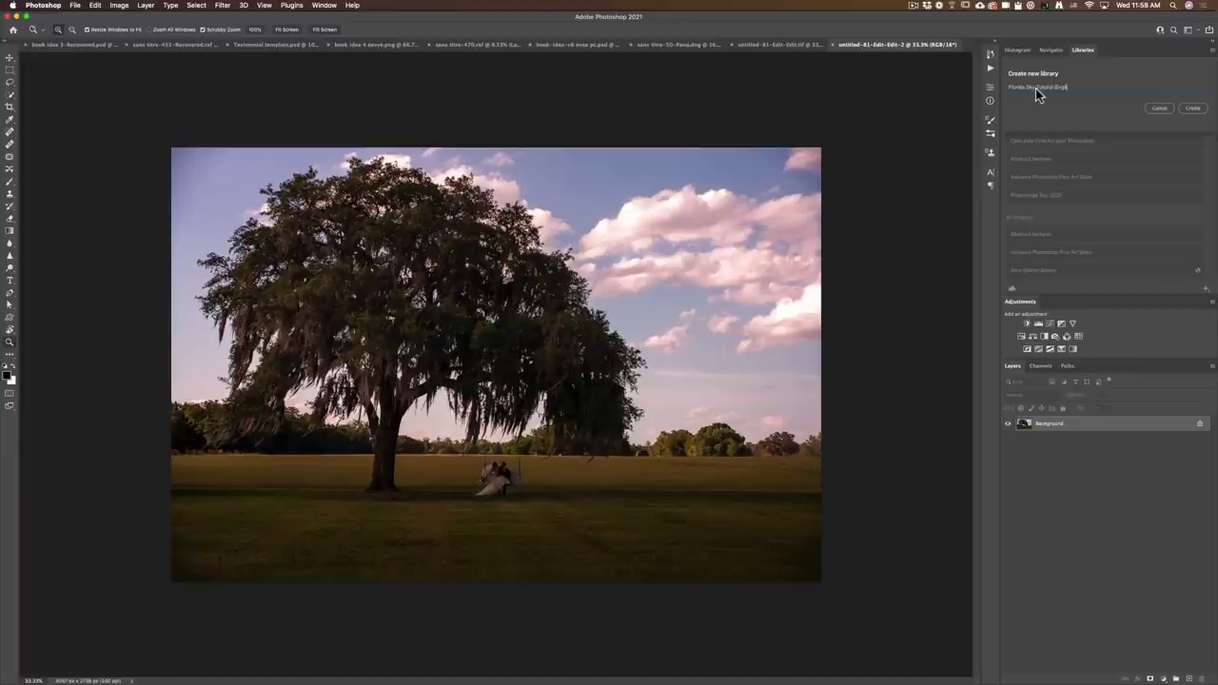
pyautogui.click(1193, 109)
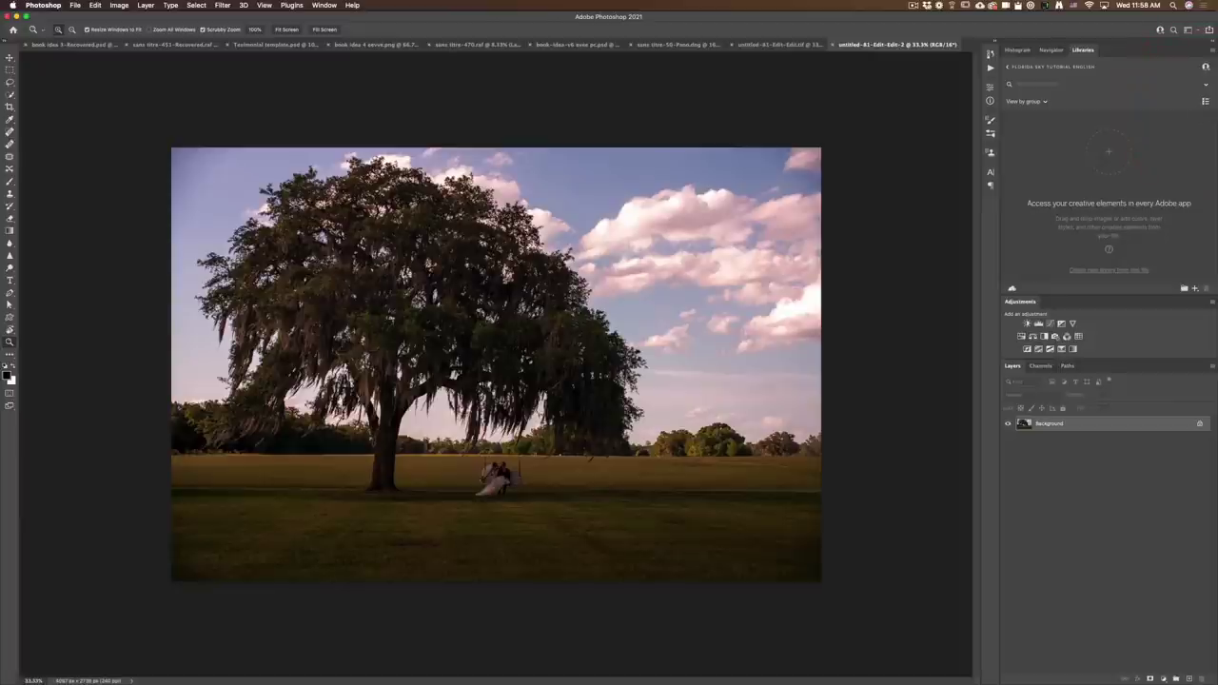
# Switch to Finder and look through the Dramatic, Golden Hour, Night and Sunset Medium Format sky folders.
pyautogui.moveTo(0, 199); pyautogui.dragTo(243, 121)
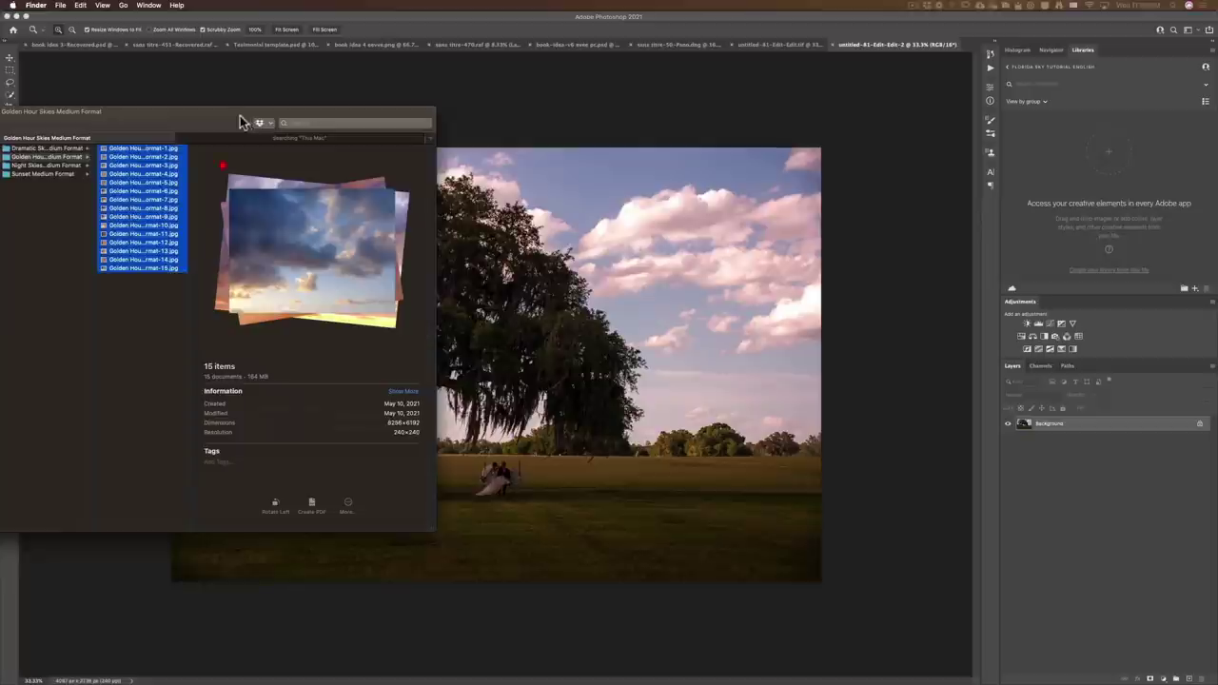
pyautogui.click(46, 148)
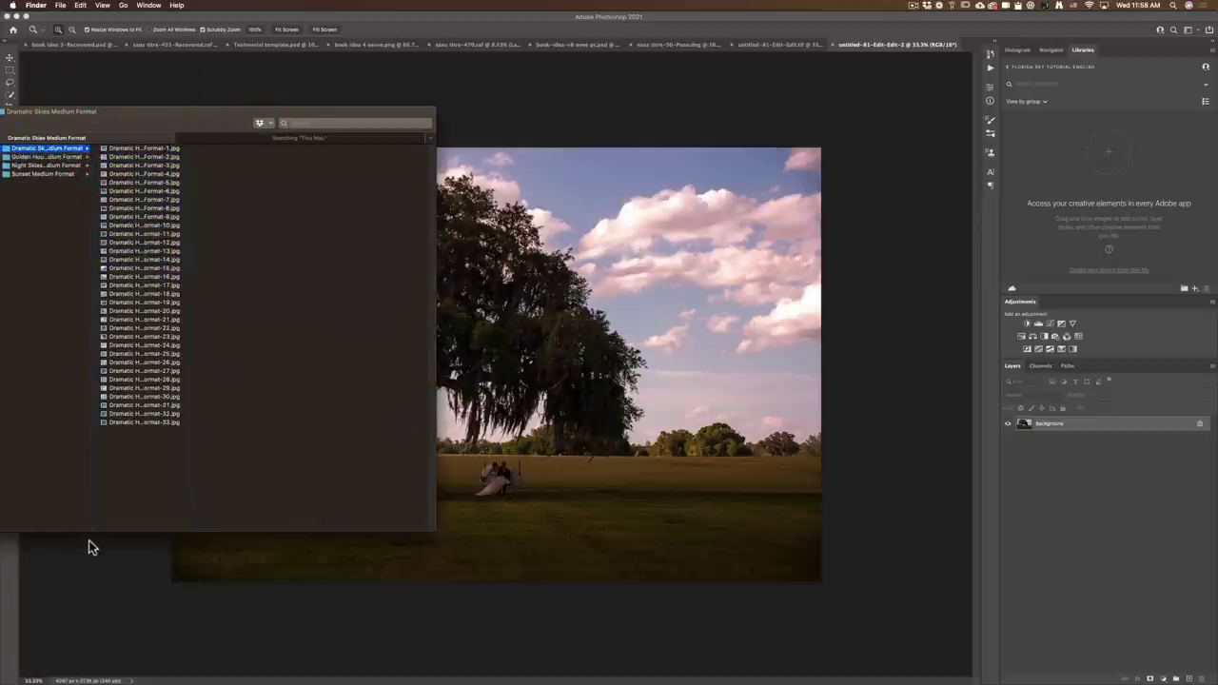
pyautogui.moveTo(95, 526); pyautogui.dragTo(150, 527)
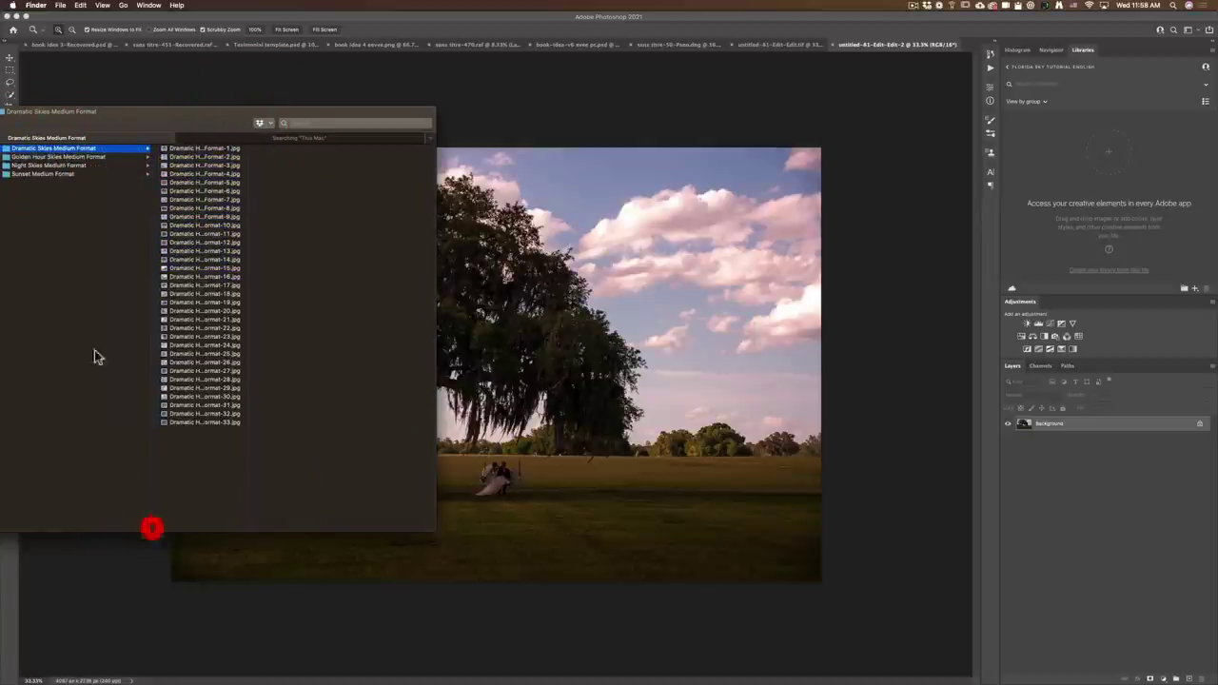
pyautogui.click(86, 157)
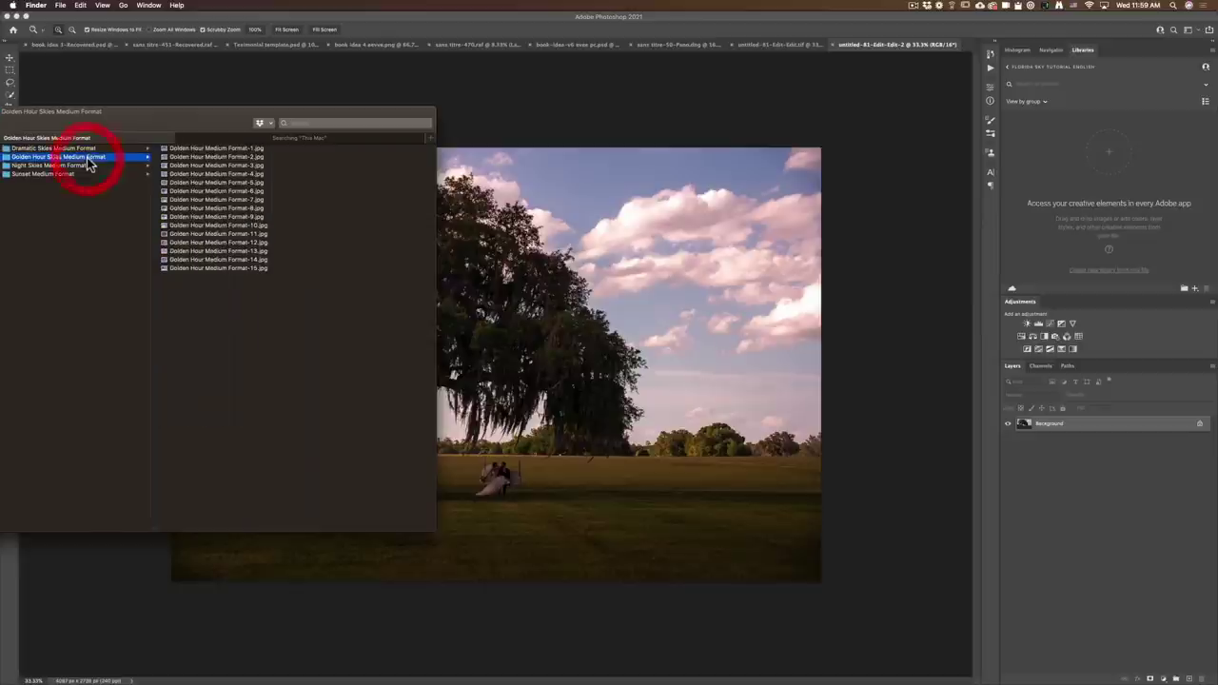
pyautogui.click(82, 167)
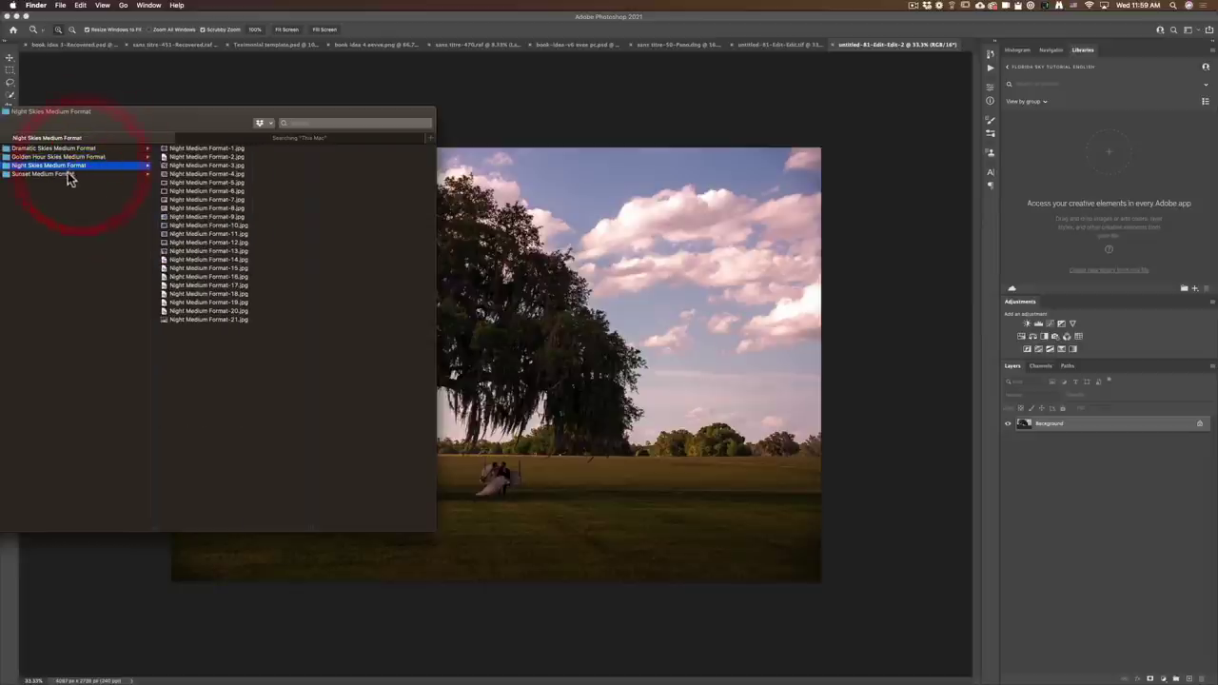
pyautogui.click(68, 173)
# Add all images from the Dramatic Skies Medium Format folder, numbers 1 to 33, to the new Photoshop library.
pyautogui.click(66, 150)
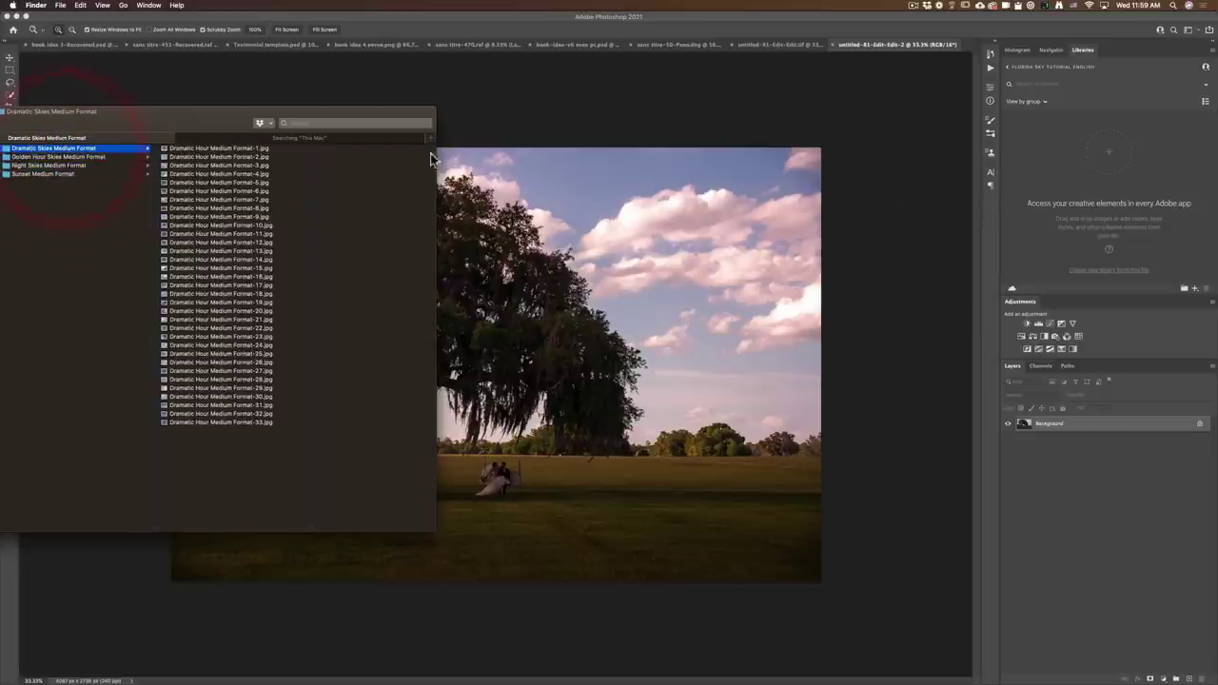
pyautogui.click(190, 149)
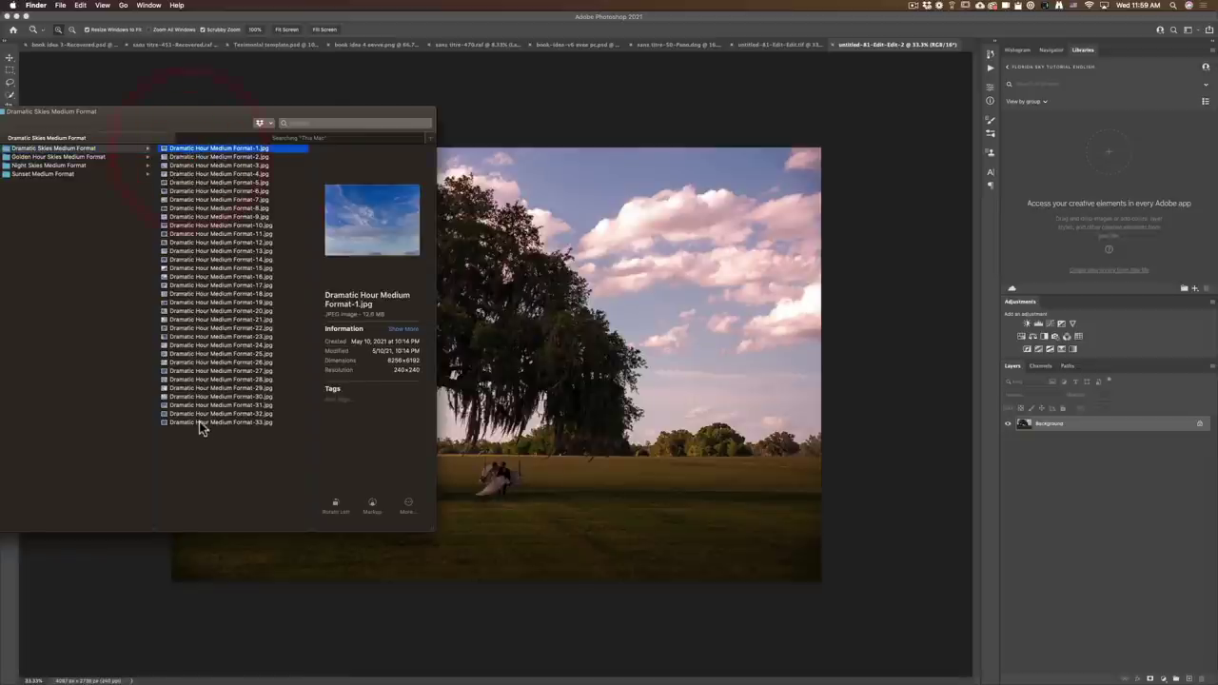
pyautogui.keyDown('shift'); pyautogui.click(201, 422); pyautogui.keyUp('shift')
pyautogui.moveTo(221, 335); pyautogui.dragTo(1052, 200)
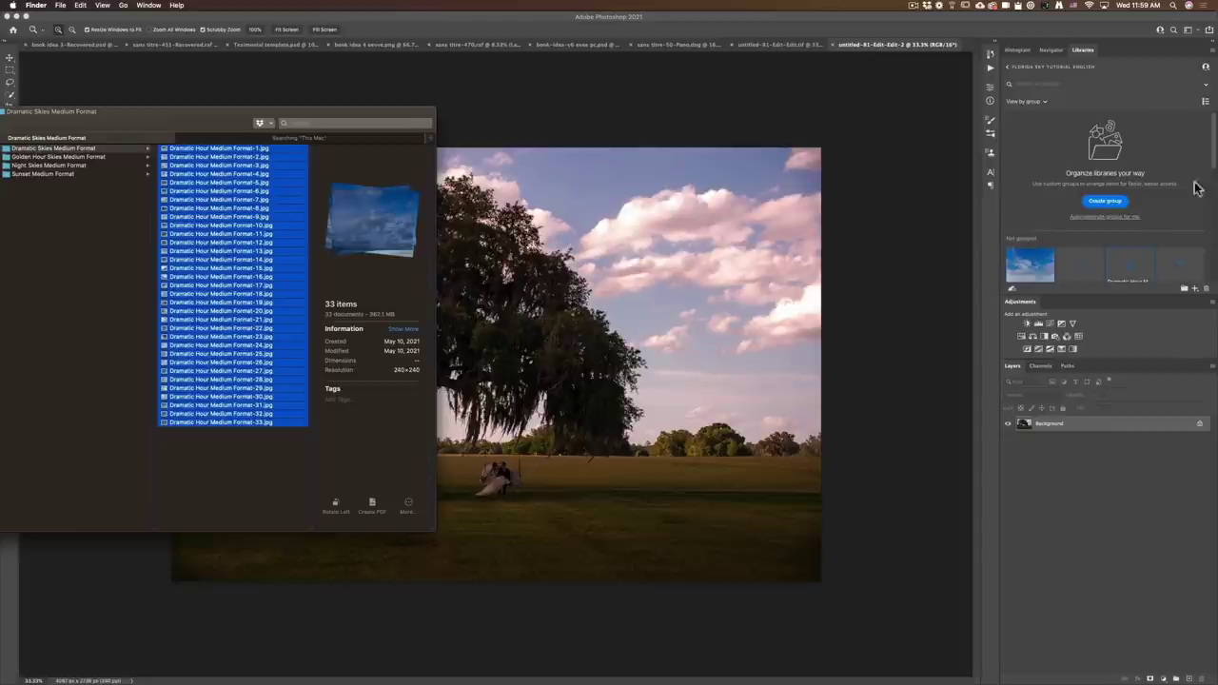
# Create a group named "Dramatic Skies" in the new library.
pyautogui.click(1211, 153)
pyautogui.moveTo(1212, 155); pyautogui.dragTo(1214, 242)
pyautogui.click(1212, 140)
pyautogui.click(1115, 199)
pyautogui.write('Drama')
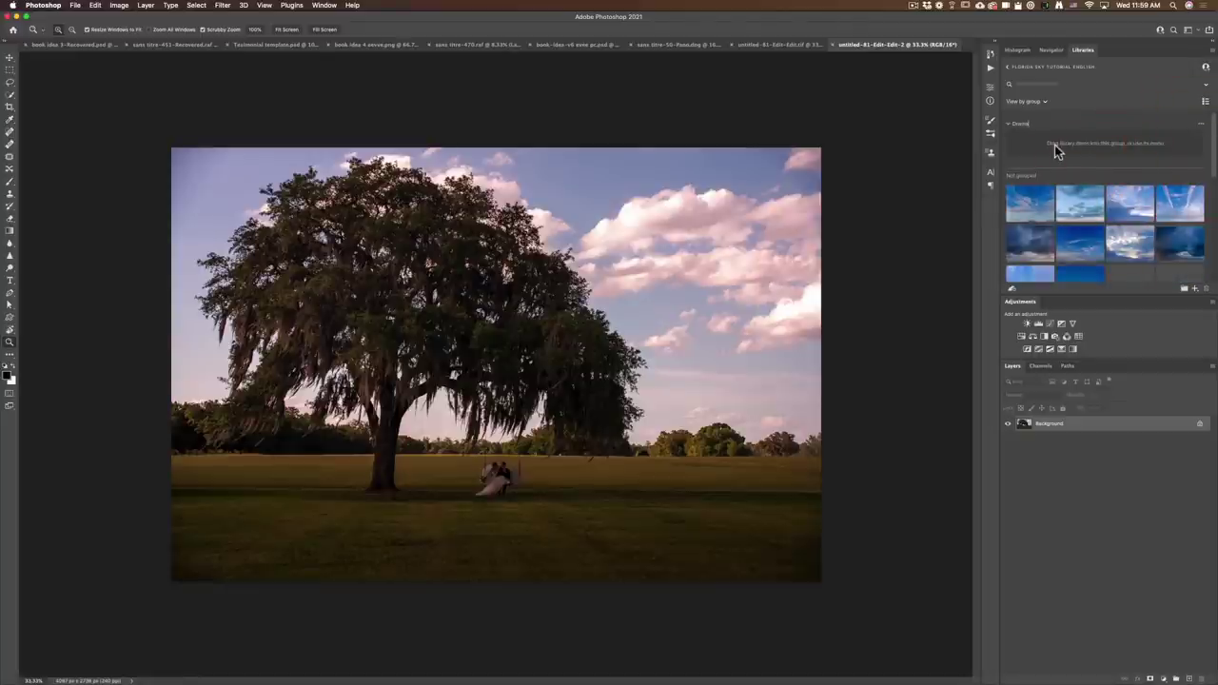
pyautogui.write('tic Sky')
pyautogui.write('es')
# Move all ungrouped dramatic sky images into the Dramatic Skies group and collapse the group.
pyautogui.click(1031, 201)
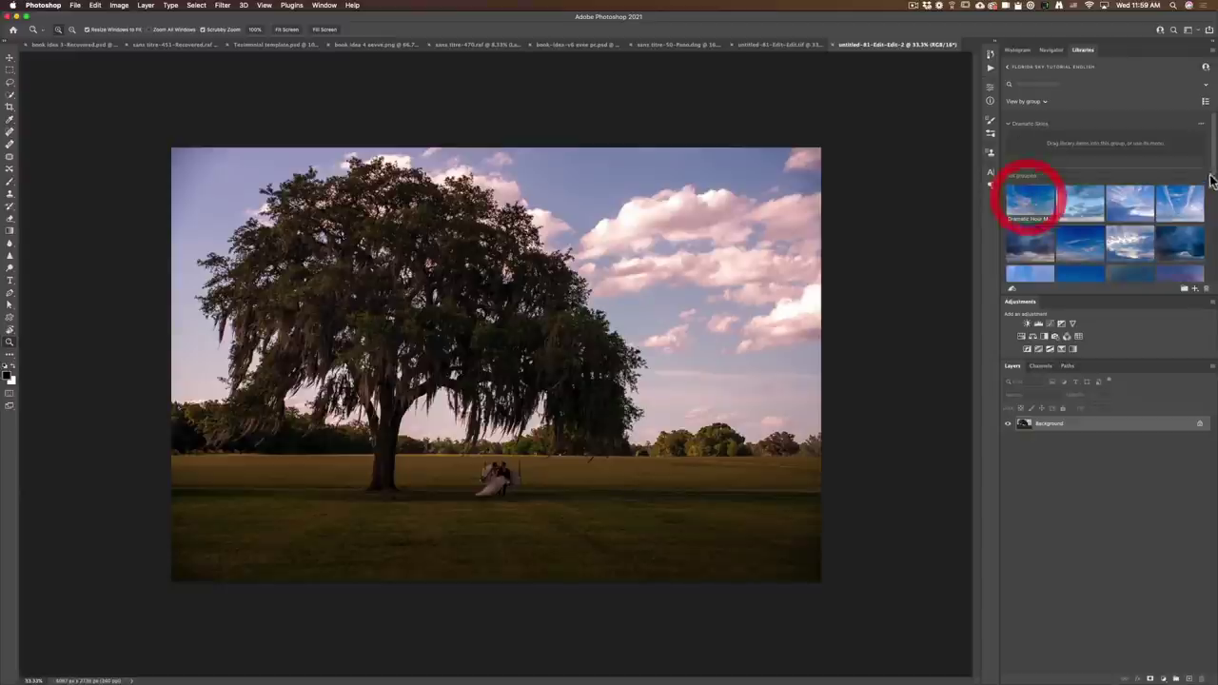
pyautogui.scroll(-5, 1212, 181)
pyautogui.click(1203, 279)
pyautogui.click(1030, 266)
pyautogui.scroll(5, 1139, 215)
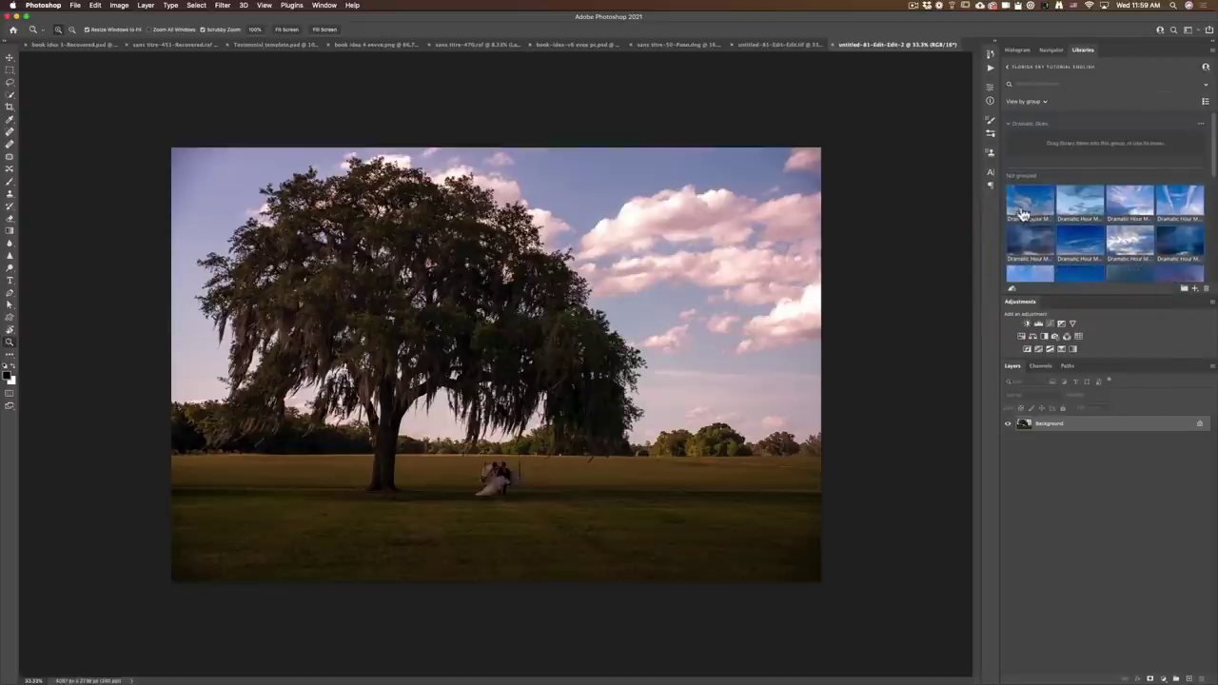
pyautogui.click(1026, 205)
pyautogui.scroll(-3, 1065, 225)
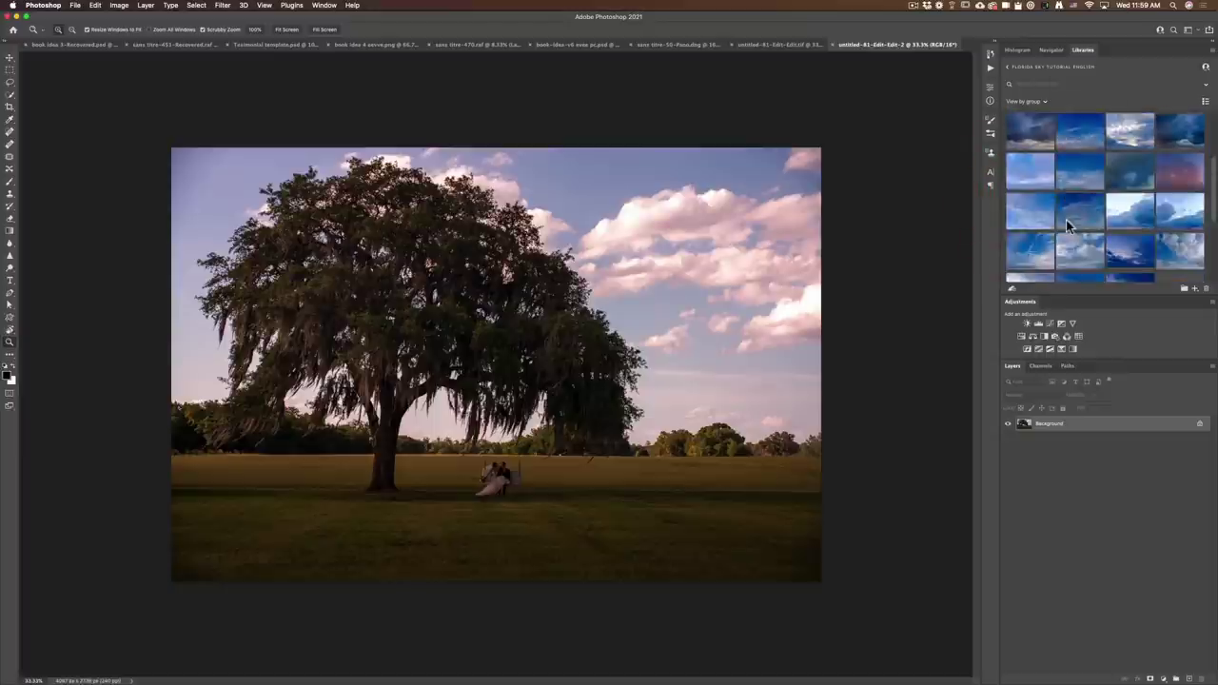
pyautogui.click(1042, 253)
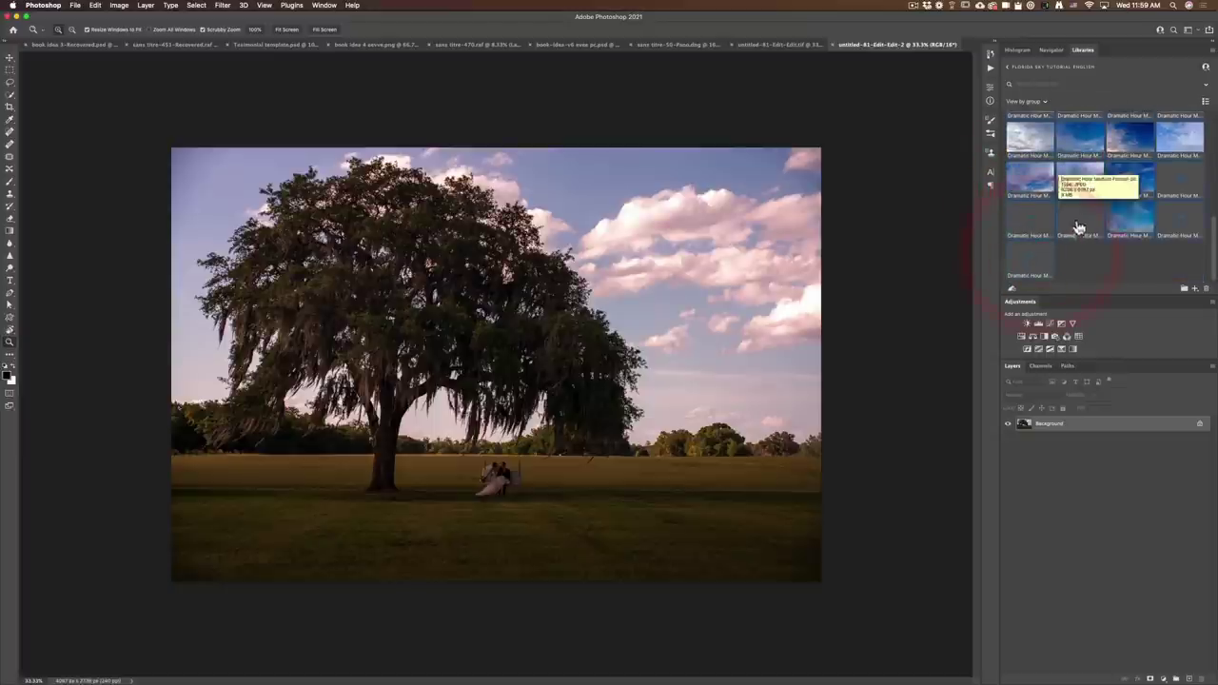
pyautogui.scroll(3, 1077, 223)
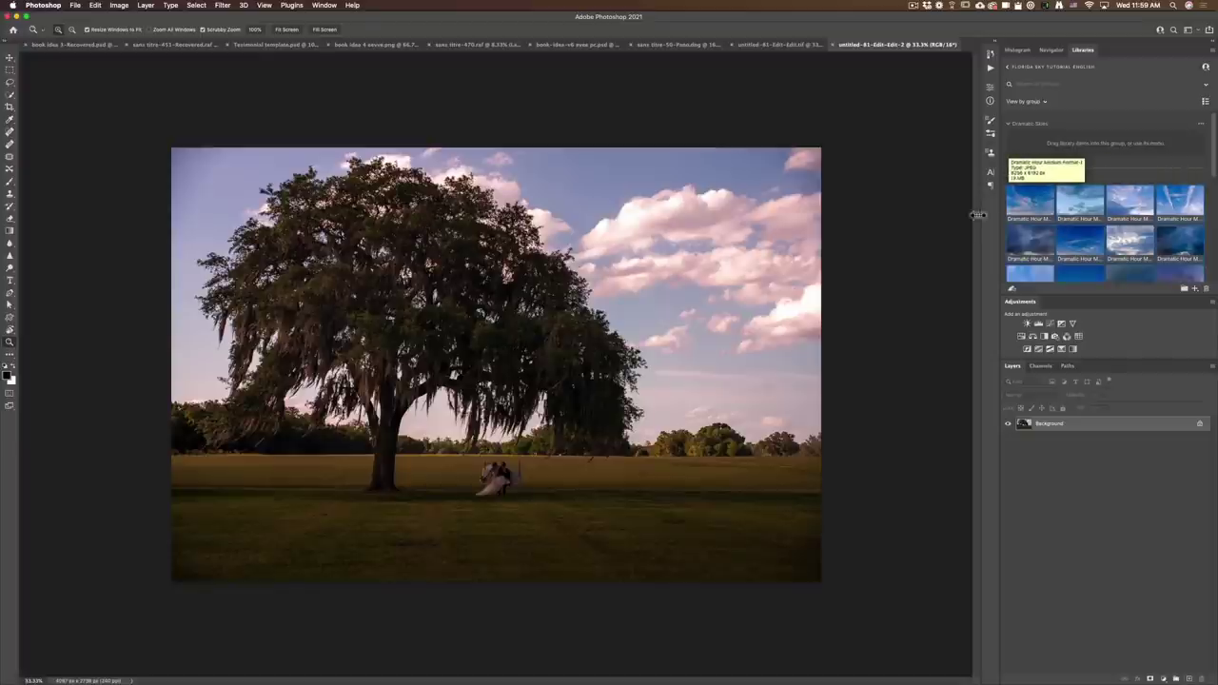
pyautogui.moveTo(1029, 213); pyautogui.dragTo(1059, 137)
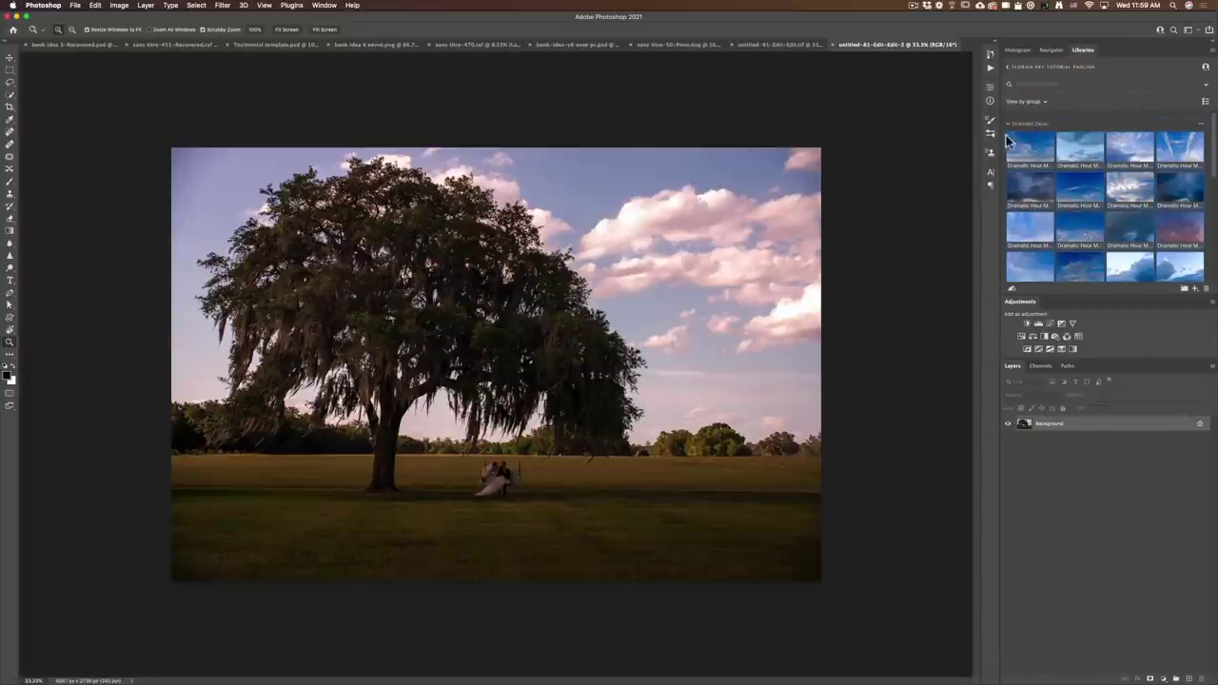
pyautogui.click(1010, 125)
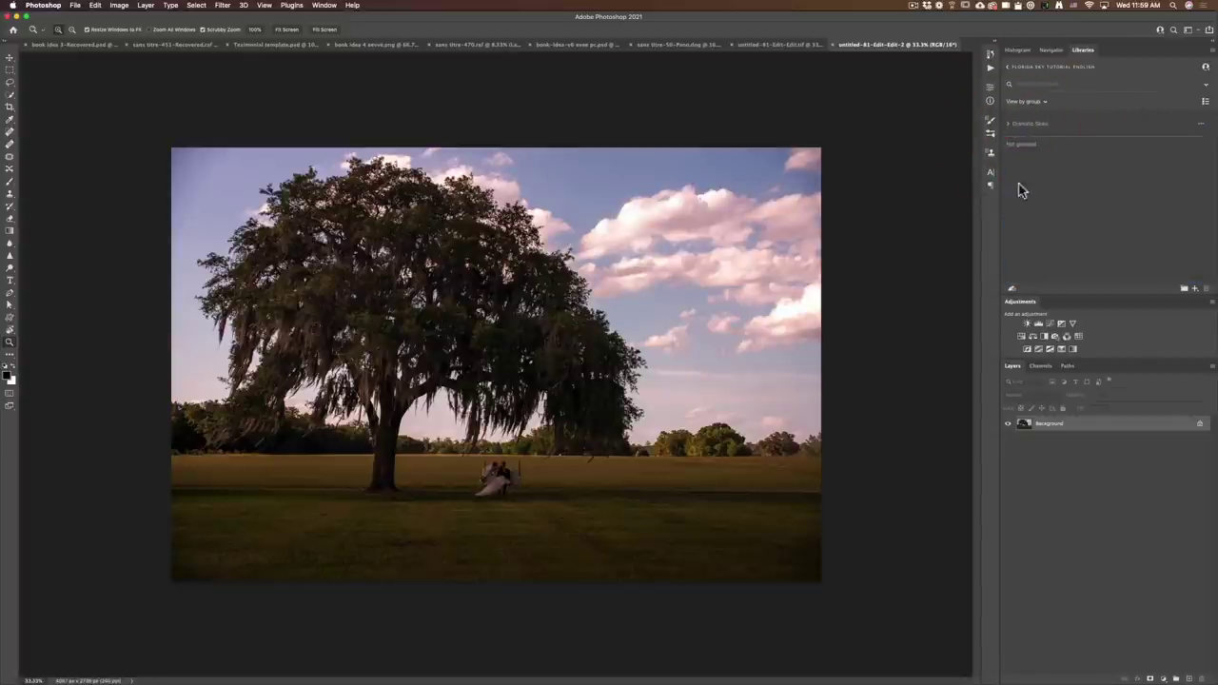
# Switch to Finder and add all Golden Hour Skies Medium Format images, numbers 1 to 15, to the Photoshop library as ungrouped items.
pyautogui.press('super+Tab')
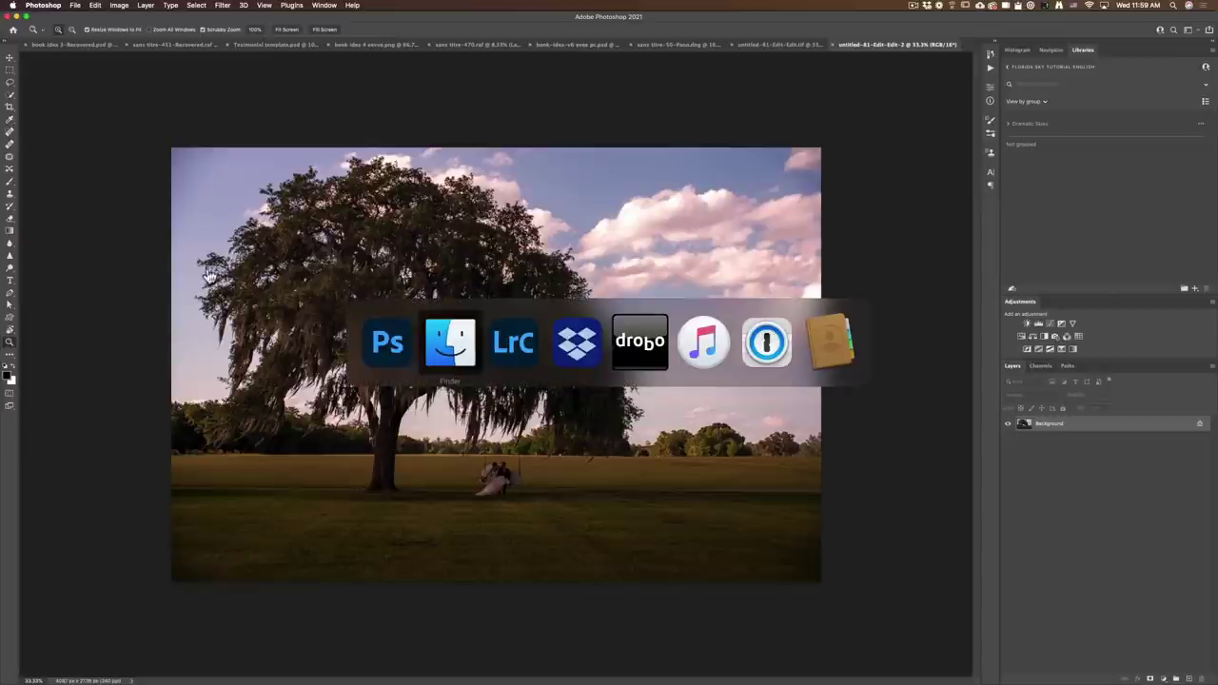
pyautogui.click(441, 348)
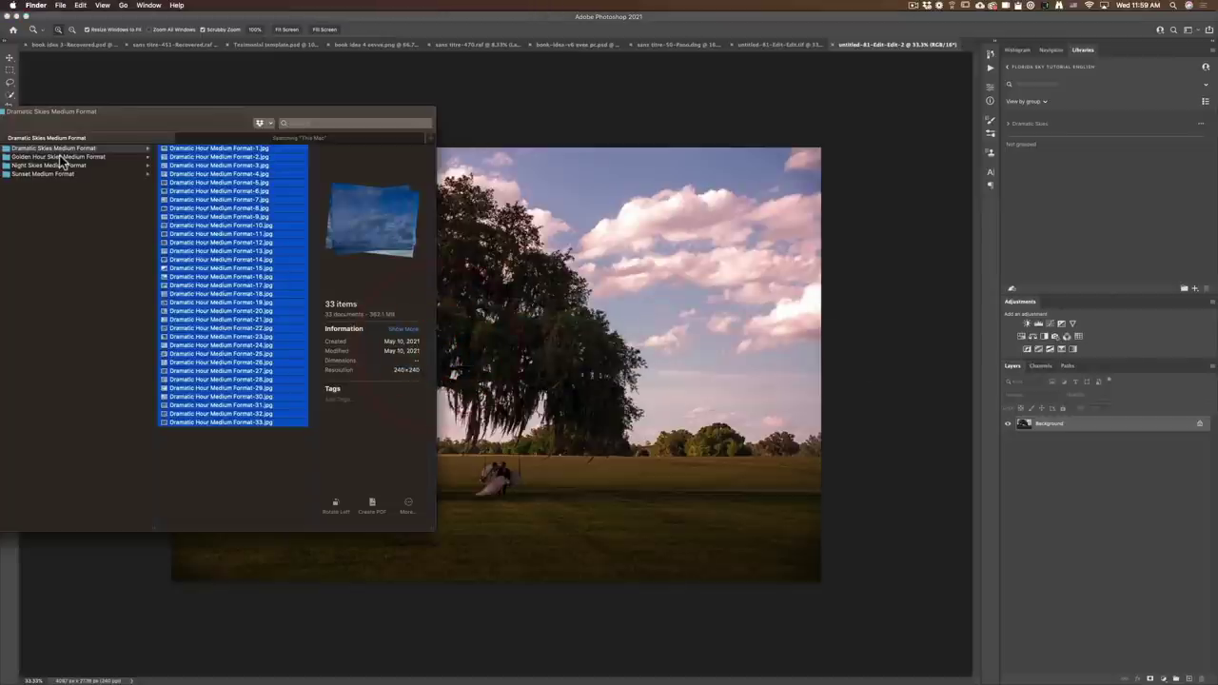
pyautogui.click(59, 156)
pyautogui.click(176, 152)
pyautogui.keyDown('shift'); pyautogui.click(218, 267); pyautogui.keyUp('shift')
pyautogui.moveTo(218, 268); pyautogui.dragTo(1063, 225)
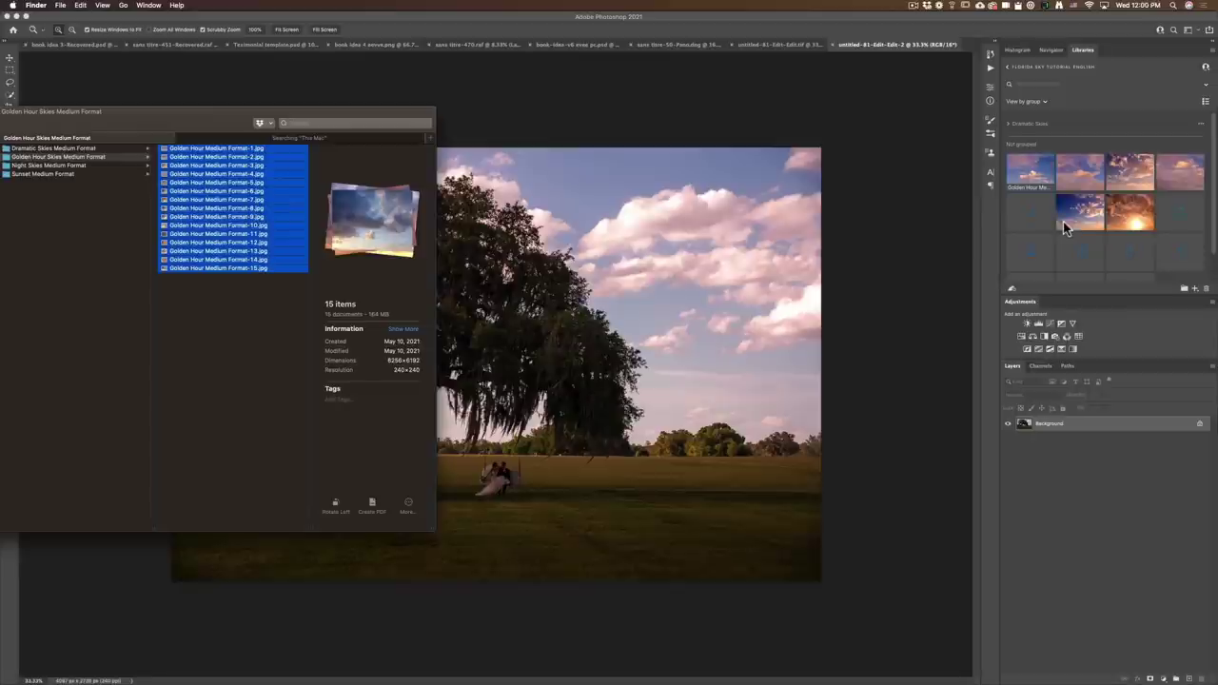
pyautogui.click(449, 127)
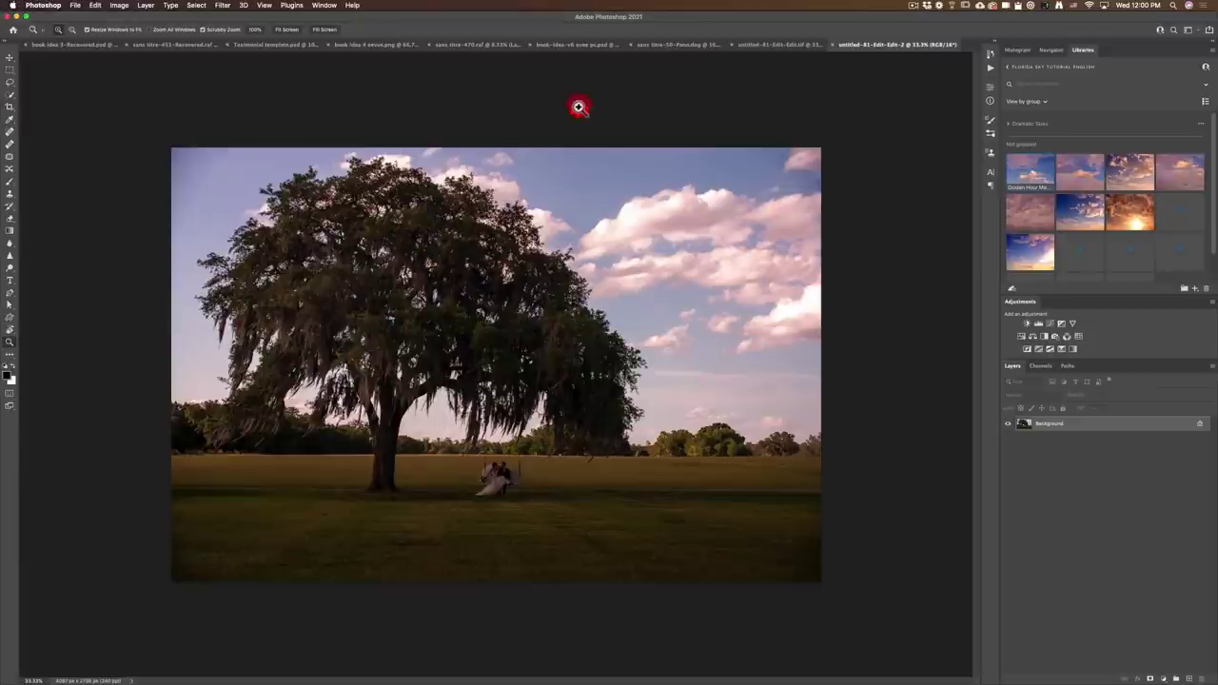
pyautogui.click(481, 353)
pyautogui.click(482, 353)
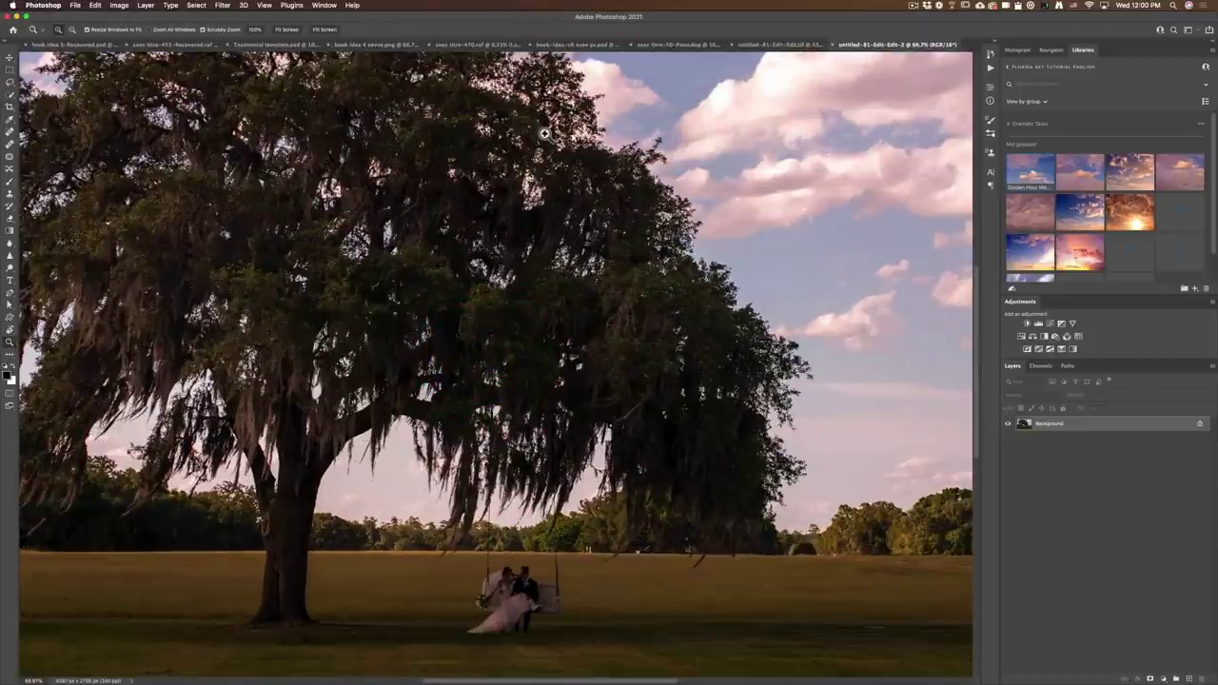
pyautogui.click(459, 231)
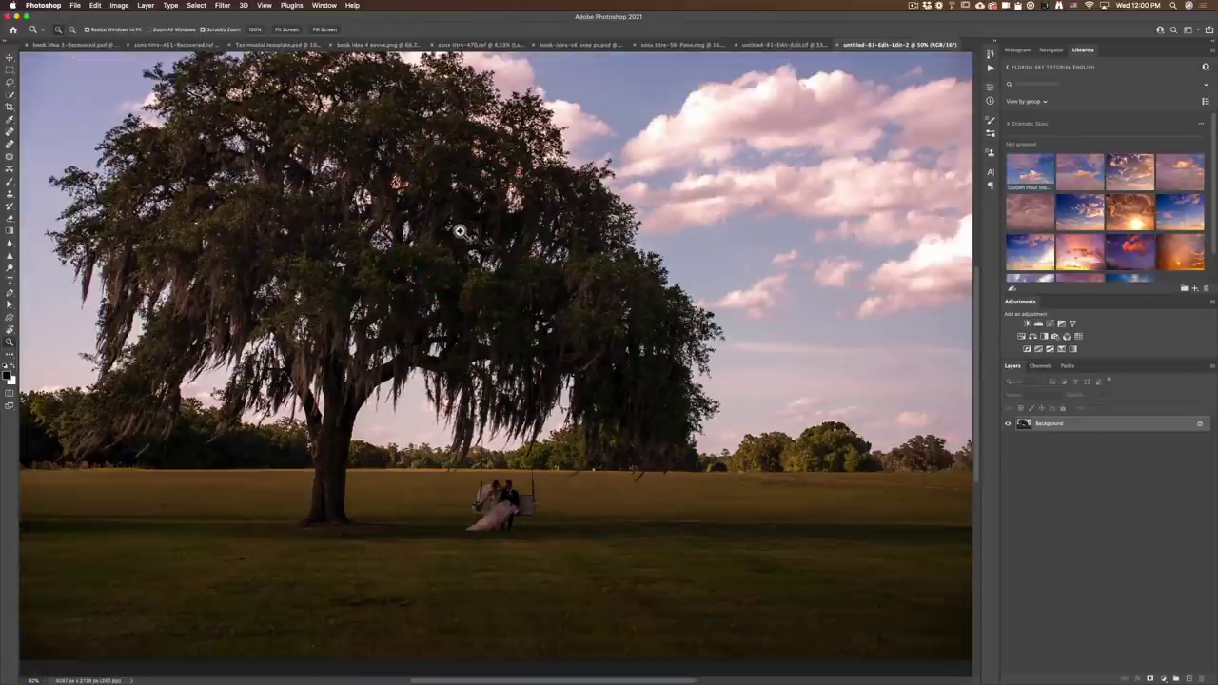
pyautogui.keyDown('alt'); pyautogui.click(435, 238); pyautogui.keyUp('alt')
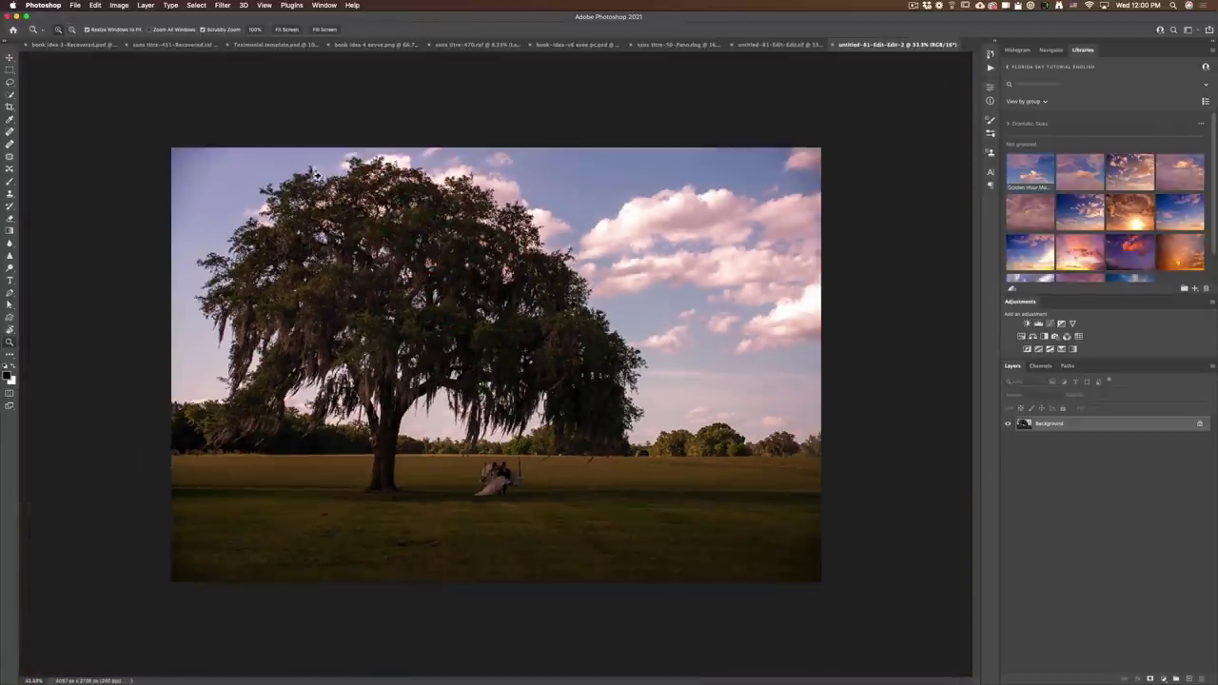
pyautogui.click(587, 319)
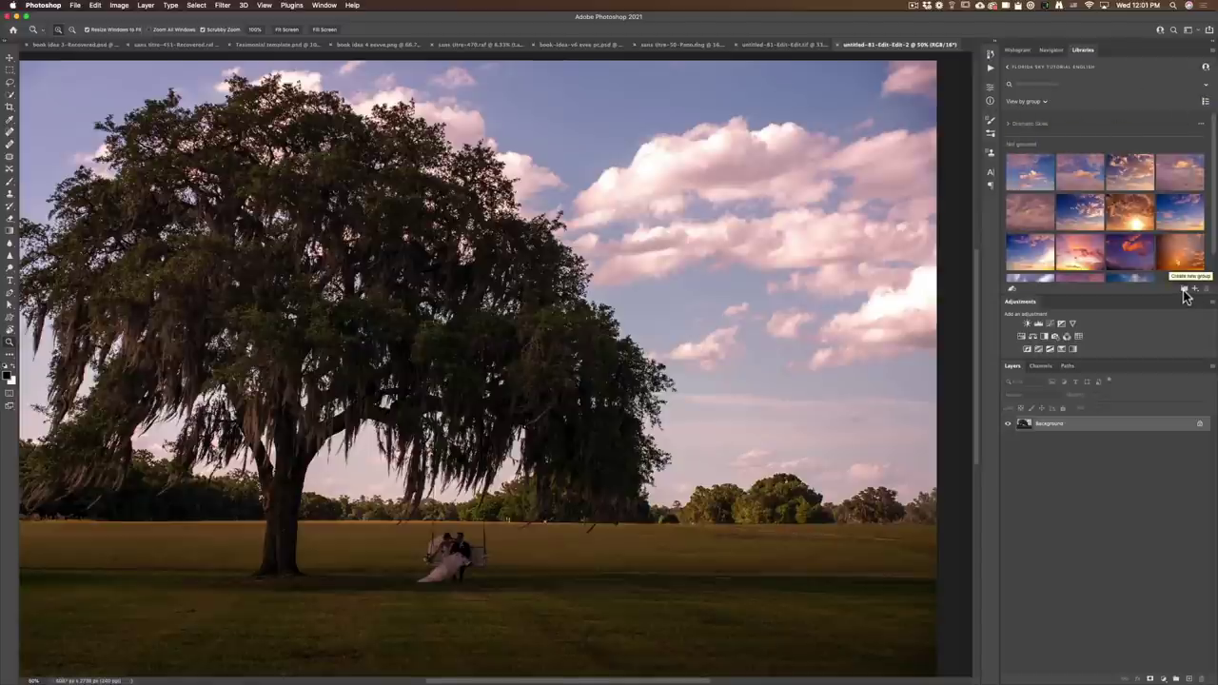
# Create a library group named "Golden Hour" and move all ungrouped golden hour images into it.
pyautogui.click(1184, 289)
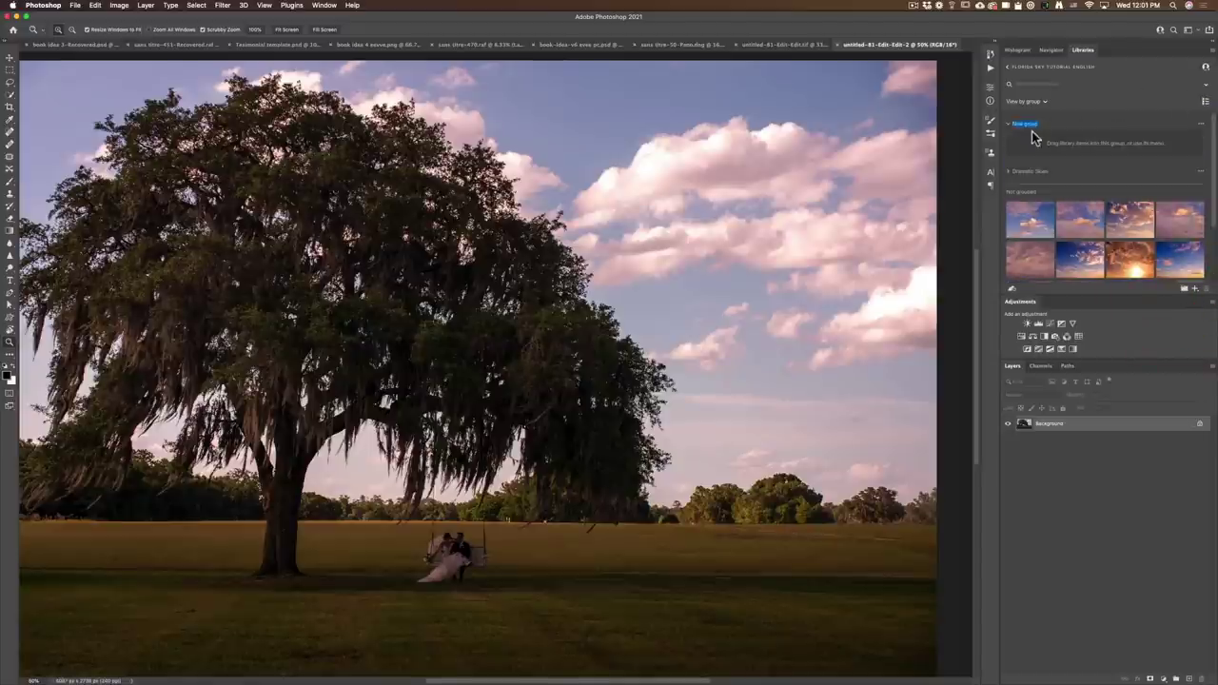
pyautogui.write('D')
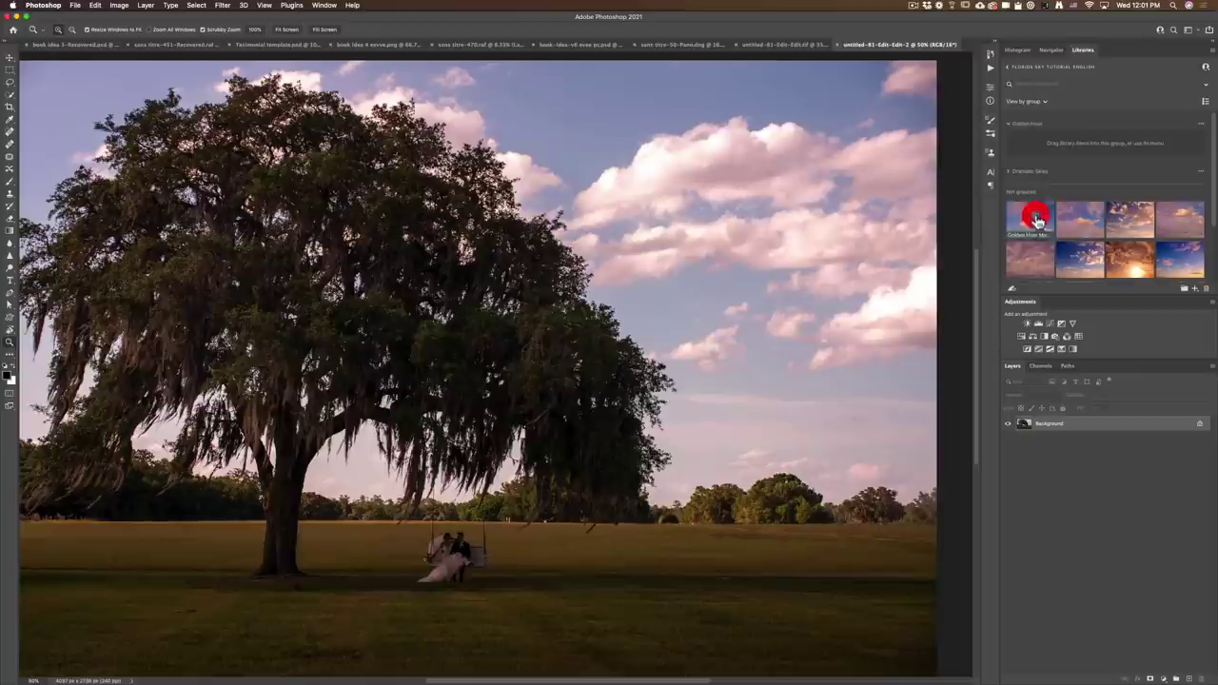
pyautogui.scroll(-3, 1036, 217)
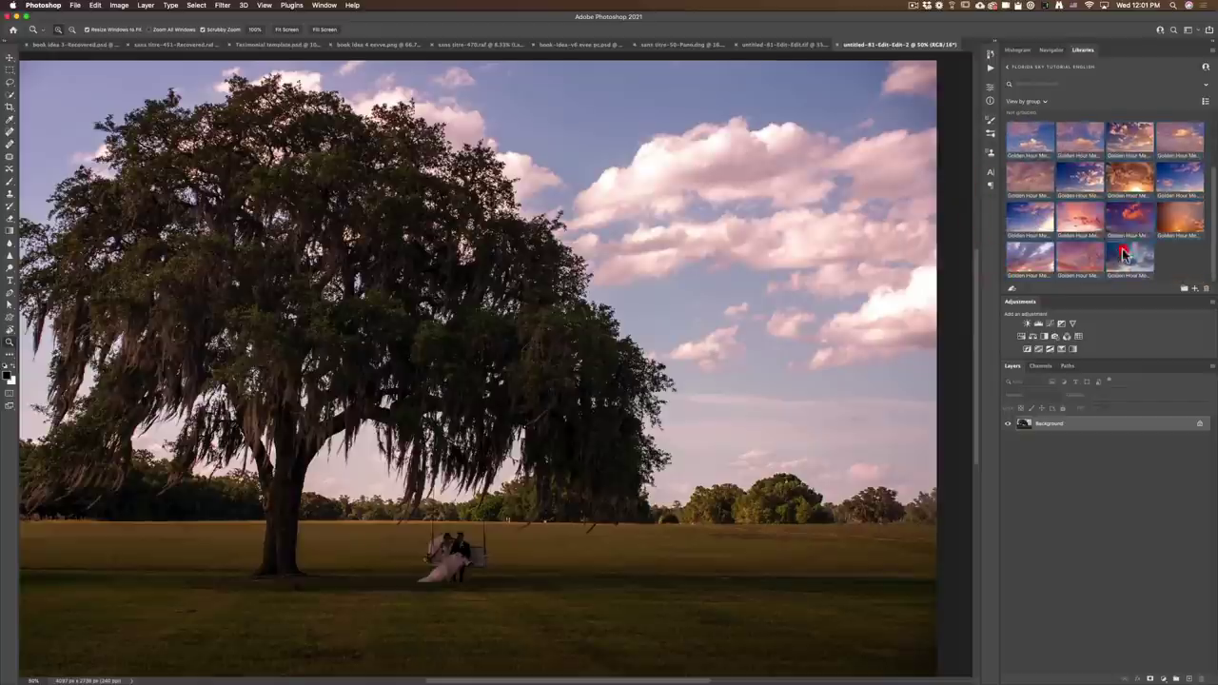
pyautogui.moveTo(1028, 143); pyautogui.dragTo(1054, 150)
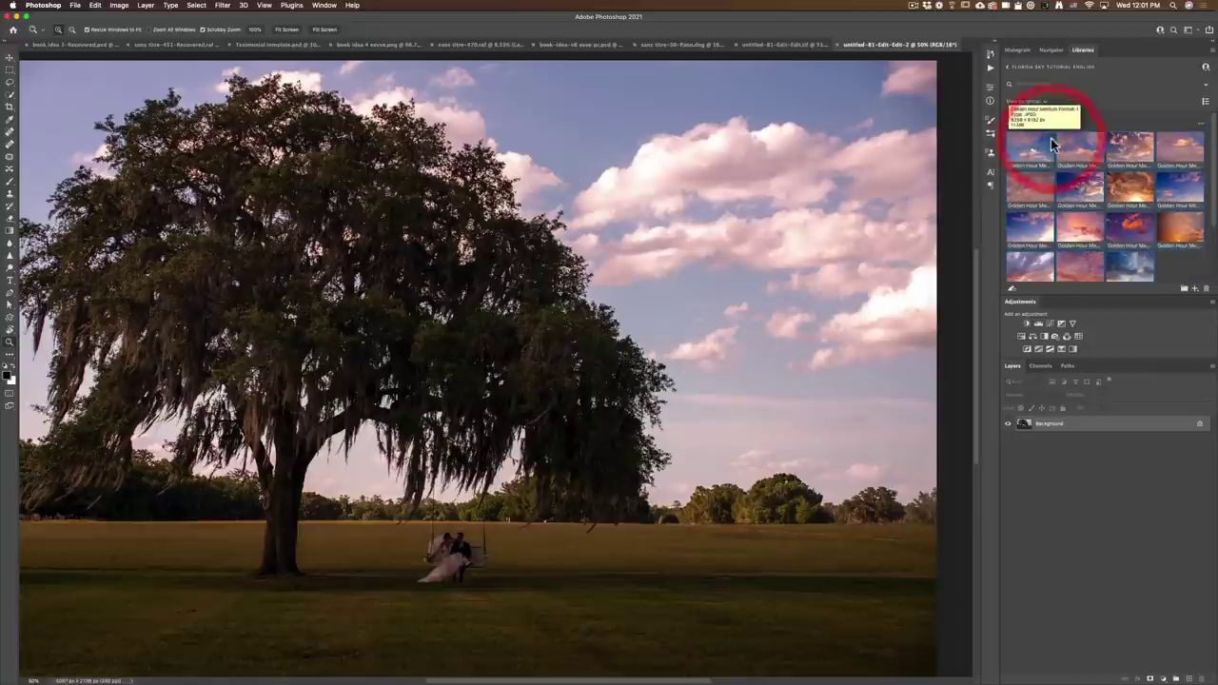
# Collapse the Golden Hour group in the library.
pyautogui.press('super+Tab')
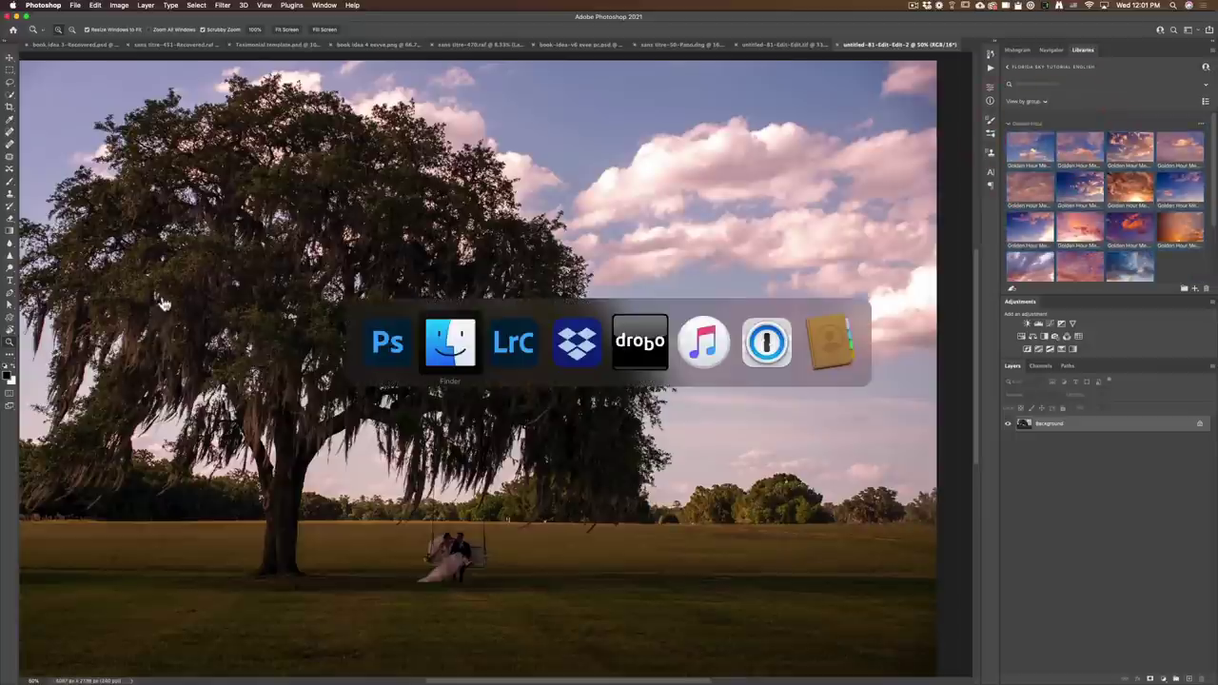
pyautogui.click(465, 335)
pyautogui.click(1001, 131)
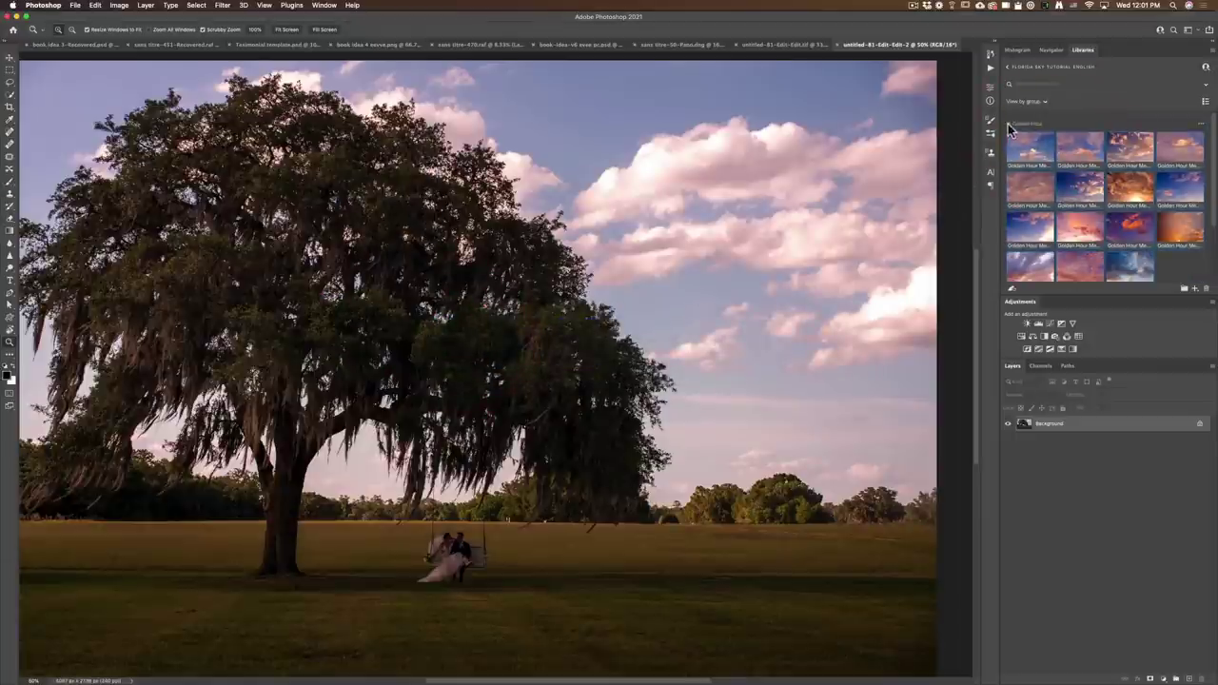
pyautogui.click(1011, 116)
pyautogui.click(1008, 124)
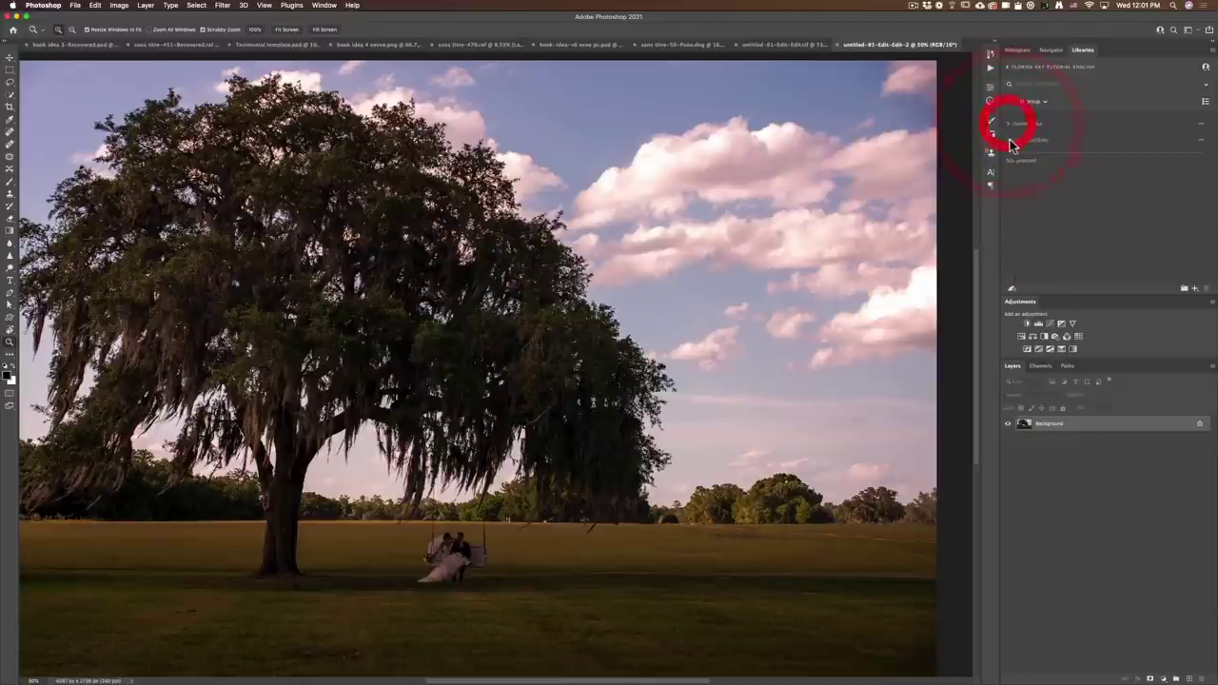
pyautogui.click(1007, 135)
pyautogui.click(1001, 143)
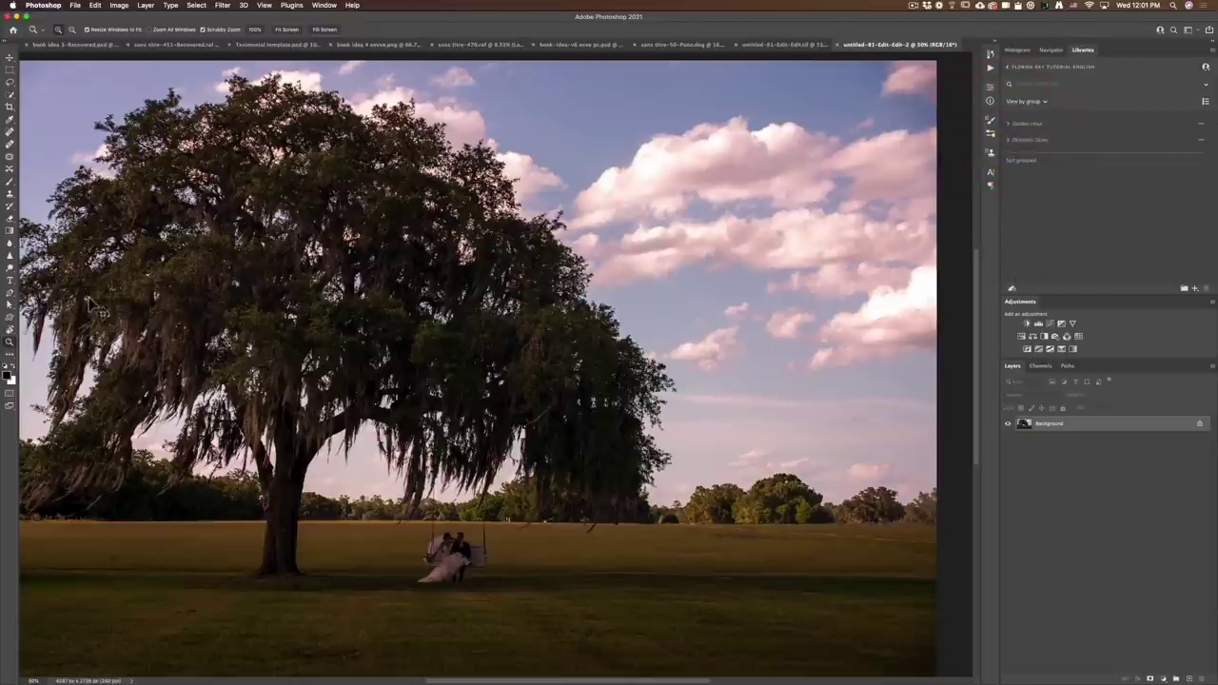
# Switch to Finder and add all Night Skies Medium Format images, numbers 1 to 21, to the Photoshop library as ungrouped items.
pyautogui.press('super+Tab')
pyautogui.click(461, 342)
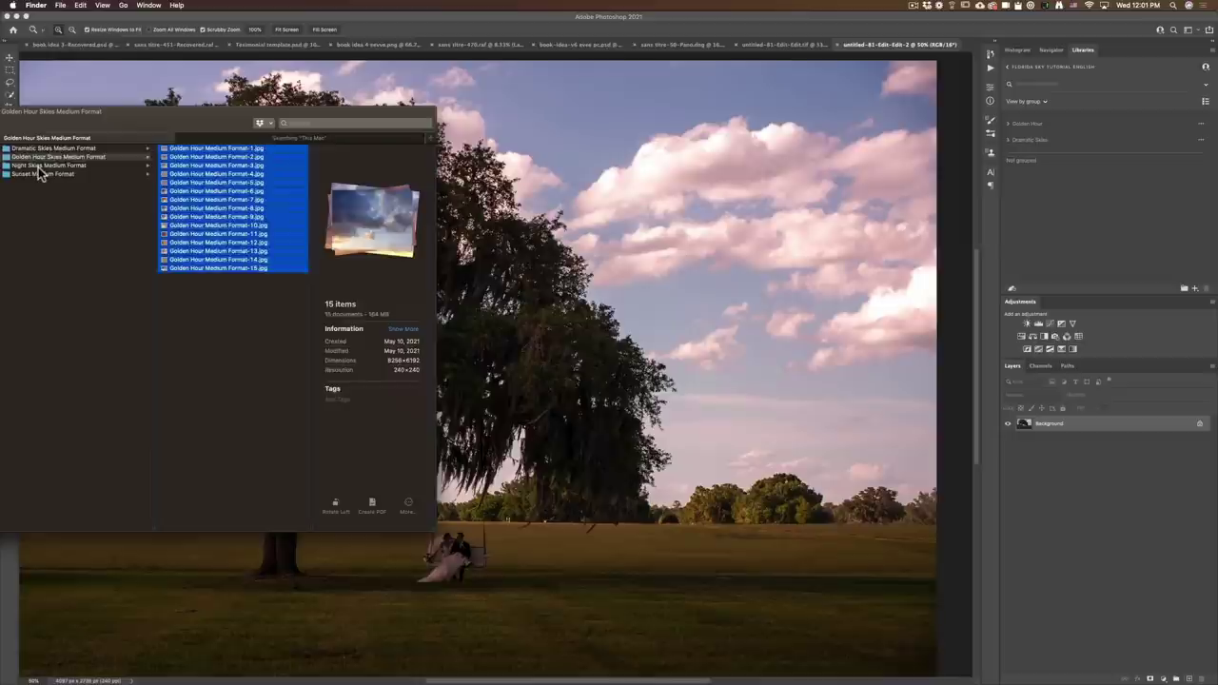
pyautogui.click(45, 165)
pyautogui.click(204, 148)
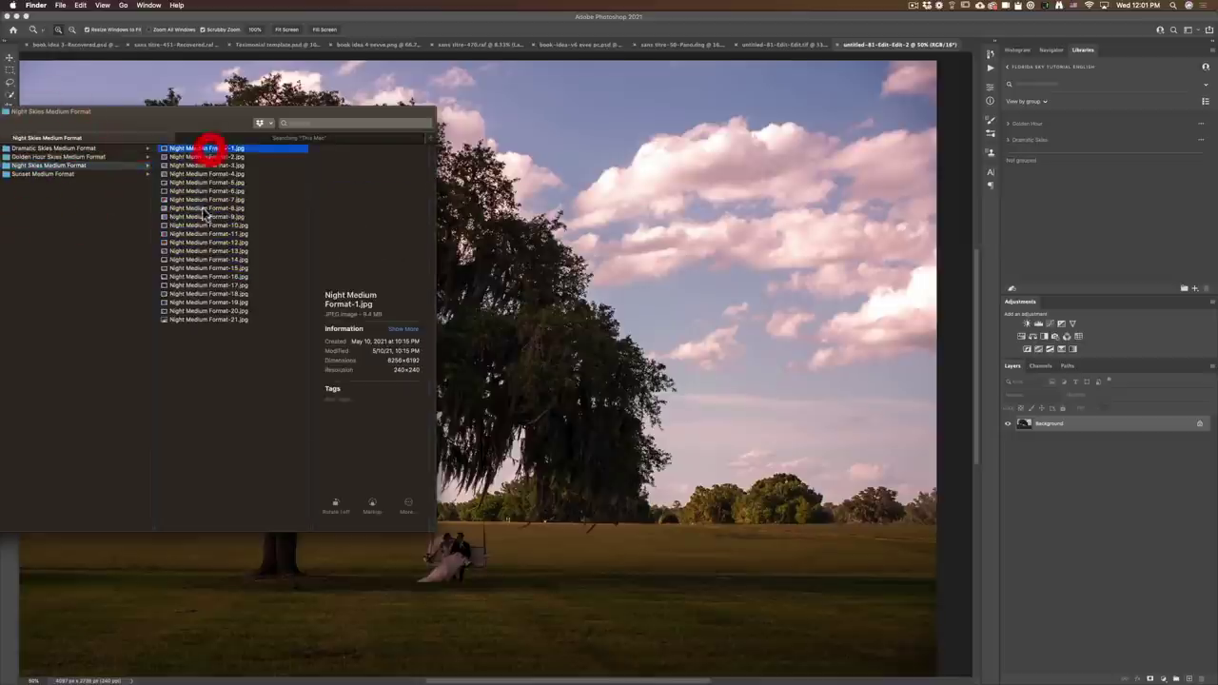
pyautogui.keyDown('shift'); pyautogui.click(207, 319); pyautogui.keyUp('shift')
pyautogui.moveTo(206, 319); pyautogui.dragTo(1084, 236)
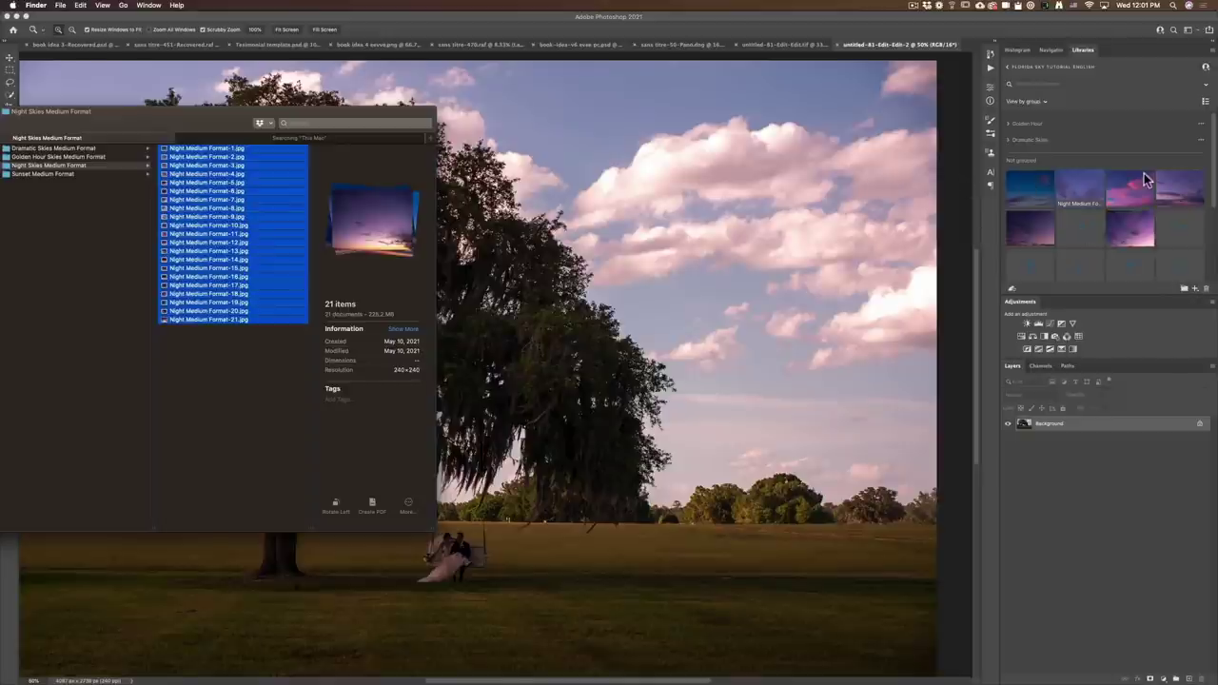
pyautogui.click(1010, 186)
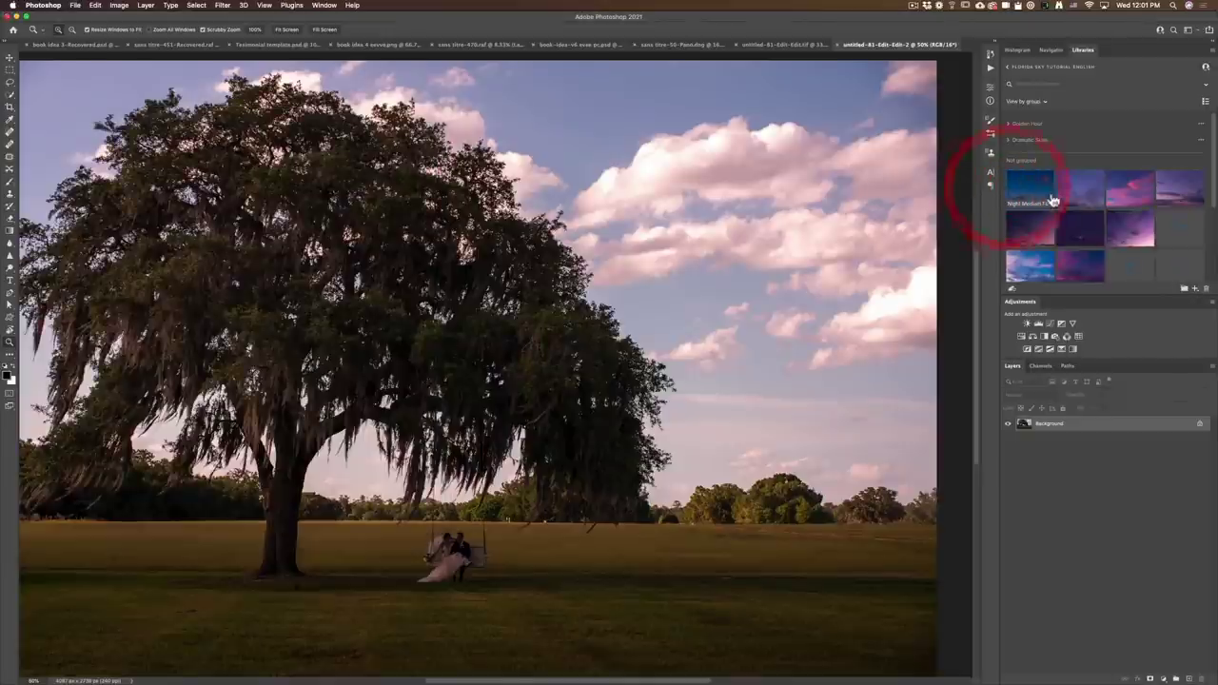
# Create a library group named "Night Skies" and move all ungrouped night images into it, leaving the group collapsed.
pyautogui.click(1185, 291)
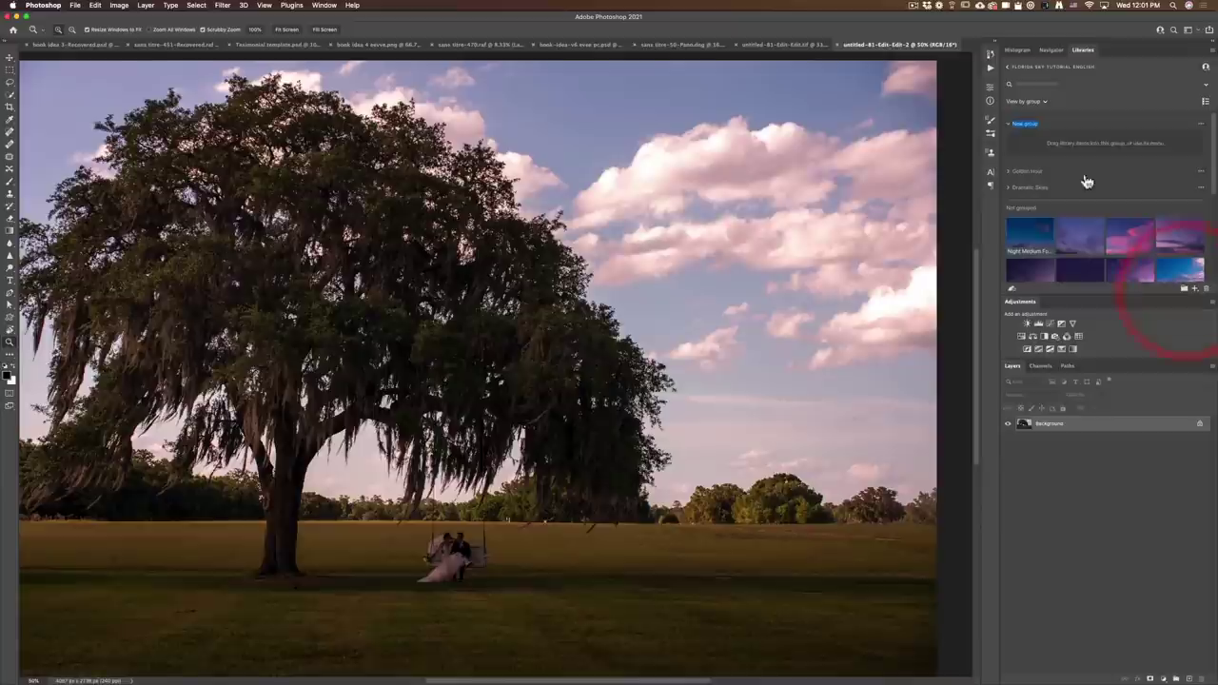
pyautogui.write('Night S')
pyautogui.click(1028, 228)
pyautogui.scroll(-3, 1045, 228)
pyautogui.click(1047, 245)
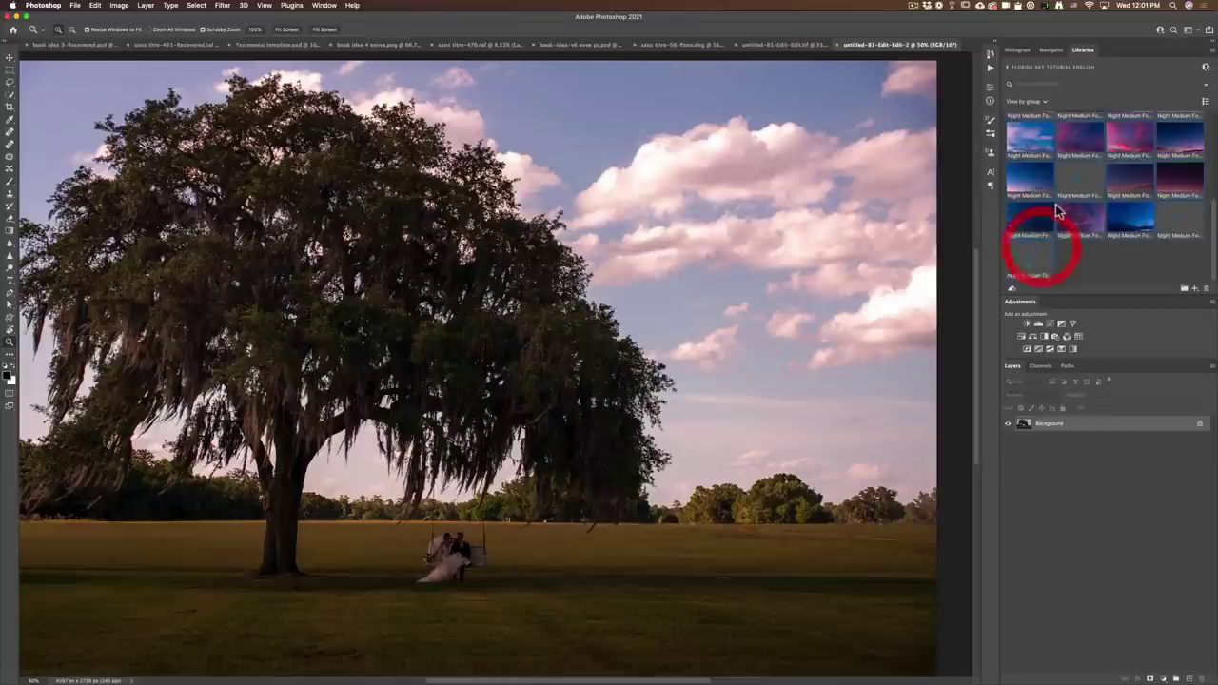
pyautogui.scroll(3, 1059, 205)
pyautogui.moveTo(1031, 179); pyautogui.dragTo(1060, 140)
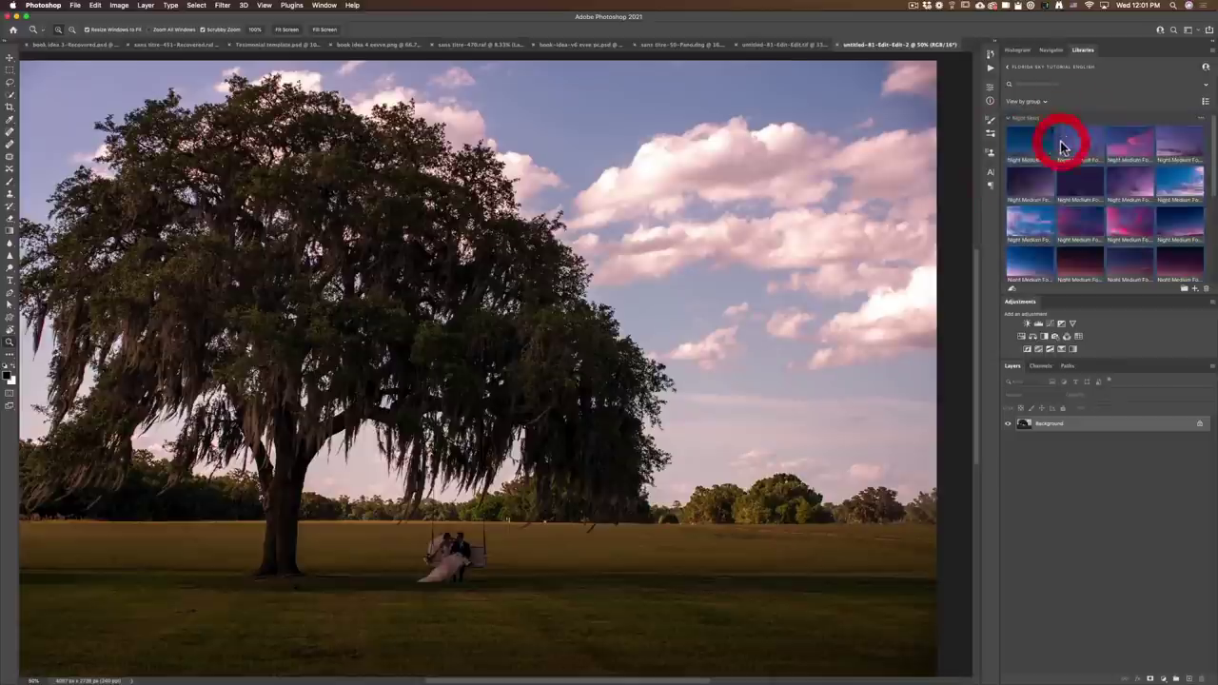
pyautogui.click(1009, 120)
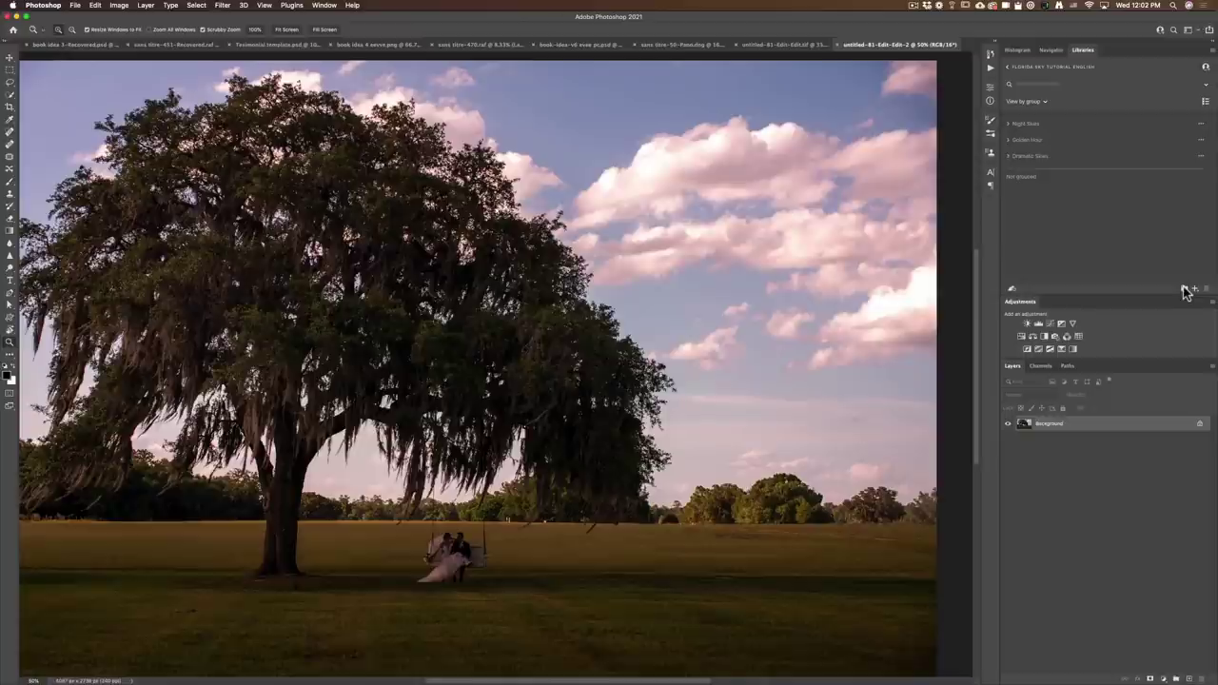
# Create a library group named "Sunset Skies" and add all Sunset Medium Format images, numbers 1 to 41, from Finder directly into it.
pyautogui.click(1183, 288)
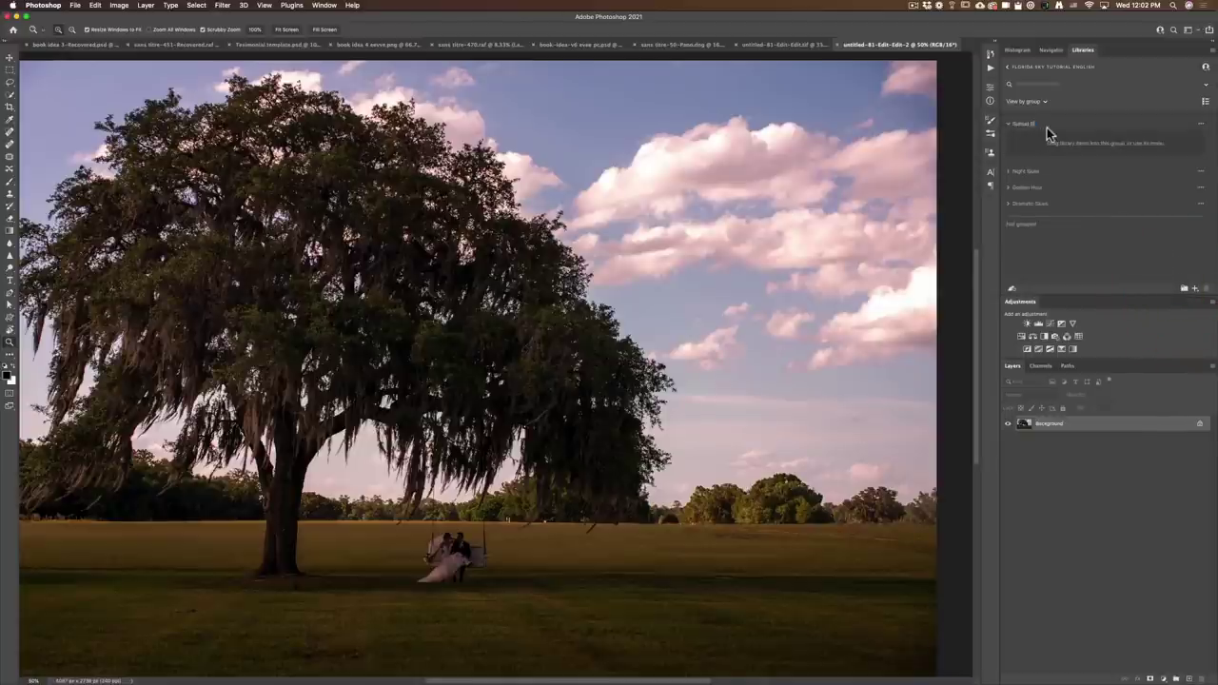
pyautogui.press('super+Tab')
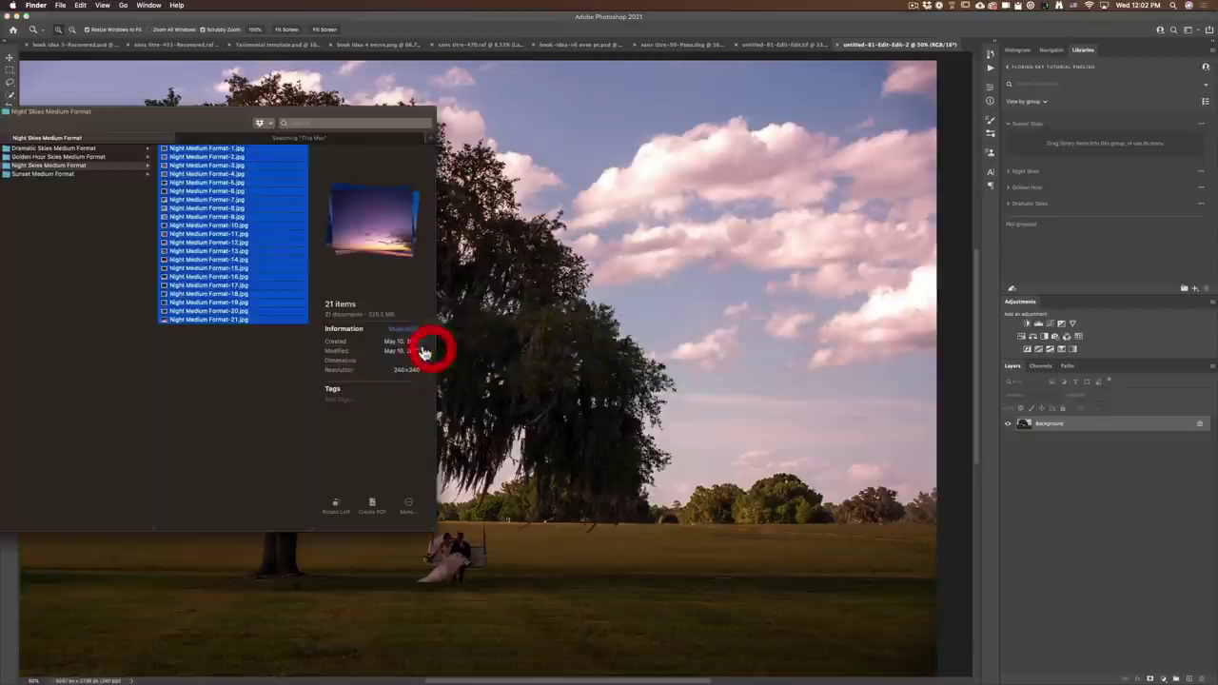
pyautogui.click(43, 173)
pyautogui.click(195, 149)
pyautogui.keyDown('shift'); pyautogui.click(215, 490); pyautogui.keyUp('shift')
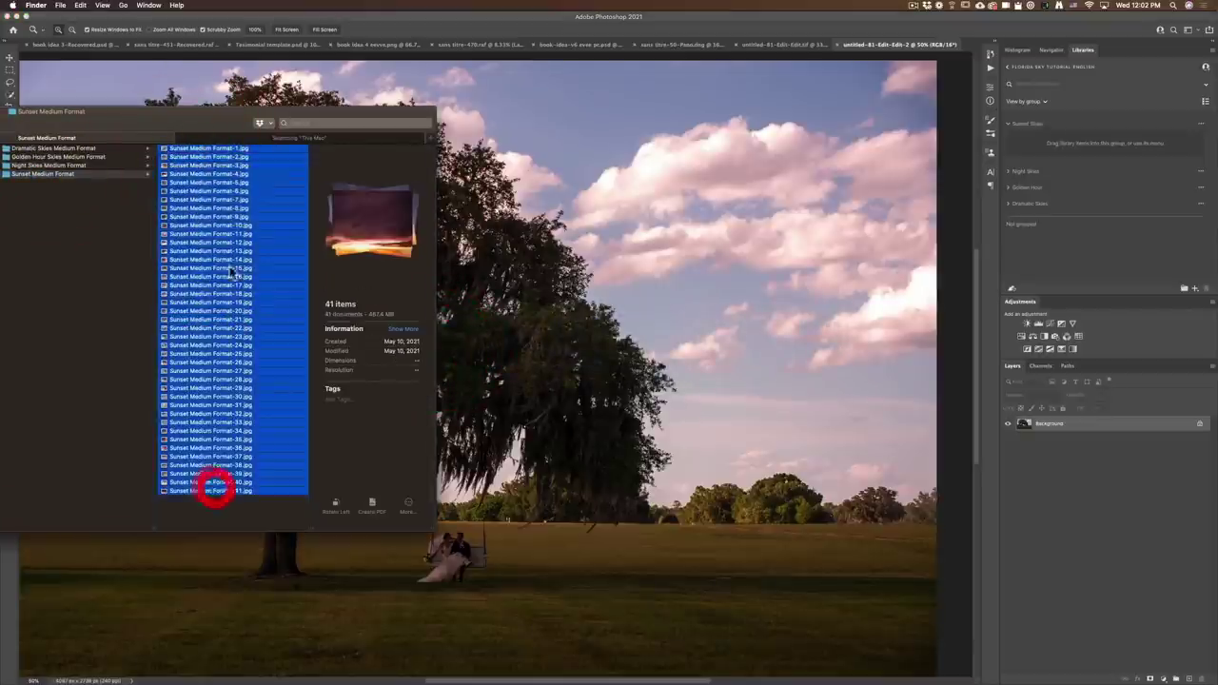
pyautogui.moveTo(212, 215); pyautogui.dragTo(1146, 133)
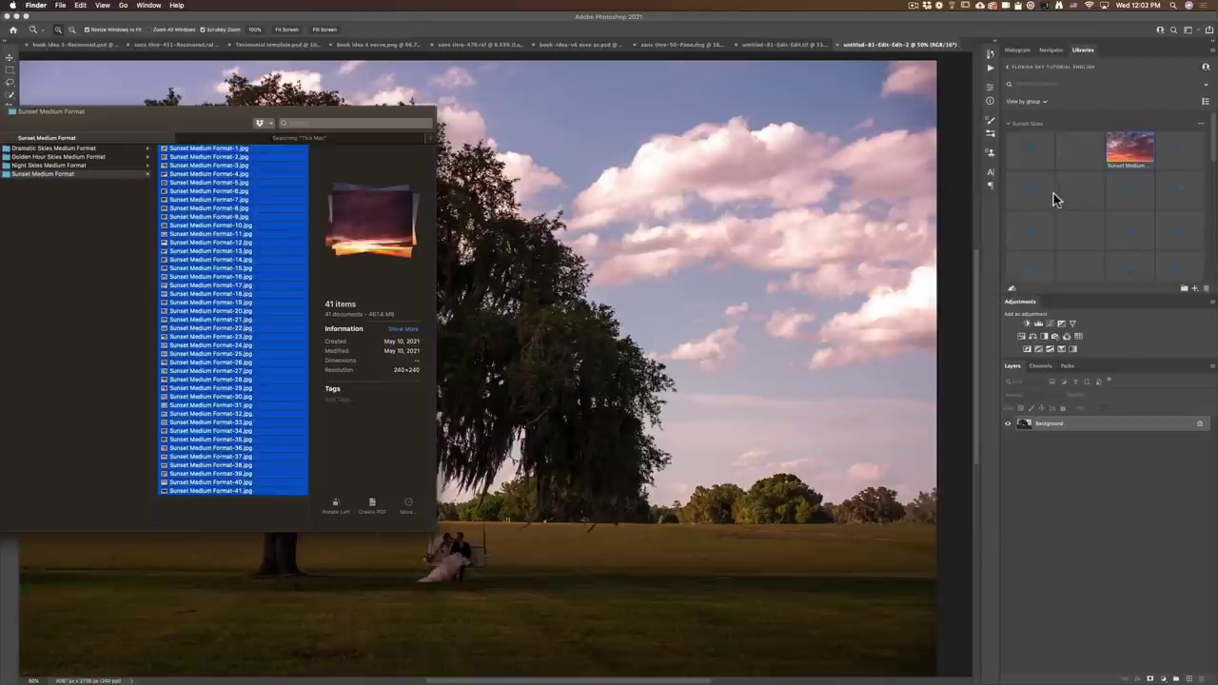
# Switch back to Photoshop, fit the whole wedding tree photo in view and start Sky Replacement on it.
pyautogui.click(696, 310)
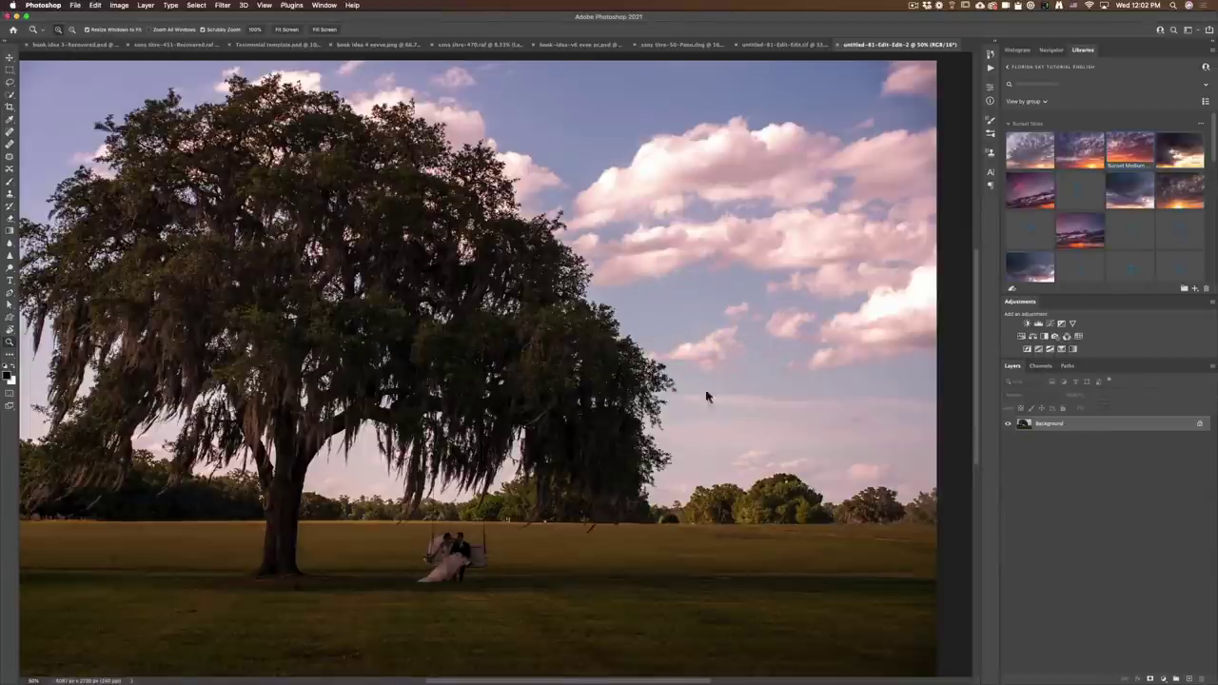
pyautogui.moveTo(435, 364); pyautogui.dragTo(408, 353)
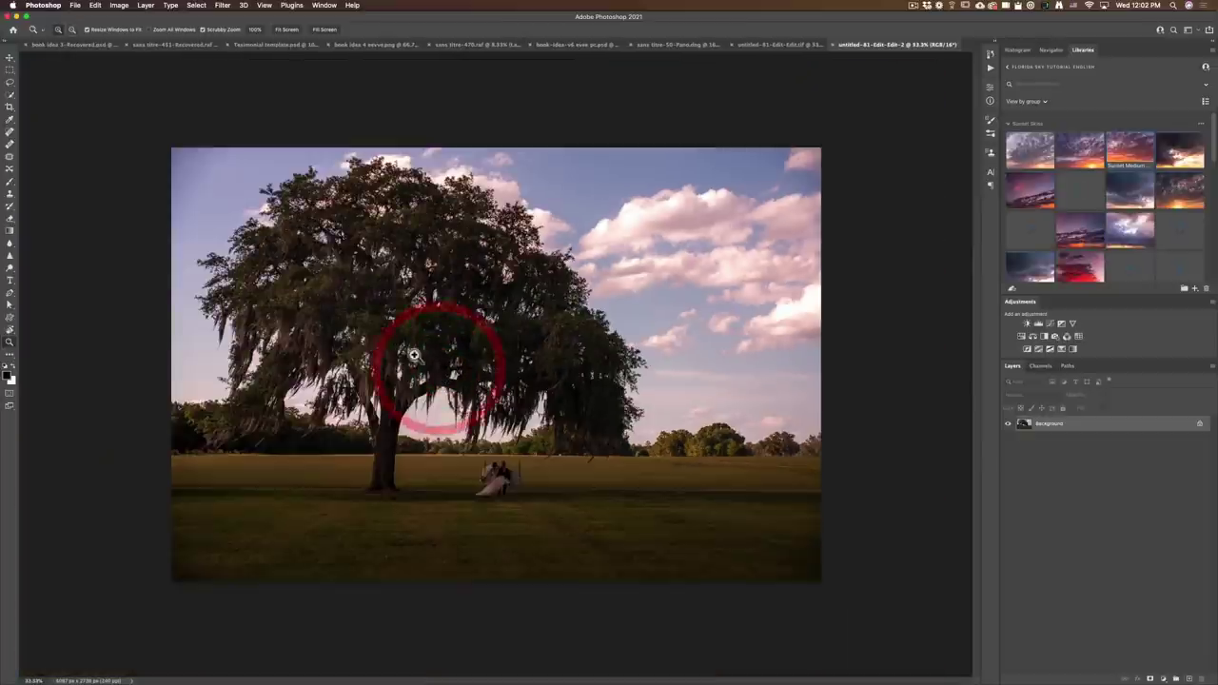
pyautogui.click(75, 6)
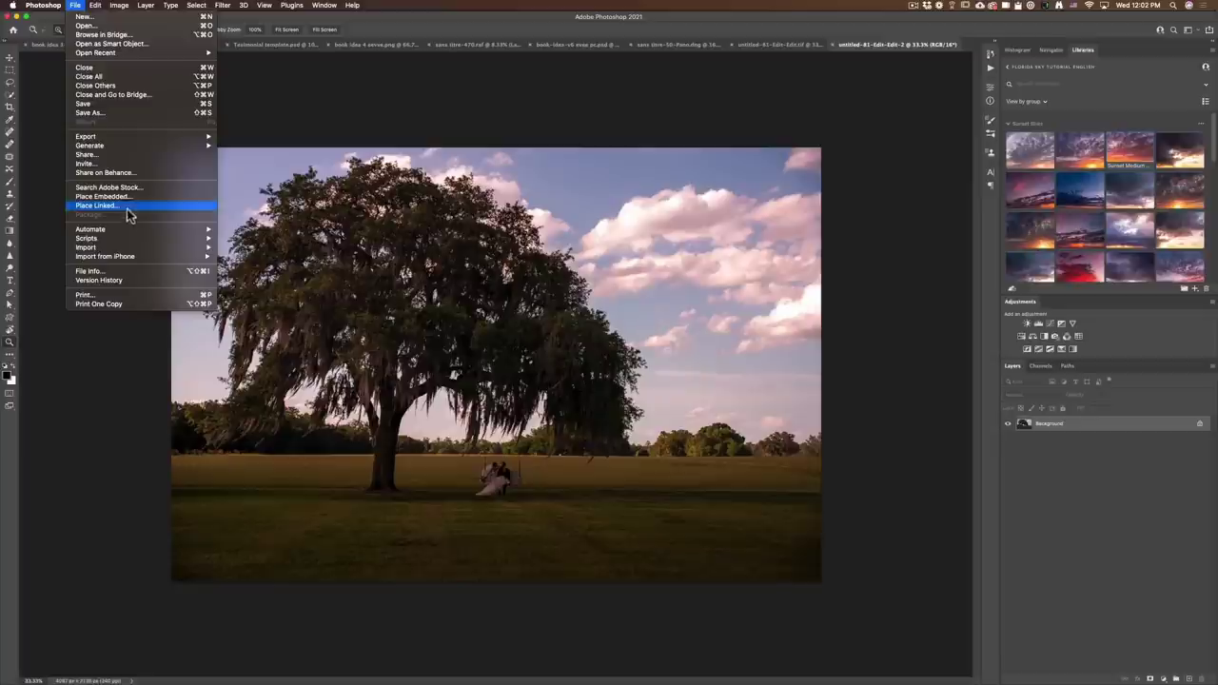
pyautogui.moveTo(95, 5)
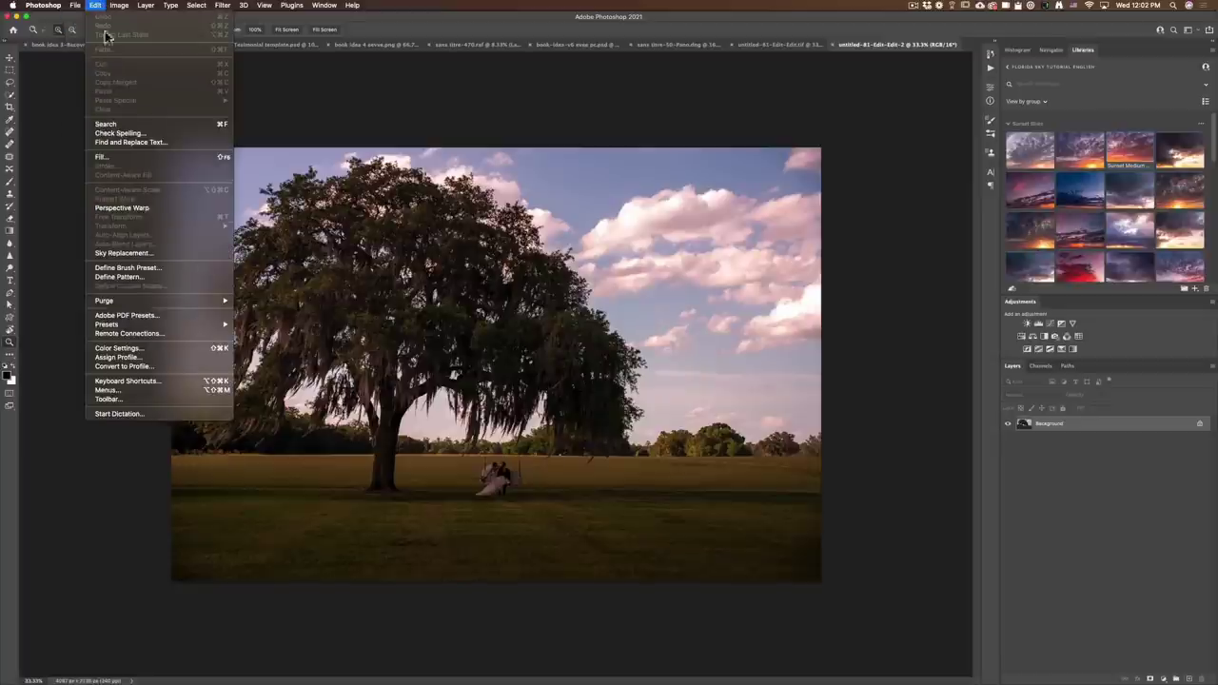
pyautogui.click(142, 252)
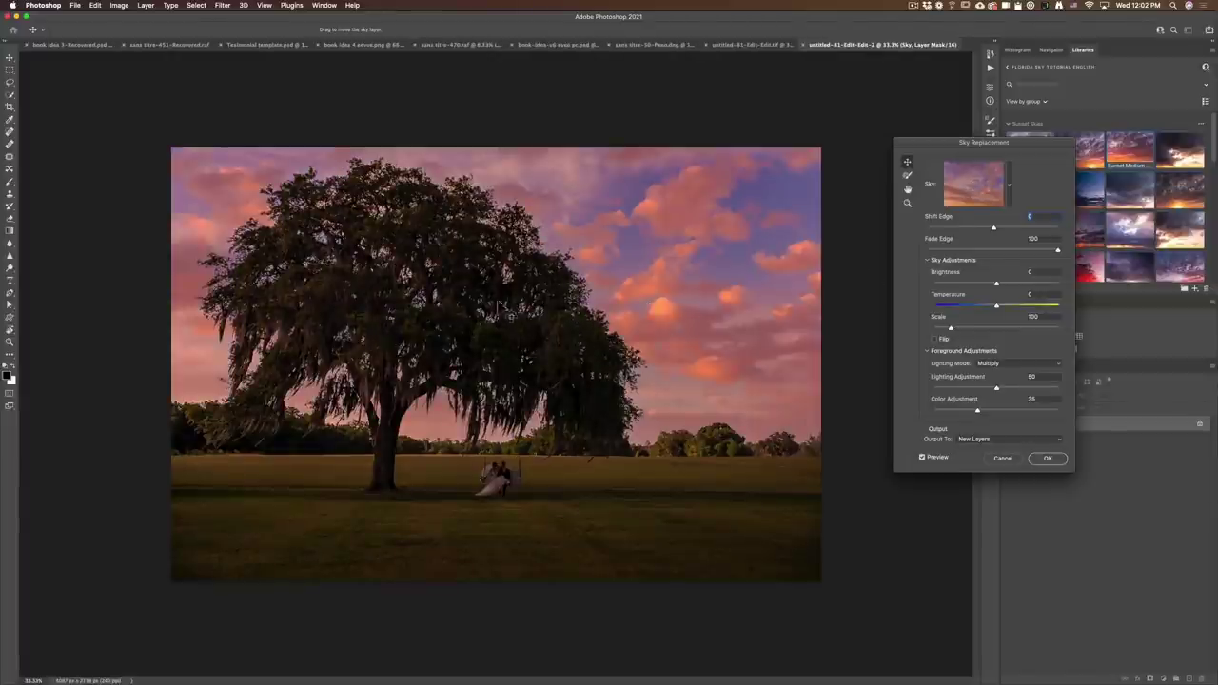
# Examine the Sky Replacement preview at 100% around the tree's branches, hanging moss and the couple, returning to the full photo.
pyautogui.click(907, 203)
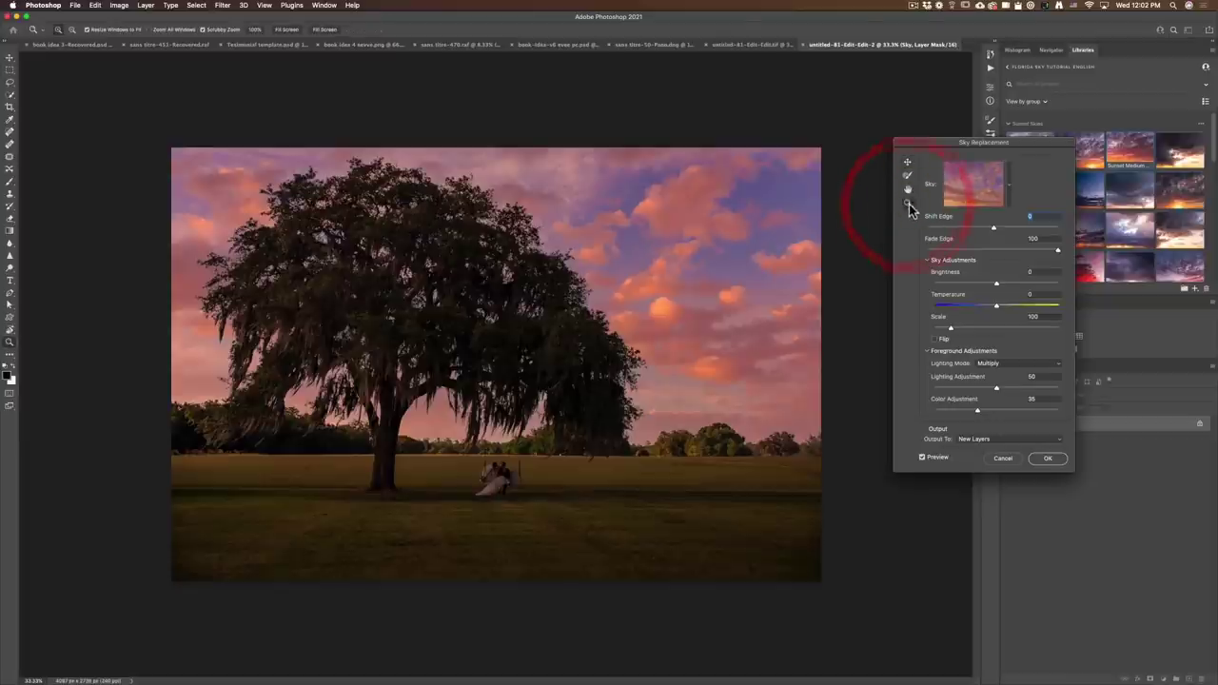
pyautogui.click(481, 320)
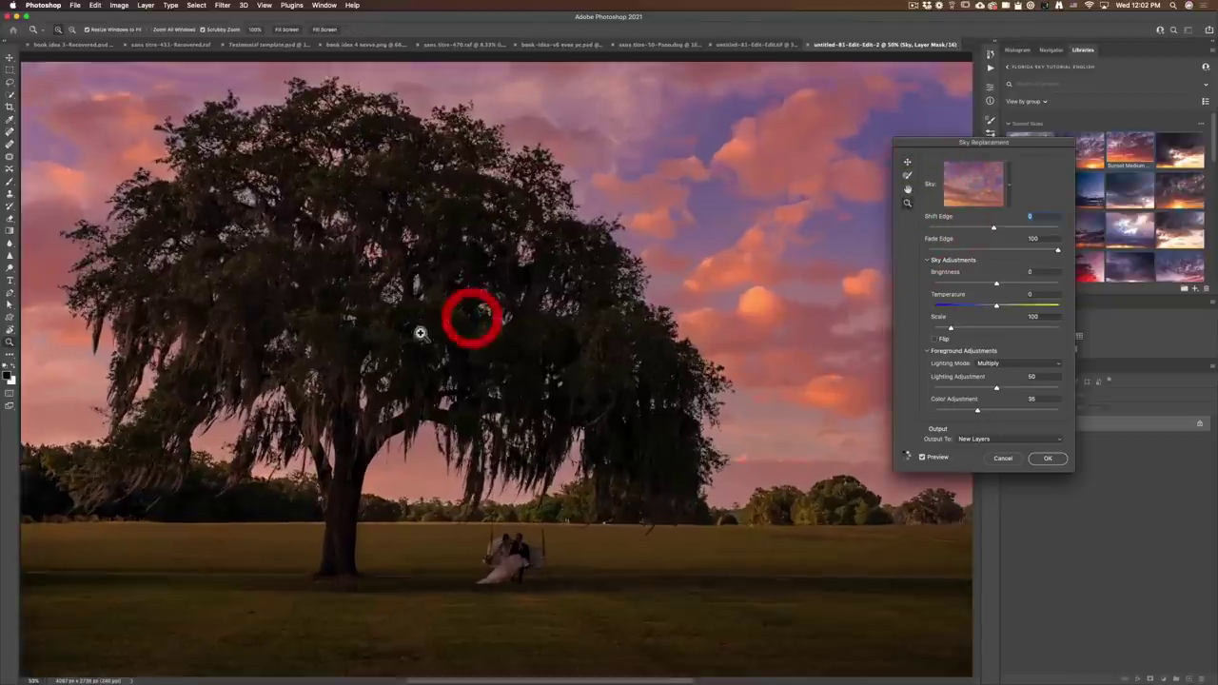
pyautogui.click(441, 353)
pyautogui.moveTo(666, 467); pyautogui.dragTo(422, 279)
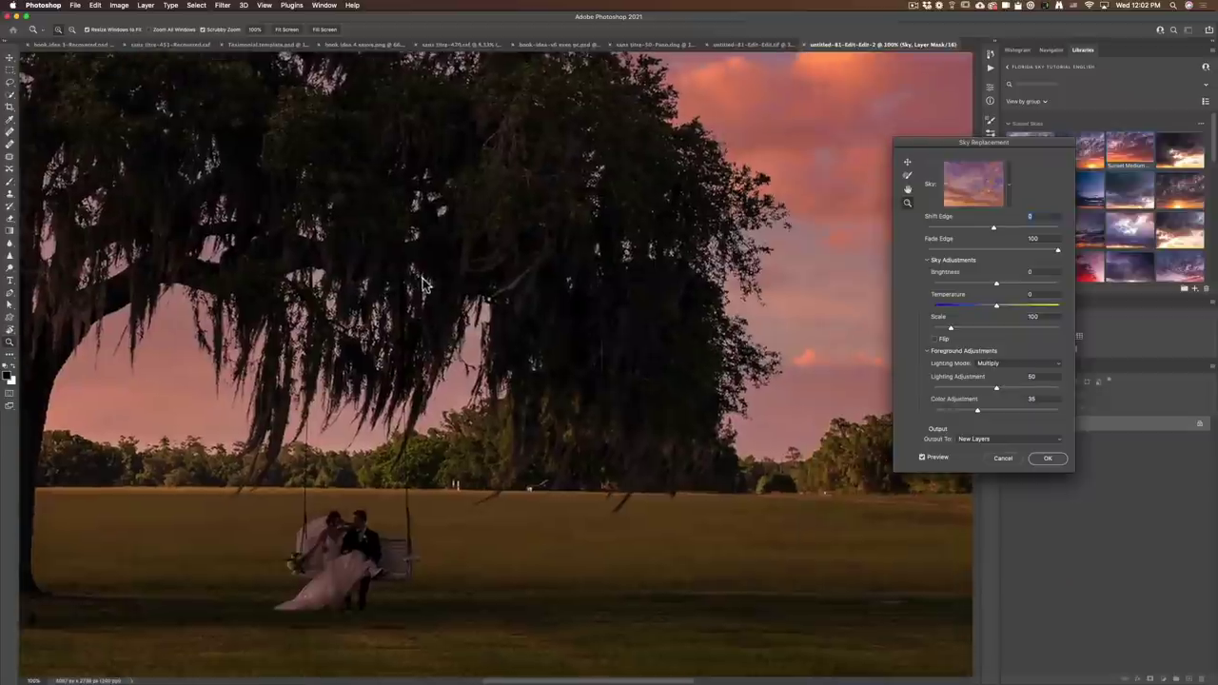
pyautogui.moveTo(486, 256); pyautogui.dragTo(756, 427)
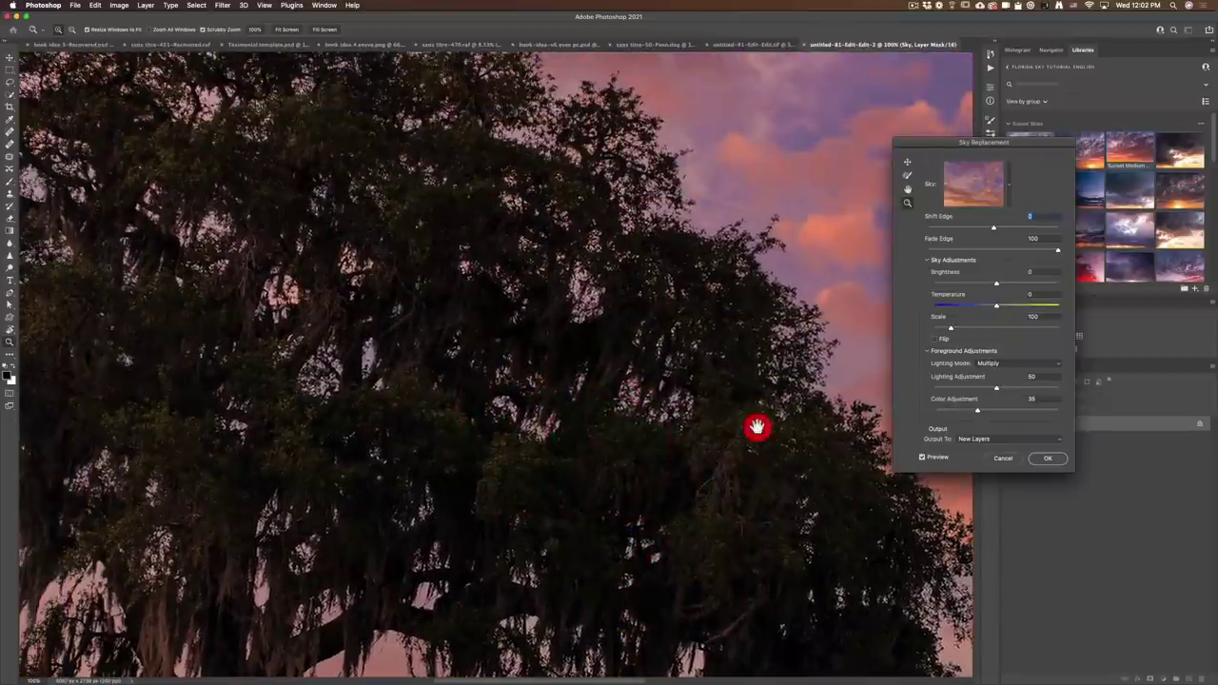
pyautogui.moveTo(528, 177); pyautogui.dragTo(874, 407)
pyautogui.moveTo(498, 436); pyautogui.dragTo(524, 391)
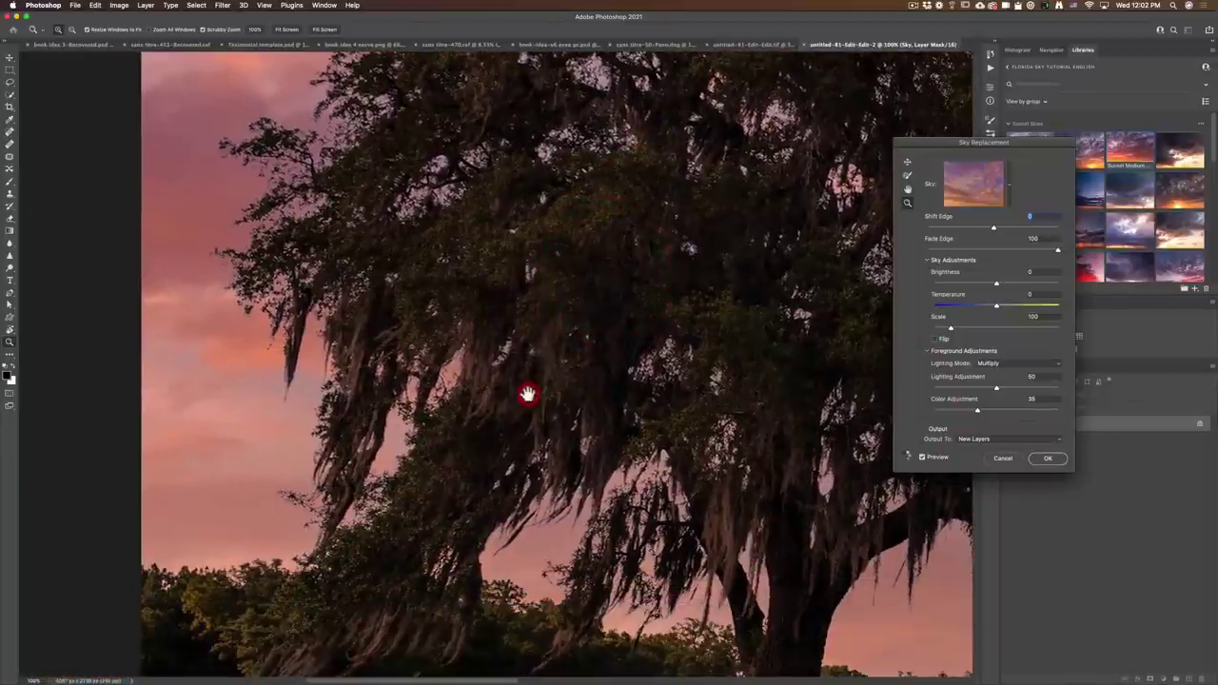
pyautogui.moveTo(557, 551); pyautogui.dragTo(429, 375)
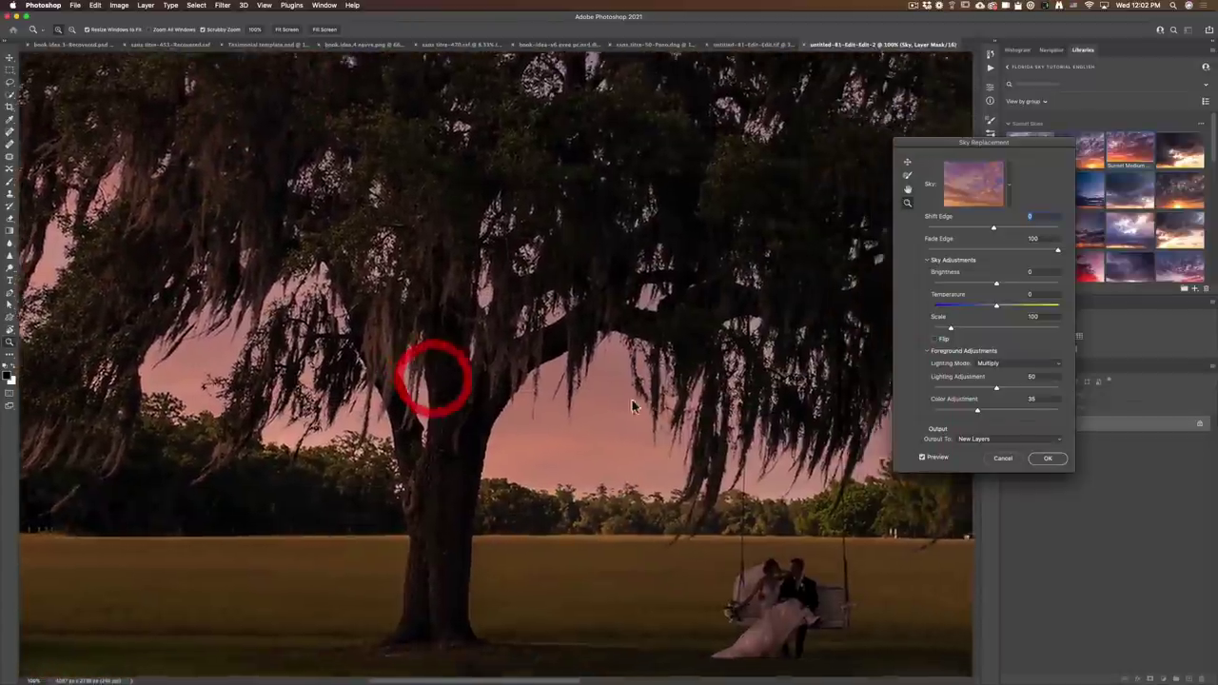
pyautogui.moveTo(828, 436); pyautogui.dragTo(511, 435)
pyautogui.press('z')
pyautogui.click(378, 259)
pyautogui.keyDown('alt'); pyautogui.click(397, 272); pyautogui.keyUp('alt')
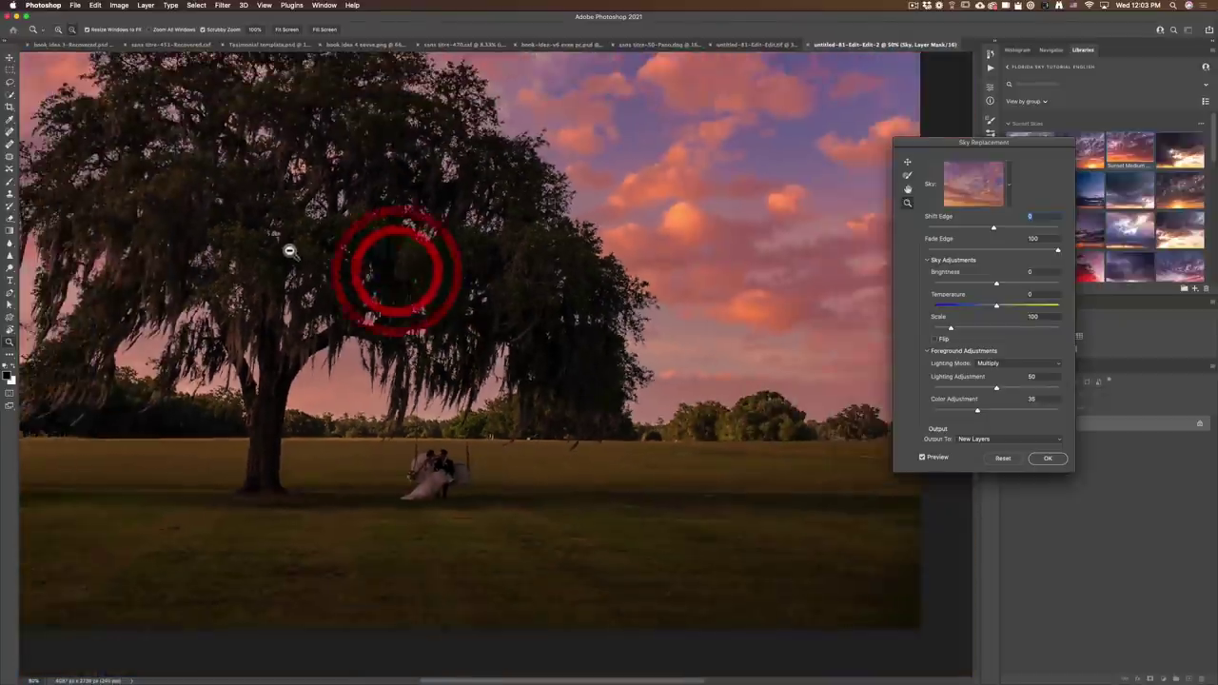
pyautogui.keyDown('alt'); pyautogui.click(291, 250); pyautogui.keyUp('alt')
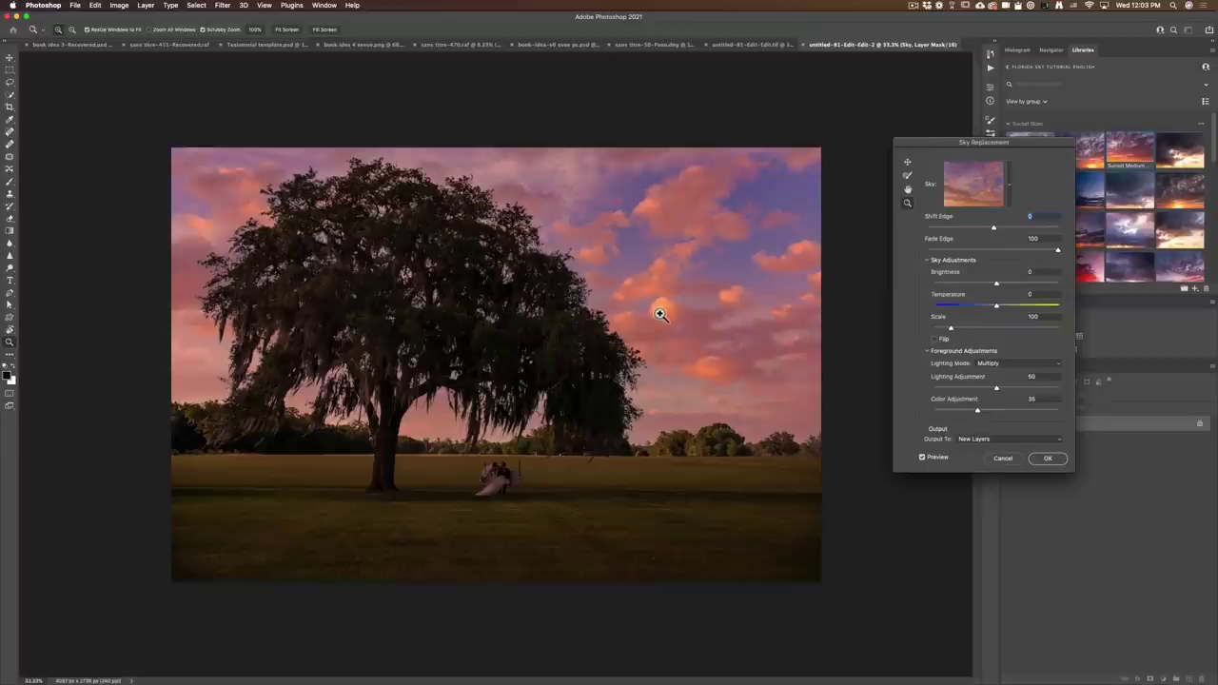
# From the sky presets, preview Golden Hour Medium Format-4 and 5, and import Golden Hour Medium Format-5.jpg into the Golden Hour Medium Format group.
pyautogui.click(994, 194)
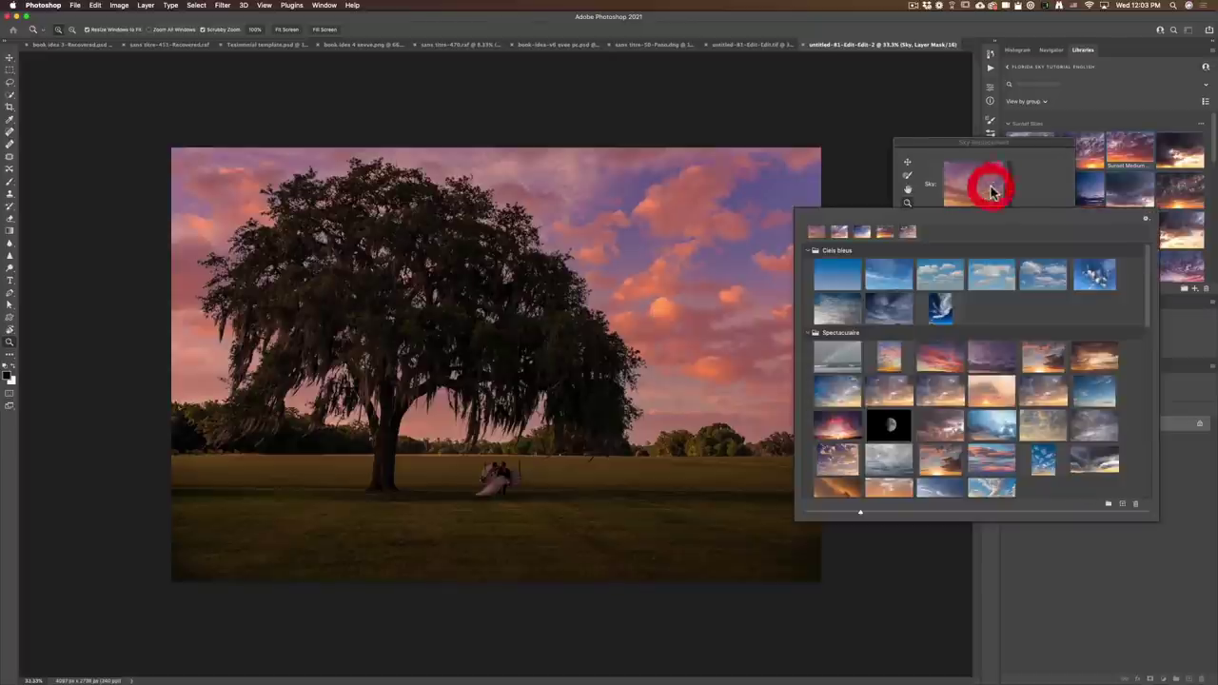
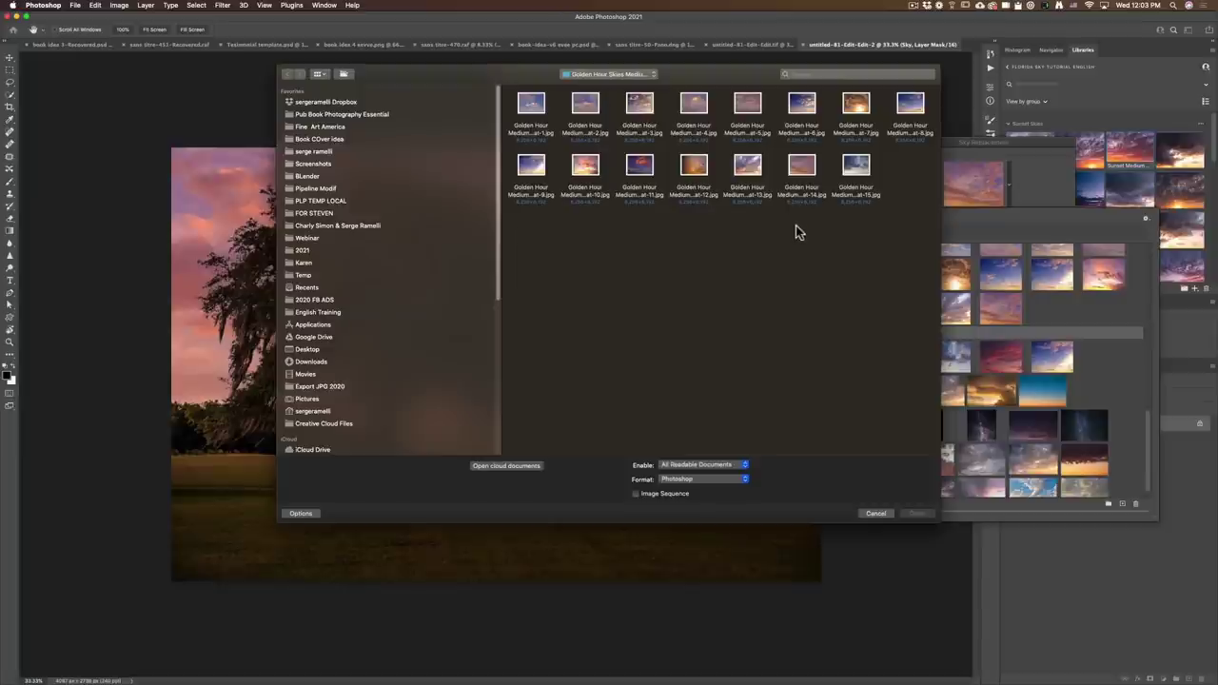
pyautogui.click(797, 232)
pyautogui.click(699, 108)
pyautogui.press('space')
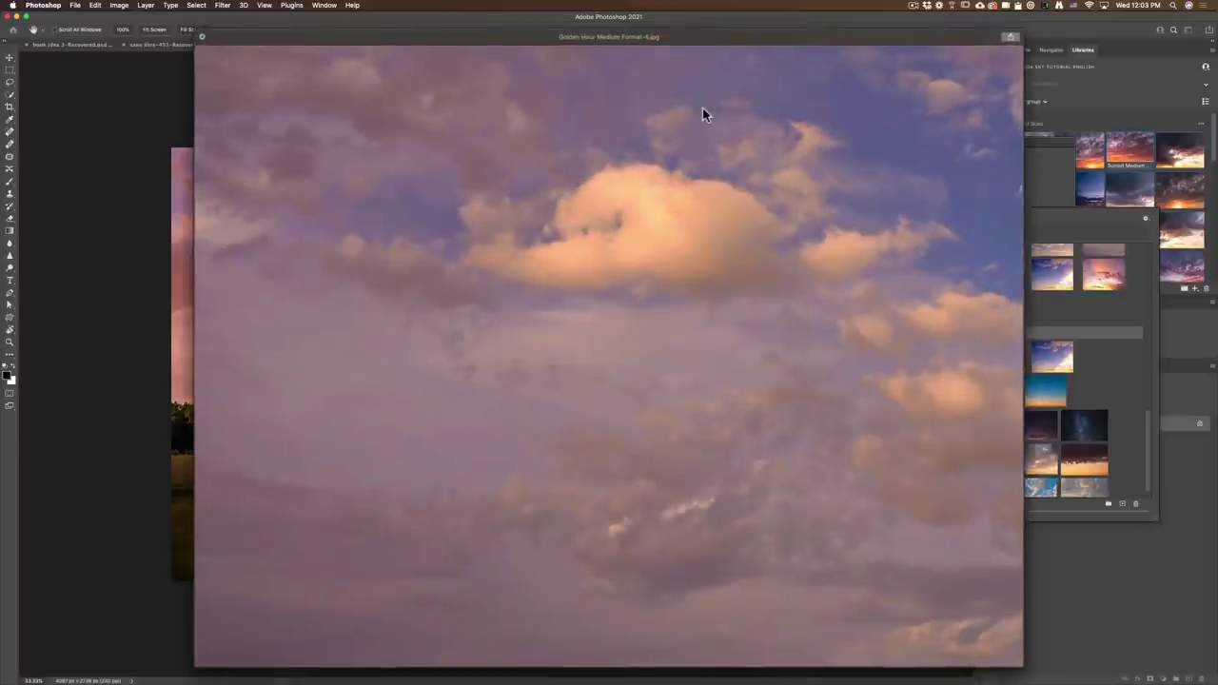
pyautogui.press('space')
pyautogui.click(738, 102)
pyautogui.press('space')
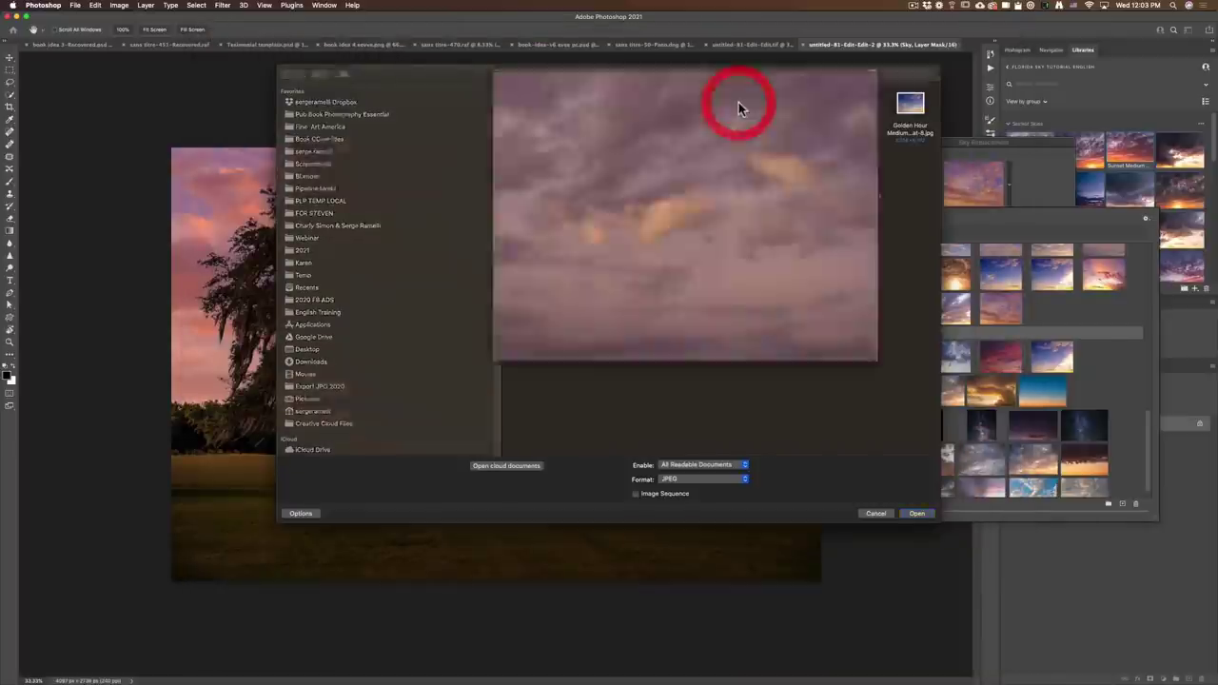
pyautogui.press('space')
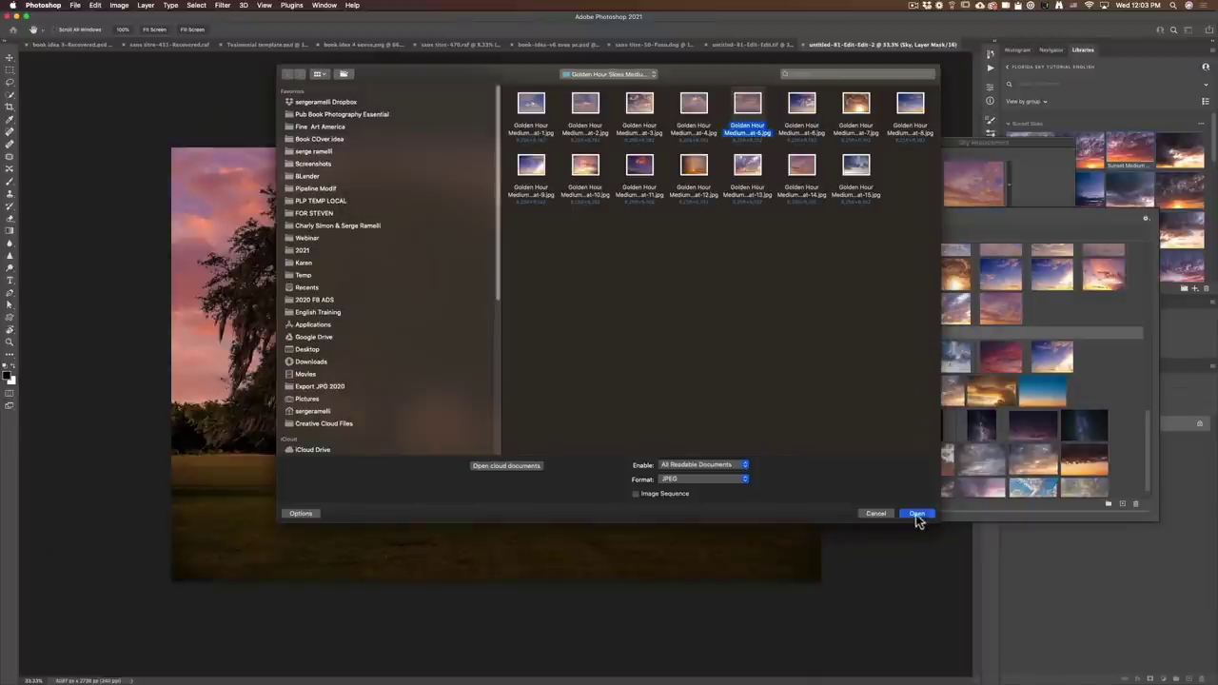
pyautogui.click(915, 514)
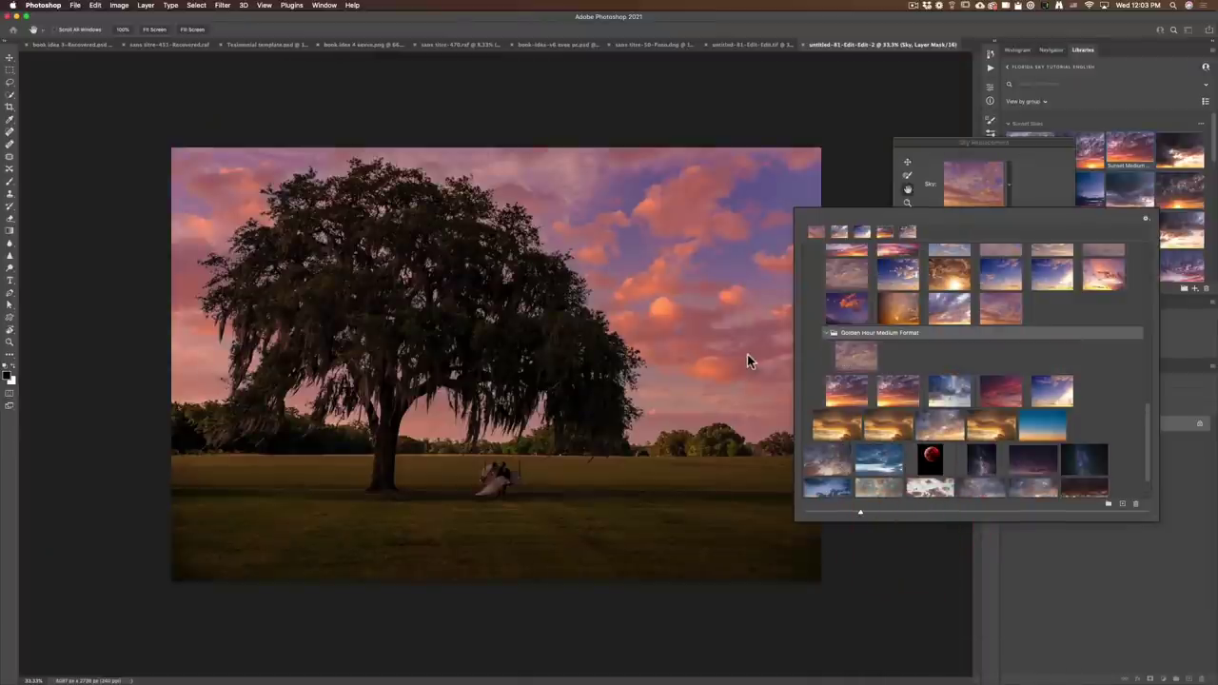
# Try the imported Golden Hour Medium Format-5 sky and two pink Medium Format Sky presets, and settle on Golden Hour Medium Format-14.
pyautogui.click(850, 357)
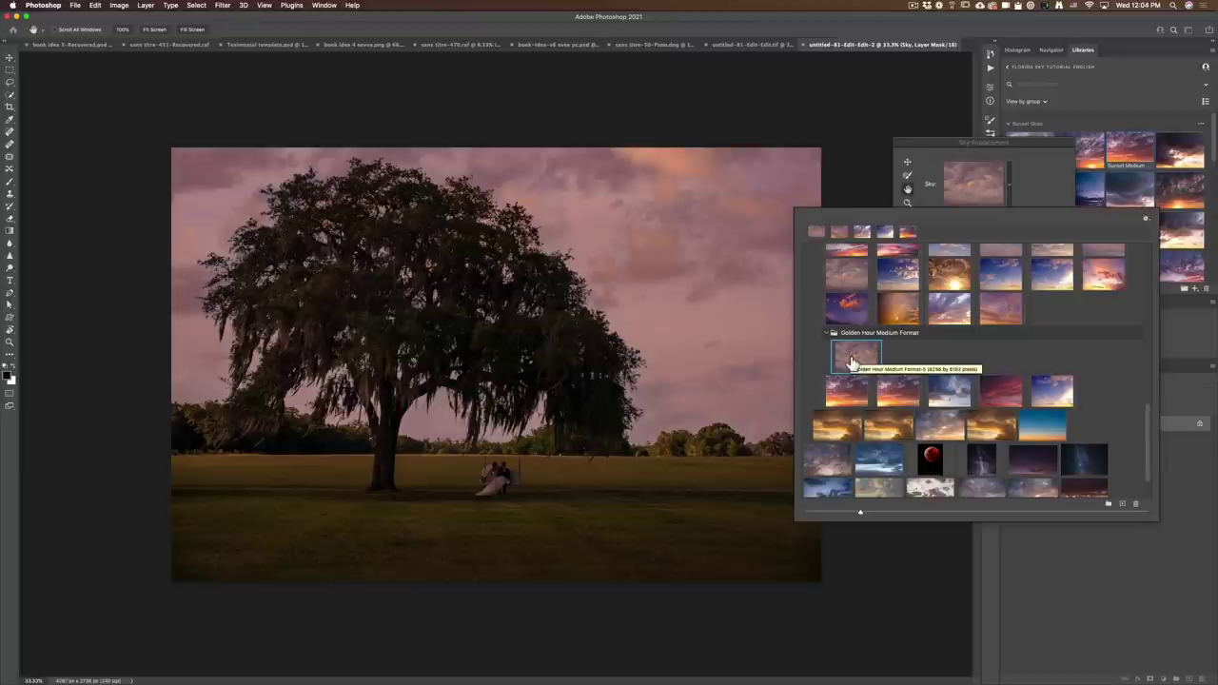
pyautogui.scroll(2, 1000, 357)
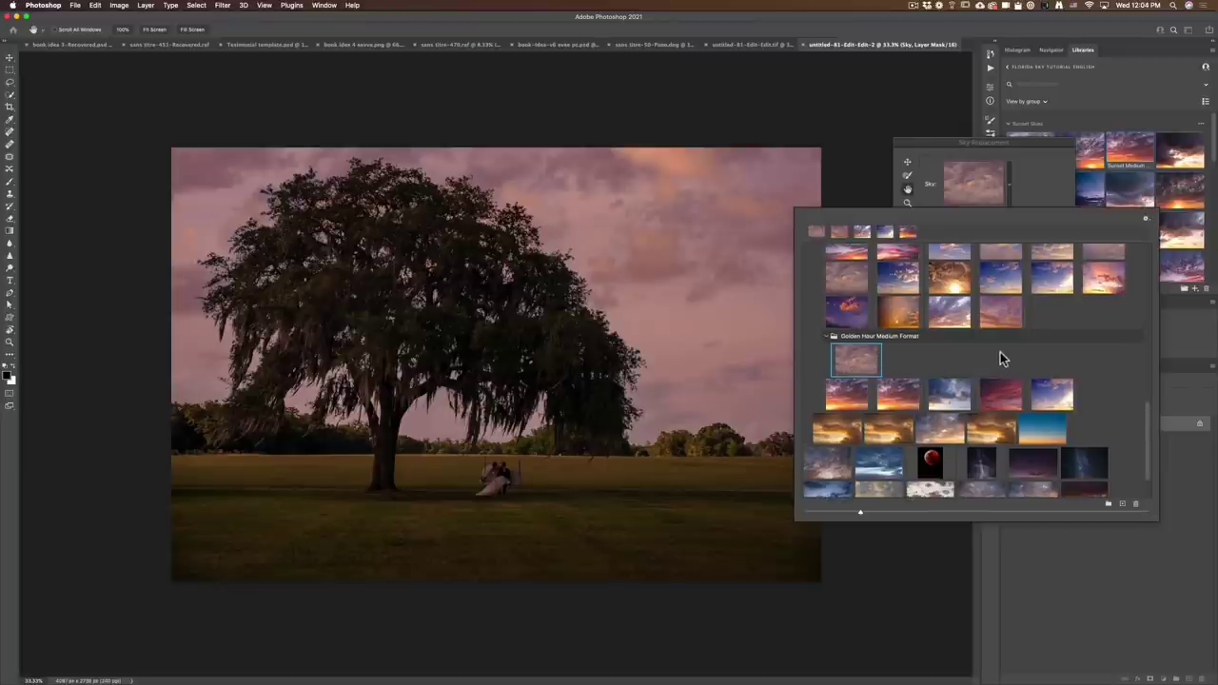
pyautogui.scroll(5, 1000, 359)
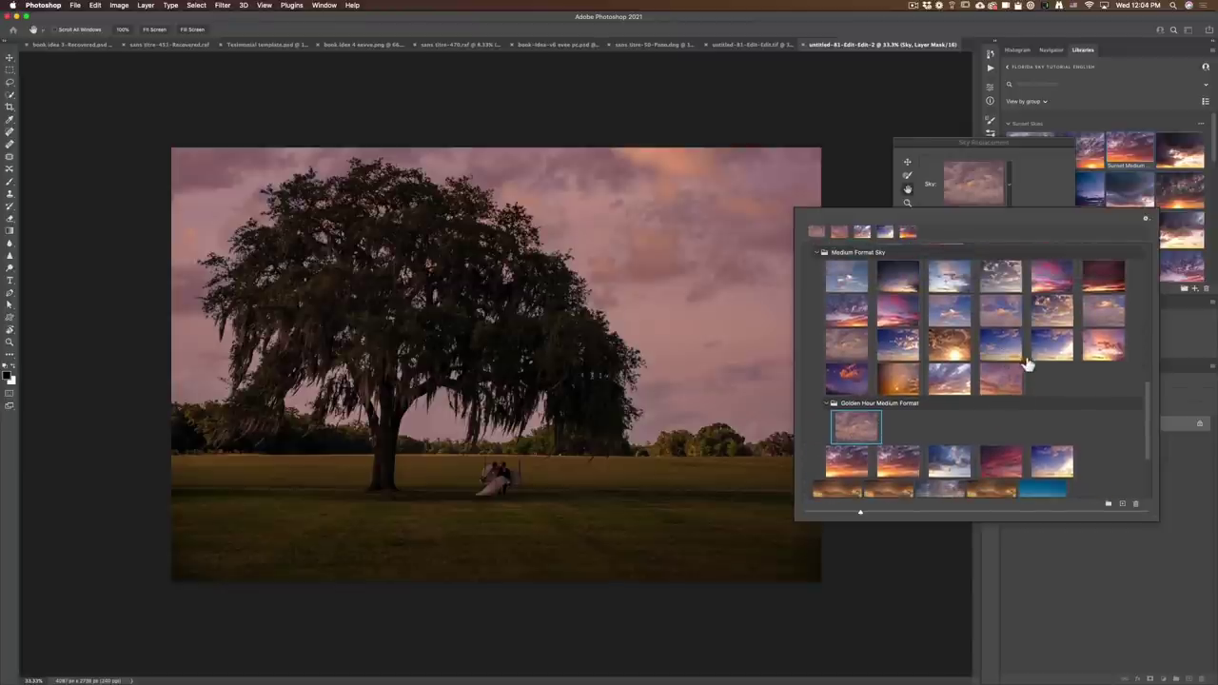
pyautogui.click(1052, 278)
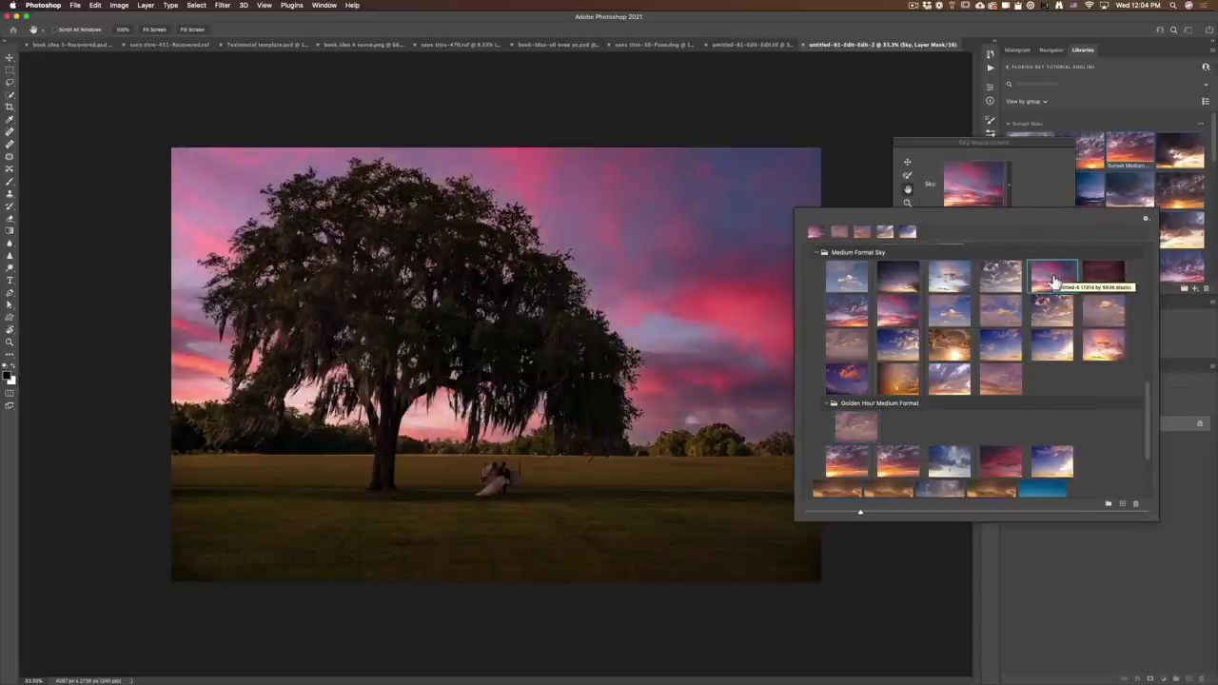
pyautogui.click(1102, 344)
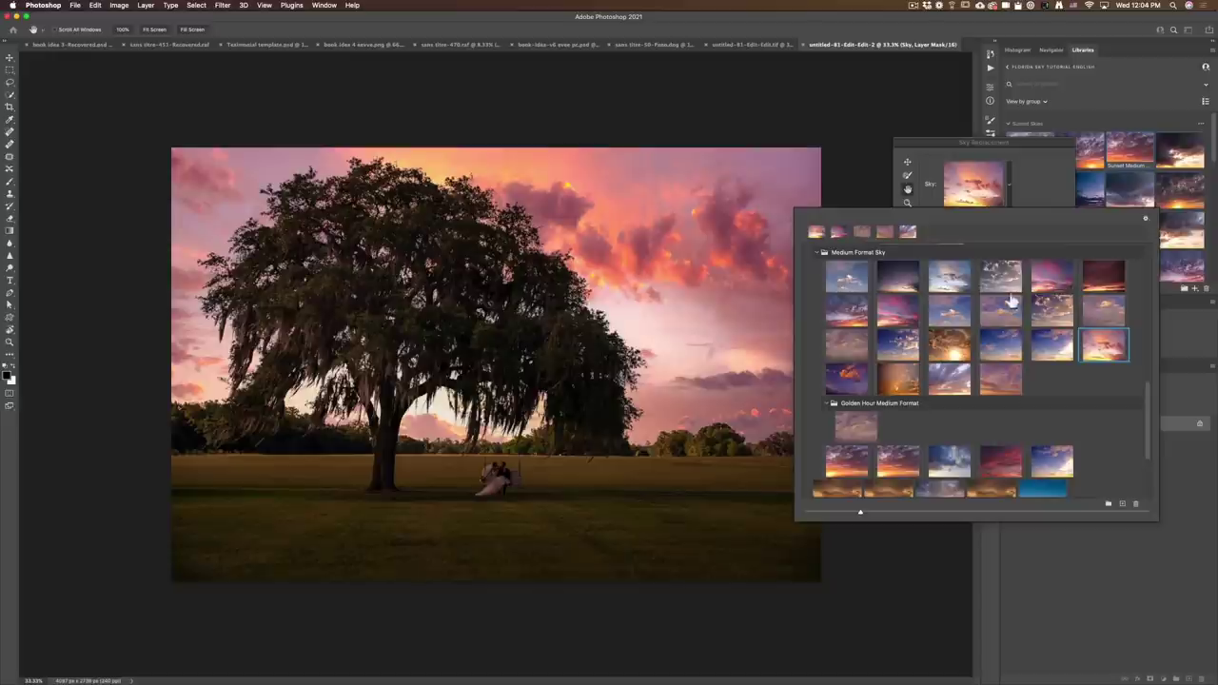
pyautogui.click(999, 381)
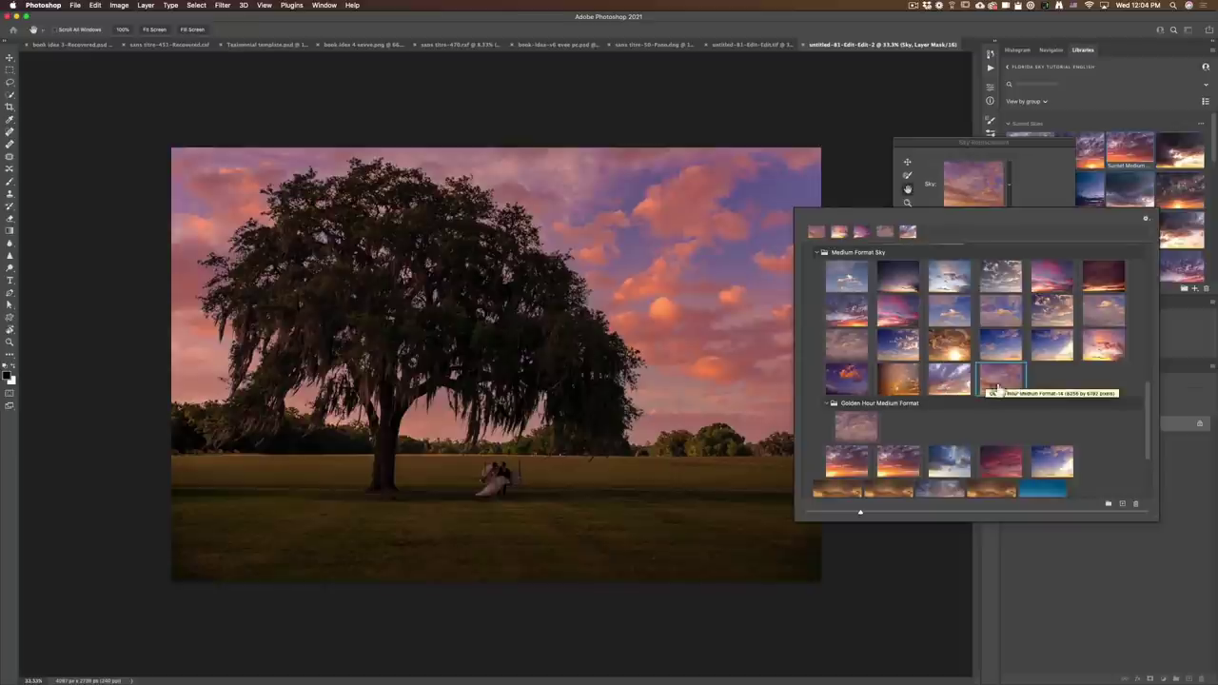
# Create a sky preset group named "Sunset Medium Format".
pyautogui.scroll(-2, 893, 421)
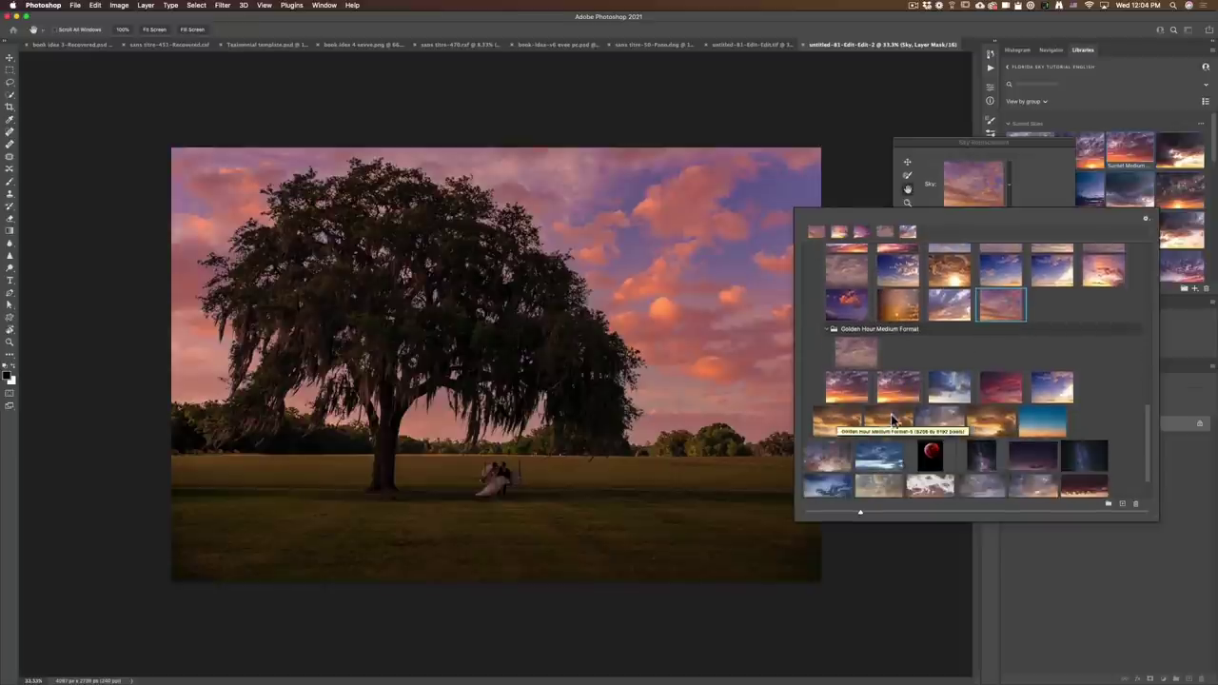
pyautogui.scroll(-2, 892, 421)
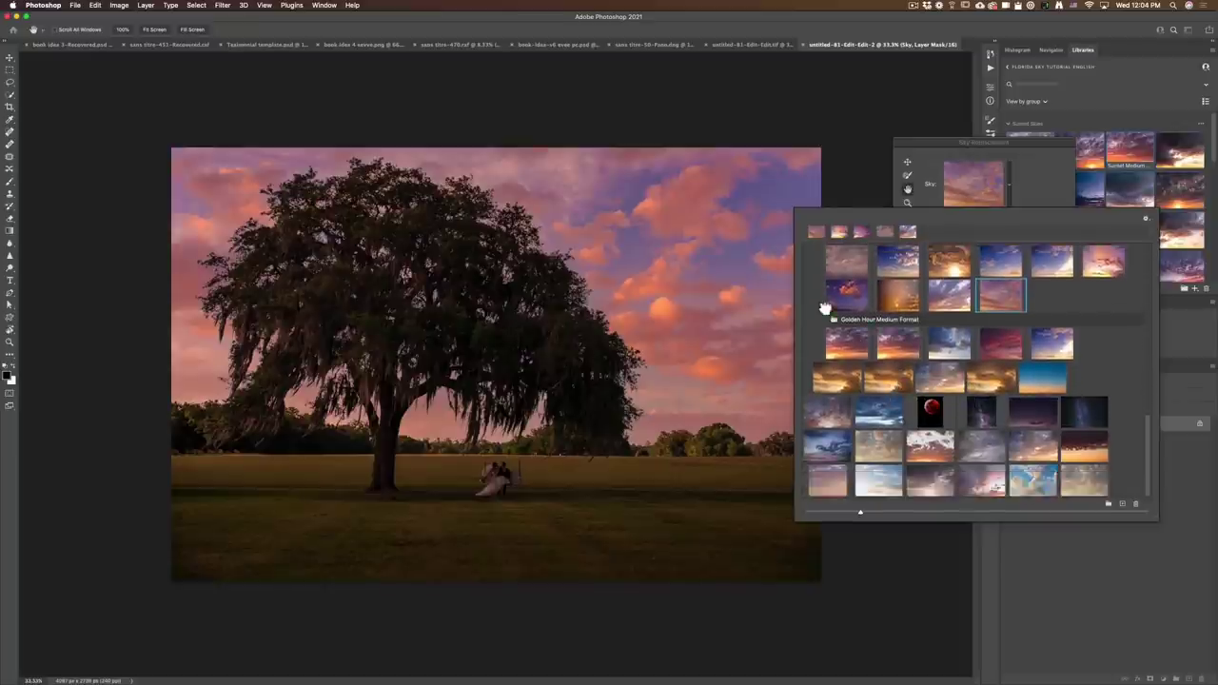
pyautogui.click(1108, 504)
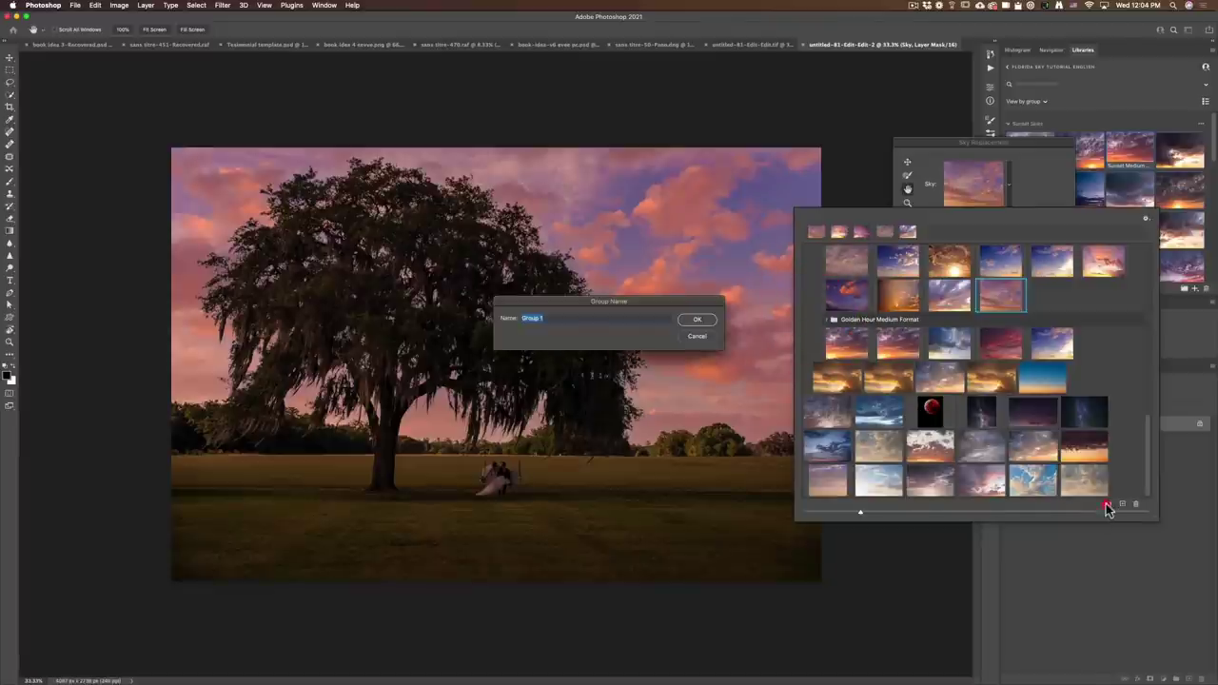
pyautogui.write('Sunset Medium Format')
pyautogui.click(696, 322)
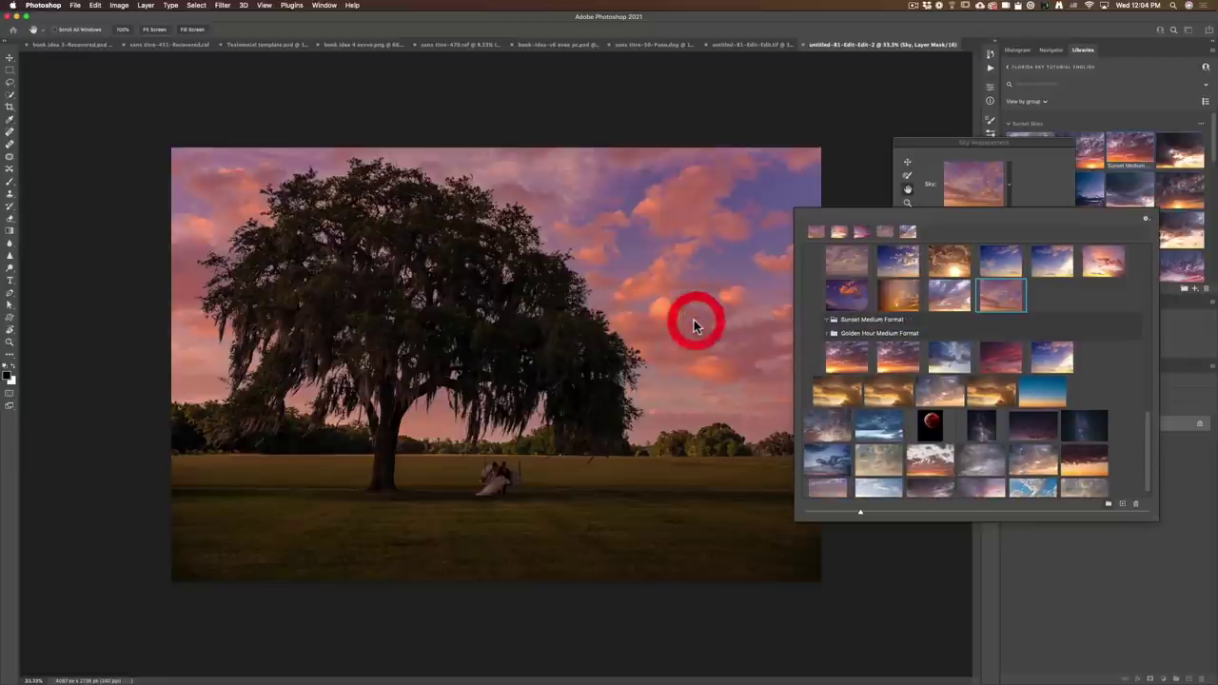
# Import all Sunset Medium Format images, numbers 1 to 41, into the Golden Hour Medium Format preset group, and select the Sunset Medium Format group.
pyautogui.click(850, 341)
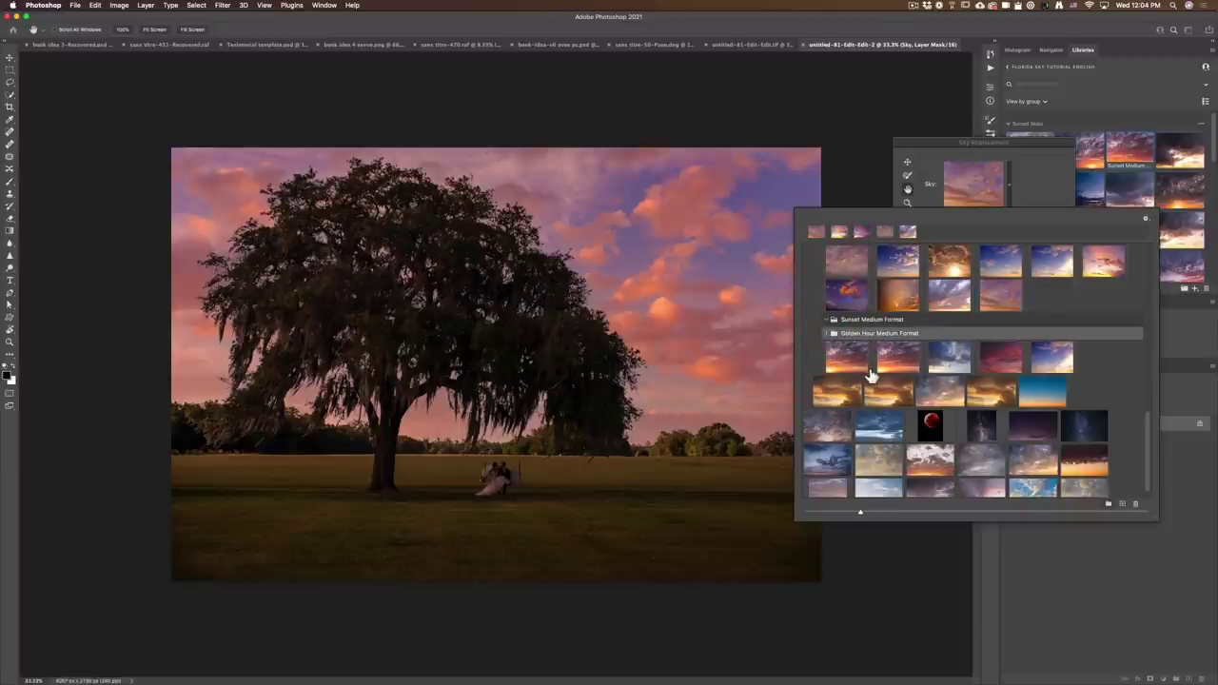
pyautogui.click(1124, 505)
pyautogui.press('super+Up')
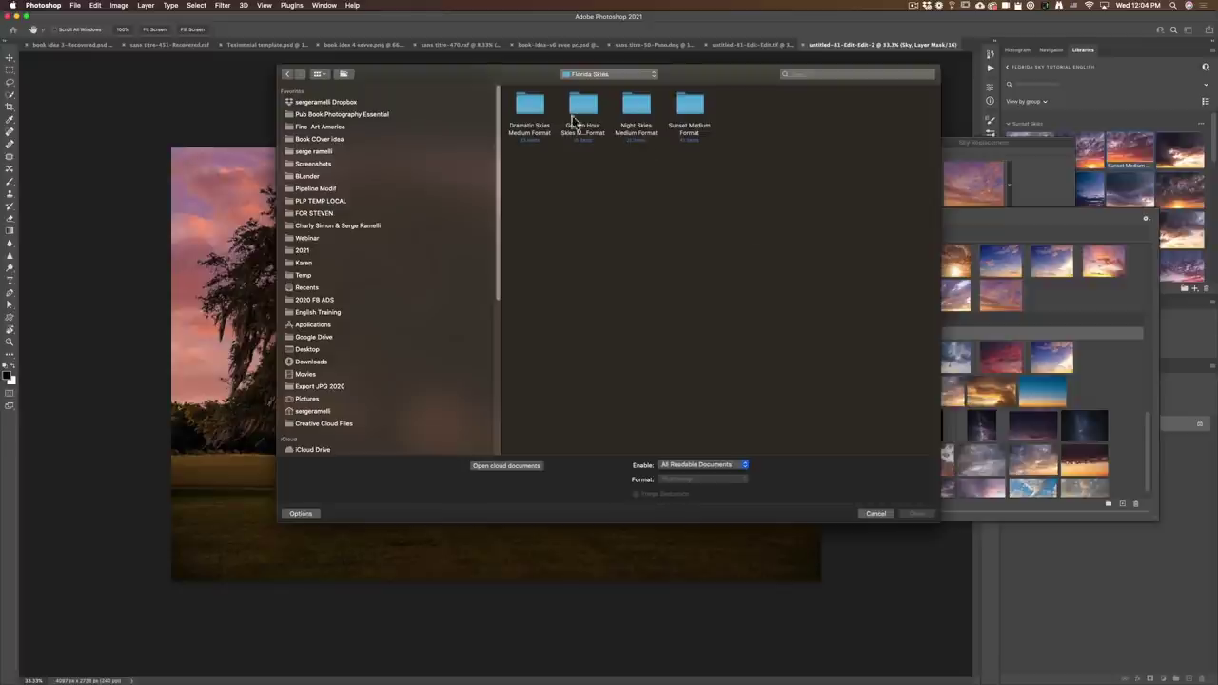
pyautogui.doubleClick(689, 114)
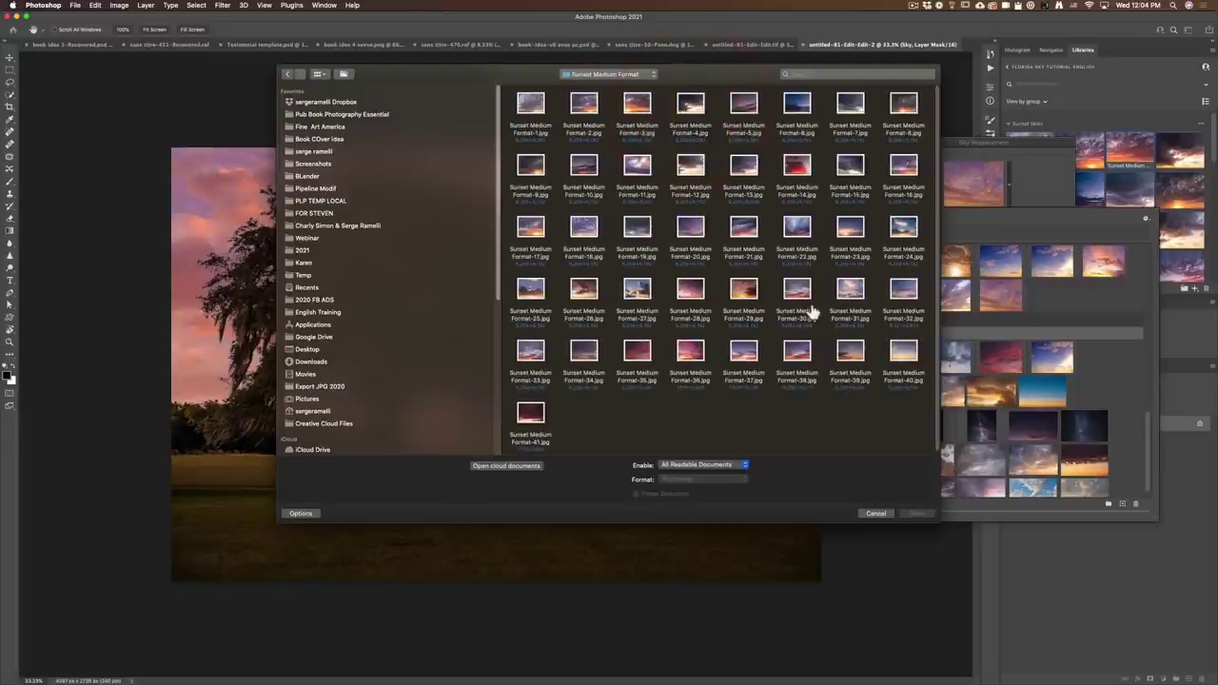
pyautogui.click(670, 407)
pyautogui.press('super+a')
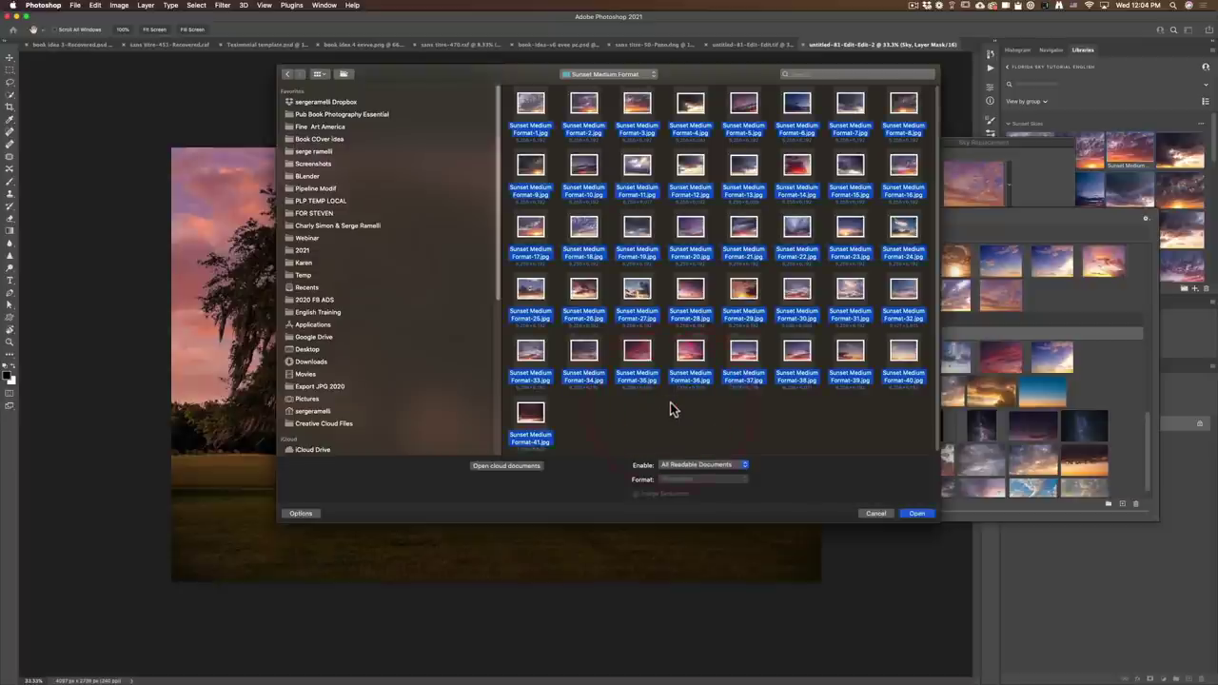
pyautogui.click(915, 513)
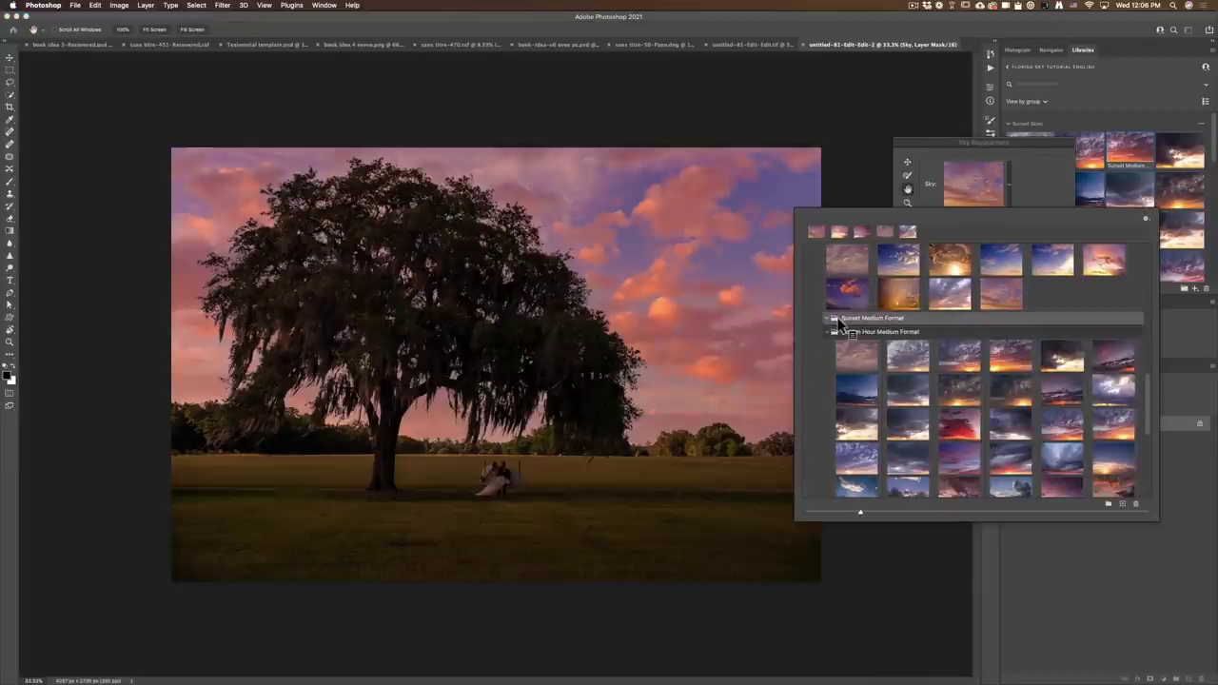
pyautogui.moveTo(837, 323); pyautogui.dragTo(861, 323)
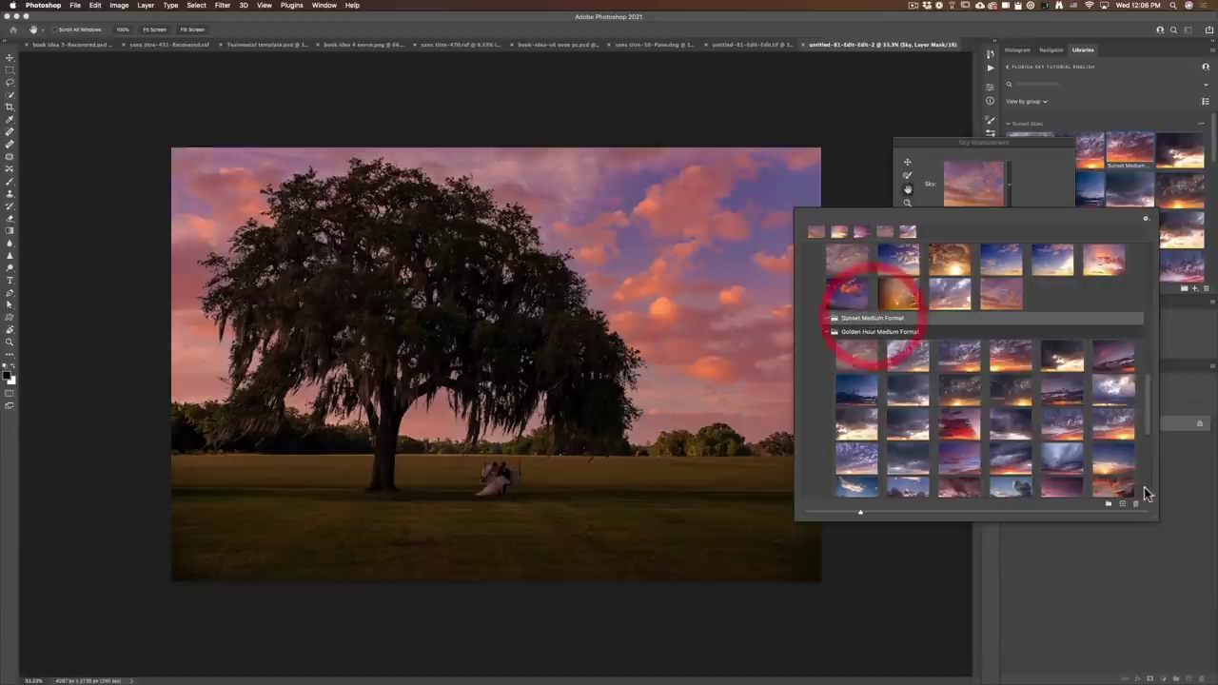
# Open the sky image import and preview Sunset Medium Format-7.jpg, Sunset Medium Format-8.jpg and Sunset Medium Format-2.jpg at full size.
pyautogui.click(1122, 503)
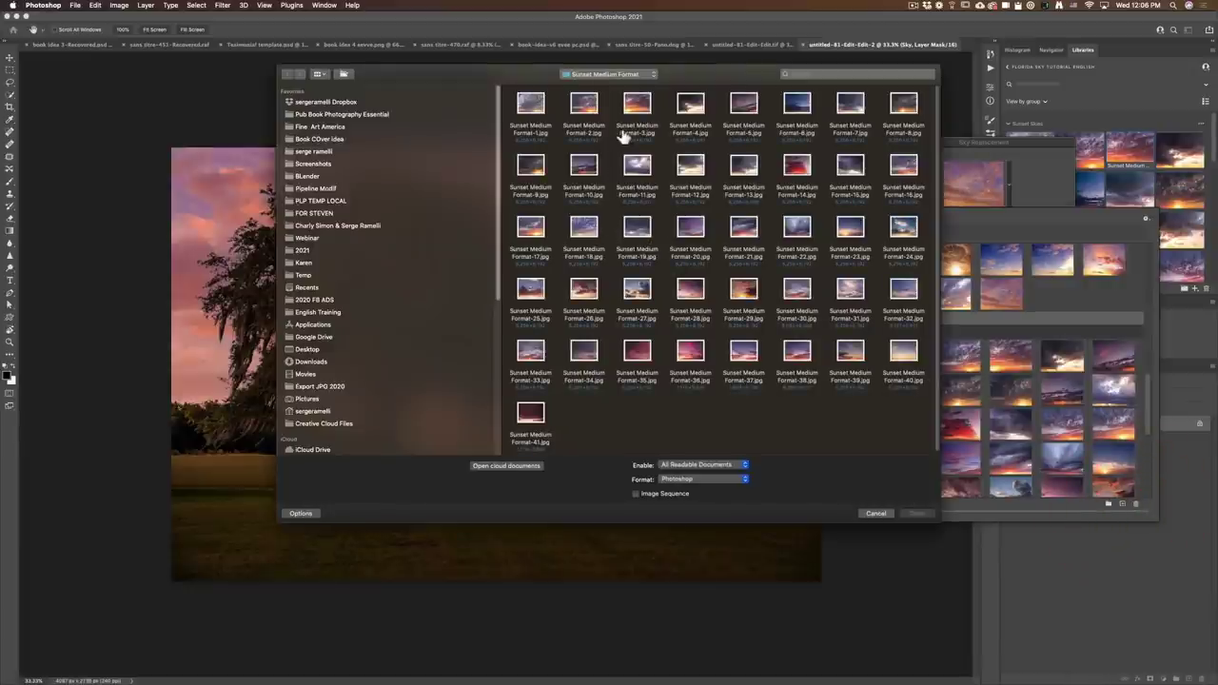
pyautogui.click(857, 104)
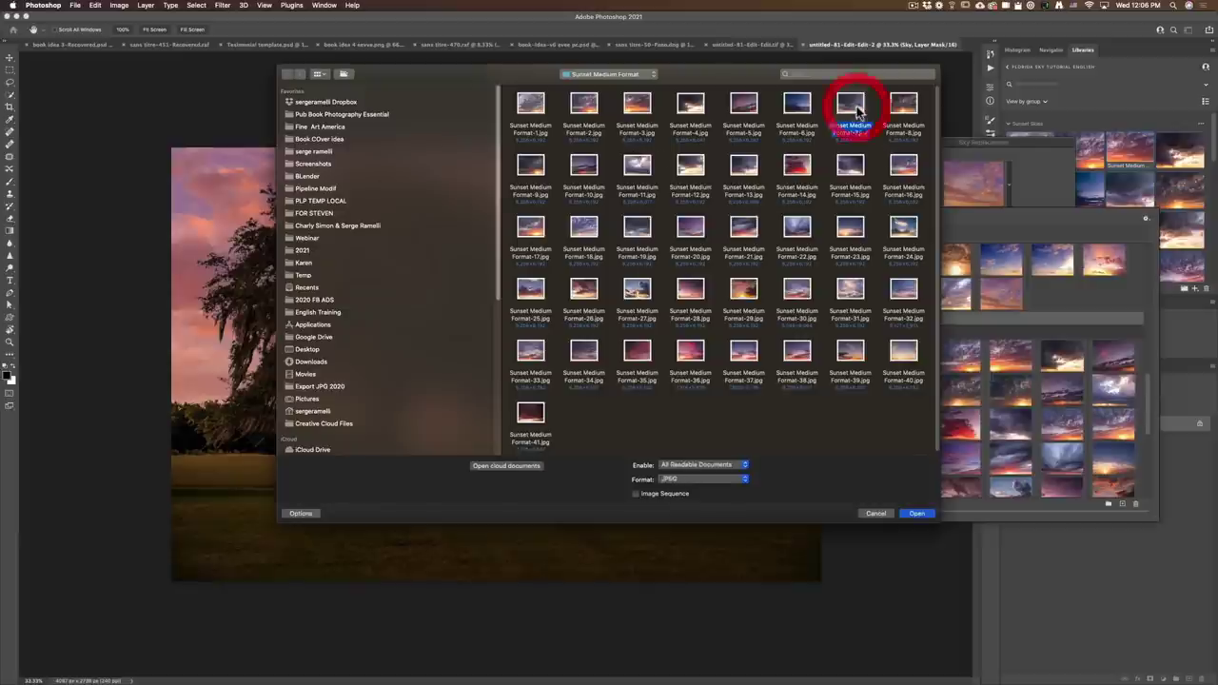
pyautogui.press('space')
pyautogui.press('space')
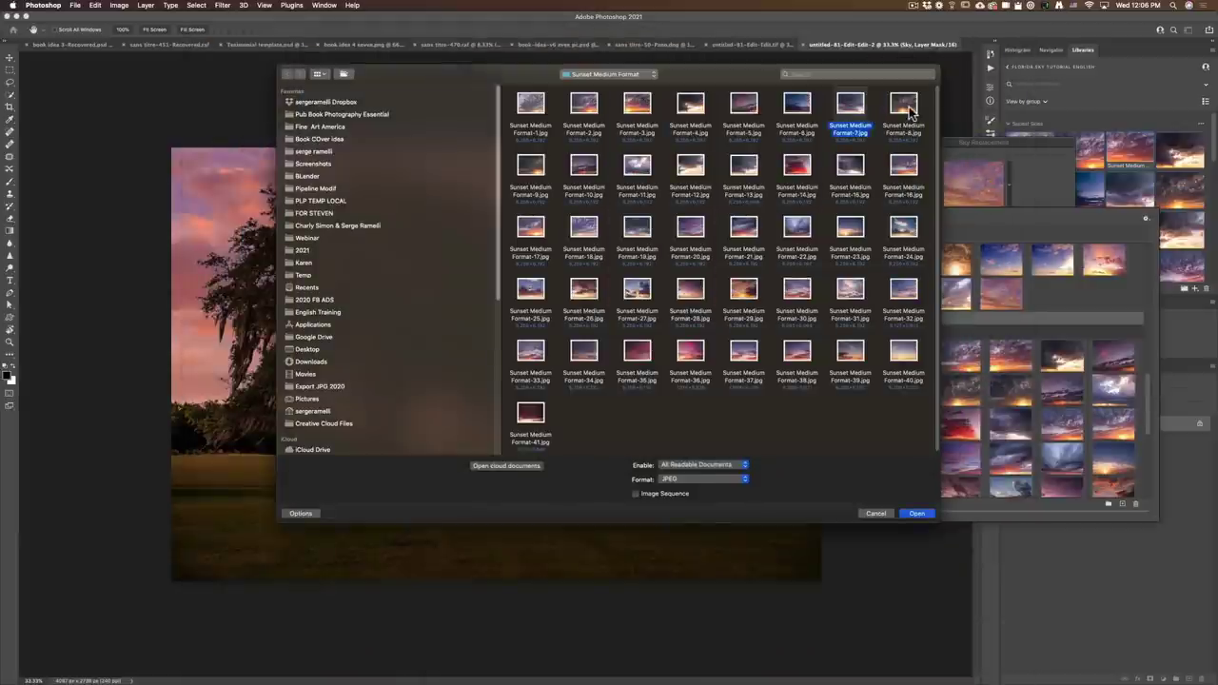
pyautogui.click(907, 105)
pyautogui.press('space')
pyautogui.press('space')
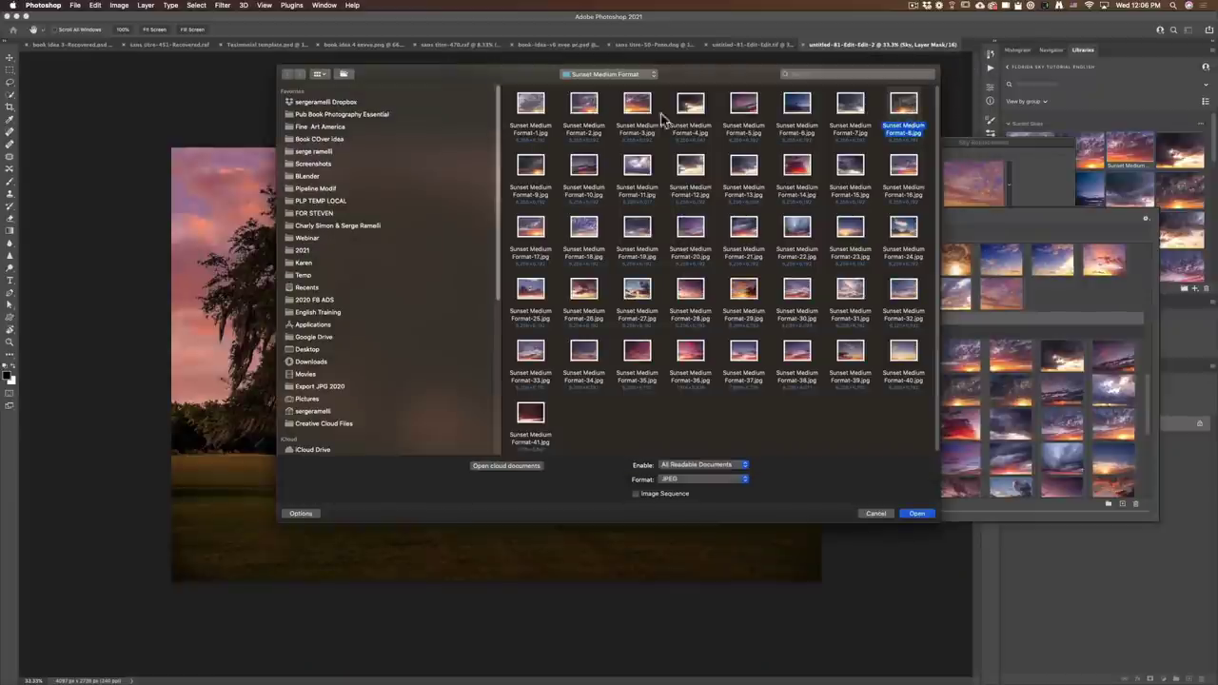
pyautogui.click(583, 106)
pyautogui.press('space')
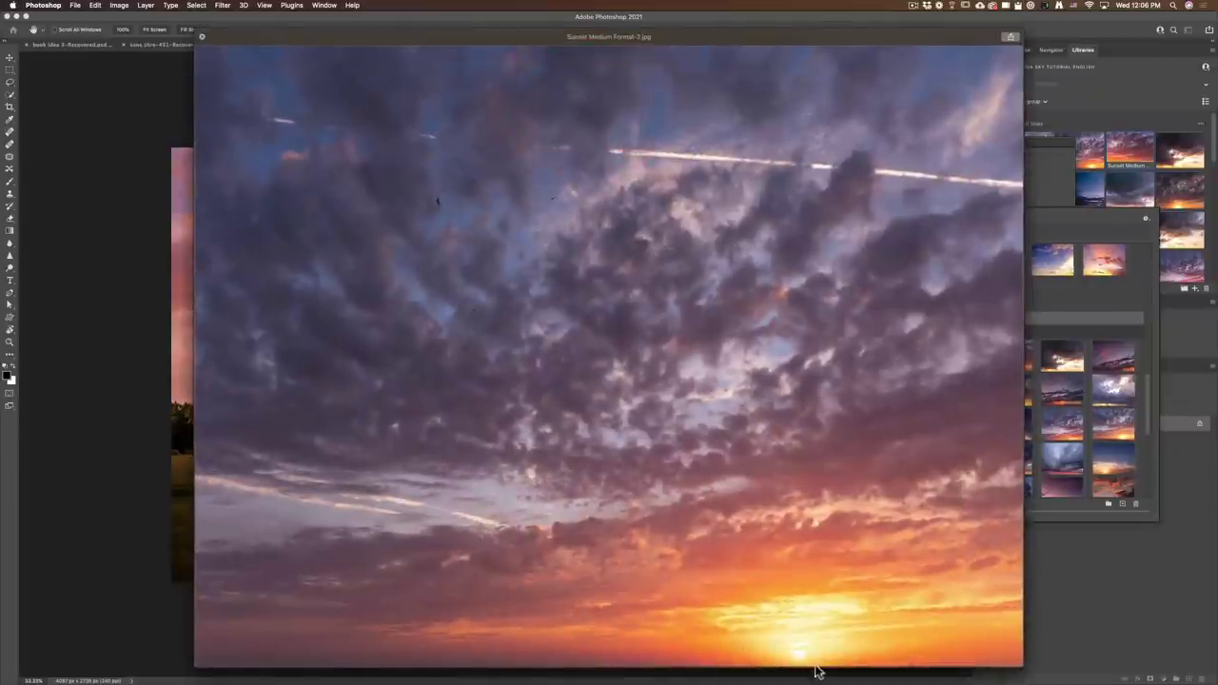
pyautogui.press('space')
# Preview Sunset Medium Format-3.jpg, import it into the Sunset Medium Format preset group, and apply it as the sky.
pyautogui.click(634, 105)
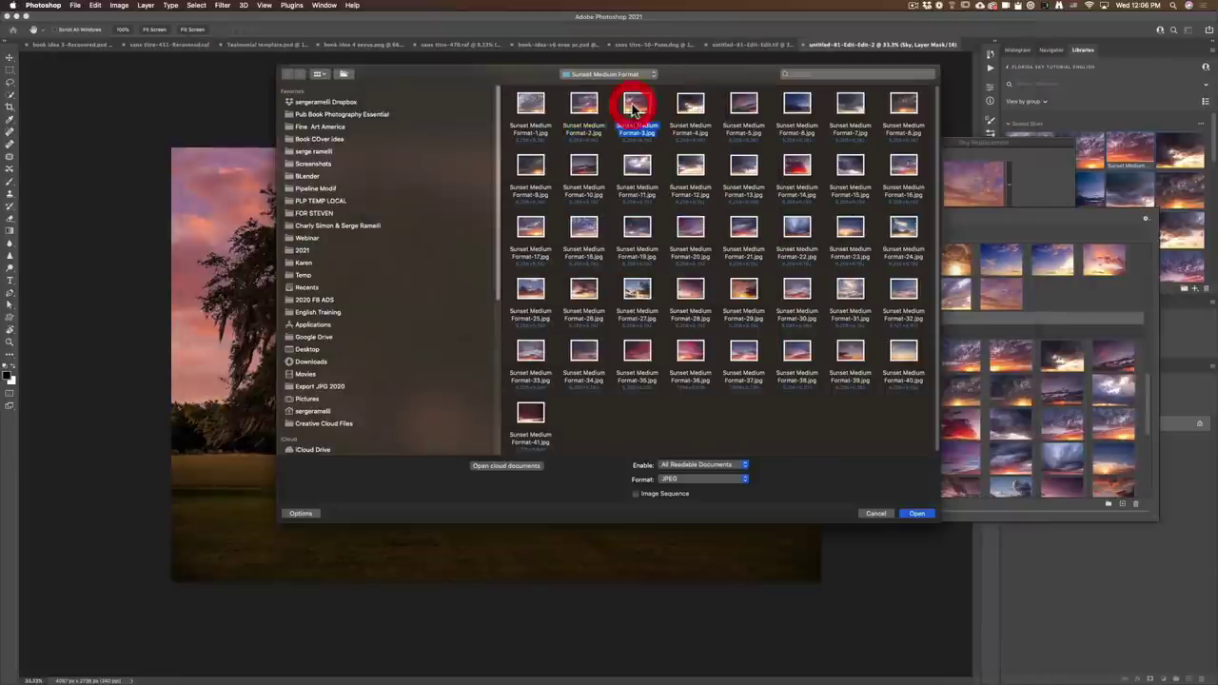
pyautogui.press('space')
pyautogui.press('space')
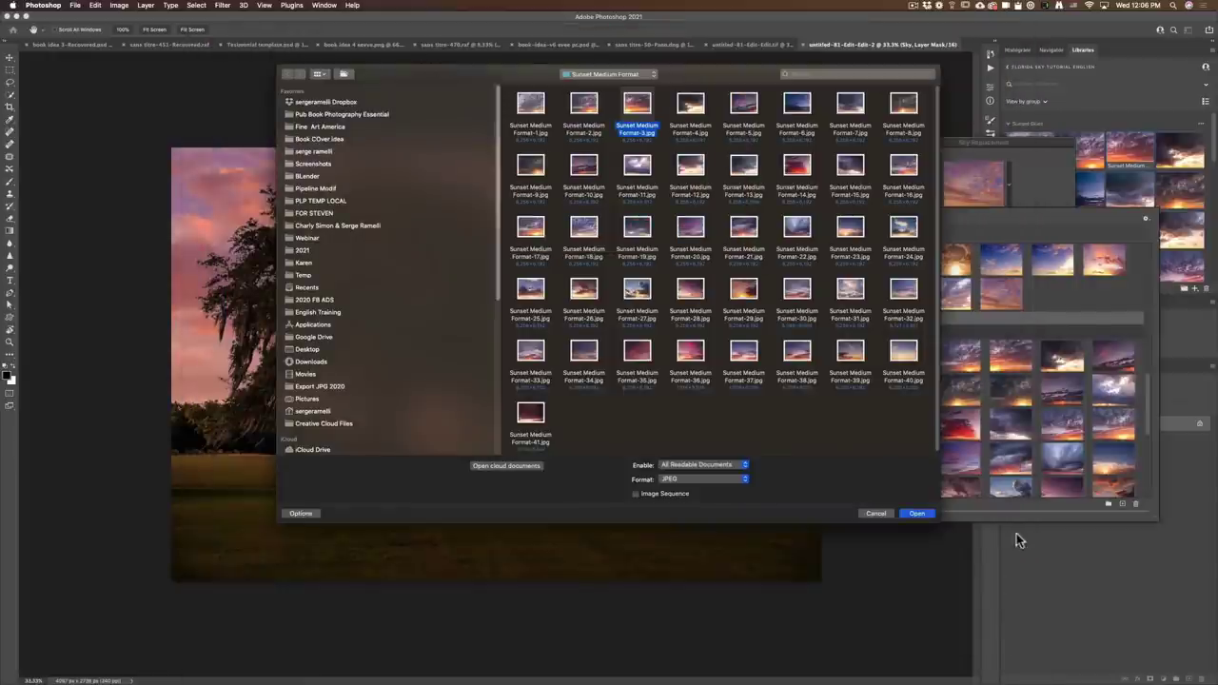
pyautogui.click(923, 514)
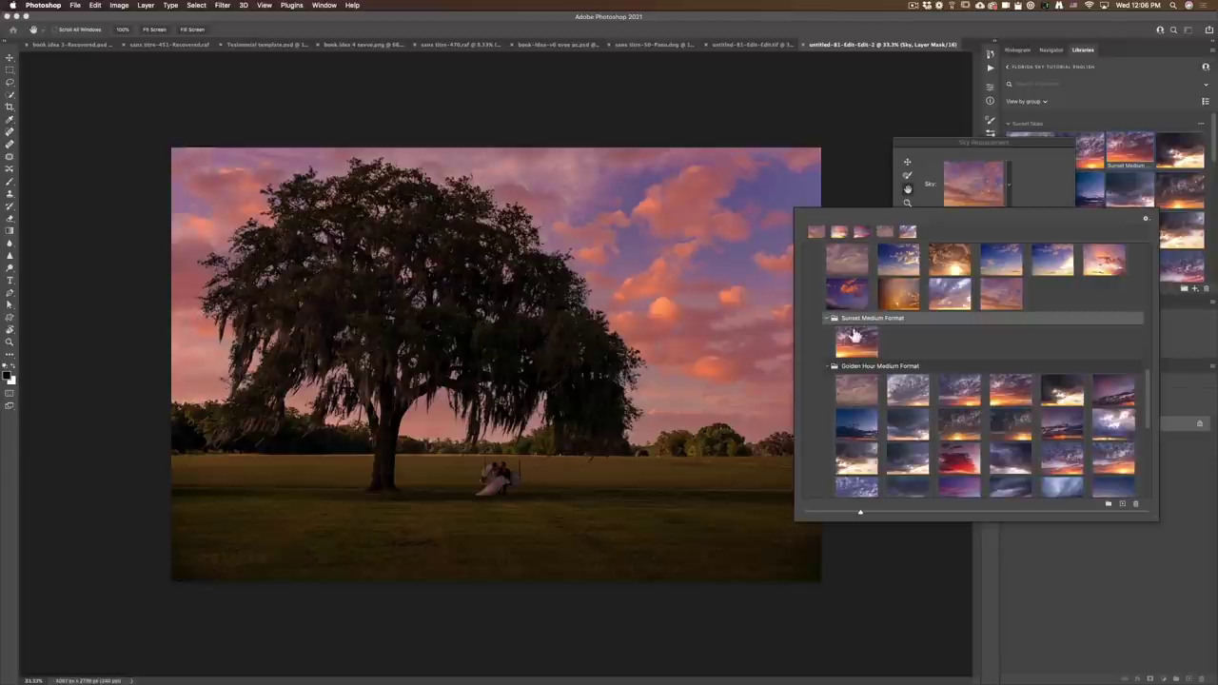
pyautogui.click(864, 345)
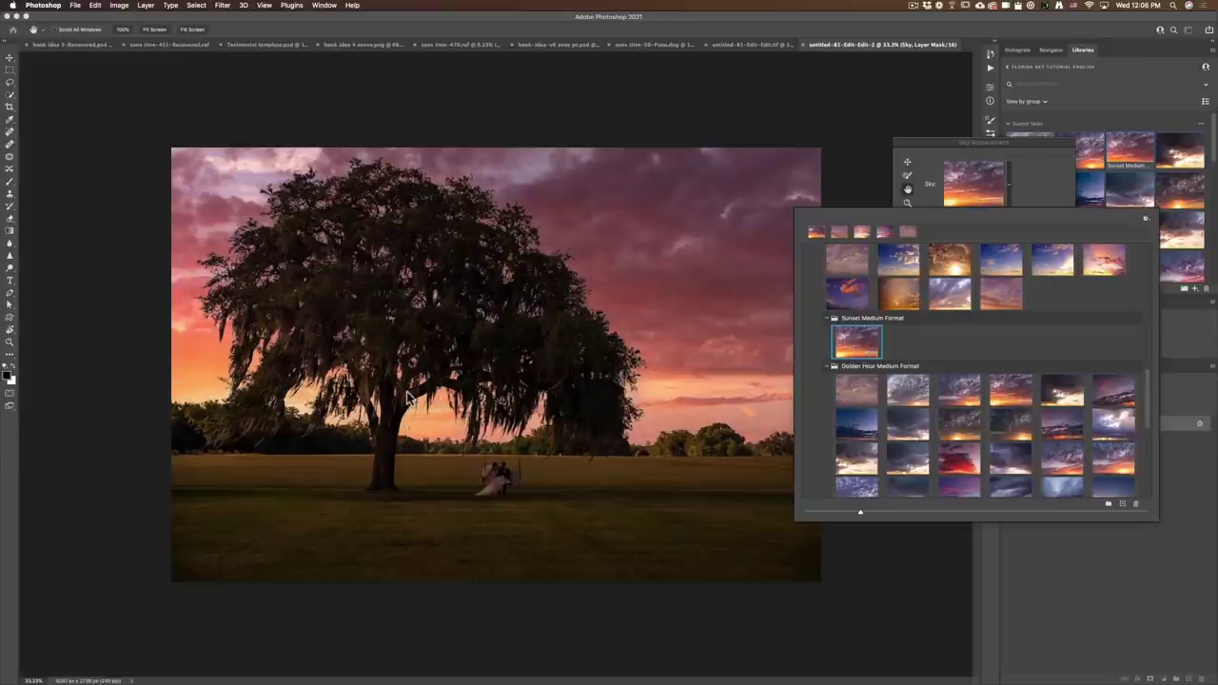
pyautogui.click(857, 344)
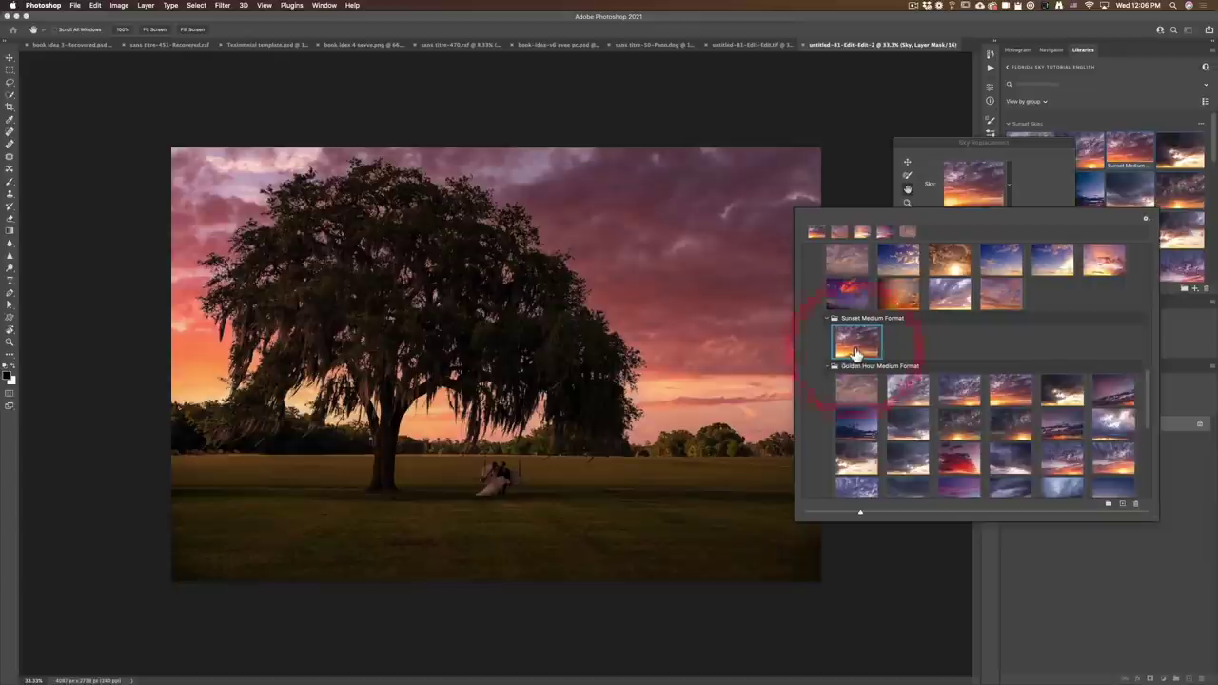
# Import Sunset Medium Format-14.jpg into the Sunset Medium Format preset group and apply it as the sky.
pyautogui.click(1121, 507)
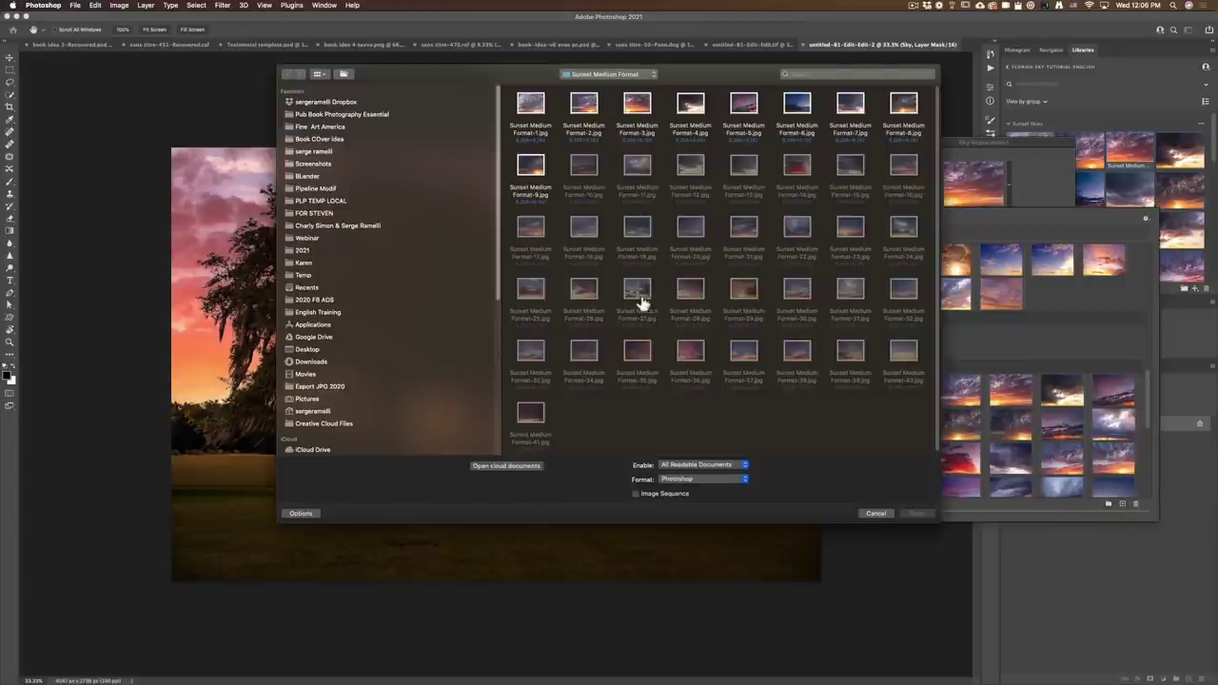
pyautogui.click(578, 291)
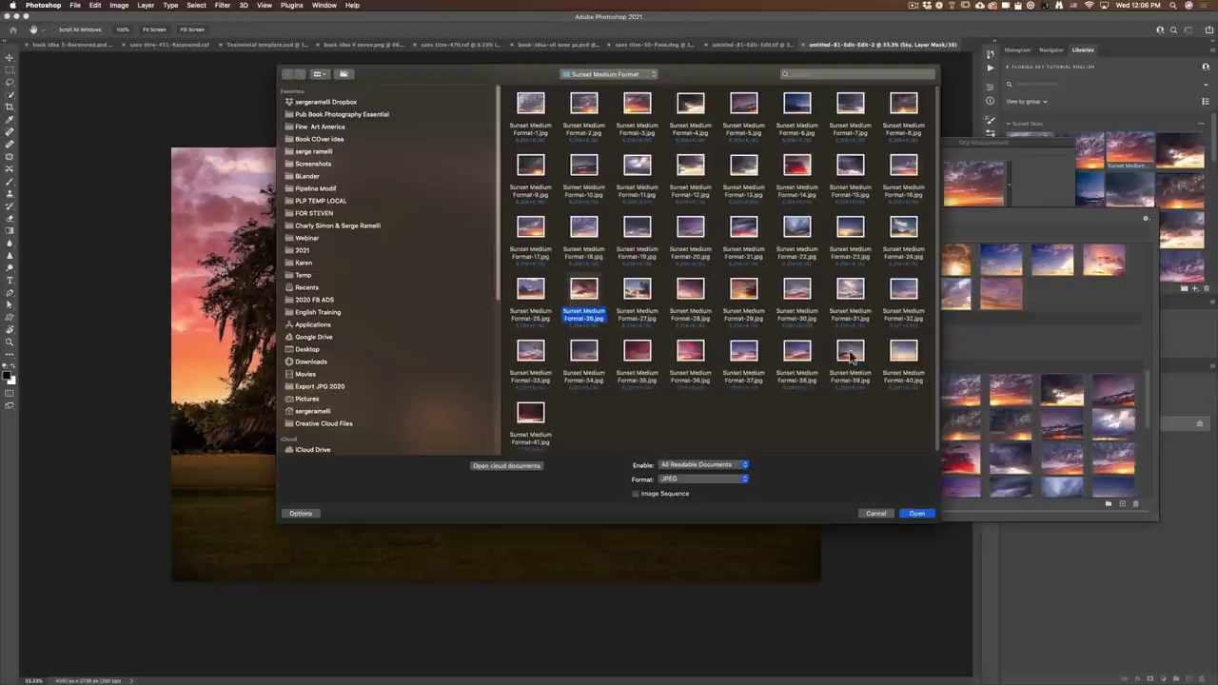
pyautogui.click(798, 166)
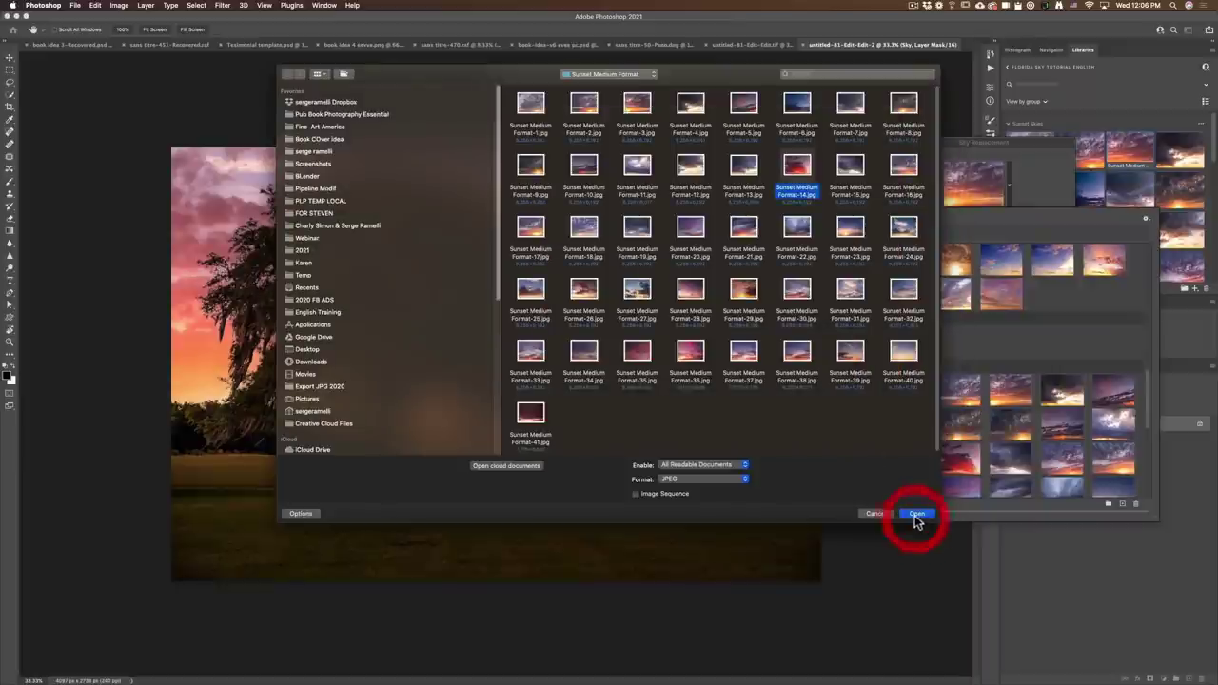
pyautogui.click(914, 515)
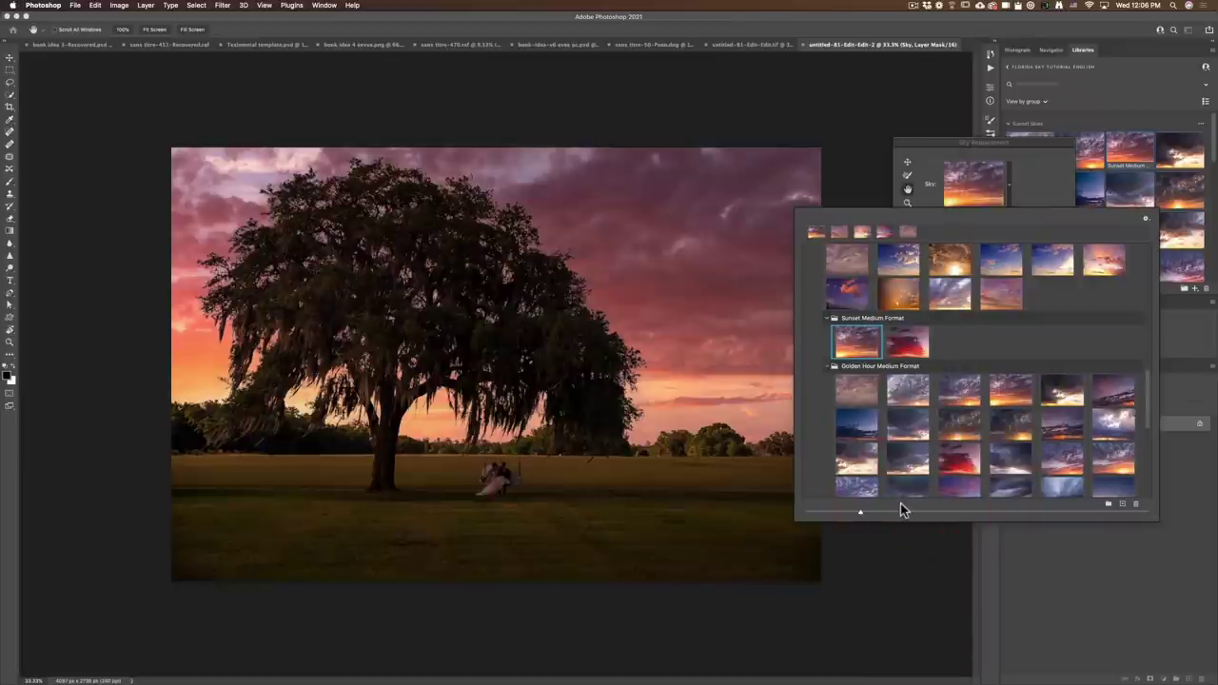
pyautogui.click(907, 345)
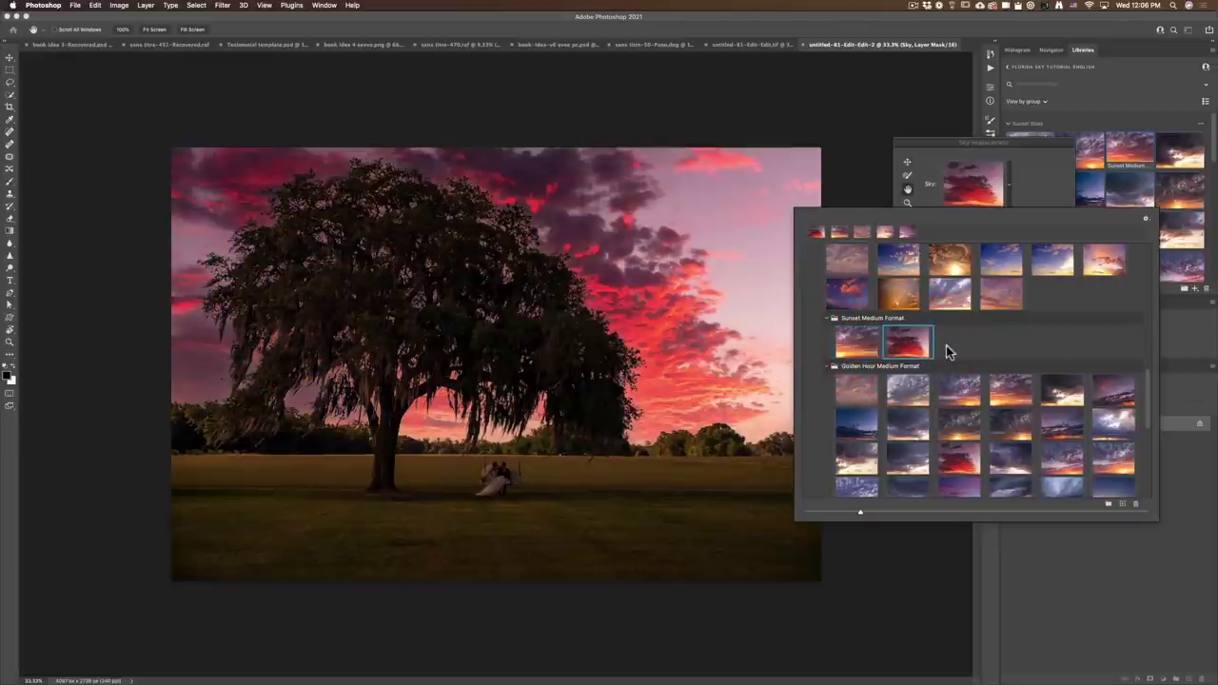
# Import Sunset Medium Format-29.jpg into the Sunset Medium Format preset group and apply it as the sky.
pyautogui.click(1121, 504)
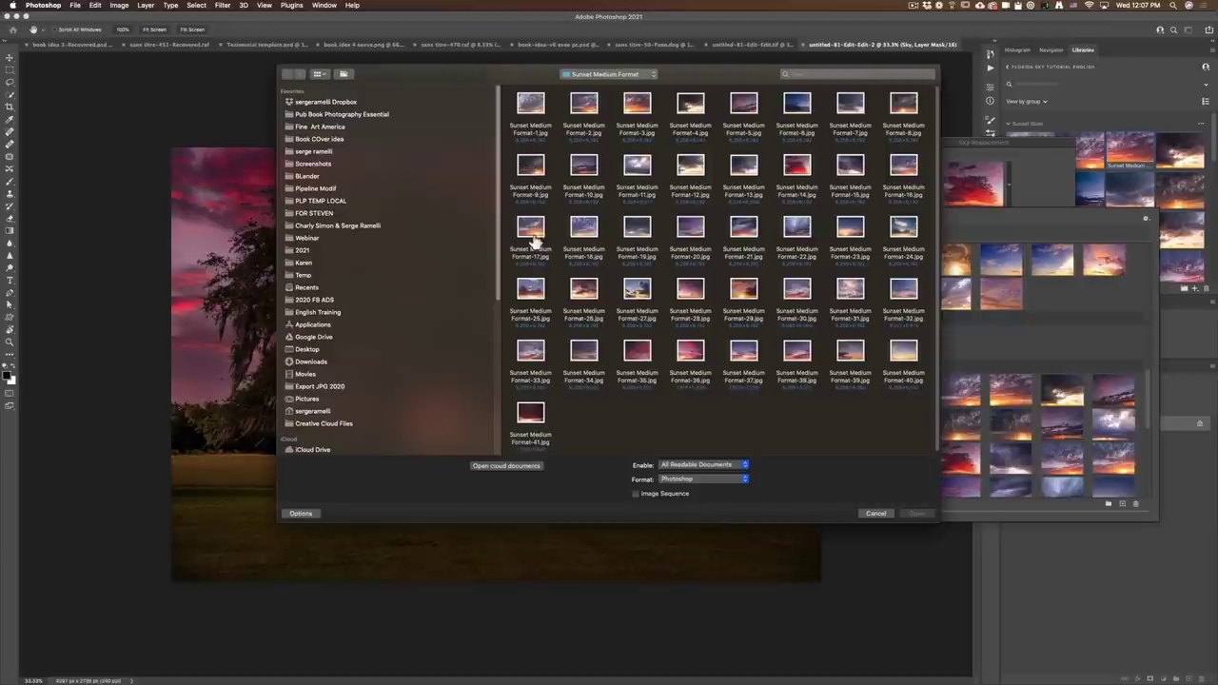
pyautogui.click(744, 291)
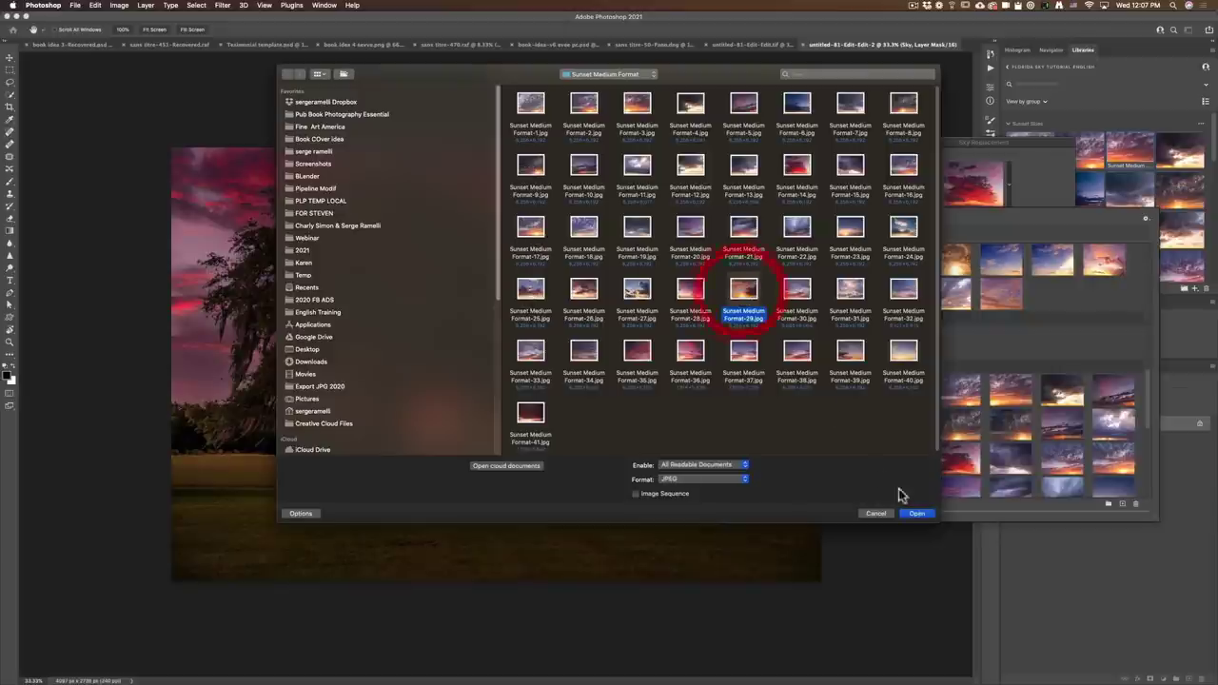
pyautogui.click(917, 513)
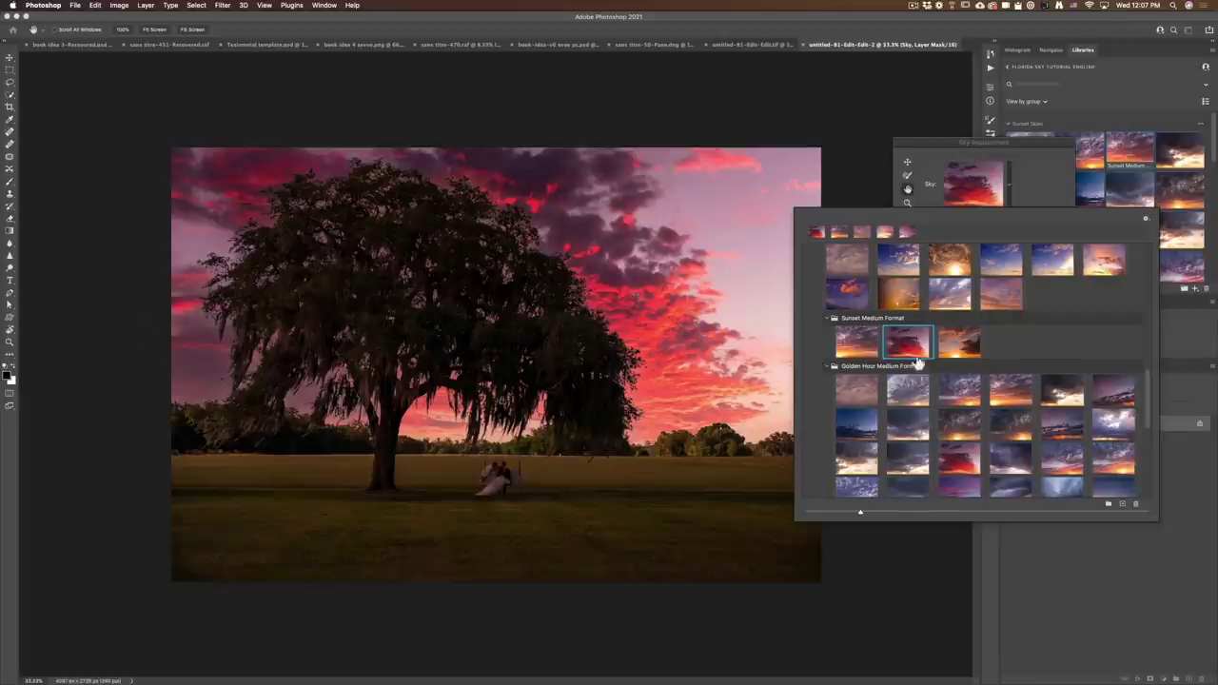
pyautogui.click(956, 344)
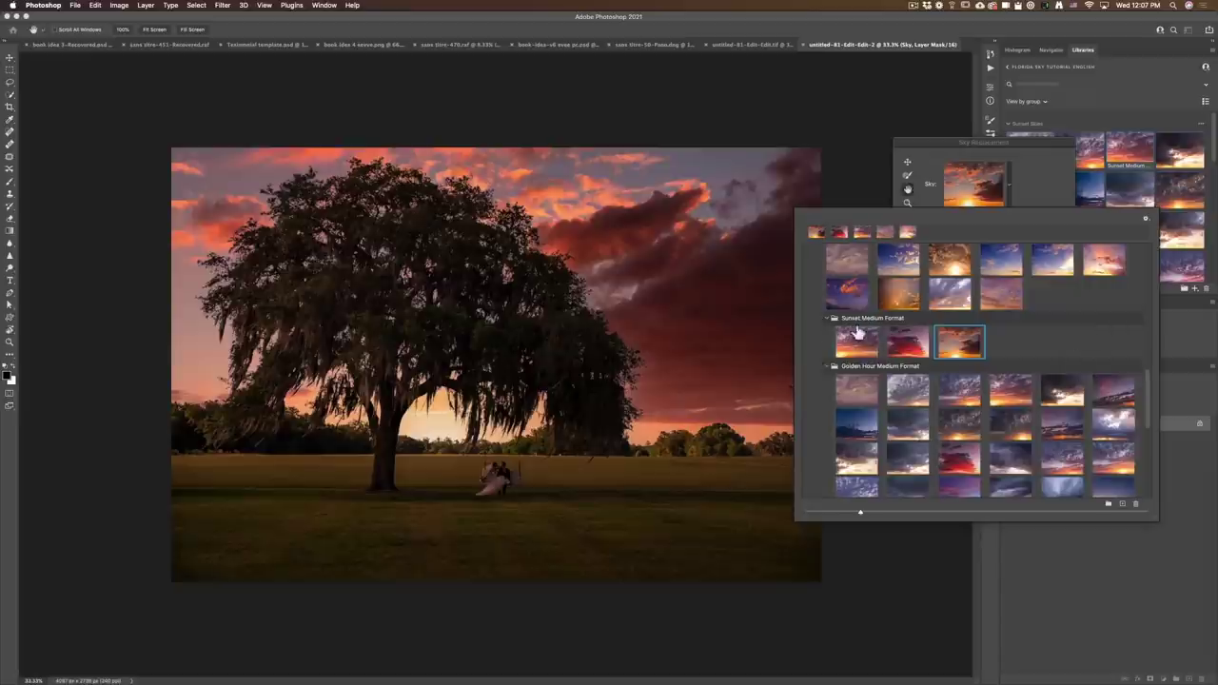
# Import Sunset Medium Format-16.jpg into the Sunset Medium Format group, apply it as the sky, and close the preset list.
pyautogui.click(1121, 506)
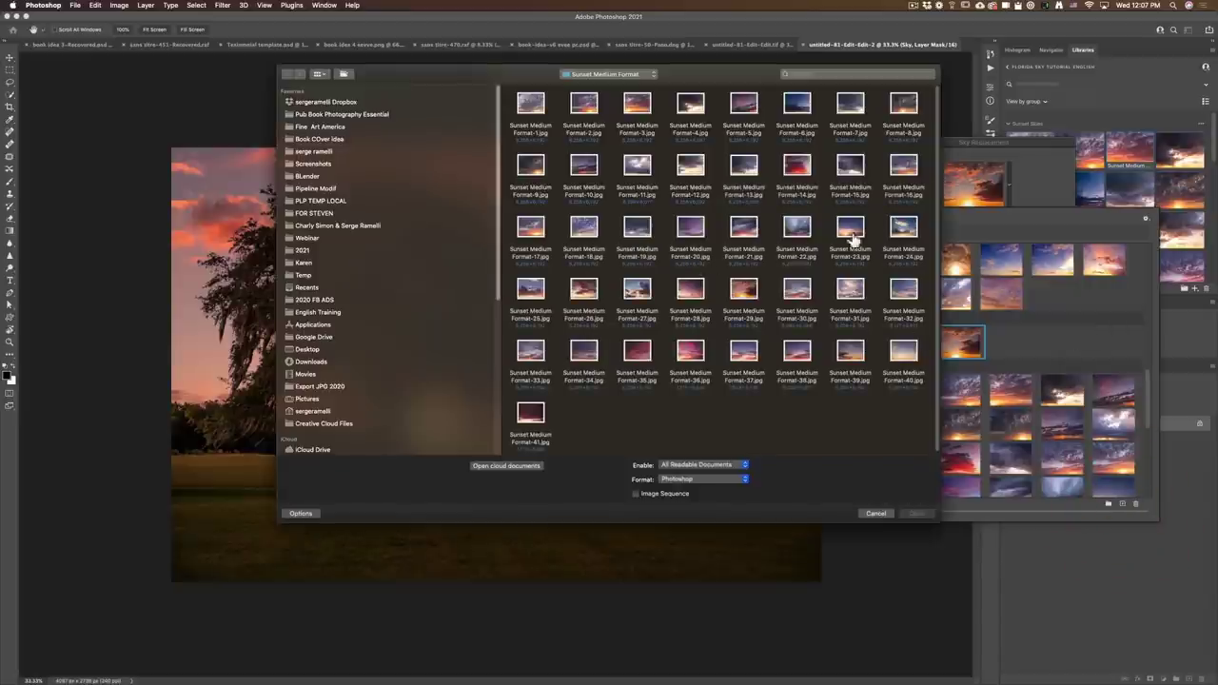
pyautogui.click(904, 170)
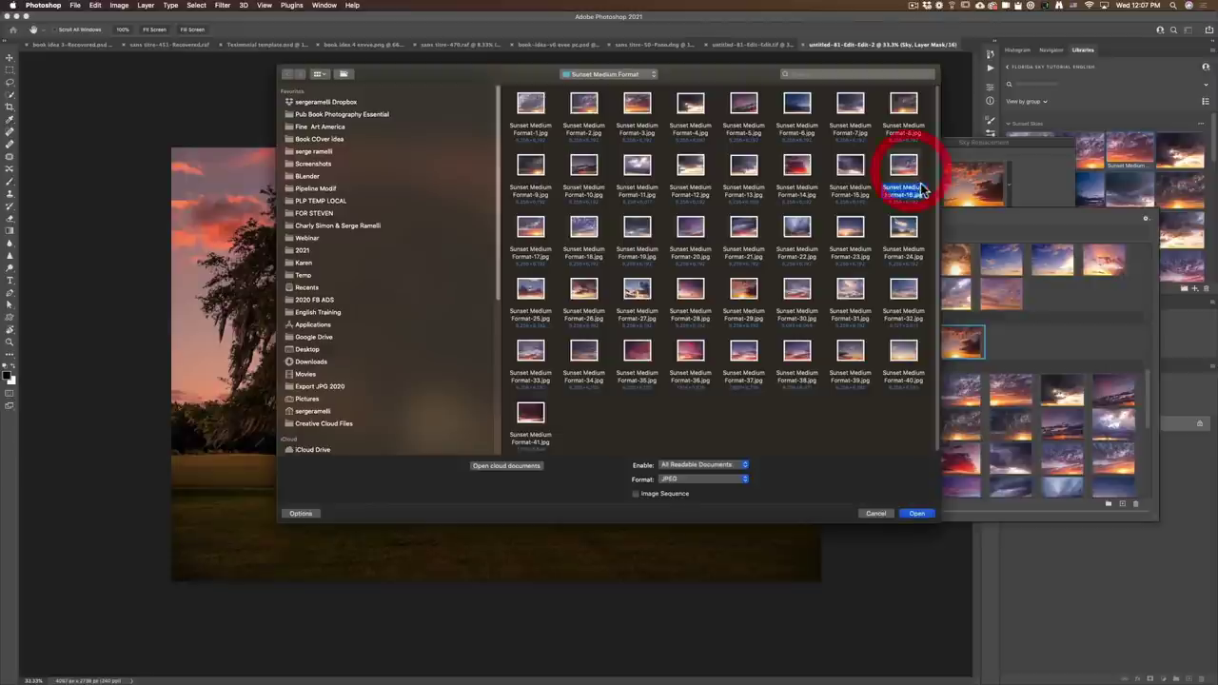
pyautogui.click(917, 514)
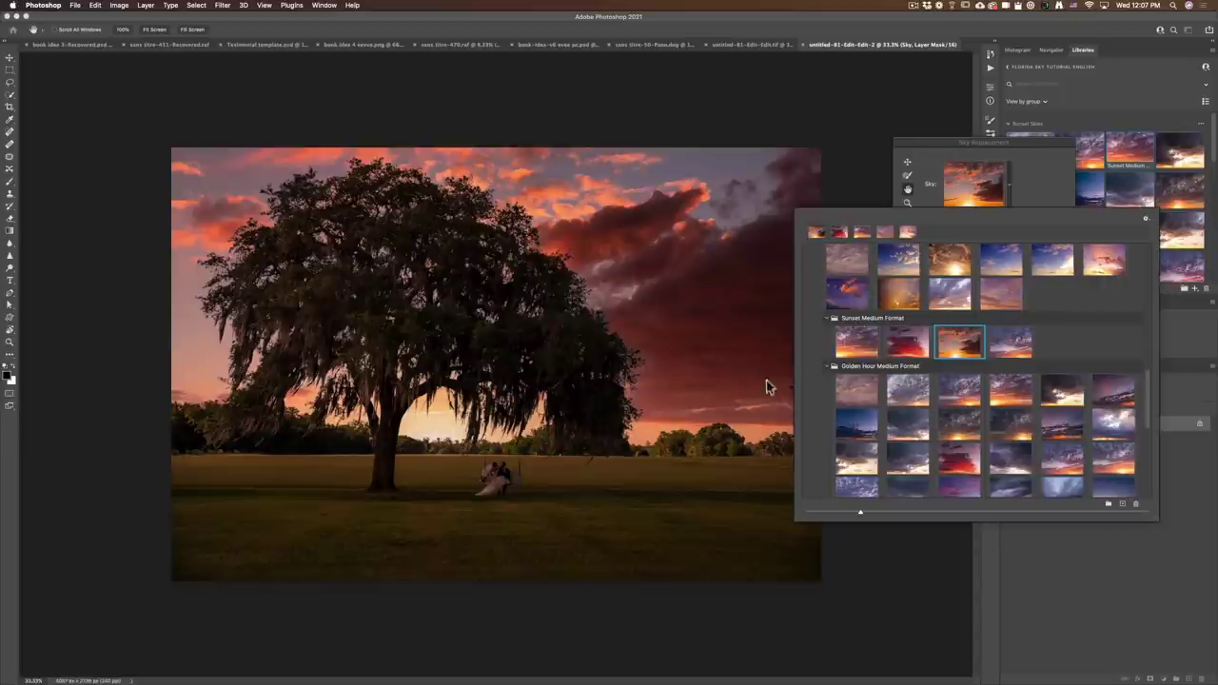
pyautogui.click(1011, 343)
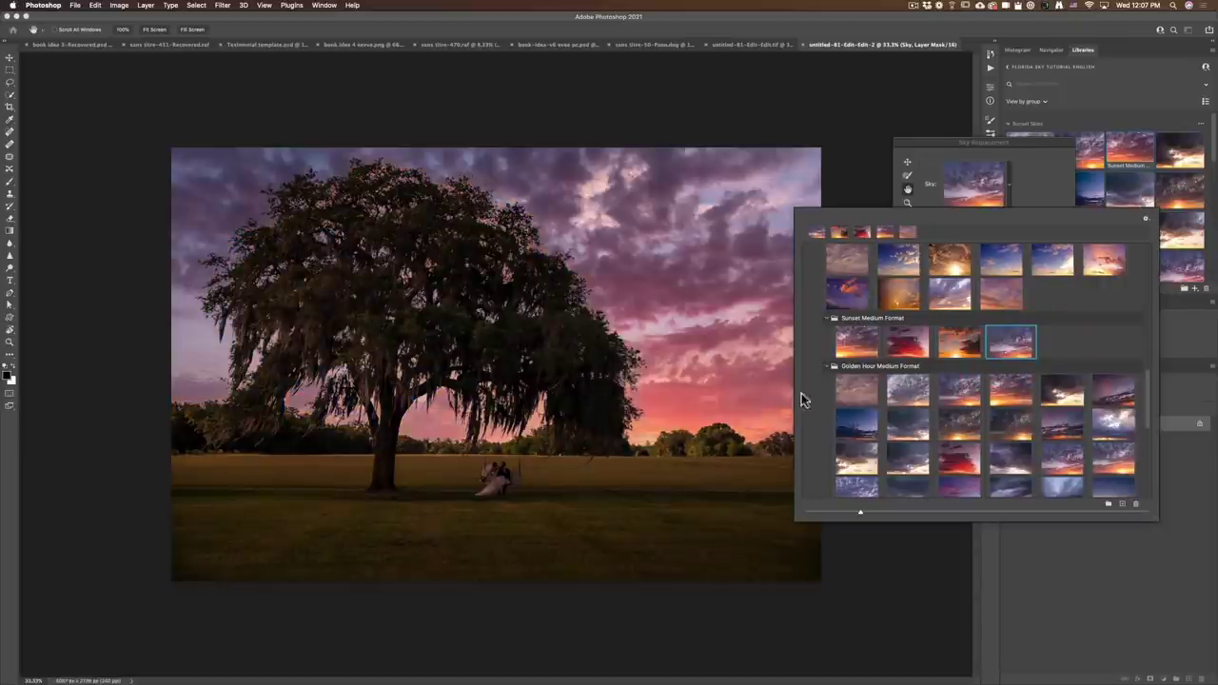
pyautogui.click(1026, 192)
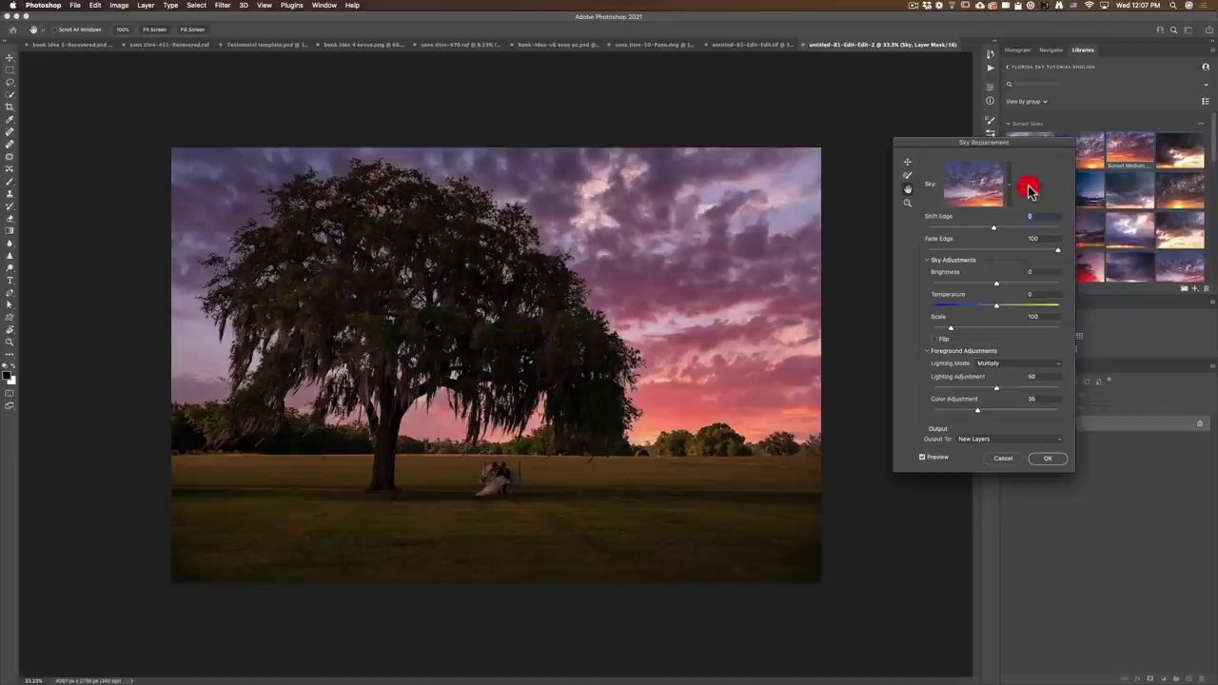
# Flip the replacement sky and set its Shift Edge to 30.
pyautogui.click(935, 340)
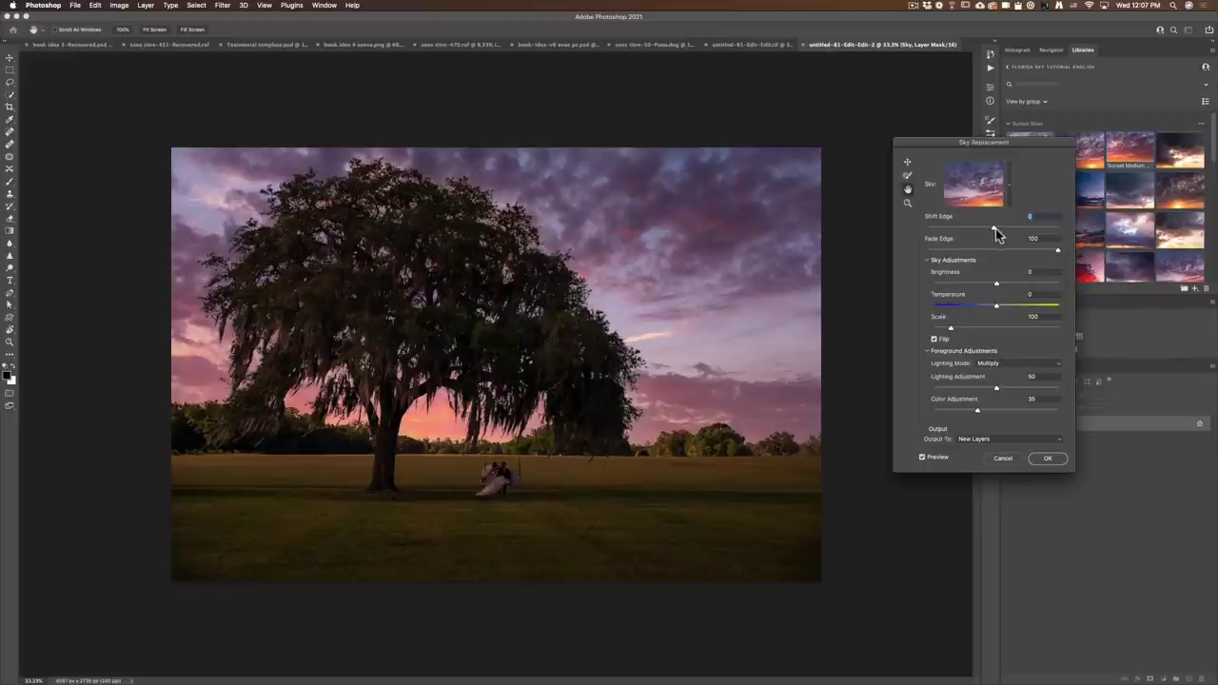
pyautogui.moveTo(991, 232)
pyautogui.mouseDown()
pyautogui.moveTo(980, 232)
pyautogui.moveTo(1035, 231)
pyautogui.moveTo(1013, 233)
pyautogui.mouseUp()
pyautogui.click(1034, 227)
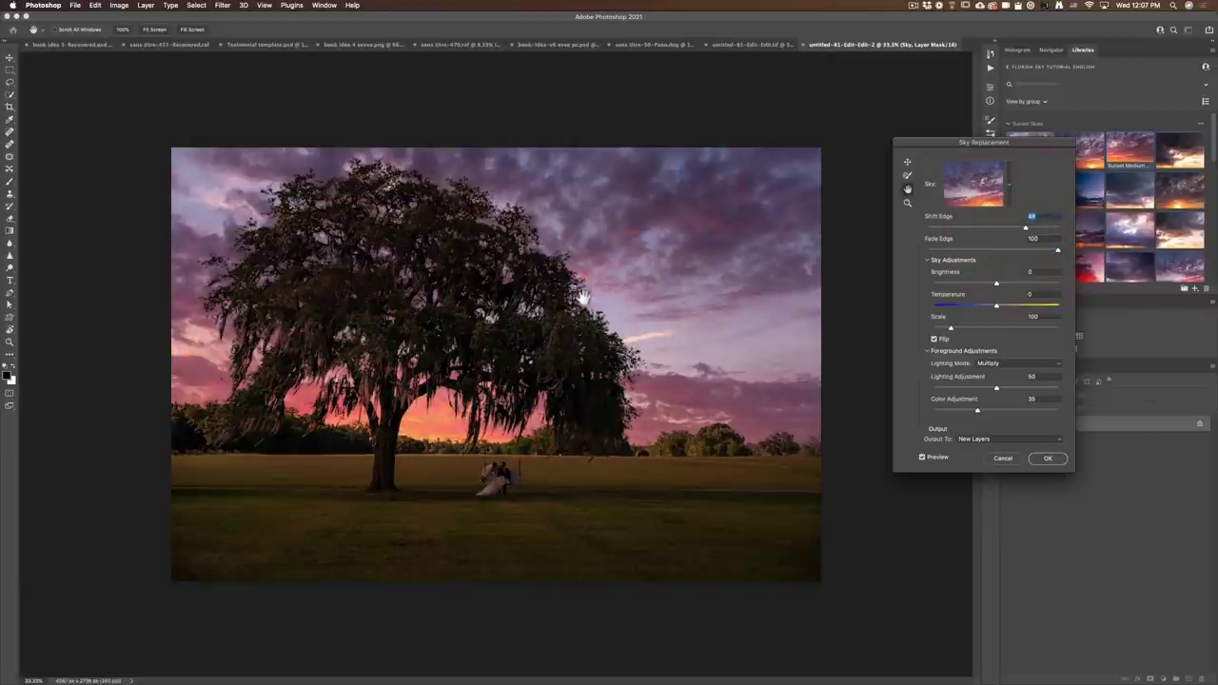
pyautogui.click(1015, 234)
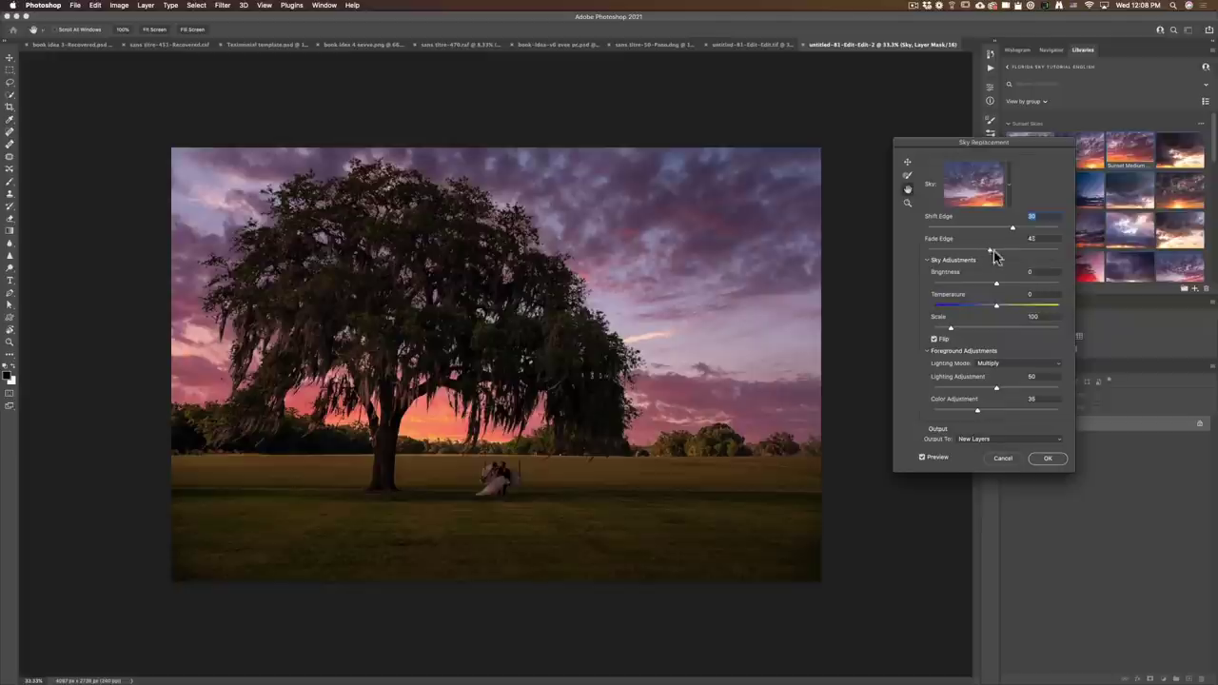
# Set the Fade Edge to 72 and the sky Scale to 101 so the sky spans the whole image width.
pyautogui.moveTo(992, 250); pyautogui.dragTo(1022, 250)
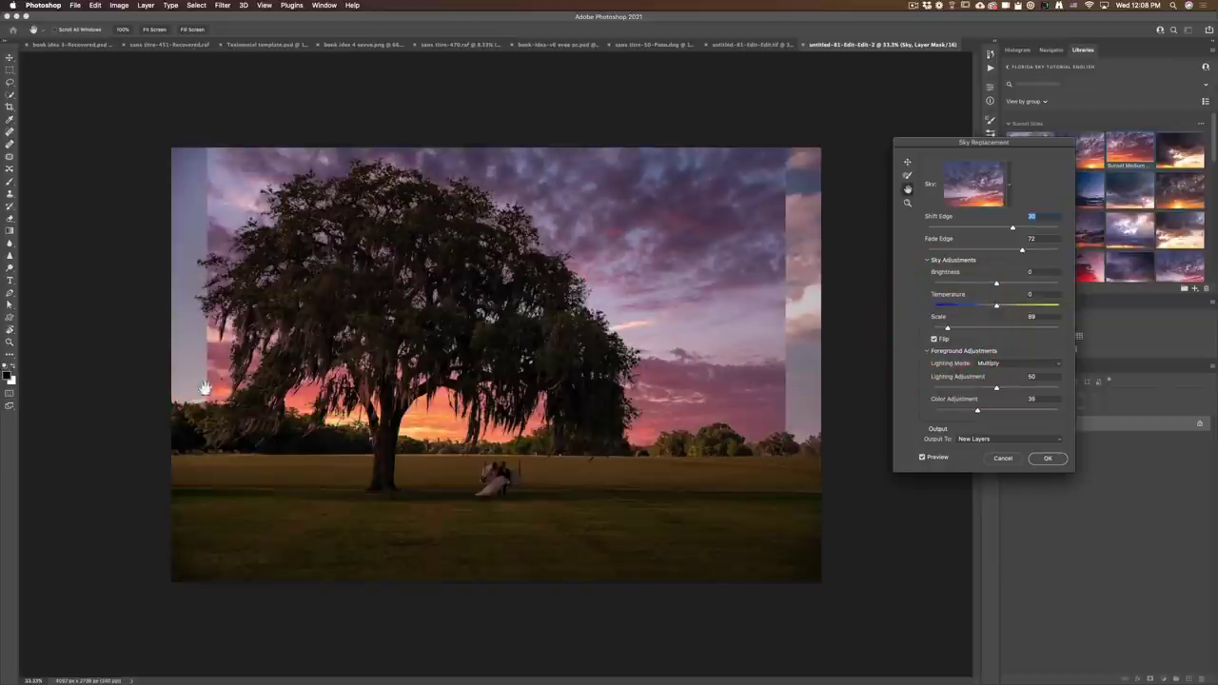
pyautogui.moveTo(949, 330); pyautogui.dragTo(953, 330)
pyautogui.click(951, 330)
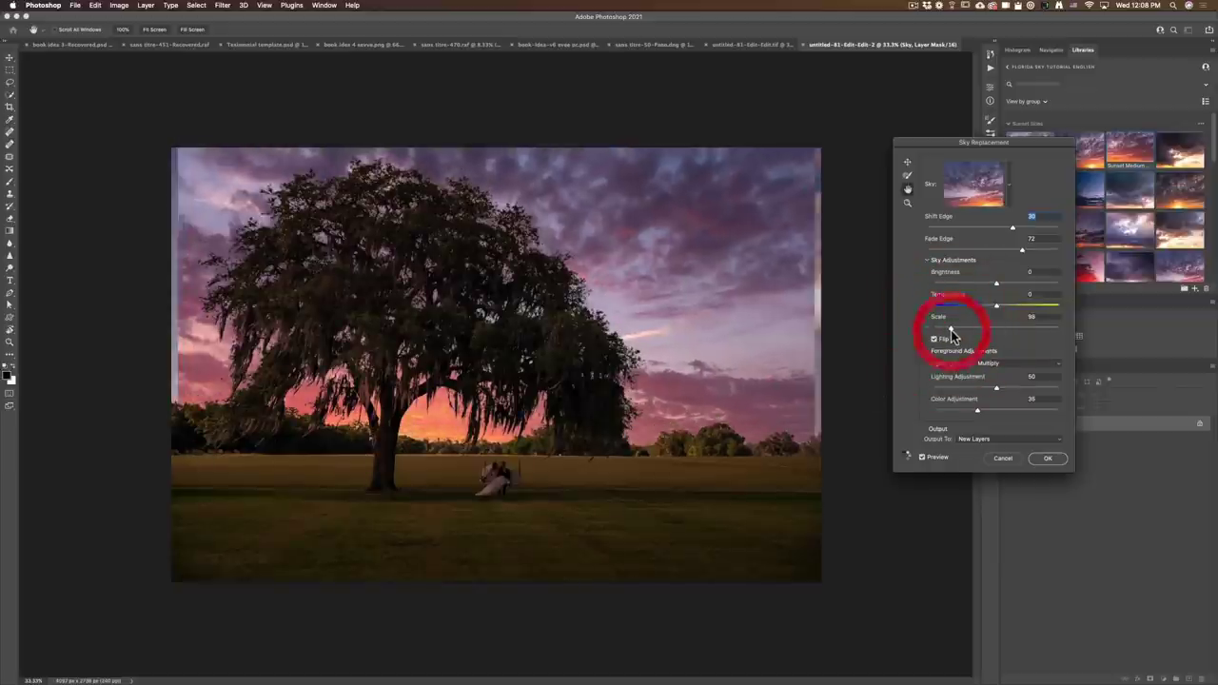
pyautogui.click(953, 330)
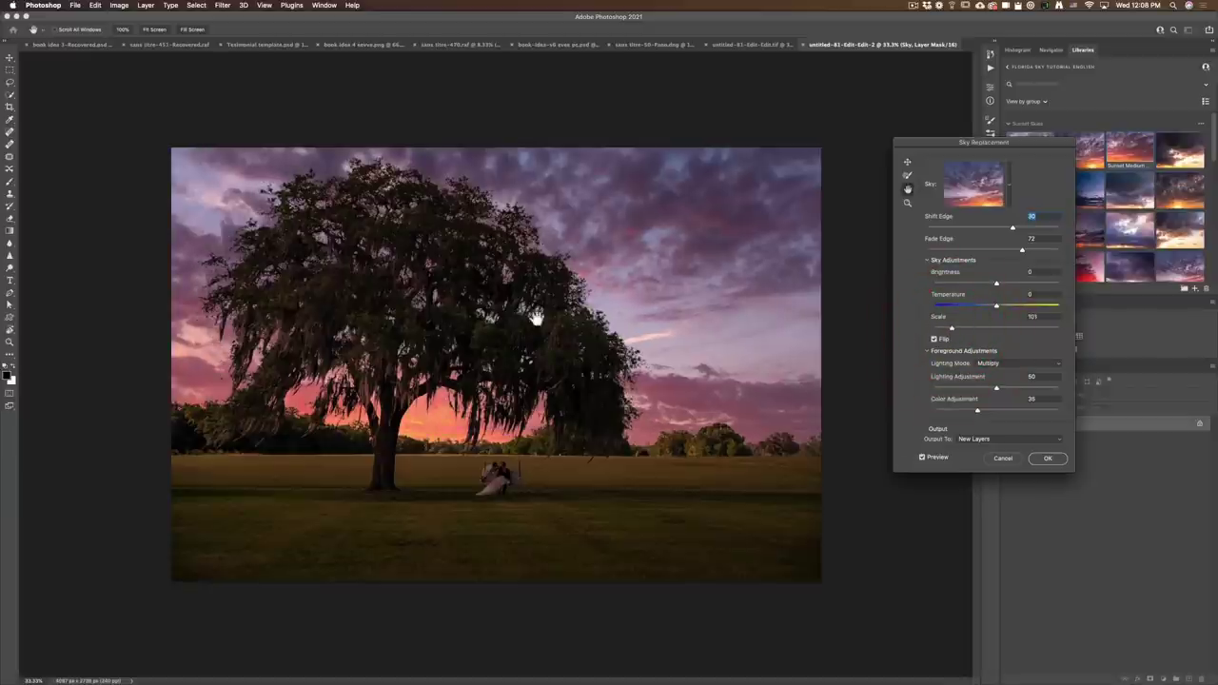
# Apply the last pink-cloud preset in the Medium Format Sky group as the sky and close the preset list.
pyautogui.click(974, 184)
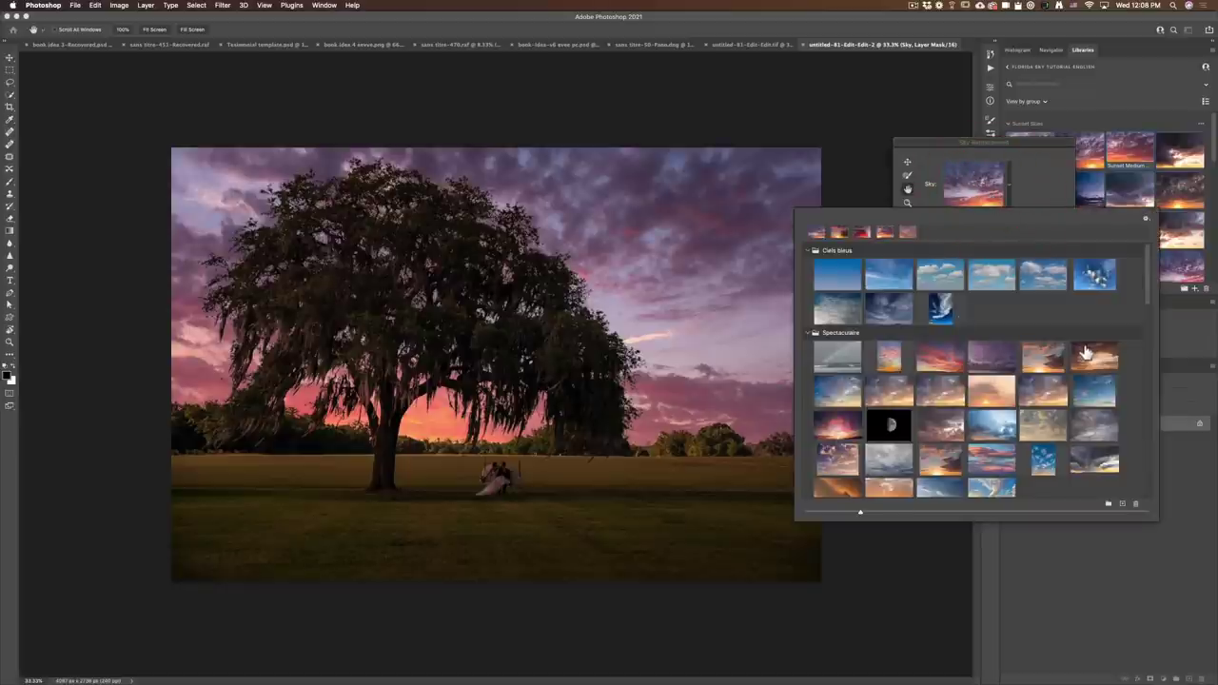
pyautogui.scroll(-10, 1085, 353)
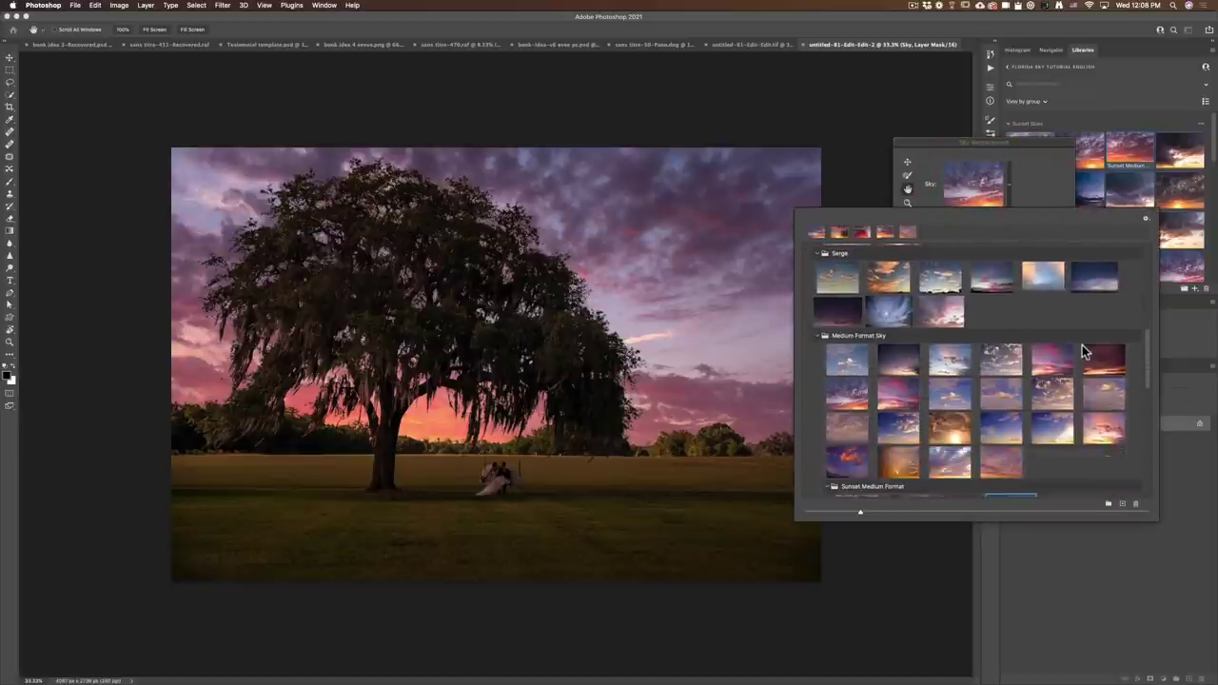
pyautogui.scroll(-2, 1085, 353)
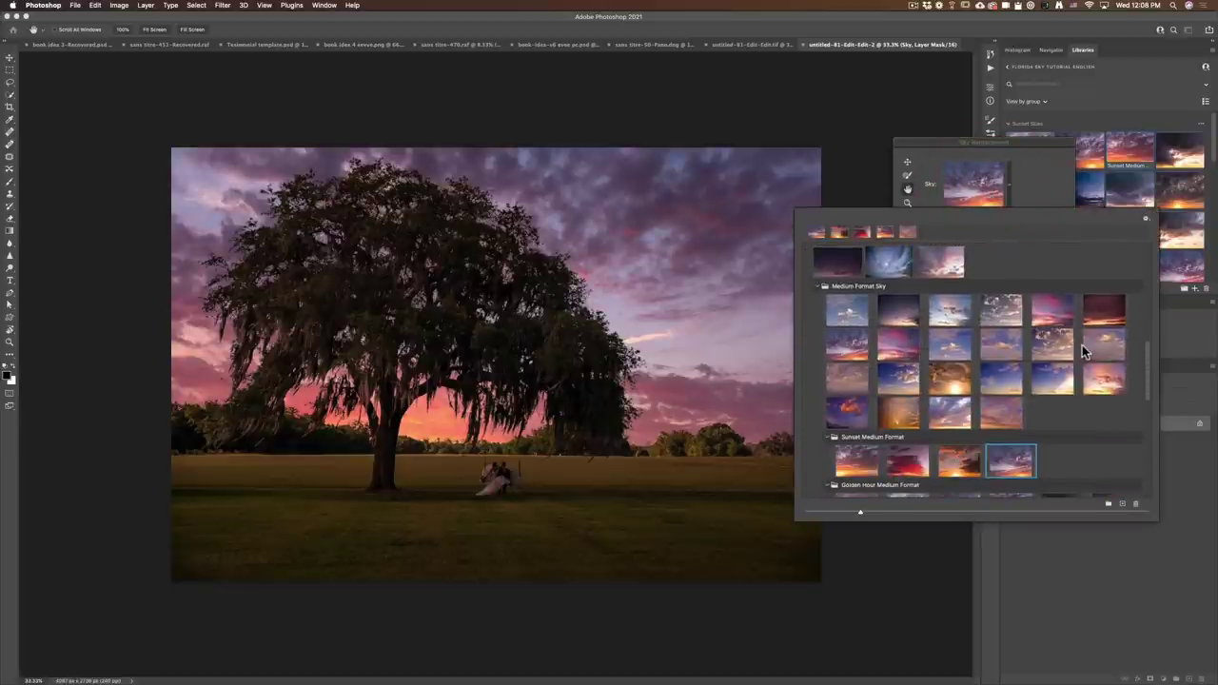
pyautogui.click(992, 410)
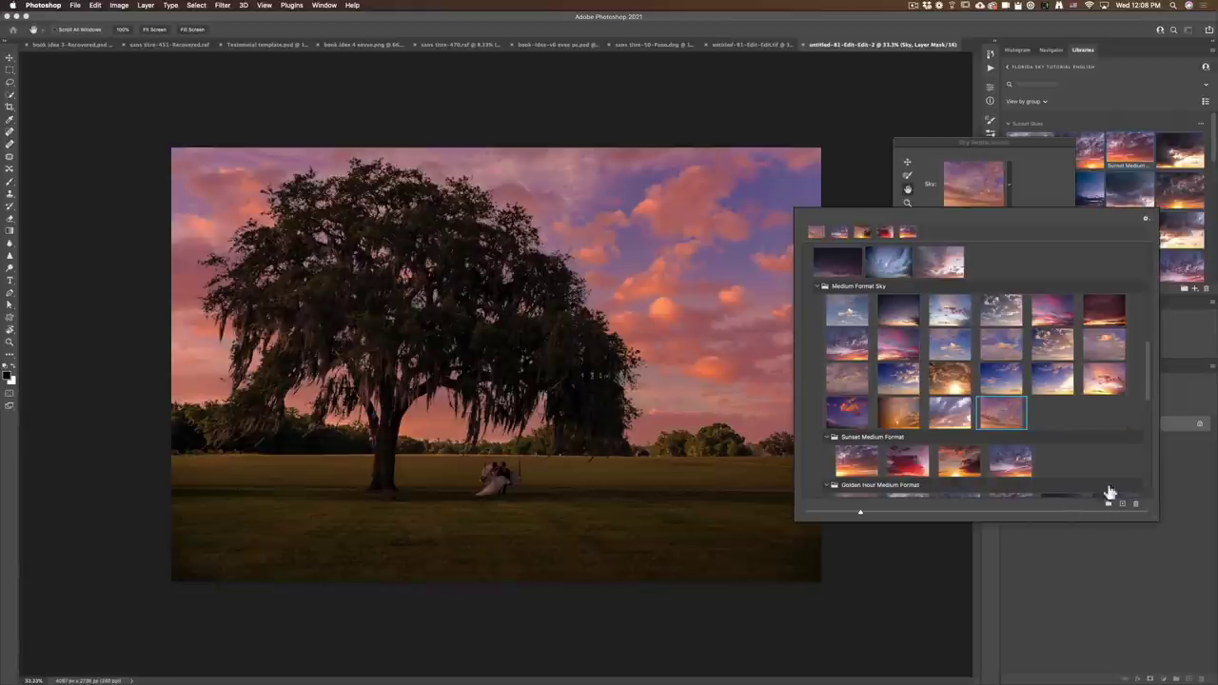
pyautogui.click(1035, 197)
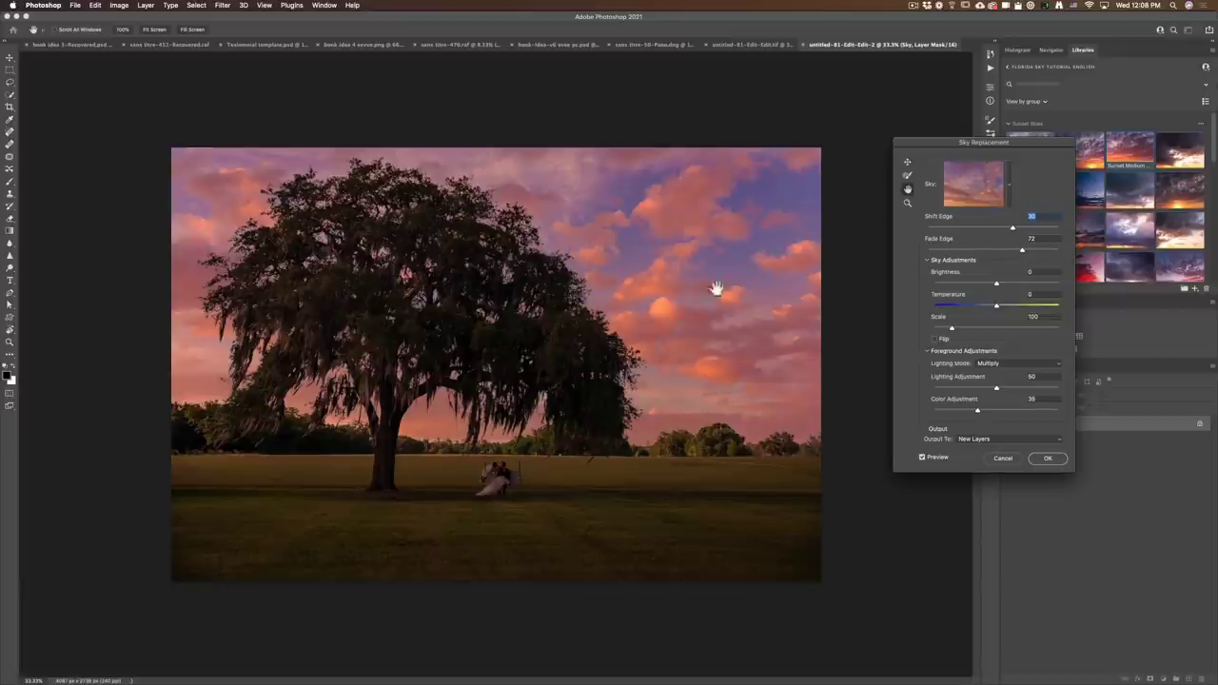
# Apply the sky replacement to the photo as new layers.
pyautogui.click(1052, 460)
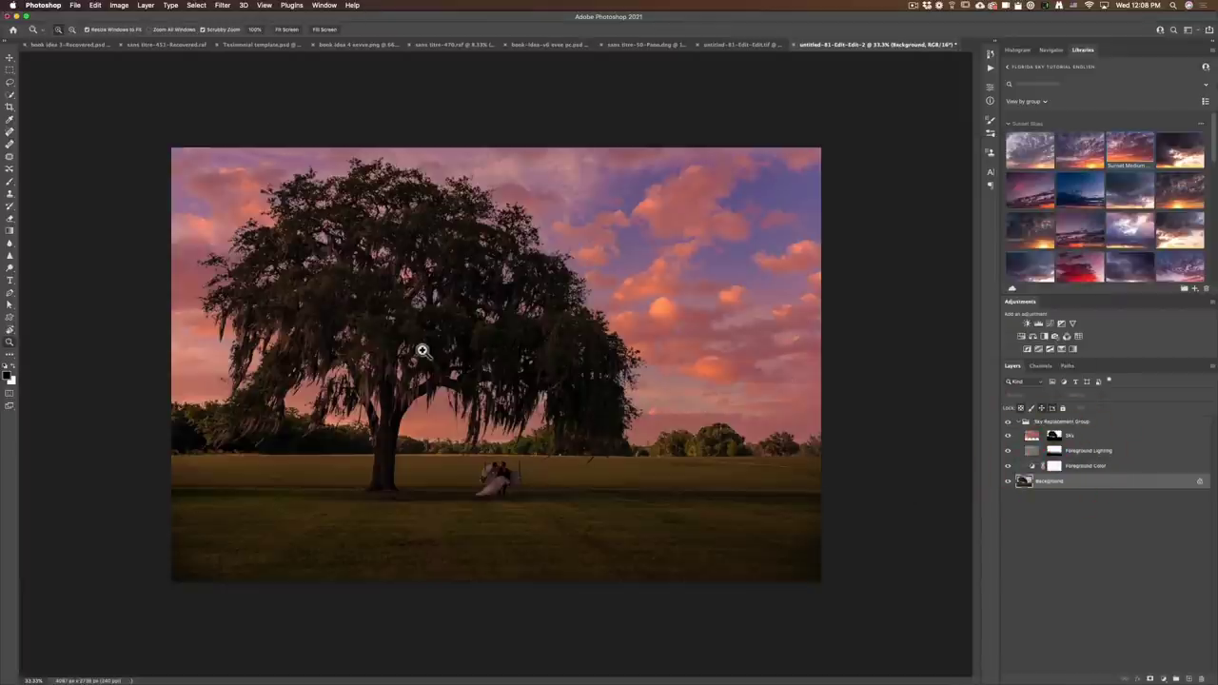
# Examine the blend between the new sky and the tree's hanging moss, inner branches and outer foliage up close.
pyautogui.click(353, 395)
pyautogui.click(538, 375)
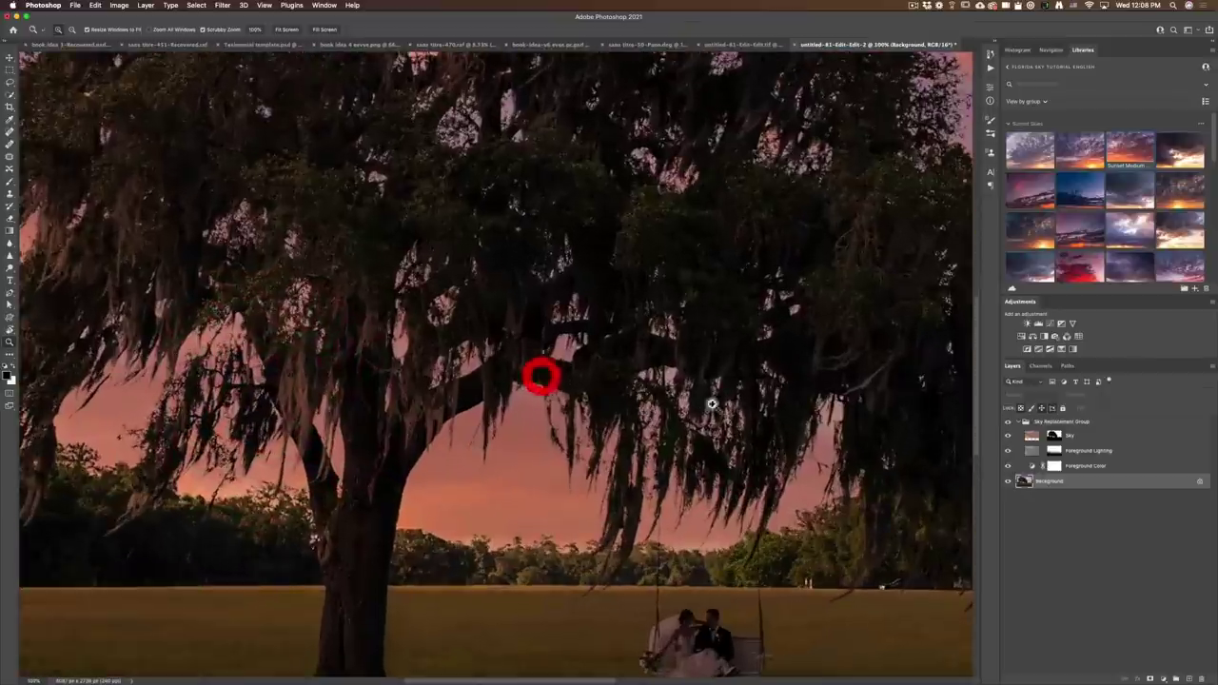
pyautogui.click(743, 393)
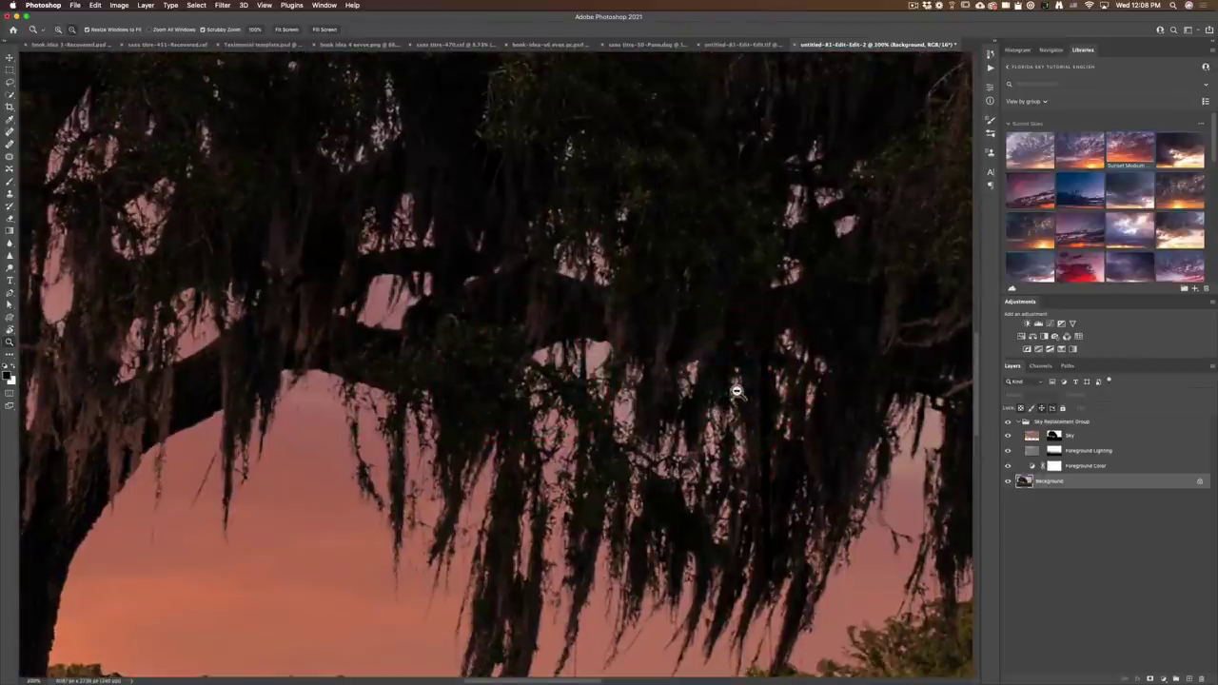
pyautogui.keyDown('alt'); pyautogui.click(736, 391); pyautogui.keyUp('alt')
pyautogui.keyDown('alt'); pyautogui.click(737, 297); pyautogui.keyUp('alt')
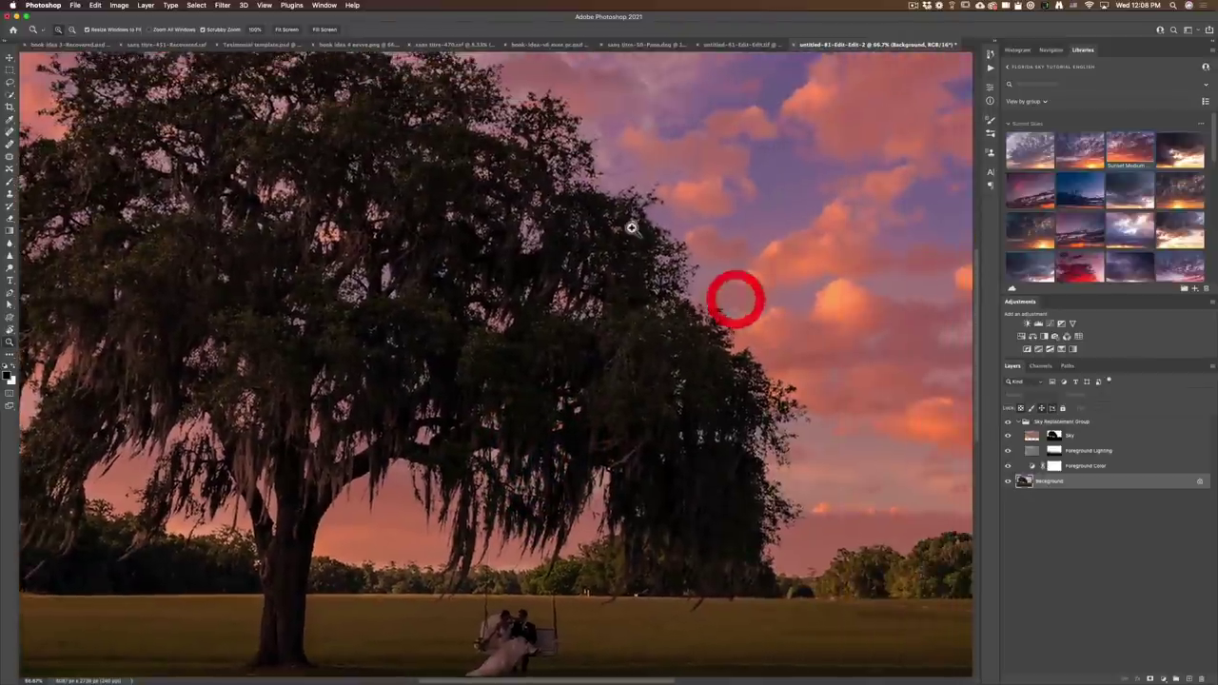
pyautogui.click(731, 313)
pyautogui.click(654, 224)
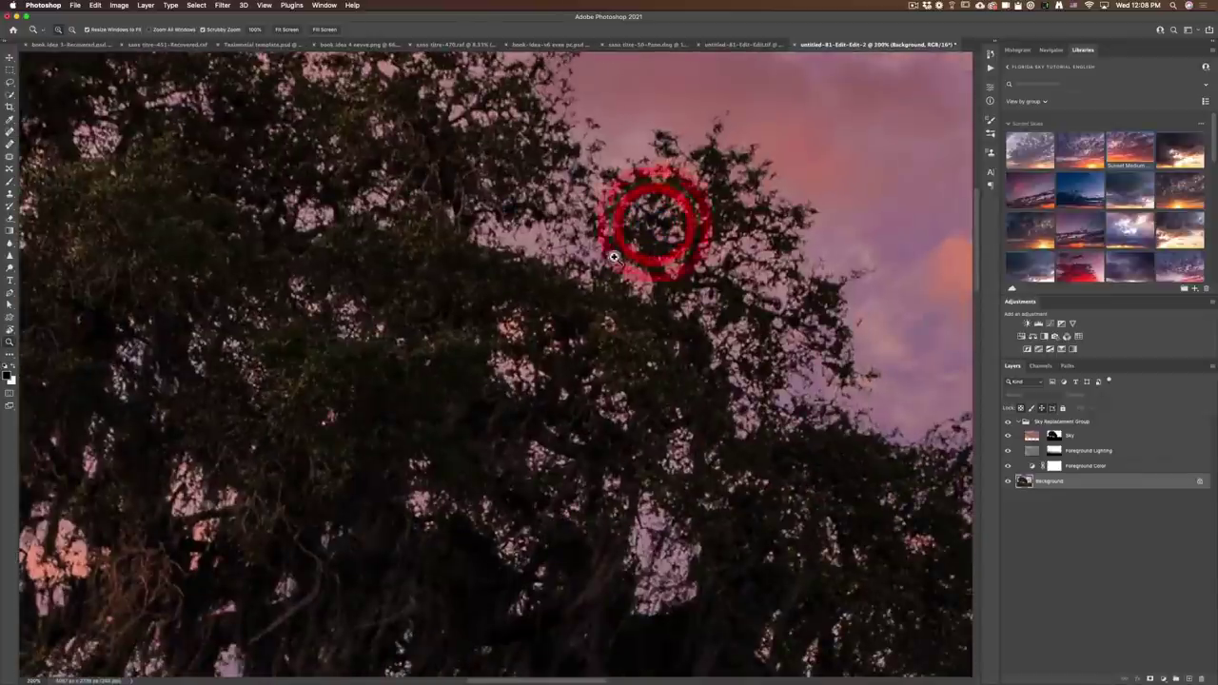
pyautogui.keyDown('alt'); pyautogui.click(665, 246); pyautogui.keyUp('alt')
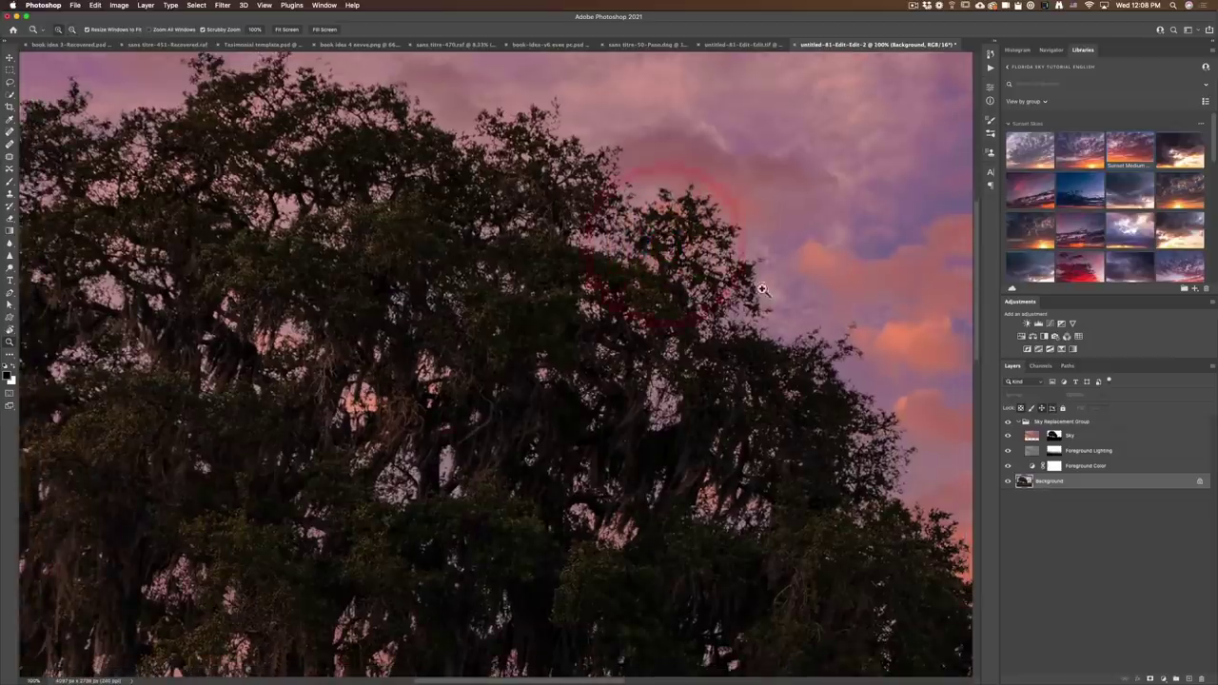
pyautogui.keyDown('alt'); pyautogui.click(656, 370); pyautogui.keyUp('alt')
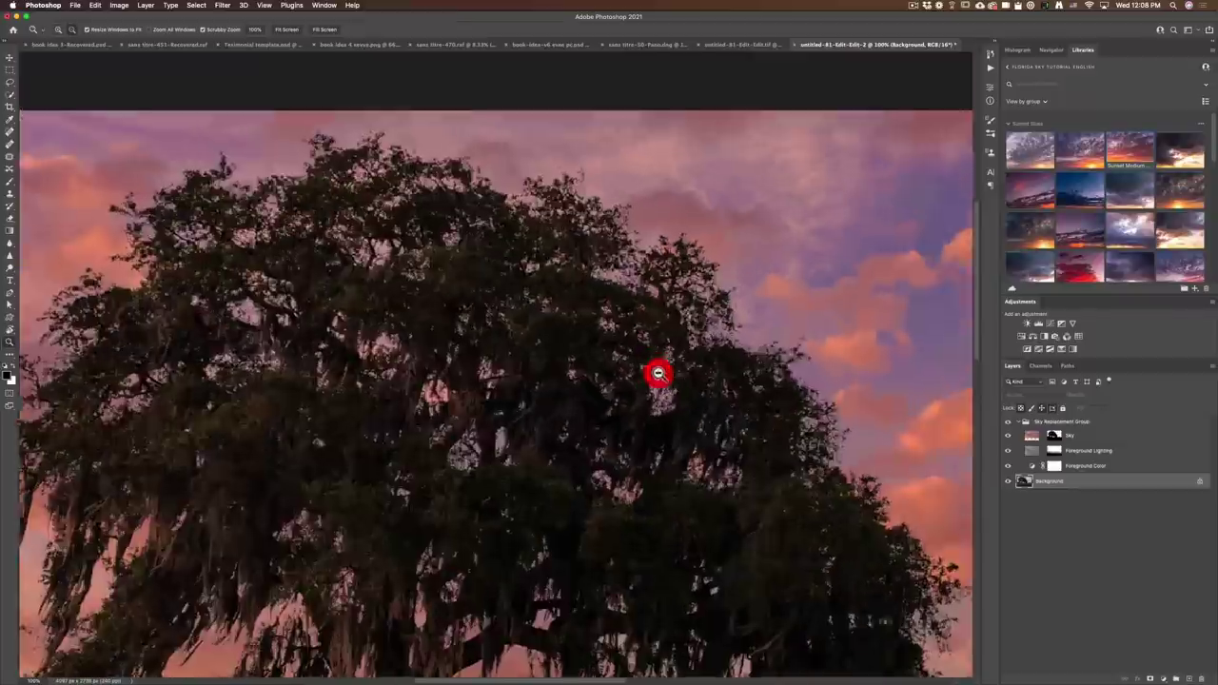
pyautogui.keyDown('alt'); pyautogui.click(653, 368); pyautogui.keyUp('alt')
pyautogui.keyDown('alt'); pyautogui.click(576, 419); pyautogui.keyUp('alt')
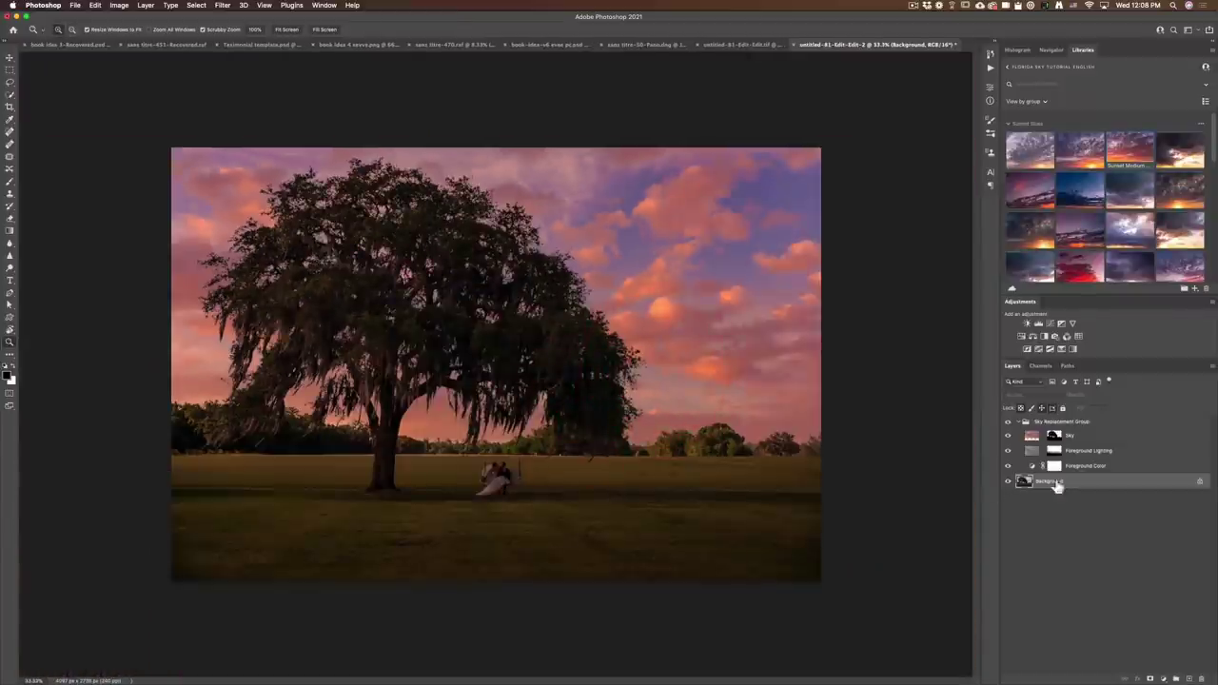
# Collapse and hide the Sky Replacement Group, and make the Background layer active.
pyautogui.click(1130, 422)
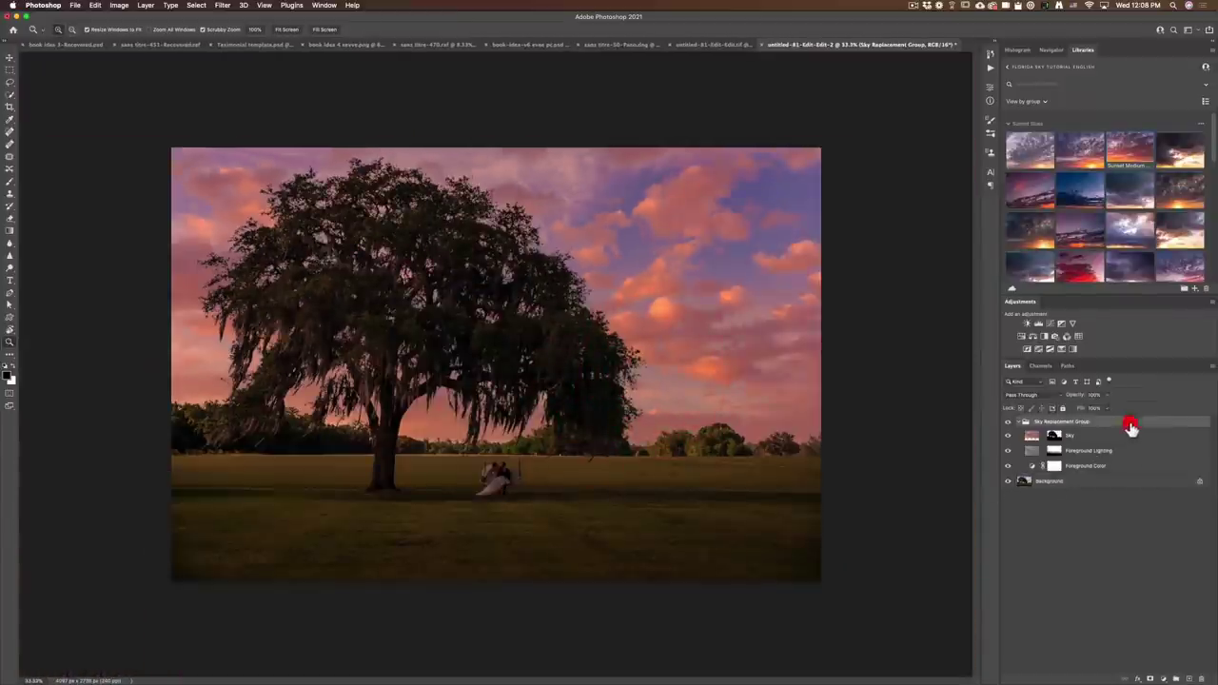
pyautogui.click(1025, 421)
pyautogui.click(1008, 421)
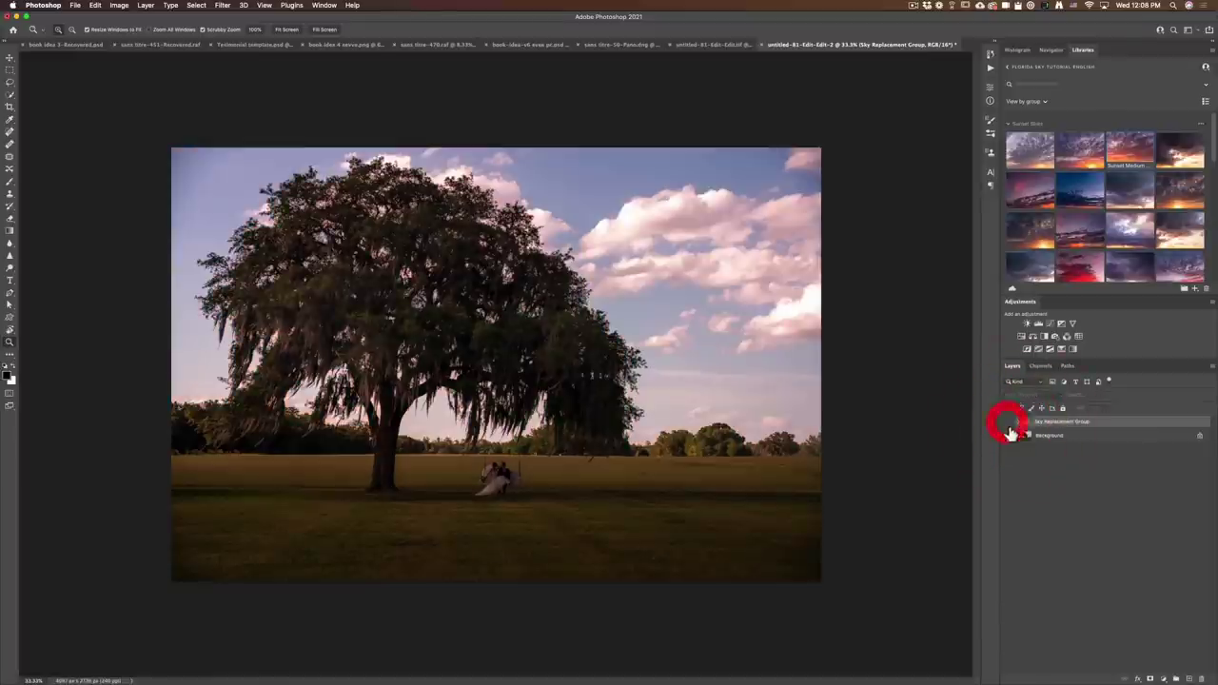
pyautogui.click(1030, 436)
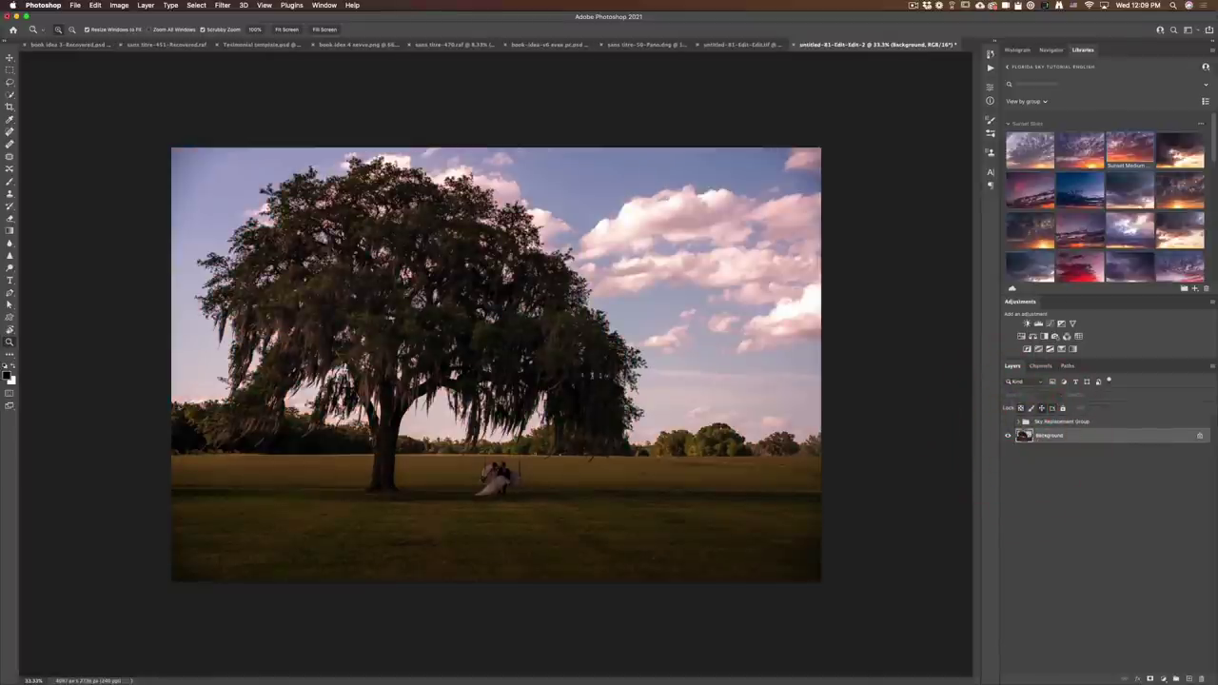
# Place the Golden Hour Medium Format-14 sky from the library, scaled across the photo's full width with its lower edge at the horizon.
pyautogui.click(1007, 124)
pyautogui.click(1009, 156)
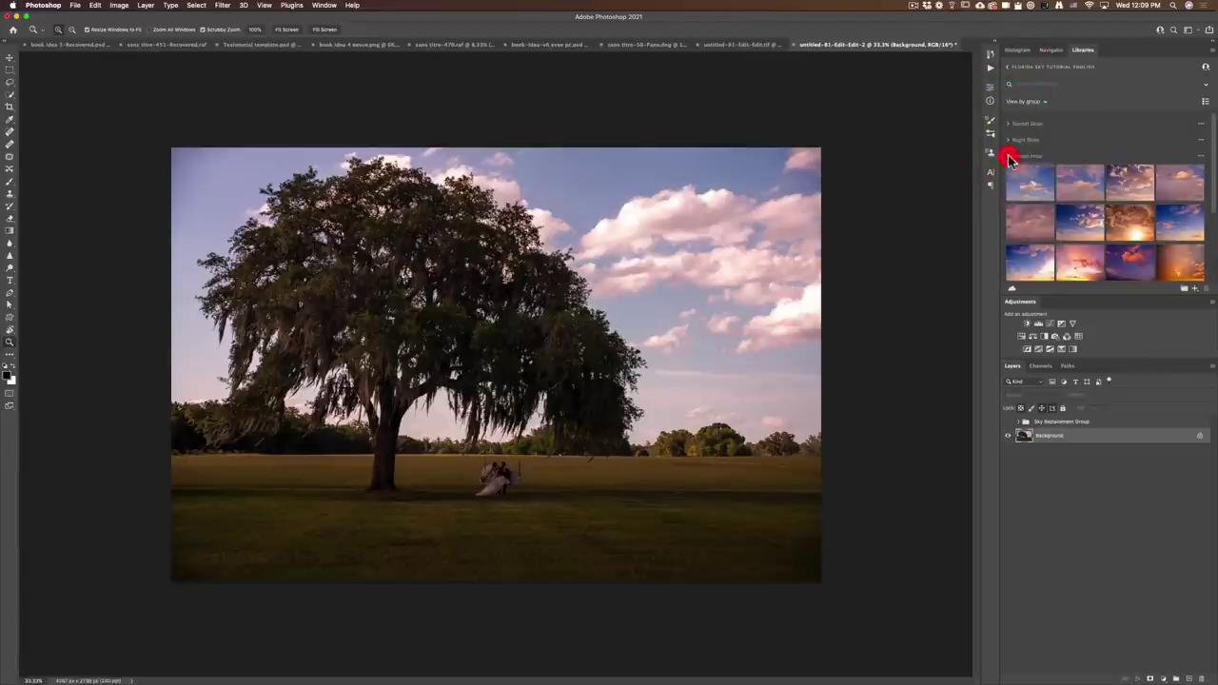
pyautogui.moveTo(1214, 187); pyautogui.dragTo(1186, 231)
pyautogui.click(540, 331)
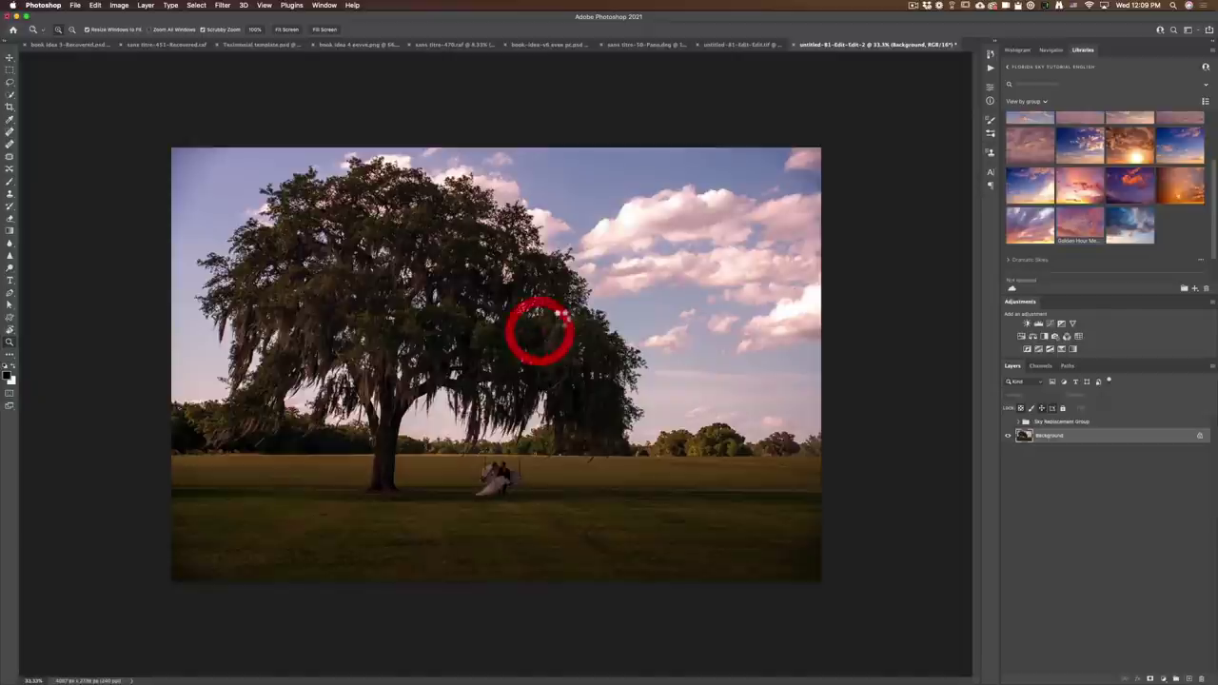
pyautogui.moveTo(558, 323); pyautogui.dragTo(612, 253)
pyautogui.moveTo(723, 229); pyautogui.dragTo(821, 237)
pyautogui.moveTo(734, 251); pyautogui.dragTo(671, 252)
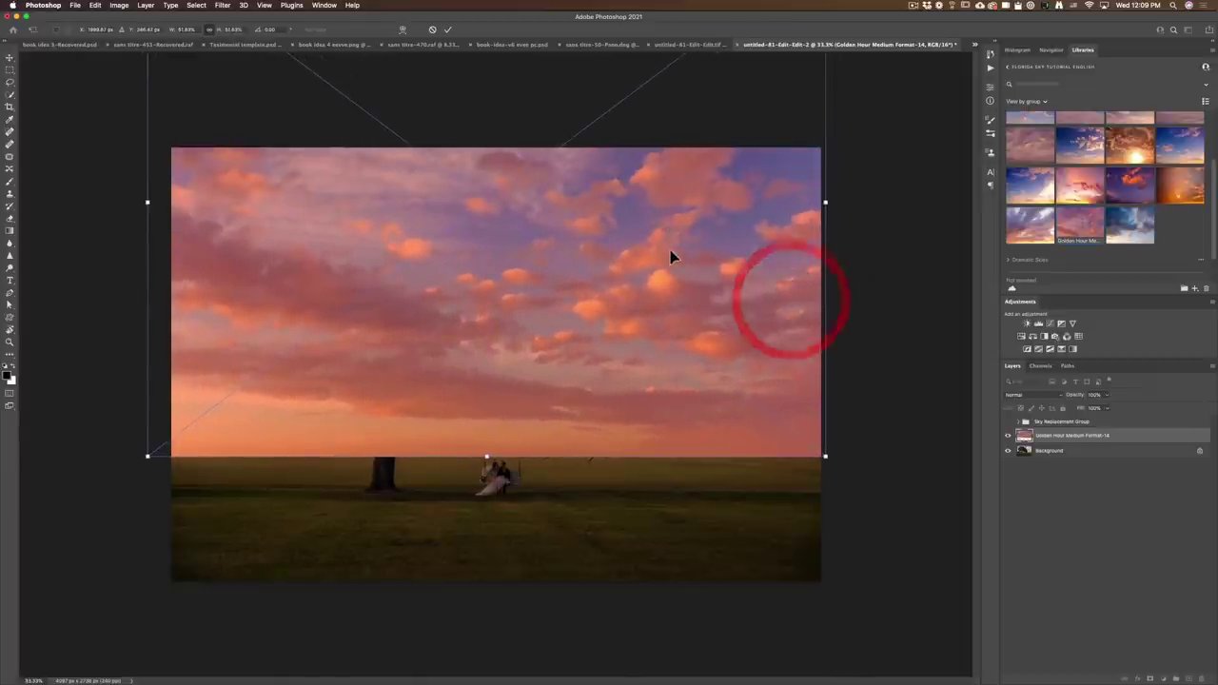
pyautogui.press('Return')
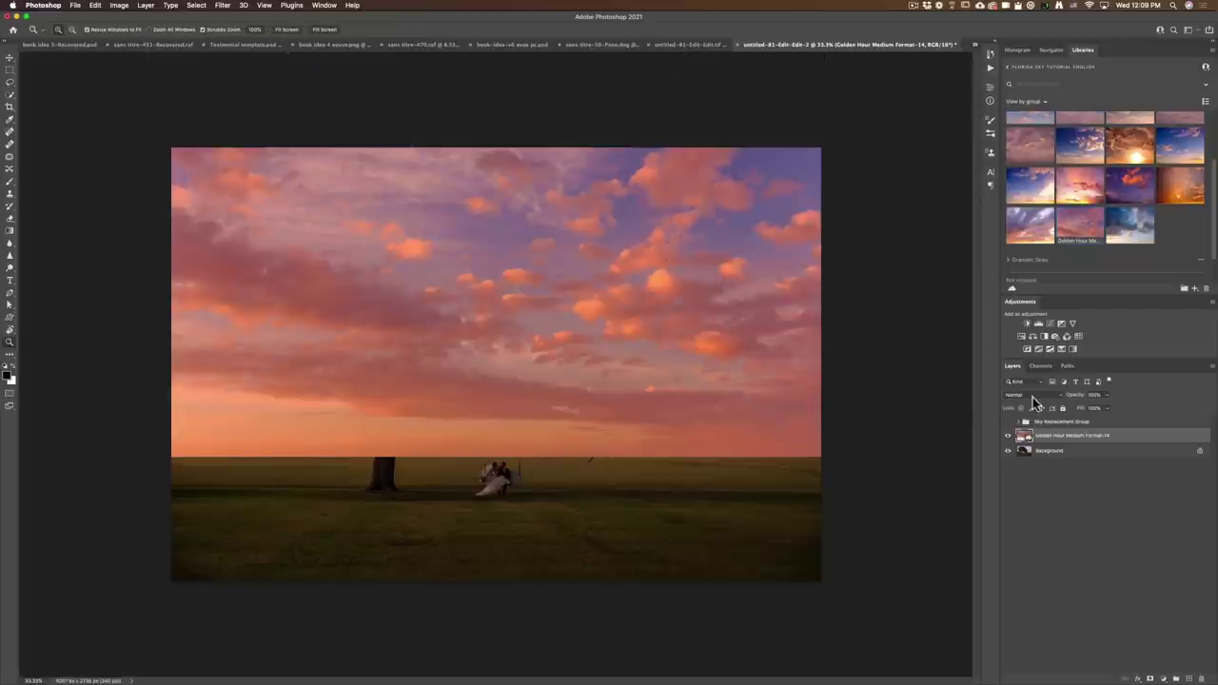
# Set the Golden Hour Medium Format-14 layer's blend mode to Multiply and check how it blends through the tree's foliage.
pyautogui.click(1033, 396)
pyautogui.click(1035, 422)
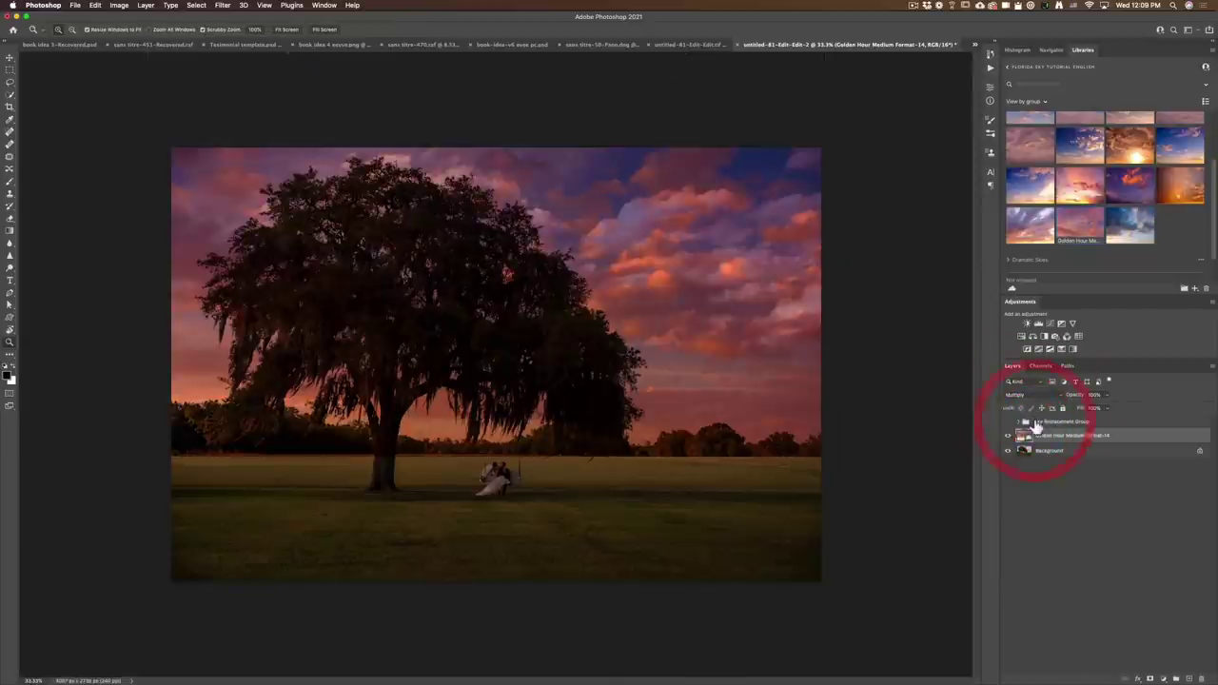
pyautogui.click(530, 353)
pyautogui.click(530, 353)
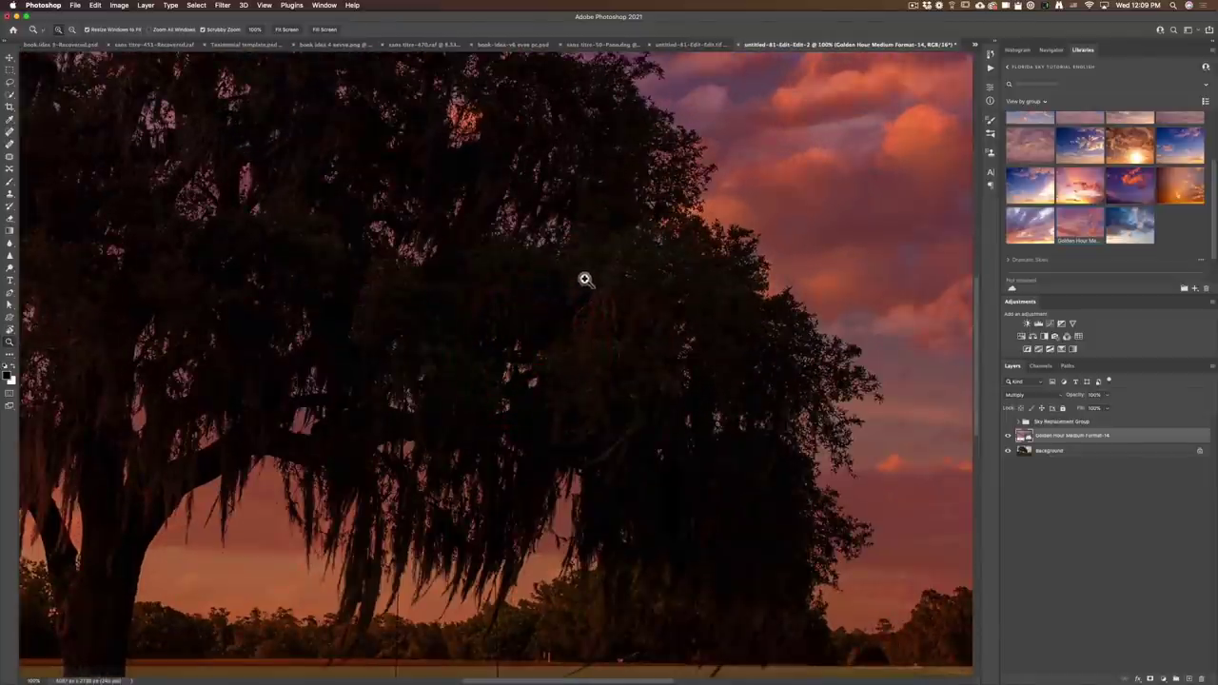
pyautogui.keyDown('alt'); pyautogui.click(656, 333); pyautogui.keyUp('alt')
pyautogui.keyDown('alt'); pyautogui.click(656, 333); pyautogui.keyUp('alt')
pyautogui.keyDown('alt'); pyautogui.click(652, 332); pyautogui.keyUp('alt')
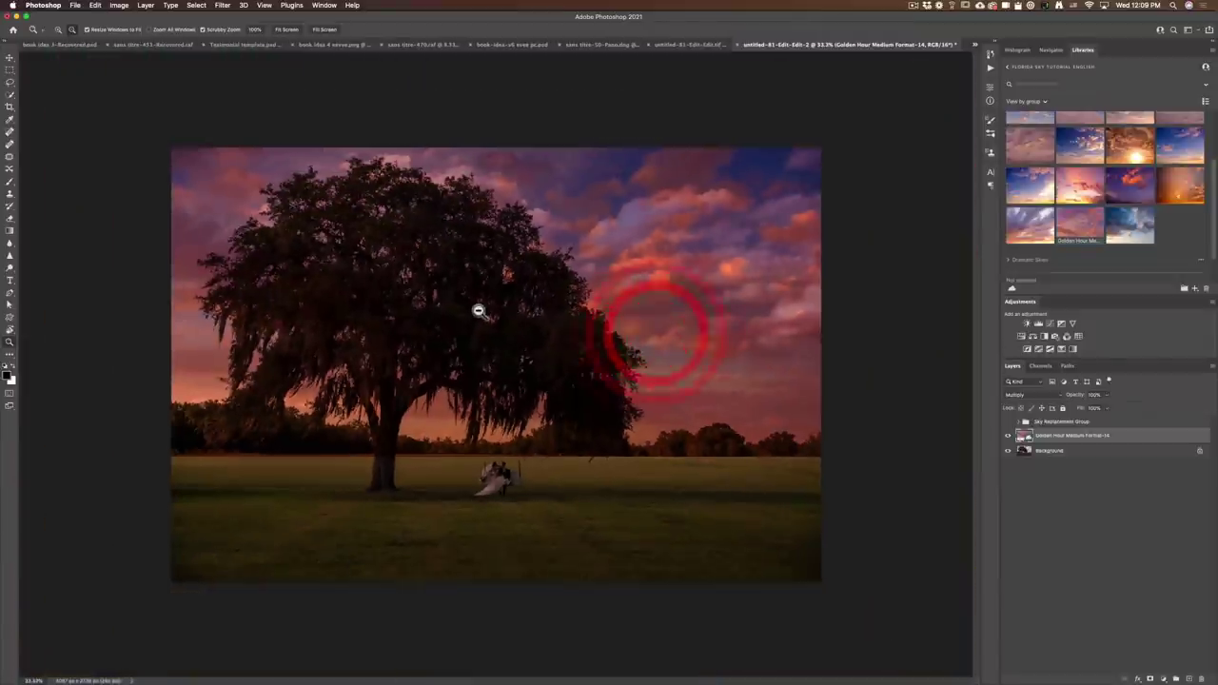
pyautogui.keyDown('alt'); pyautogui.click(476, 309); pyautogui.keyUp('alt')
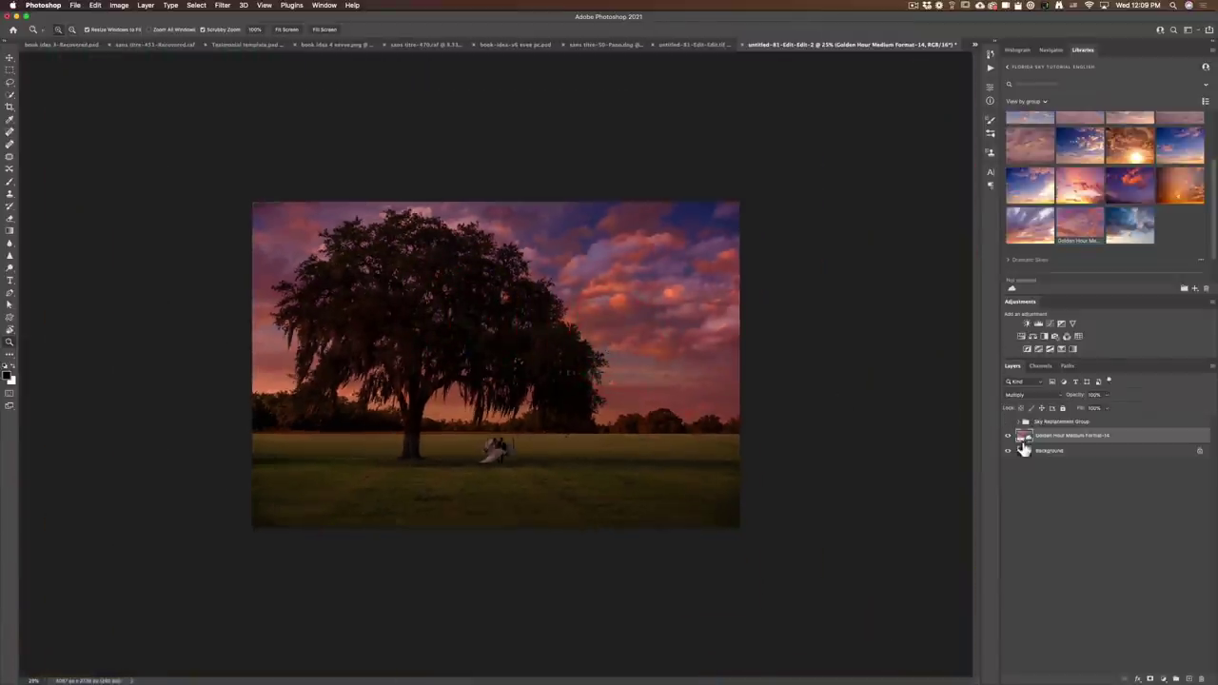
# Compare the photo with and without the Golden Hour Medium Format-14 layer, leaving that layer hidden.
pyautogui.click(1008, 435)
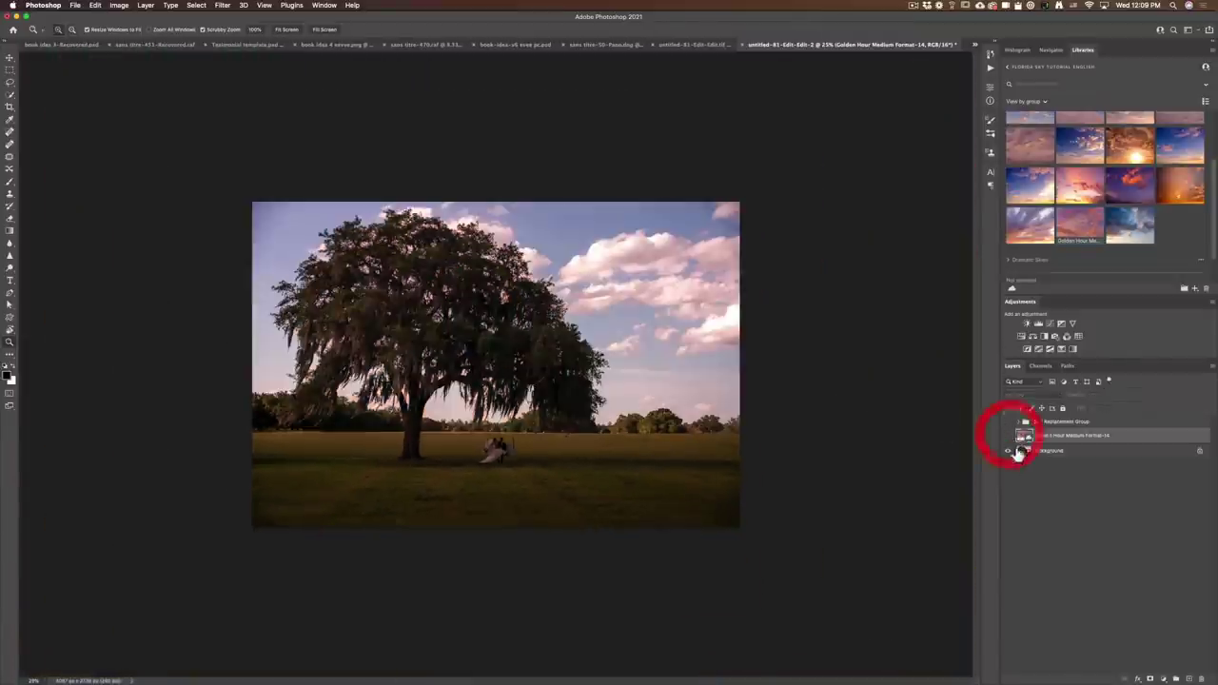
pyautogui.click(1010, 435)
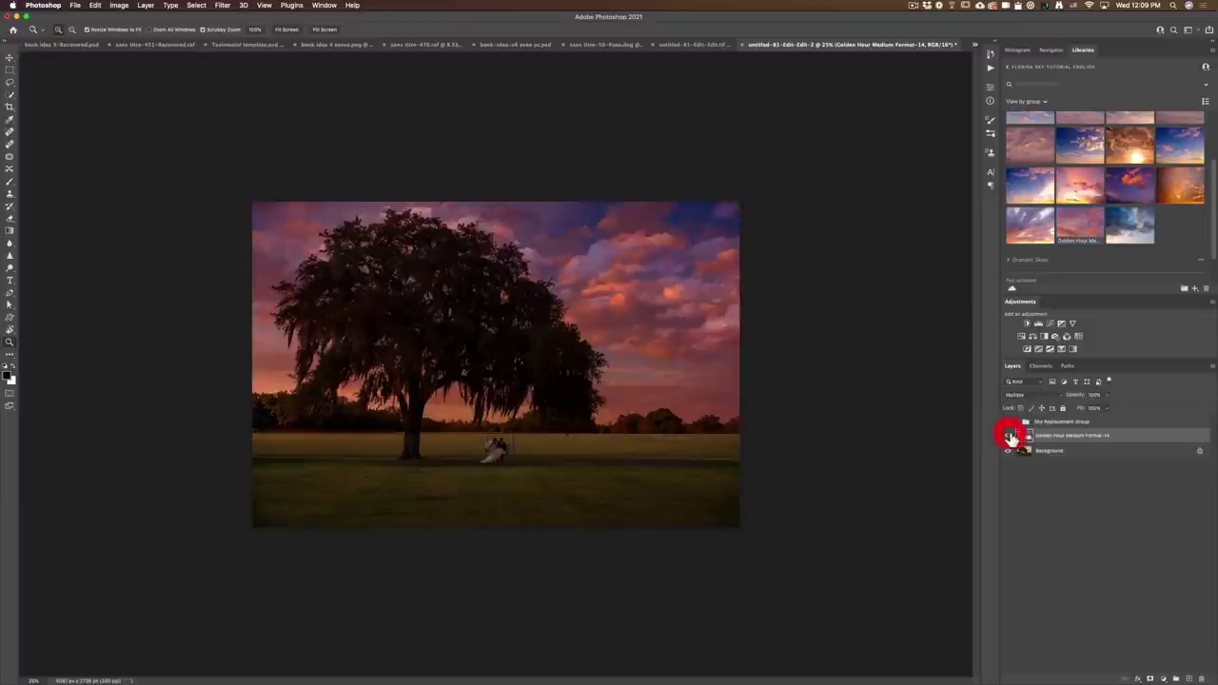
pyautogui.click(1011, 436)
# Apply the Camera Raw Filter to the Background layer with Highlights set to +100.
pyautogui.click(1024, 450)
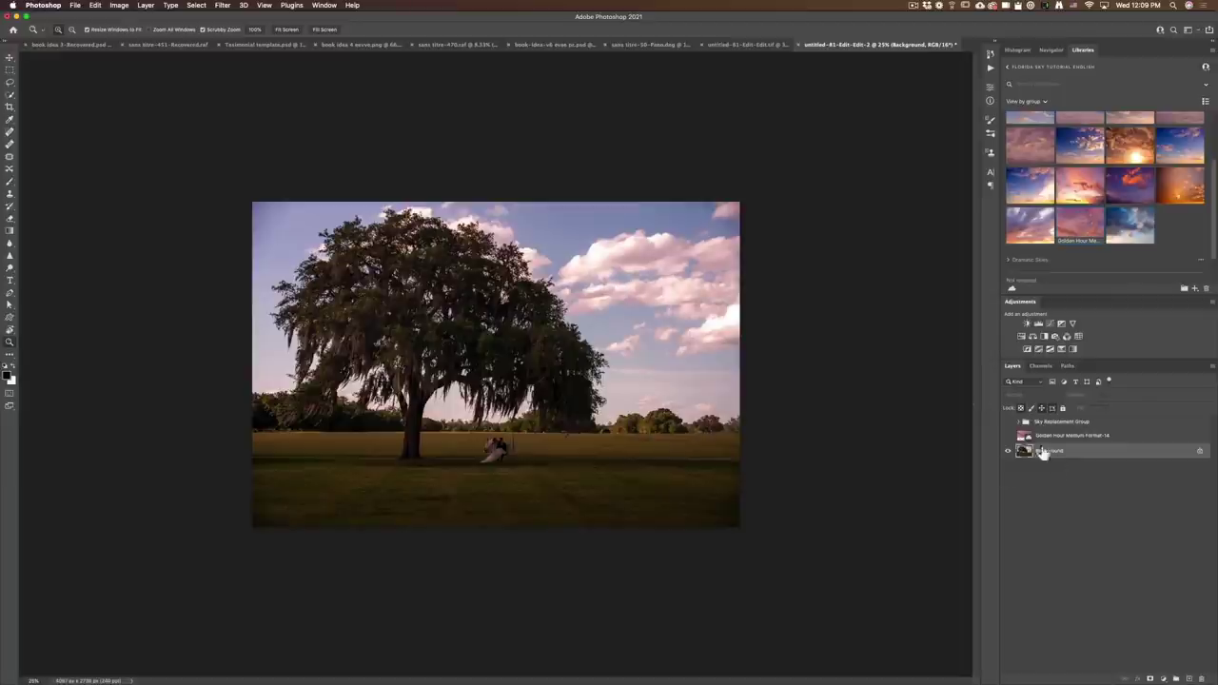
pyautogui.click(222, 5)
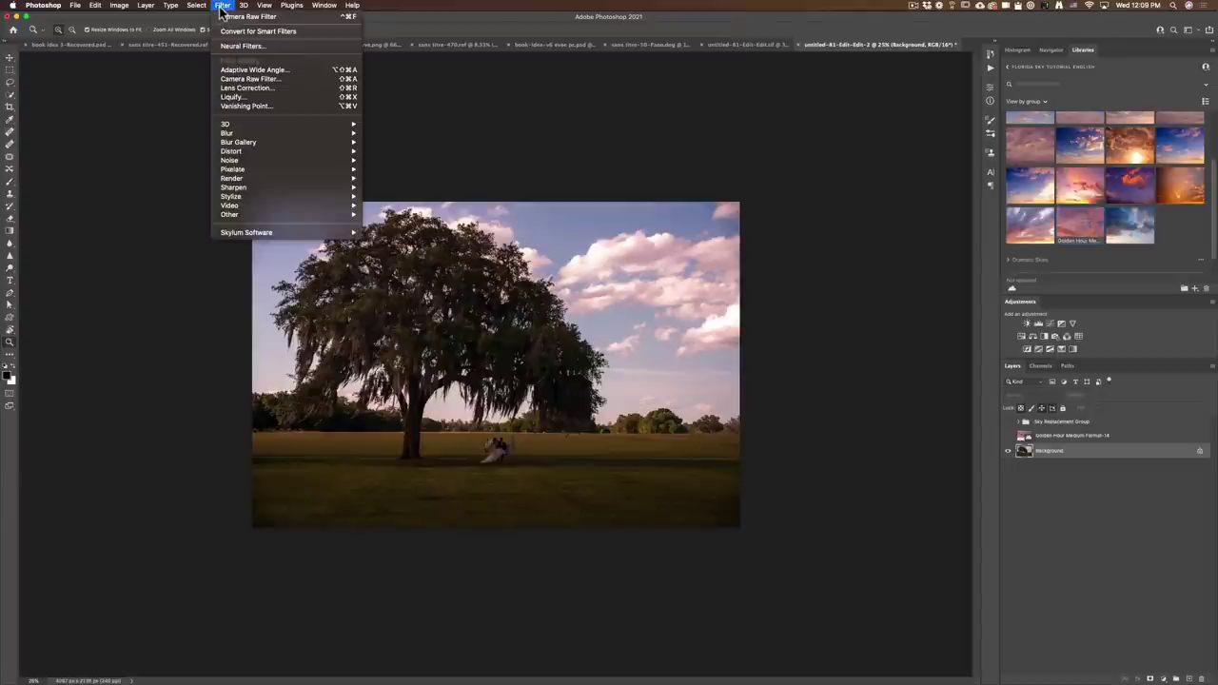
pyautogui.click(253, 78)
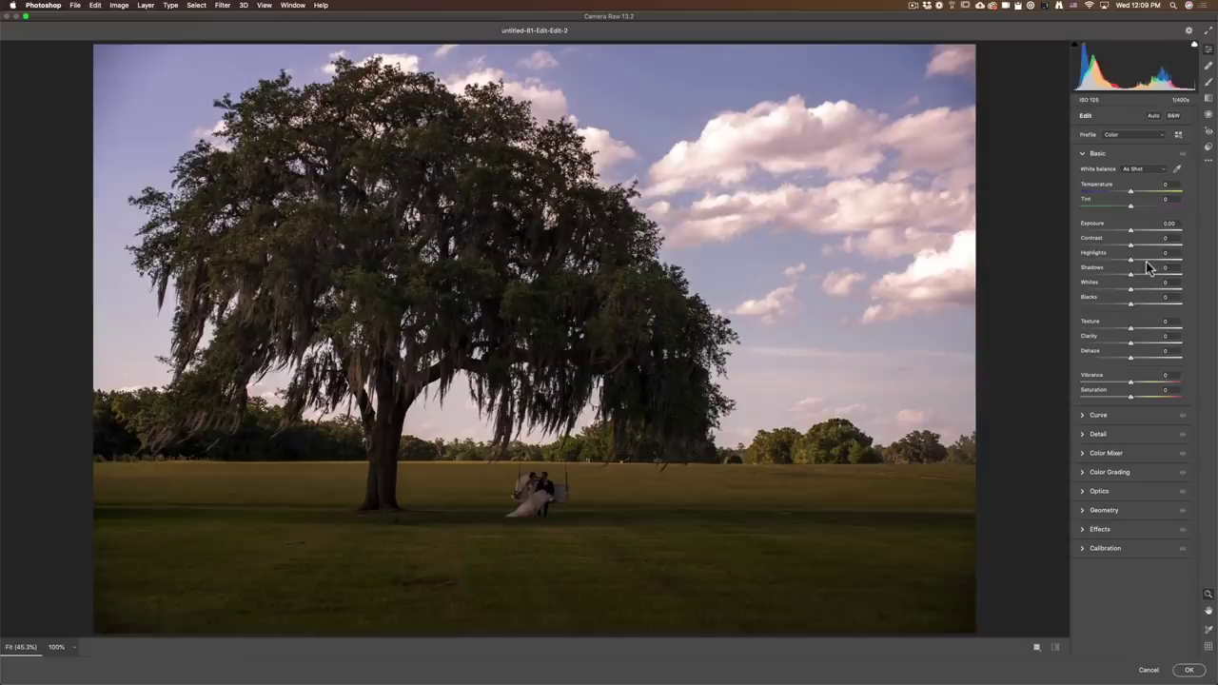
pyautogui.moveTo(1146, 261); pyautogui.dragTo(1202, 263)
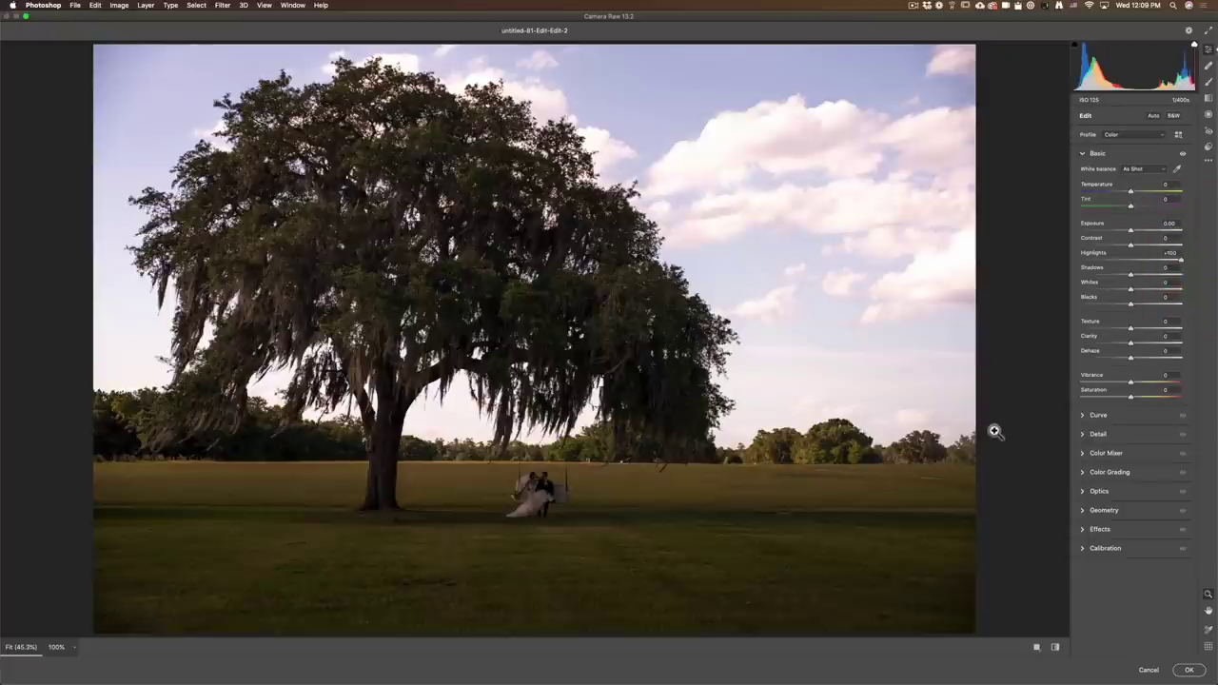
pyautogui.click(1190, 670)
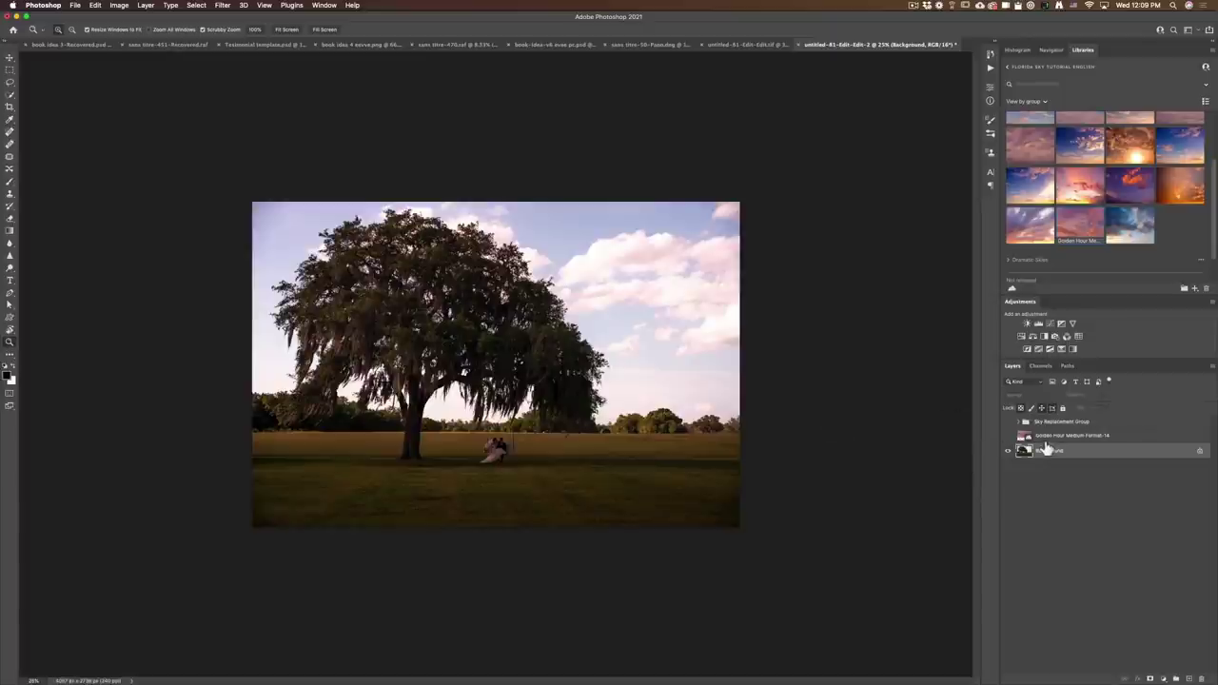
# Lighten the original sky and clouds on the Background with a large Dodge tool brush set to Midtones, and show the Golden Hour layer.
pyautogui.click(12, 244)
pyautogui.moveTo(10, 267); pyautogui.dragTo(52, 274)
pyautogui.click(52, 272)
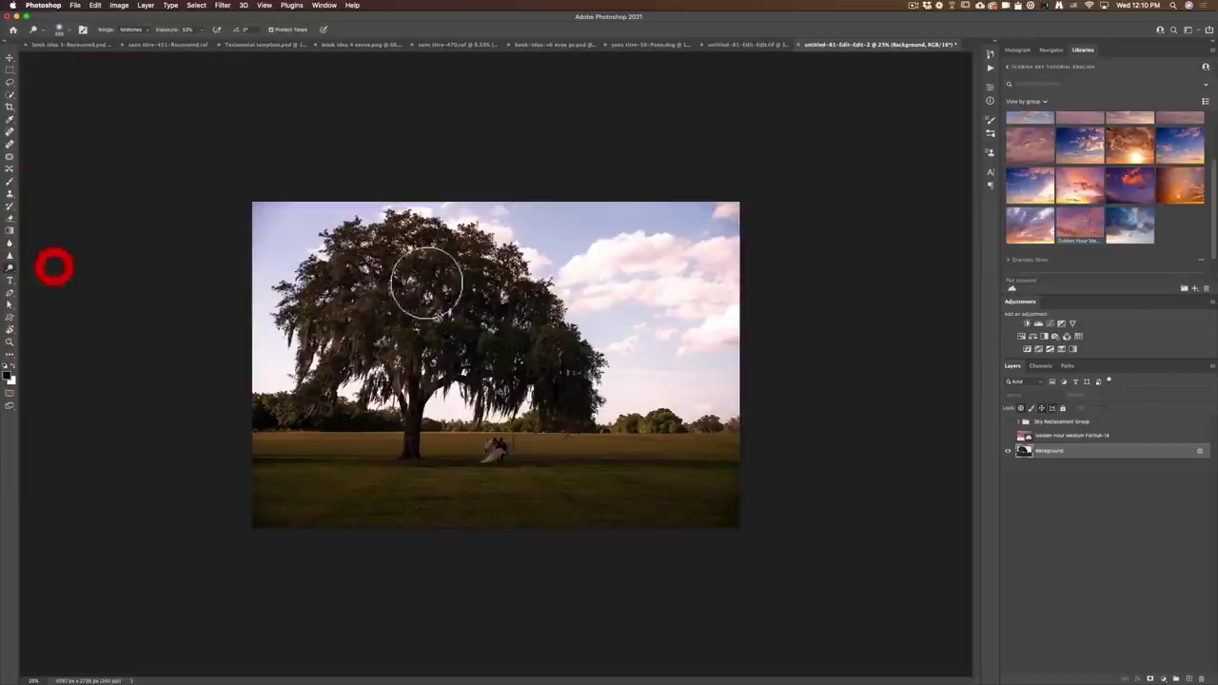
pyautogui.rightClick(639, 268)
pyautogui.click(578, 236)
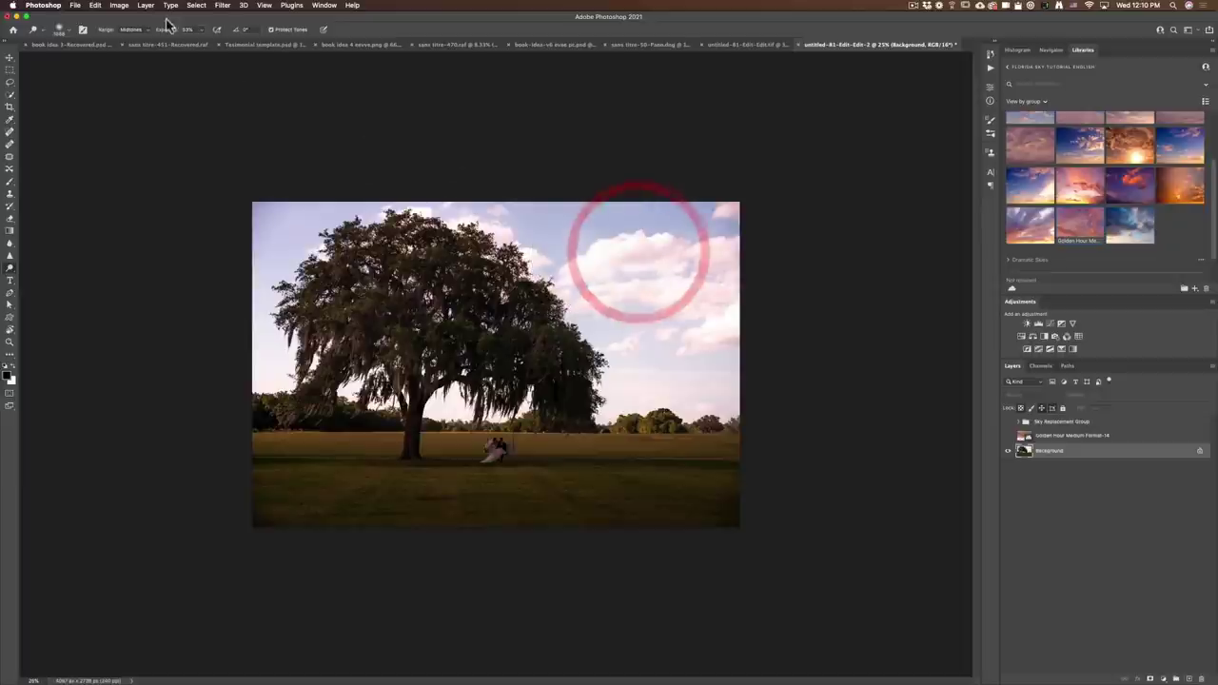
pyautogui.moveTo(705, 333)
pyautogui.mouseDown()
pyautogui.moveTo(600, 272)
pyautogui.moveTo(511, 184)
pyautogui.moveTo(696, 337)
pyautogui.moveTo(579, 280)
pyautogui.moveTo(696, 326)
pyautogui.moveTo(701, 218)
pyautogui.moveTo(421, 185)
pyautogui.moveTo(367, 190)
pyautogui.moveTo(299, 204)
pyautogui.moveTo(278, 270)
pyautogui.moveTo(631, 244)
pyautogui.moveTo(603, 299)
pyautogui.moveTo(704, 367)
pyautogui.moveTo(743, 243)
pyautogui.moveTo(577, 218)
pyautogui.moveTo(263, 207)
pyautogui.mouseUp()
pyautogui.click(1007, 435)
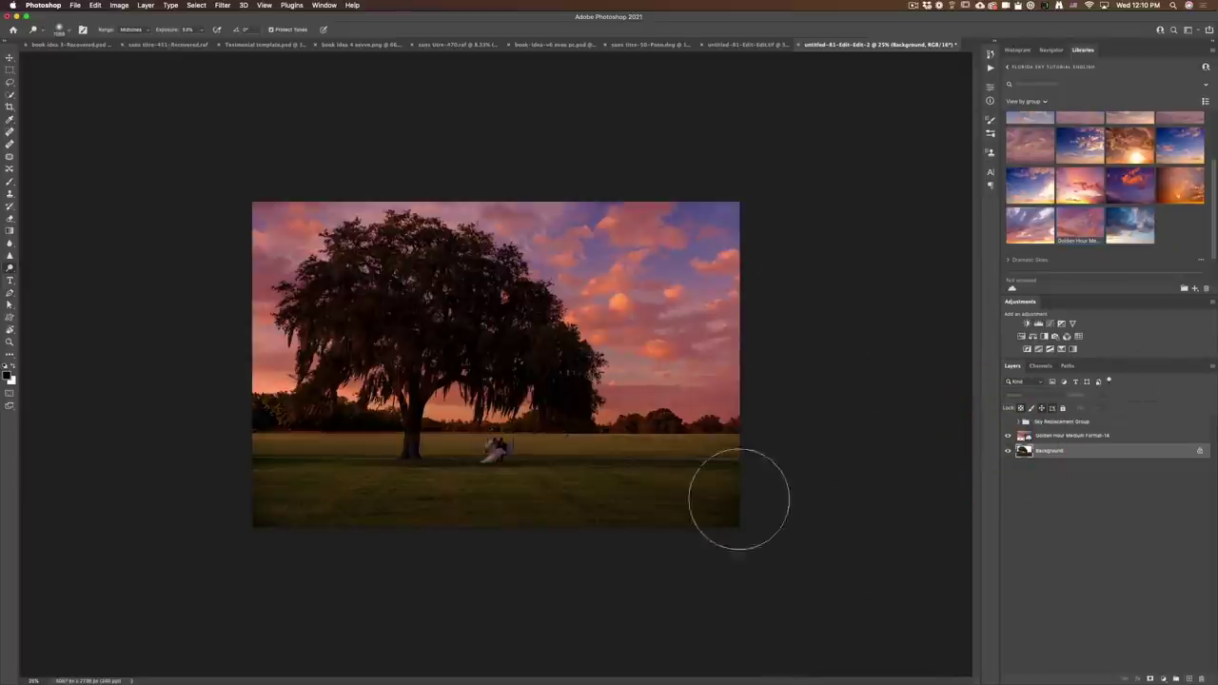
# Examine the multiplied sky's blend with the tree's branches and foliage edges at closer zoom.
pyautogui.press('z')
pyautogui.click(536, 397)
pyautogui.click(537, 400)
pyautogui.keyDown('alt'); pyautogui.click(535, 400); pyautogui.keyUp('alt')
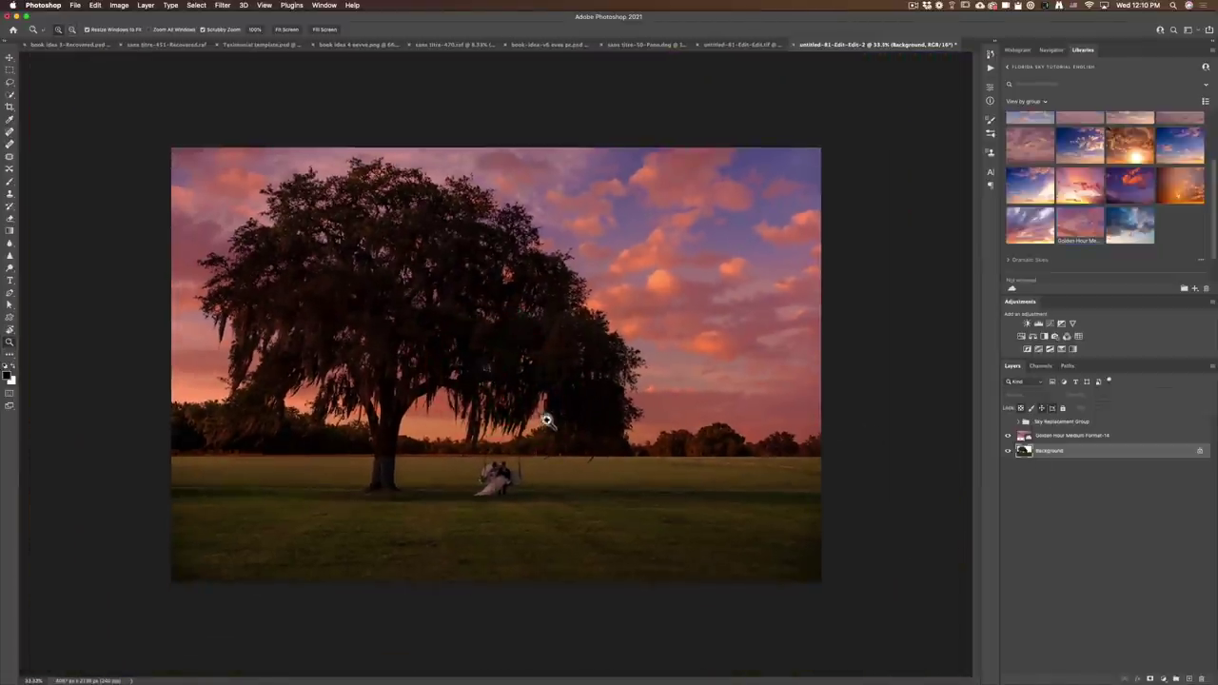
pyautogui.click(498, 240)
pyautogui.click(530, 283)
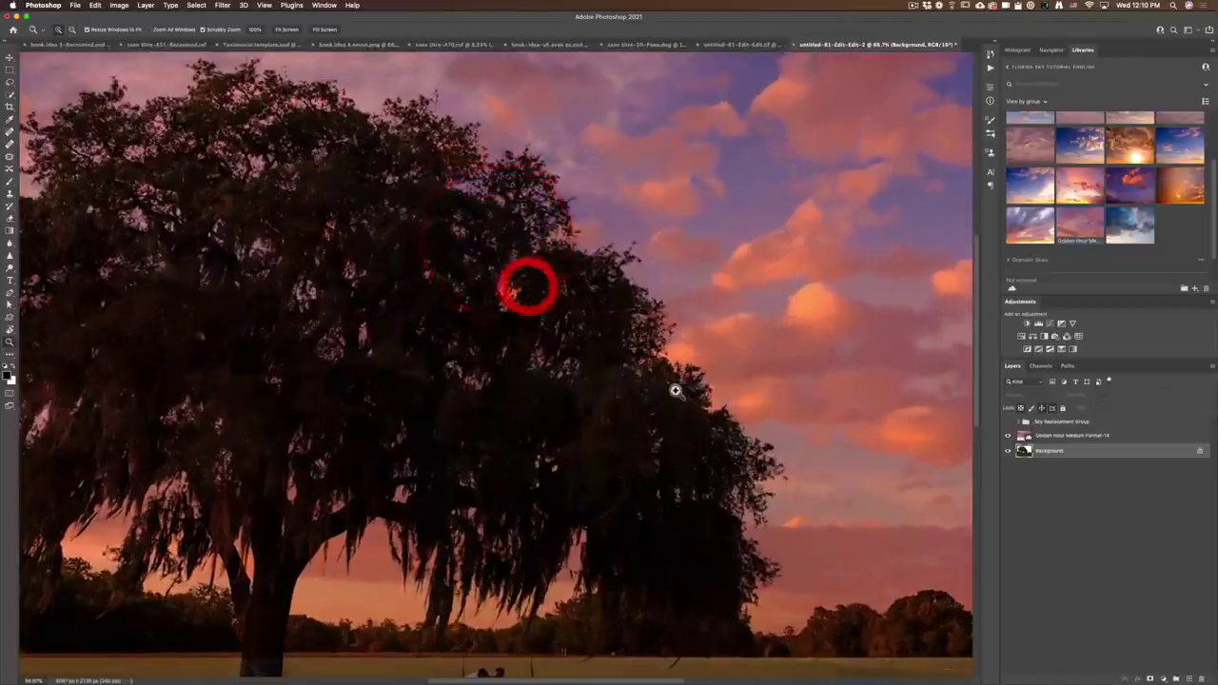
pyautogui.keyDown('alt'); pyautogui.click(577, 350); pyautogui.keyUp('alt')
pyautogui.keyDown('alt'); pyautogui.click(577, 350); pyautogui.keyUp('alt')
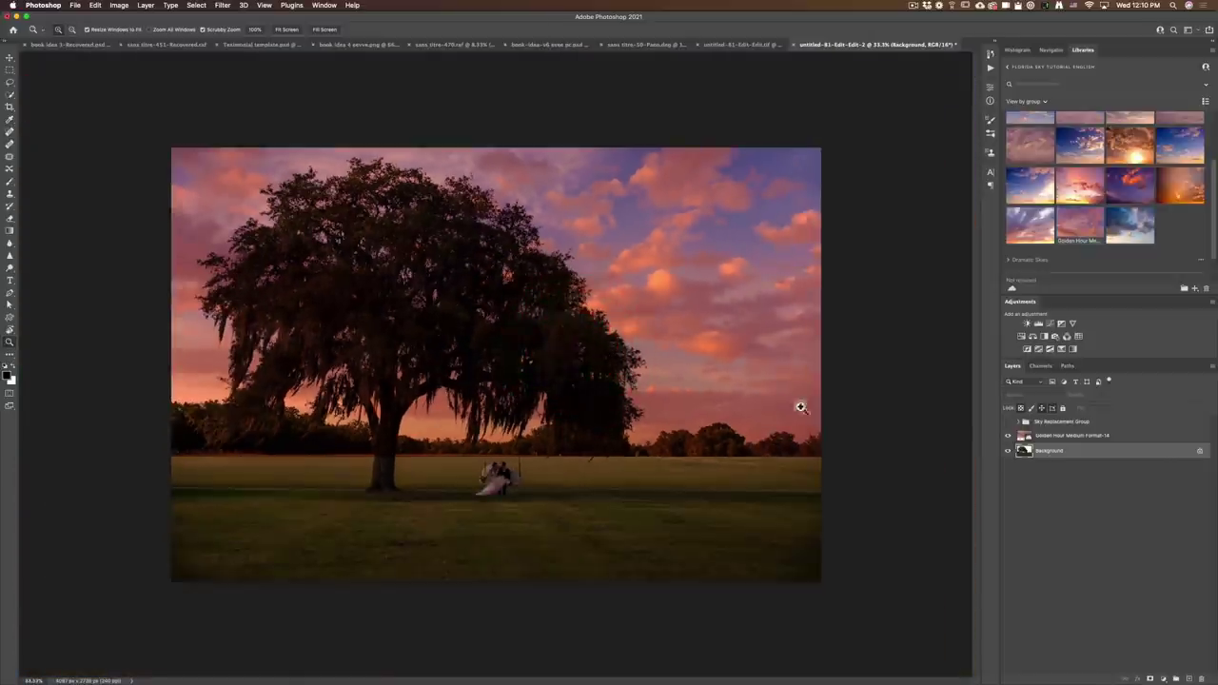
# Free-transform the Golden Hour Medium Format-14 layer, nudging it slightly up so its lower edge follows the horizon.
pyautogui.click(1054, 439)
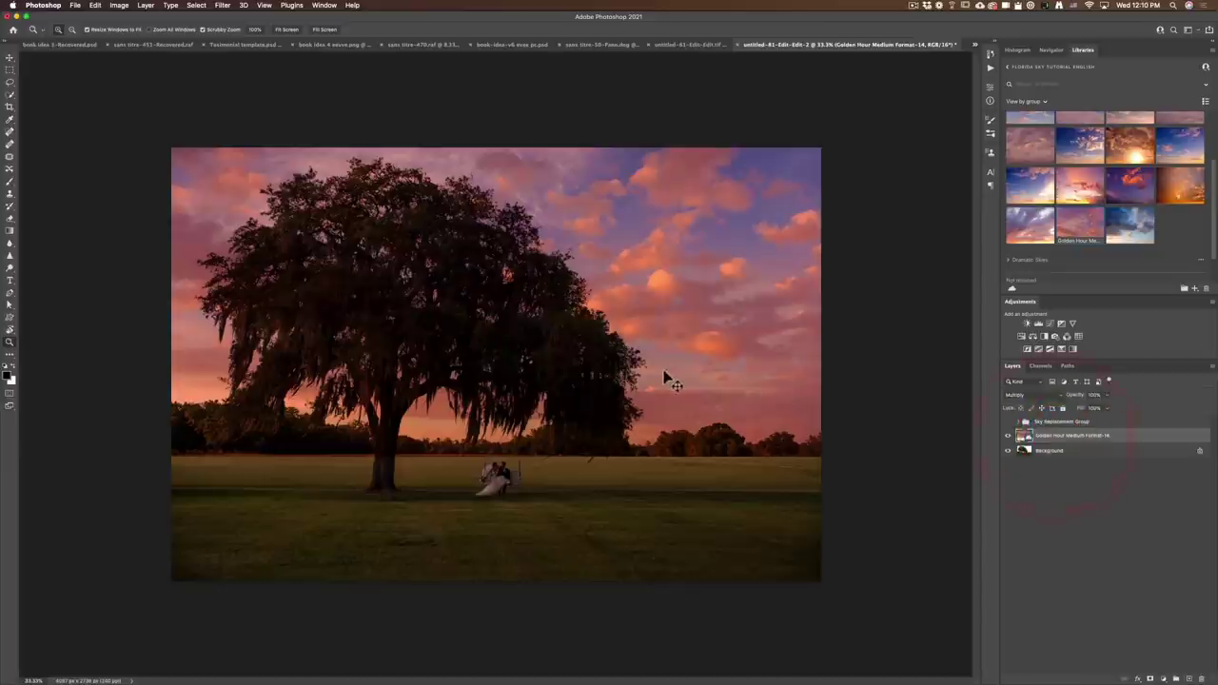
pyautogui.press('super+t')
pyautogui.moveTo(674, 385); pyautogui.dragTo(676, 386)
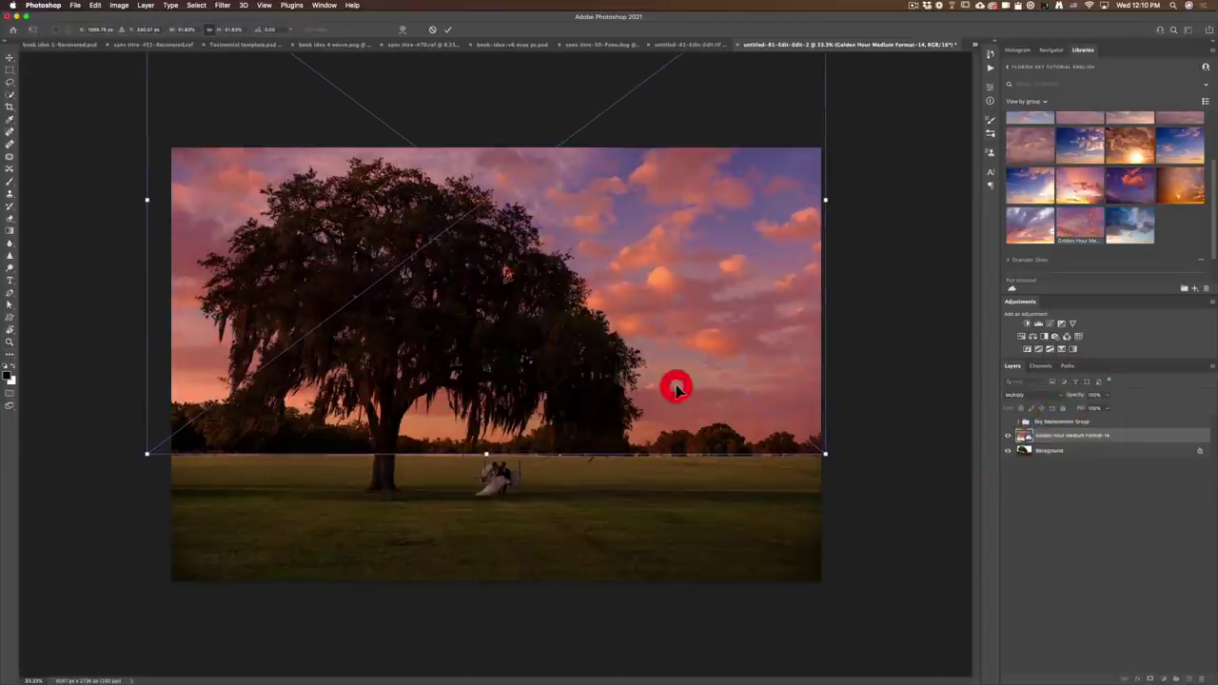
pyautogui.press('Return')
pyautogui.press('z')
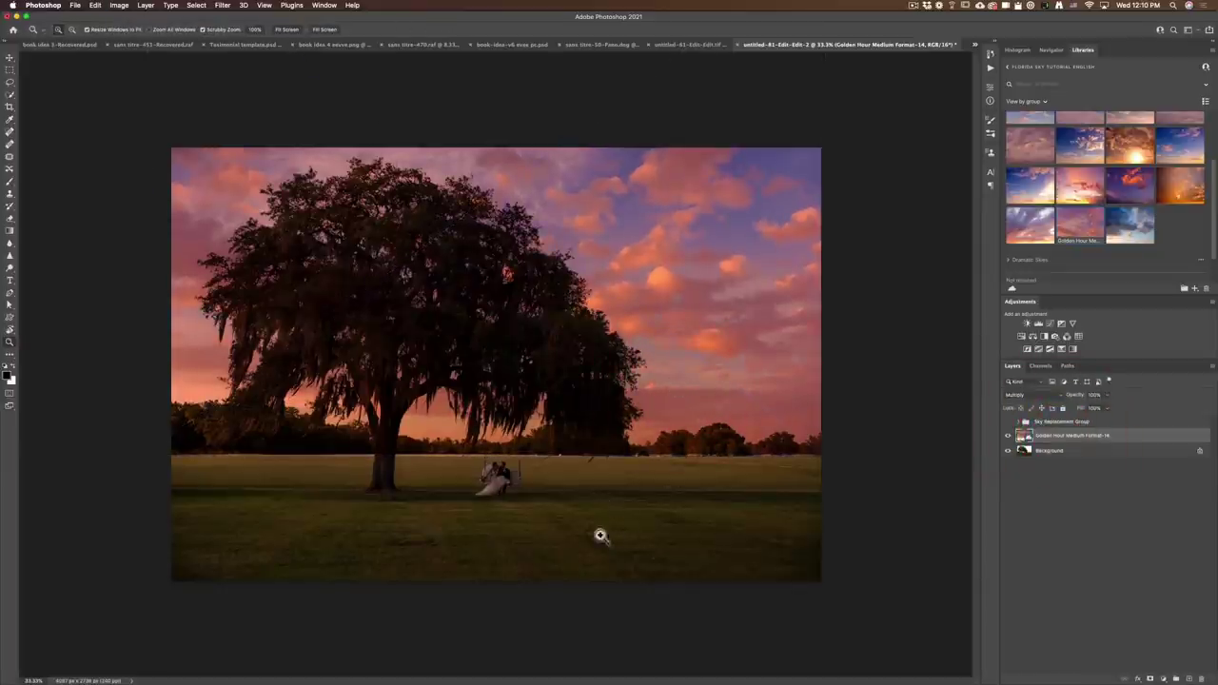
# Duplicate the Golden Hour Medium Format-14 layer, flip the copy vertically and place it below the horizon over the grass.
pyautogui.hotkey('ctrl', 'j')
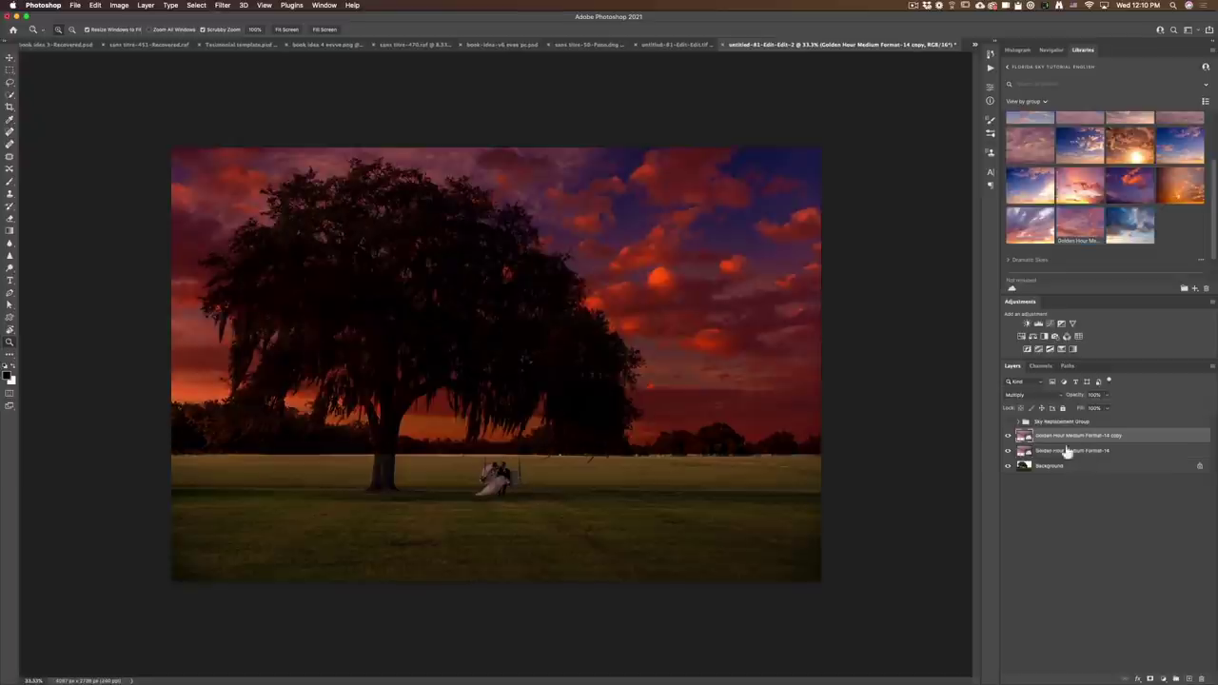
pyautogui.hotkey('ctrl', 't')
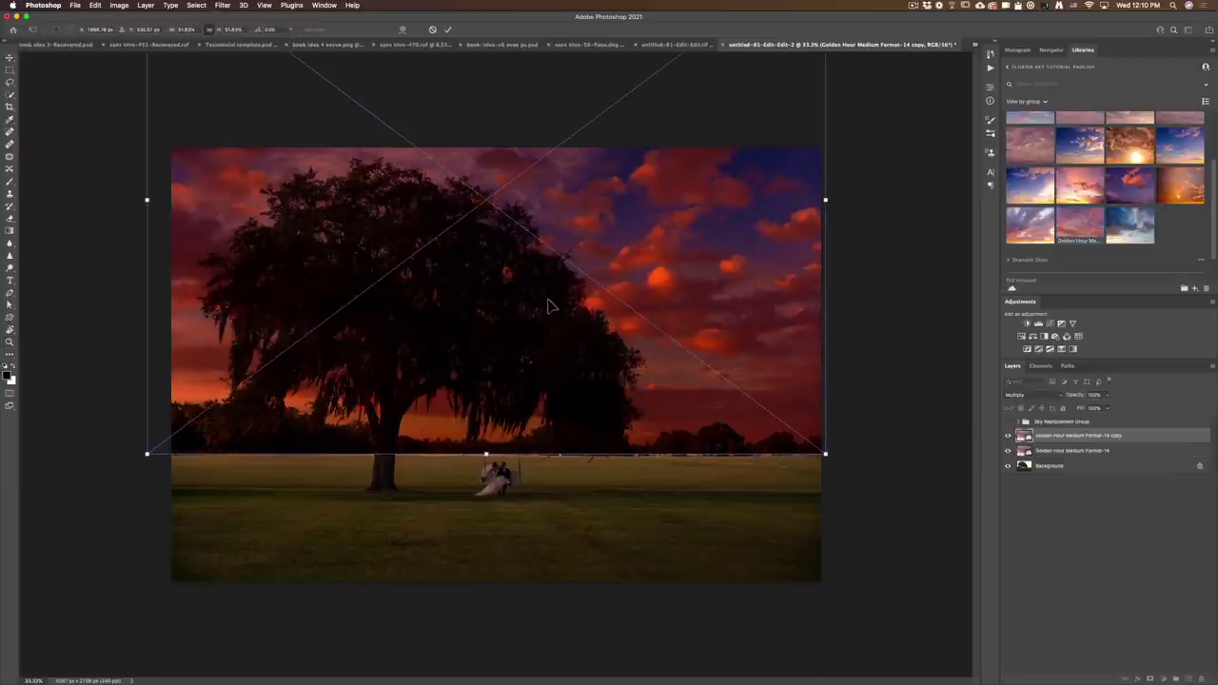
pyautogui.rightClick(491, 316)
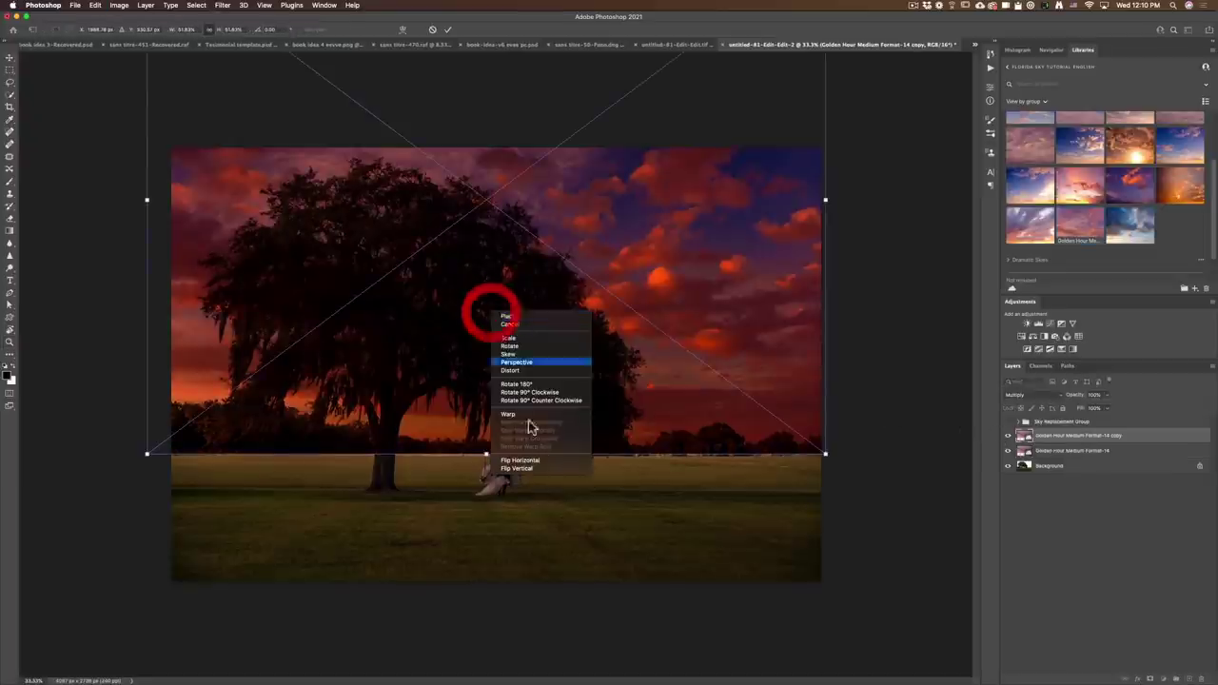
pyautogui.click(543, 468)
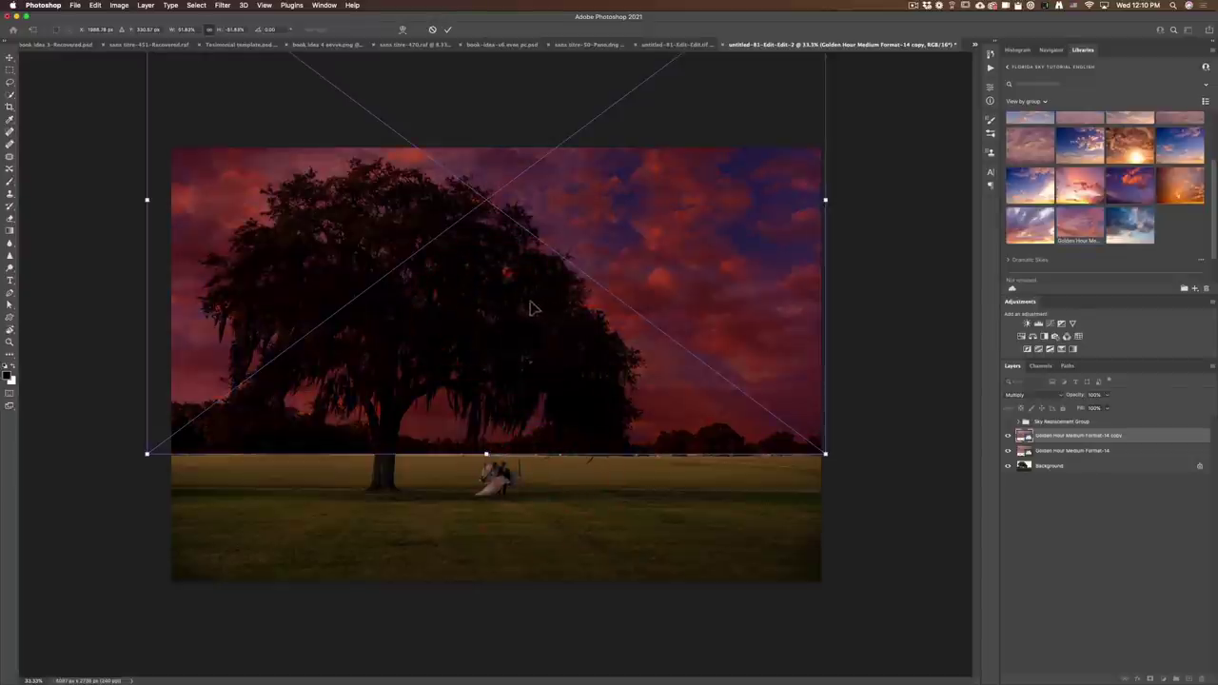
pyautogui.moveTo(533, 308); pyautogui.dragTo(505, 515)
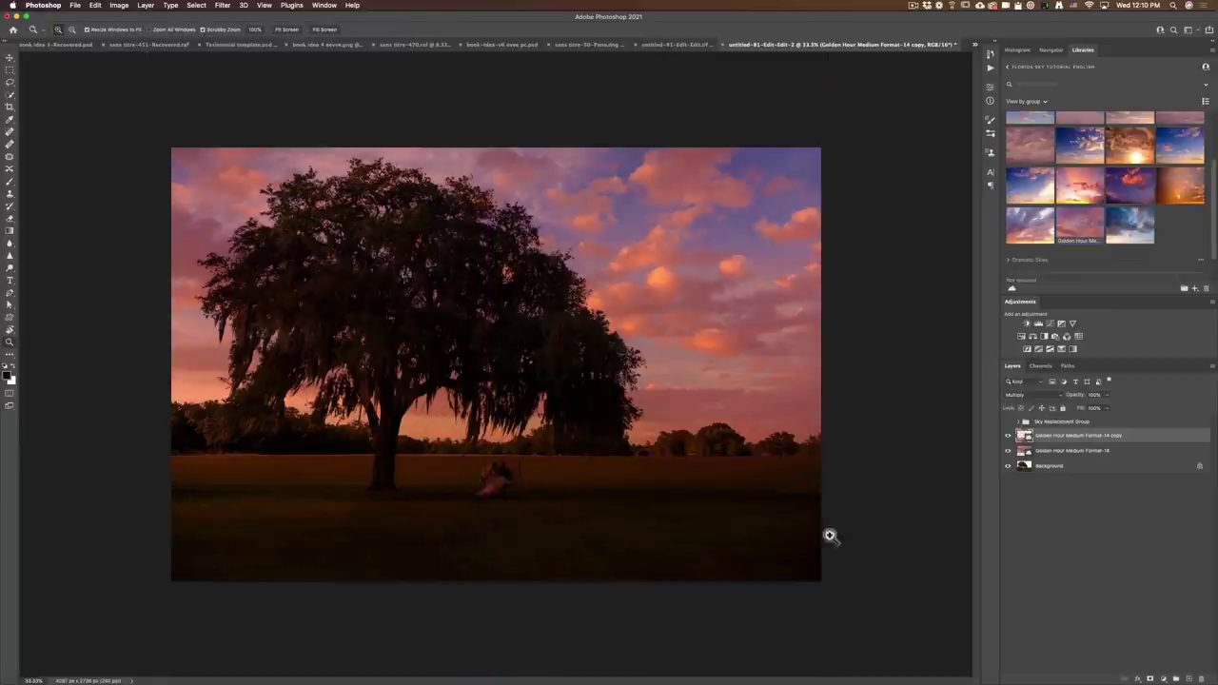
# Fine-tune the flipped copy's position with the Move tool so its upper edge meets the sky at the horizon.
pyautogui.click(501, 501)
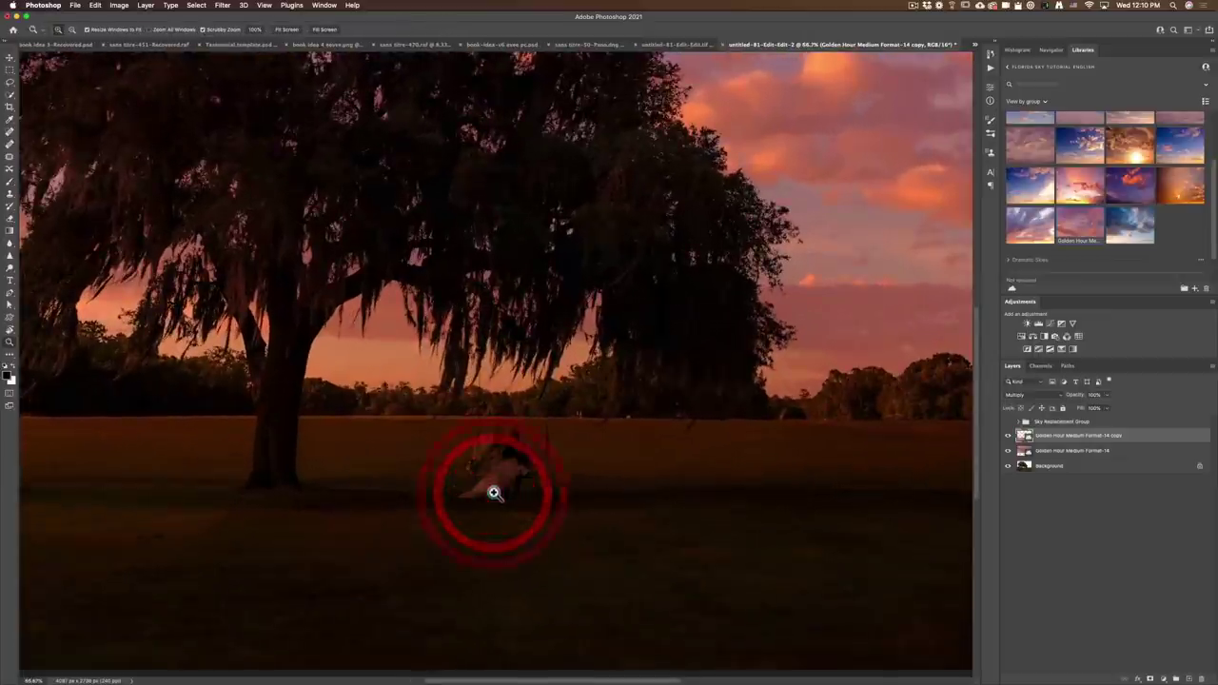
pyautogui.press('v')
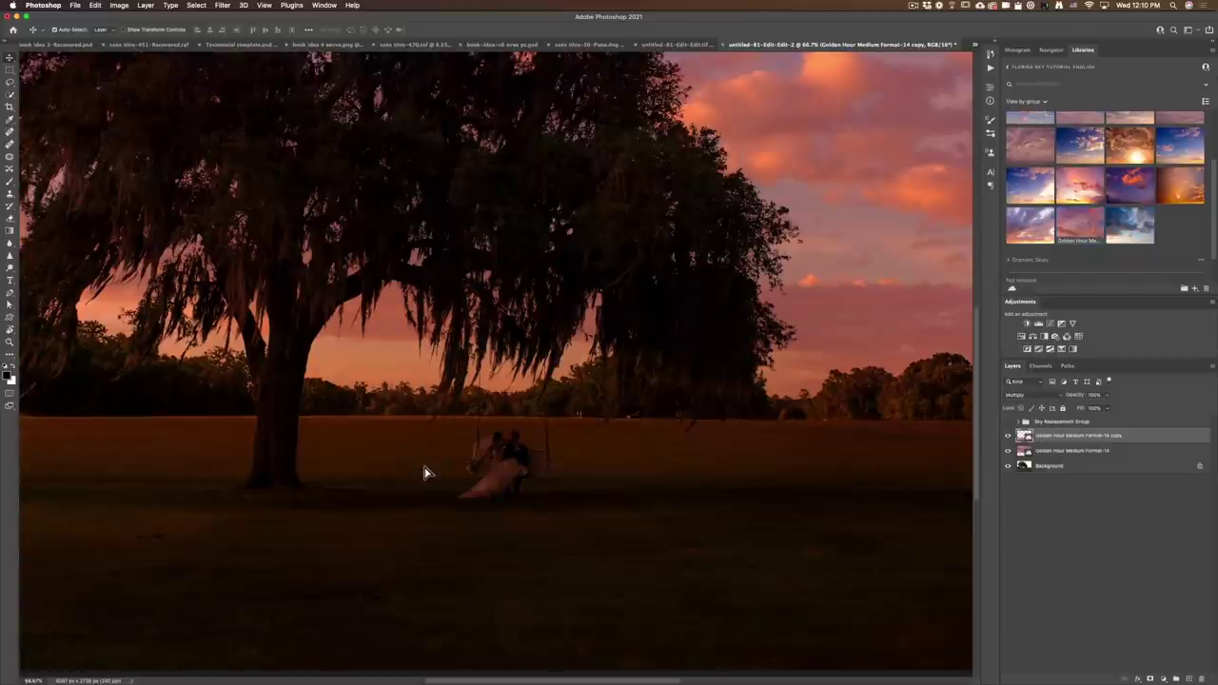
pyautogui.moveTo(425, 472); pyautogui.dragTo(428, 468)
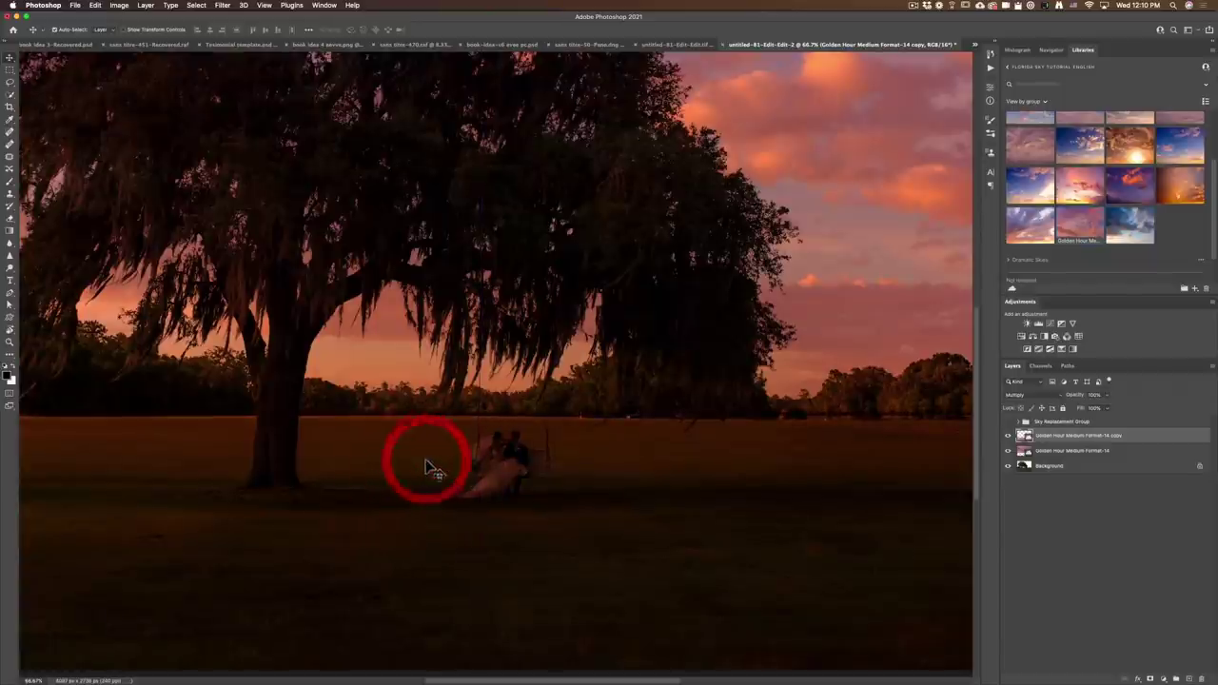
pyautogui.click(426, 468)
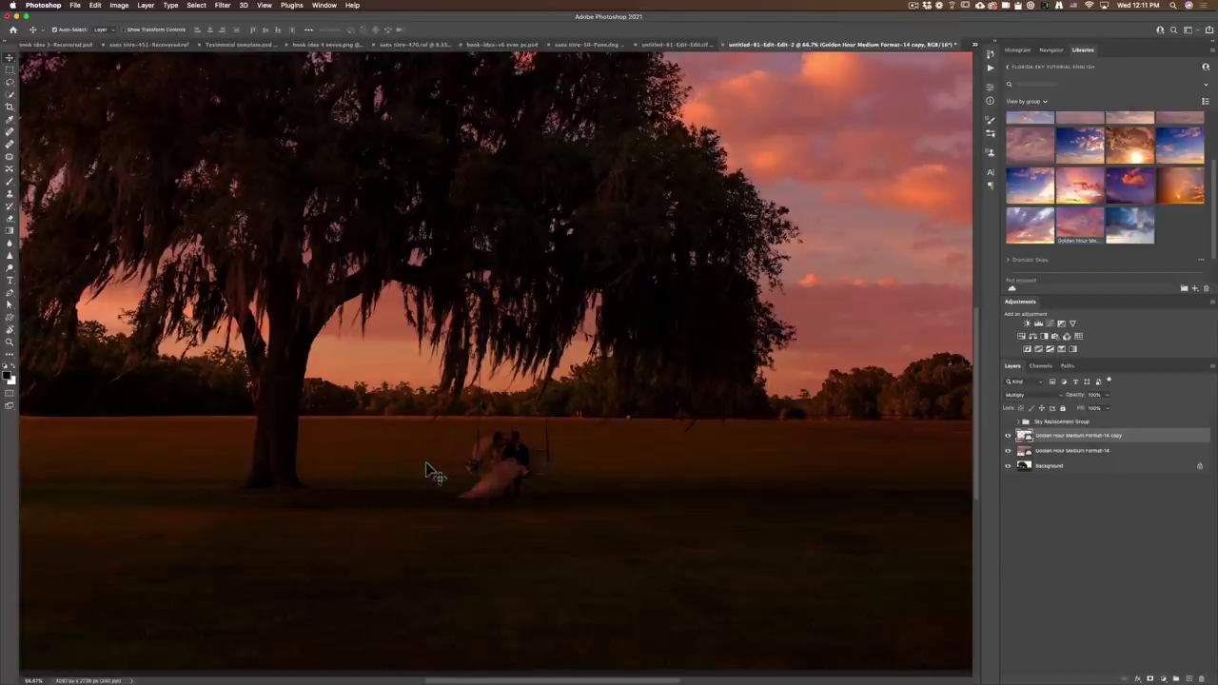
pyautogui.press('z')
pyautogui.keyDown('alt'); pyautogui.click(523, 454); pyautogui.keyUp('alt')
pyautogui.keyDown('alt'); pyautogui.click(519, 423); pyautogui.keyUp('alt')
pyautogui.keyDown('alt'); pyautogui.click(520, 424); pyautogui.keyUp('alt')
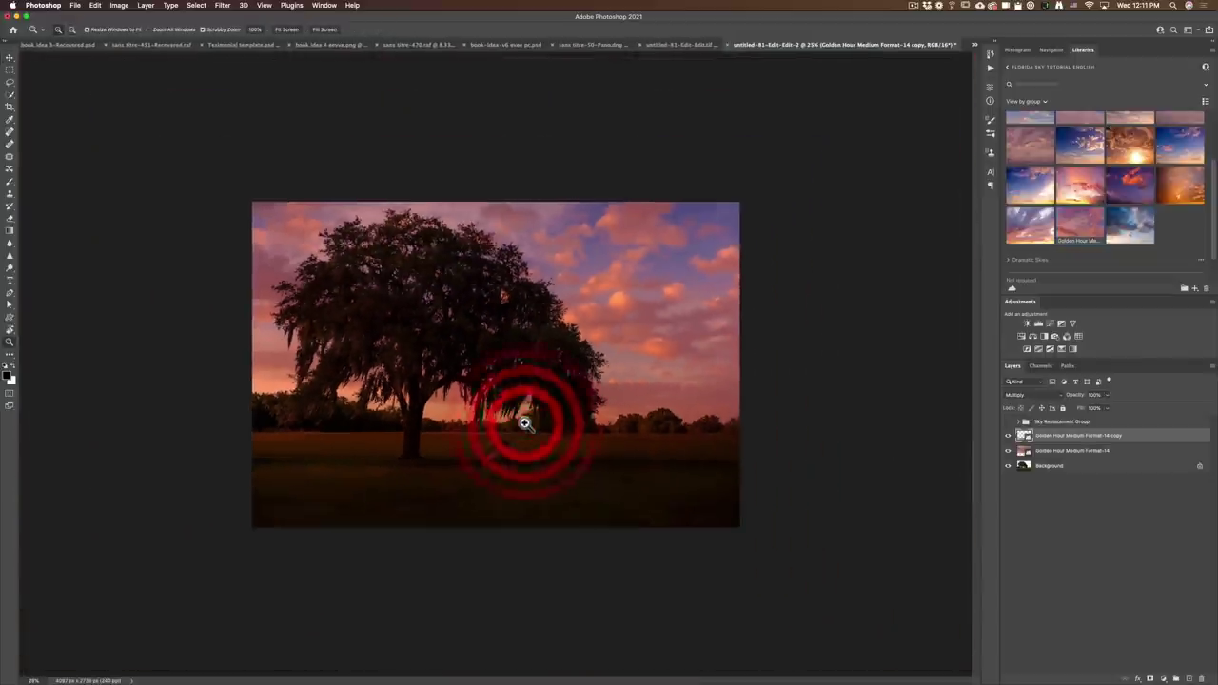
# Try to merge the two multiplied Golden Hour layers into one, then undo the merge.
pyautogui.keyDown('shift'); pyautogui.click(1058, 453); pyautogui.keyUp('shift')
pyautogui.rightClick(1161, 458)
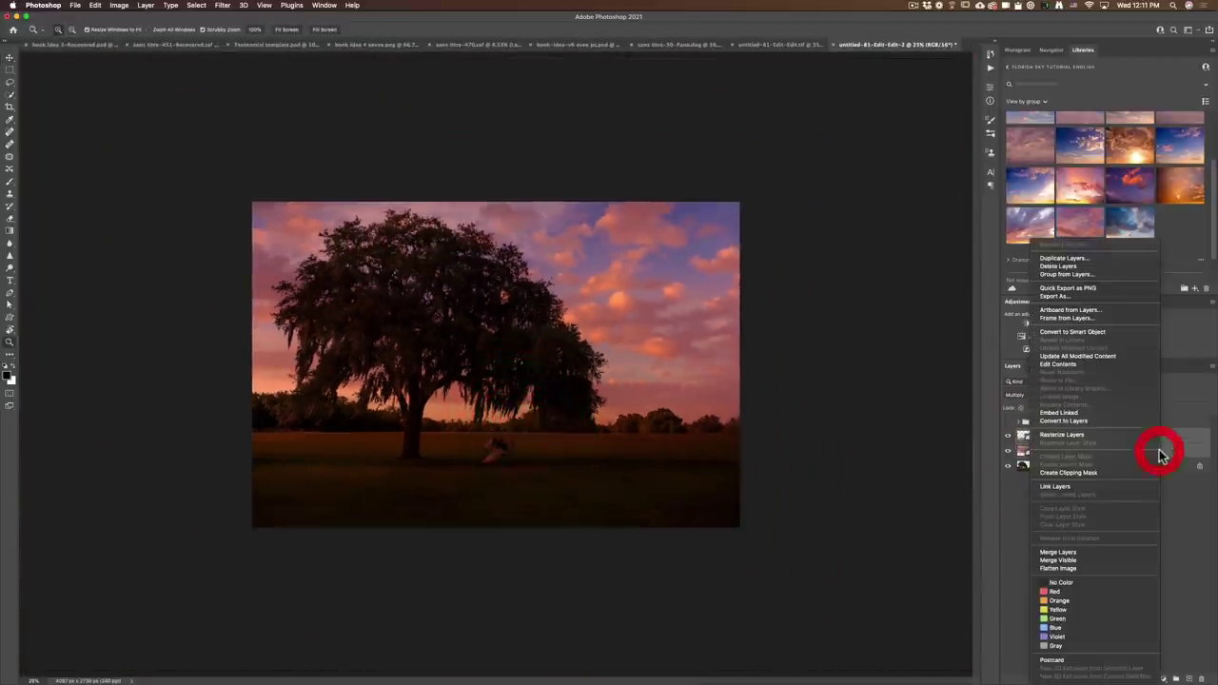
pyautogui.click(1089, 553)
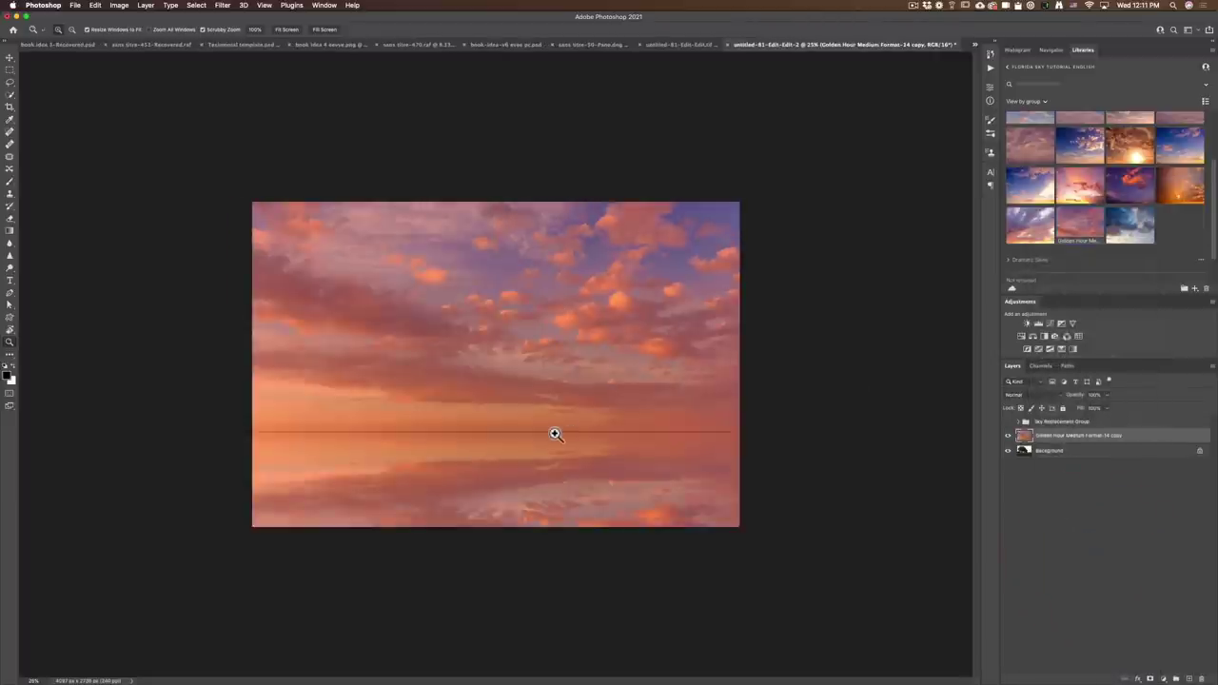
pyautogui.press('super+z')
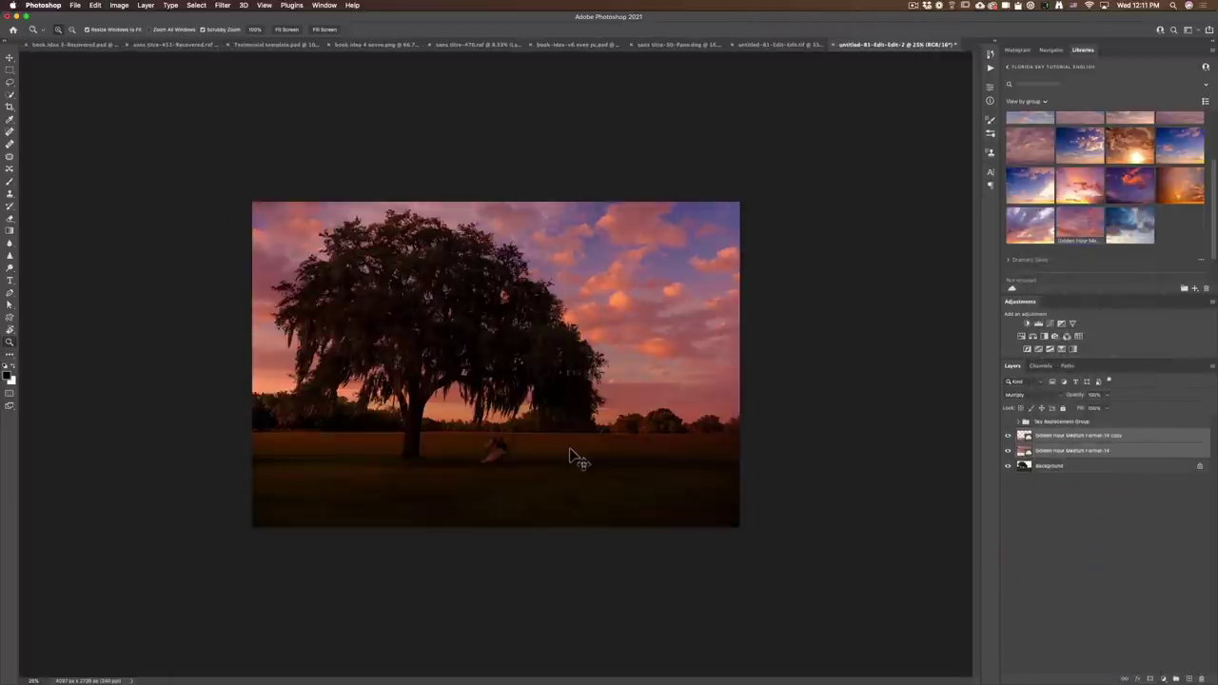
# Set the blend mode of both the Golden Hour Medium Format-14 layer and its flipped copy to Normal.
pyautogui.click(1050, 436)
pyautogui.click(1032, 394)
pyautogui.click(1037, 371)
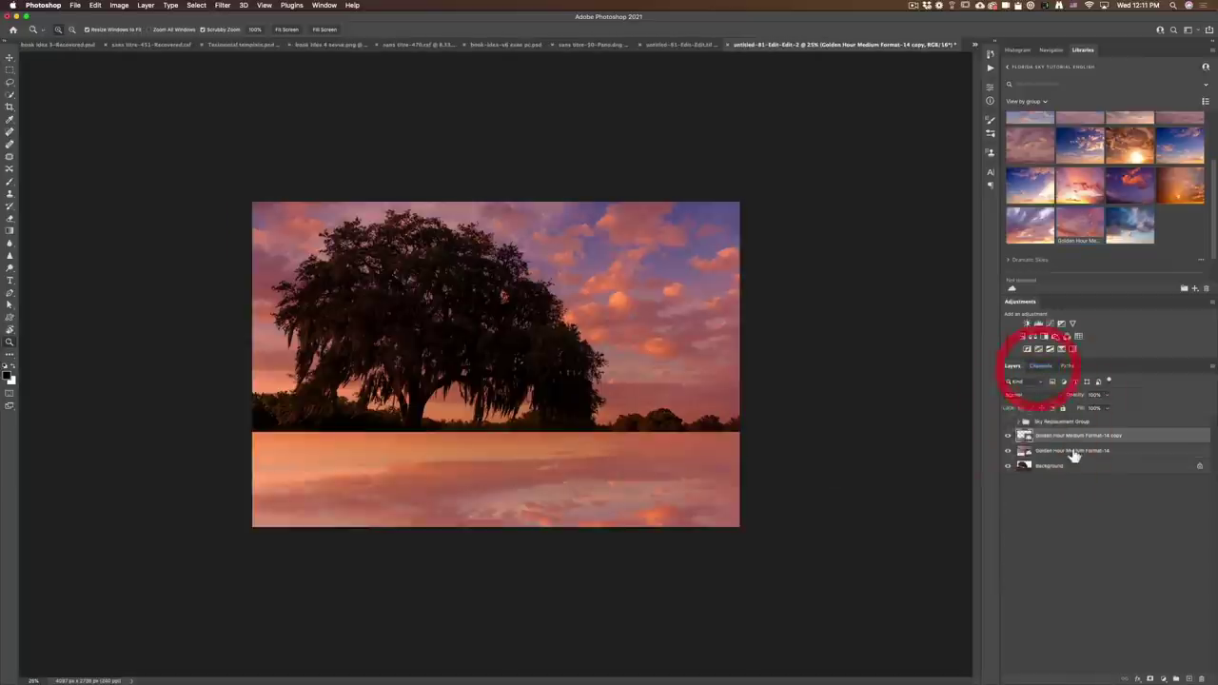
pyautogui.click(1073, 451)
pyautogui.click(1039, 396)
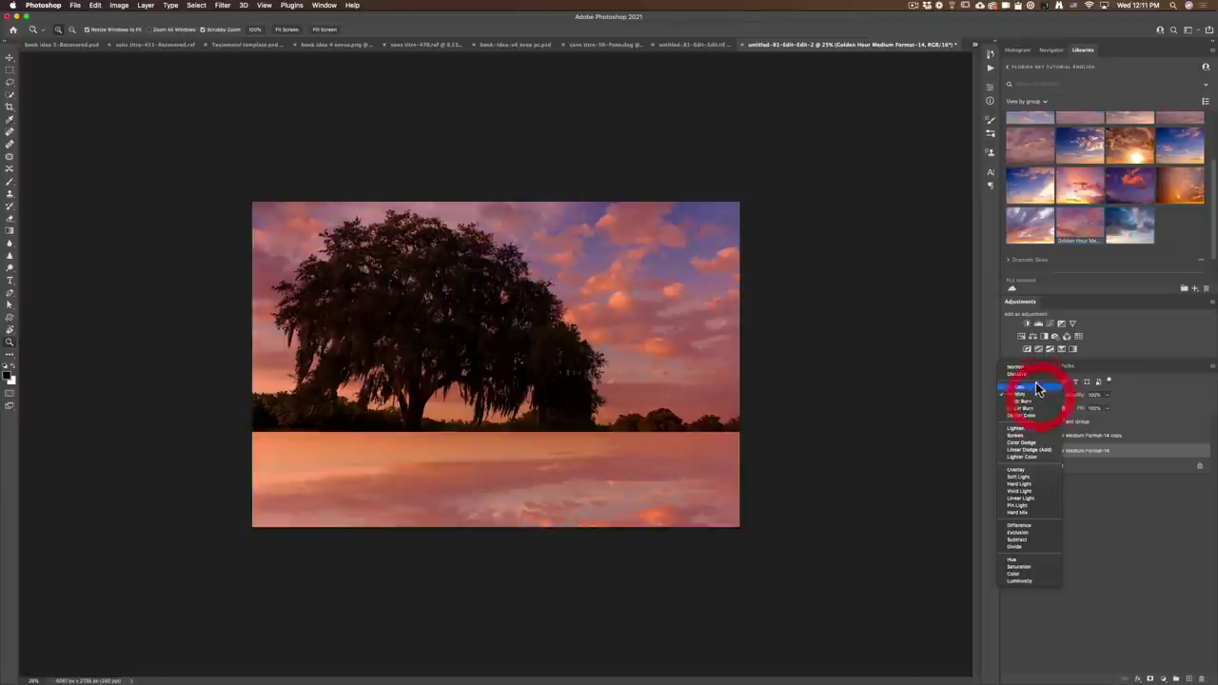
pyautogui.click(1031, 368)
# Examine the seam between the sunset sky and its mirrored copy at closer zoom.
pyautogui.click(418, 430)
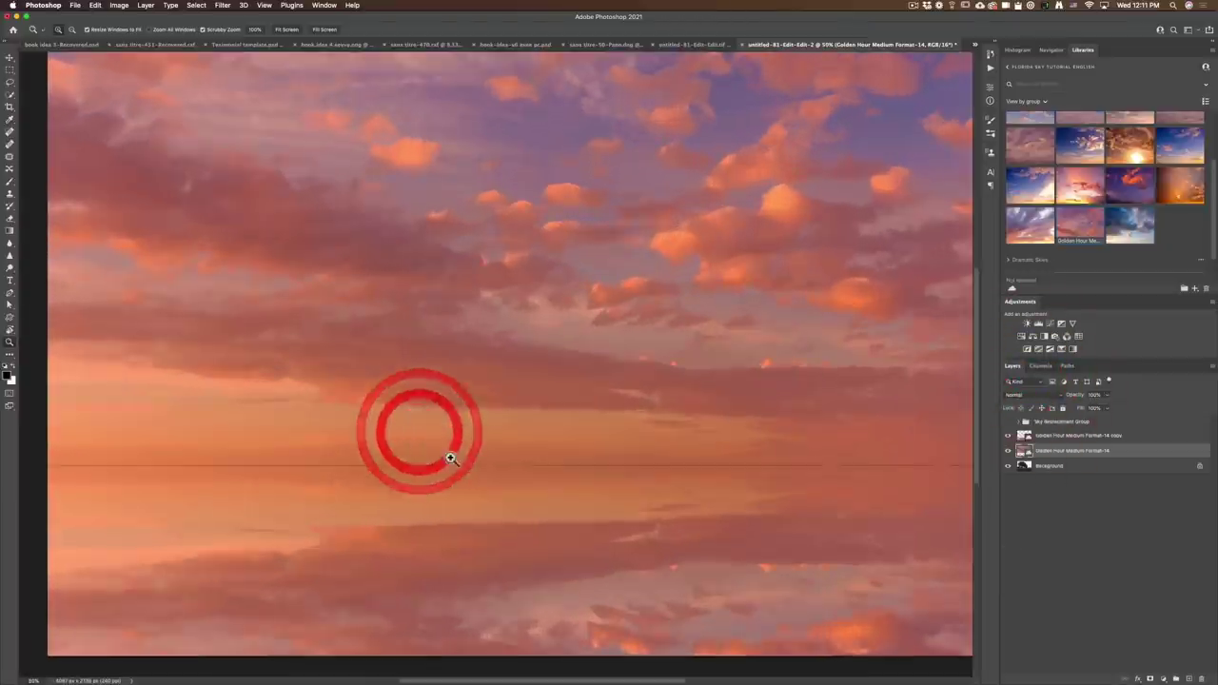
pyautogui.click(514, 486)
pyautogui.click(516, 487)
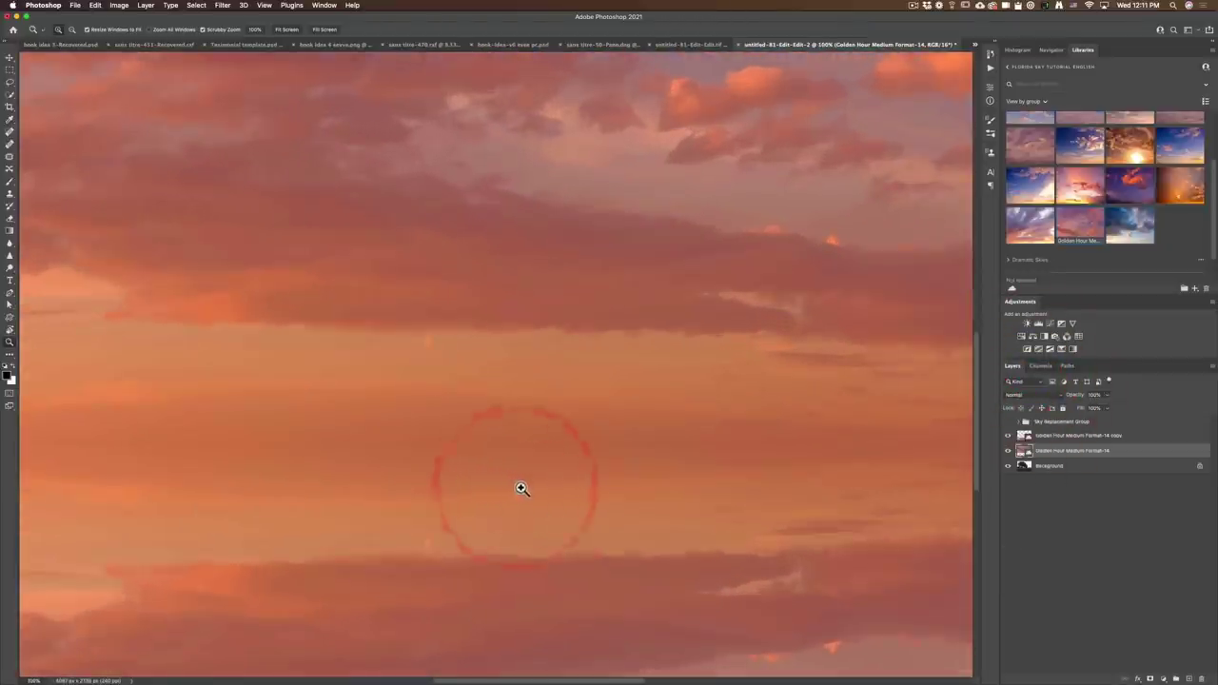
pyautogui.keyDown('alt'); pyautogui.click(522, 489); pyautogui.keyUp('alt')
pyautogui.keyDown('alt'); pyautogui.click(521, 489); pyautogui.keyUp('alt')
pyautogui.keyDown('alt'); pyautogui.click(522, 489); pyautogui.keyUp('alt')
pyautogui.keyDown('alt'); pyautogui.click(521, 489); pyautogui.keyUp('alt')
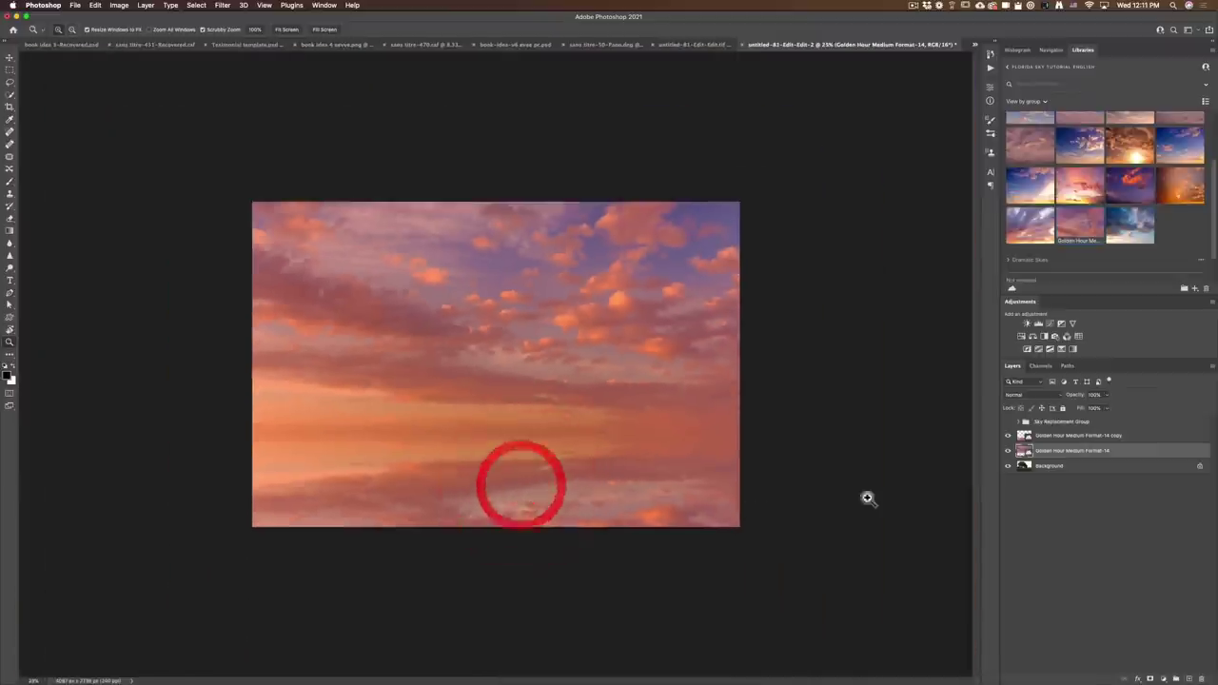
# Merge the two Golden Hour layers into one and set the merged layer's blend mode to Multiply.
pyautogui.click(1065, 436)
pyautogui.rightClick(1142, 436)
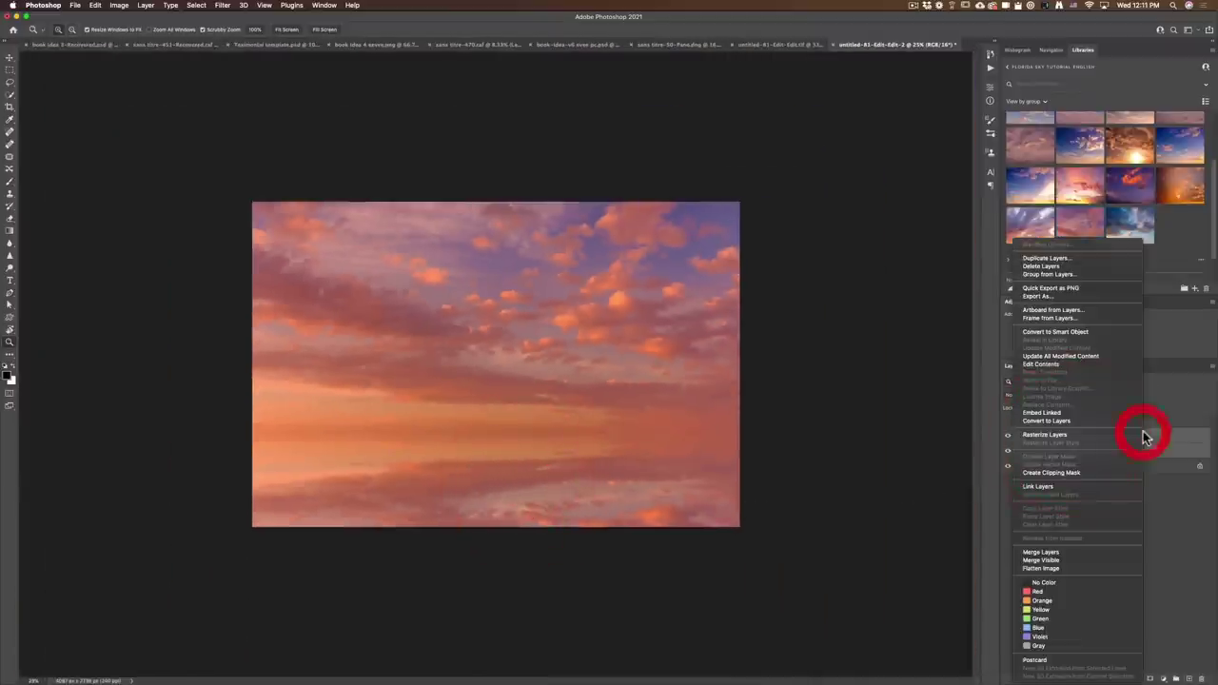
pyautogui.click(1086, 554)
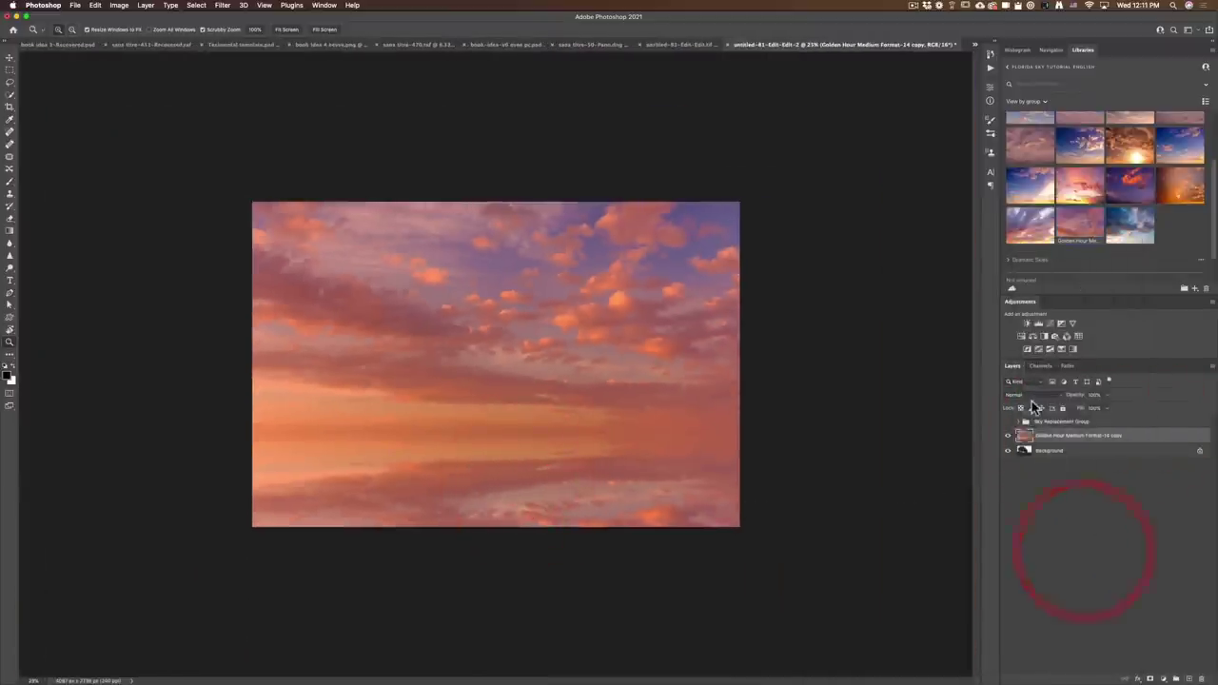
pyautogui.click(1035, 392)
pyautogui.click(1033, 422)
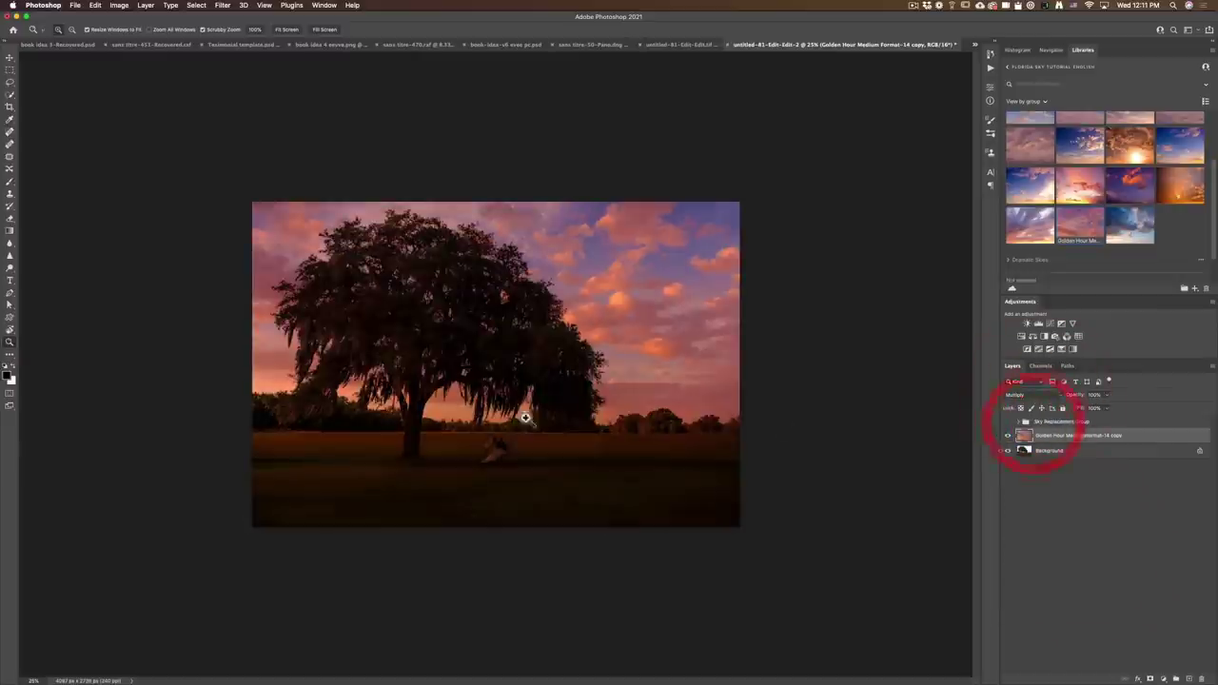
# Add a mask to the merged sky layer and paint black with a large 14% opacity brush over the couple, grass and horizon.
pyautogui.click(408, 443)
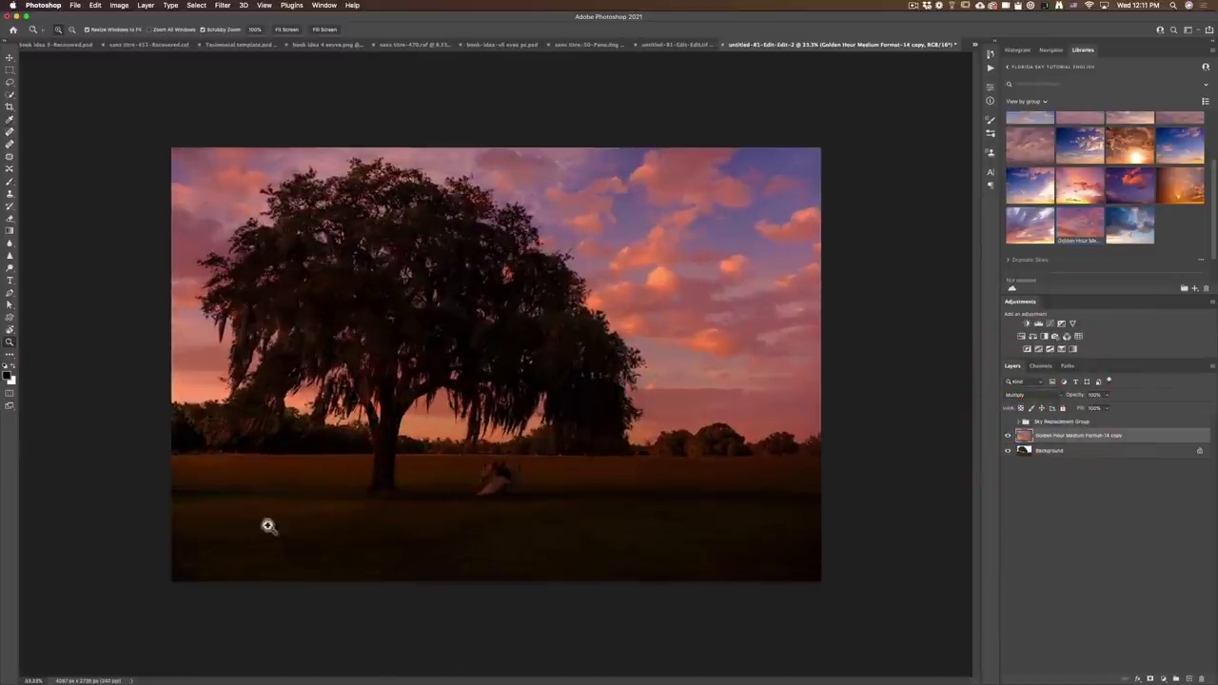
pyautogui.click(1150, 678)
pyautogui.press('b')
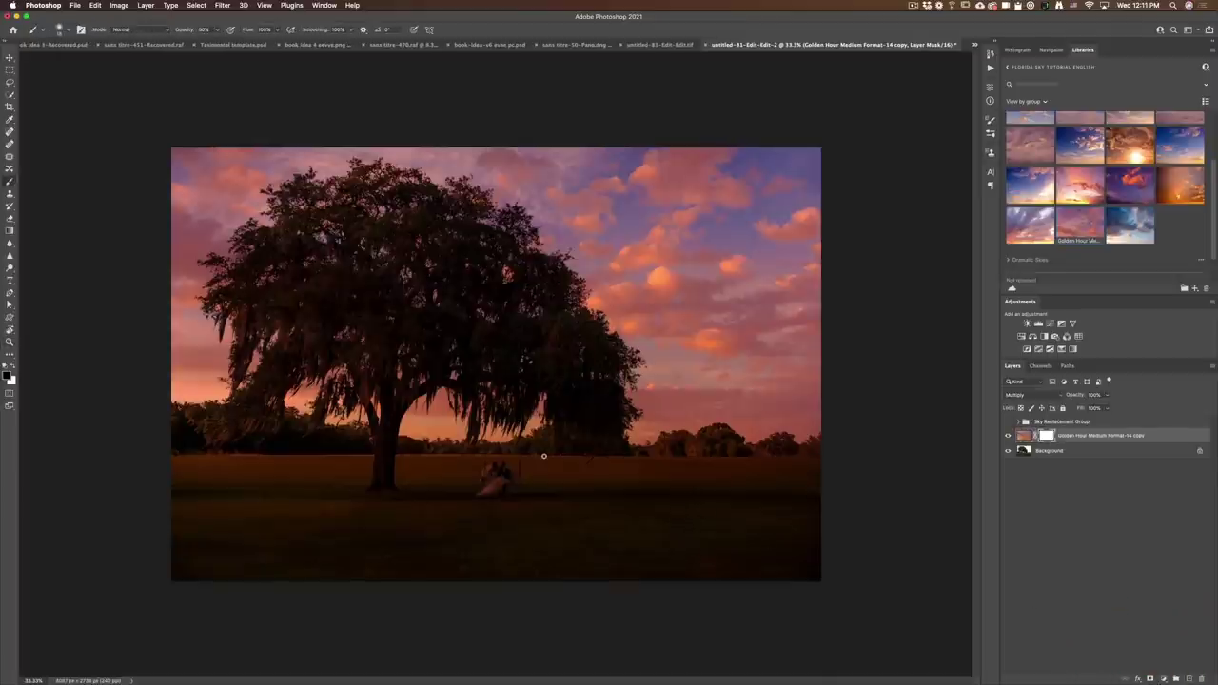
pyautogui.moveTo(543, 457); pyautogui.dragTo(631, 465)
pyautogui.click(217, 29)
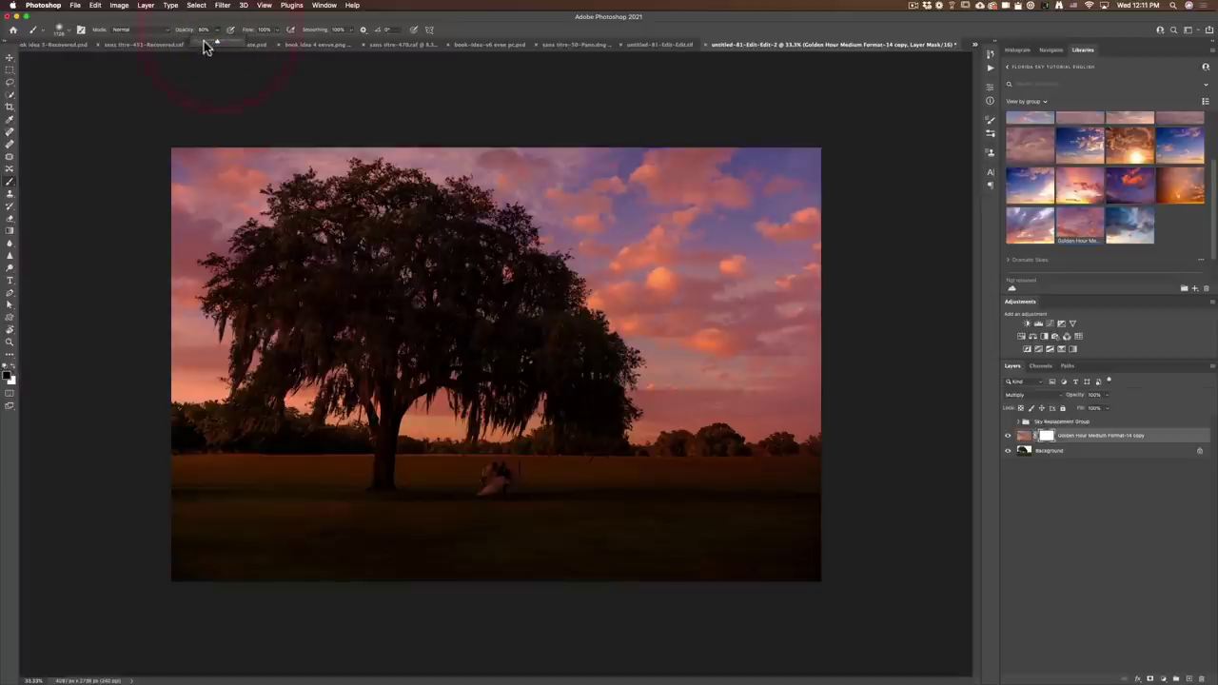
pyautogui.moveTo(207, 46); pyautogui.dragTo(202, 46)
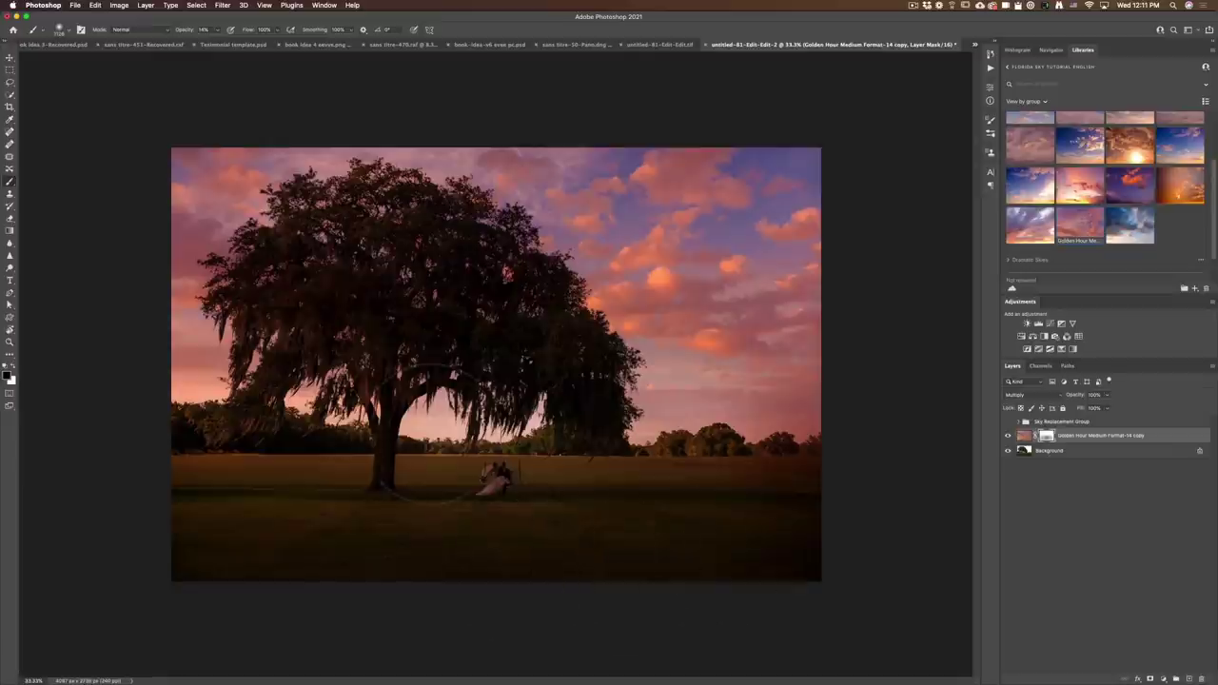
pyautogui.moveTo(219, 343)
pyautogui.mouseDown()
pyautogui.moveTo(212, 320)
pyautogui.moveTo(190, 408)
pyautogui.mouseUp()
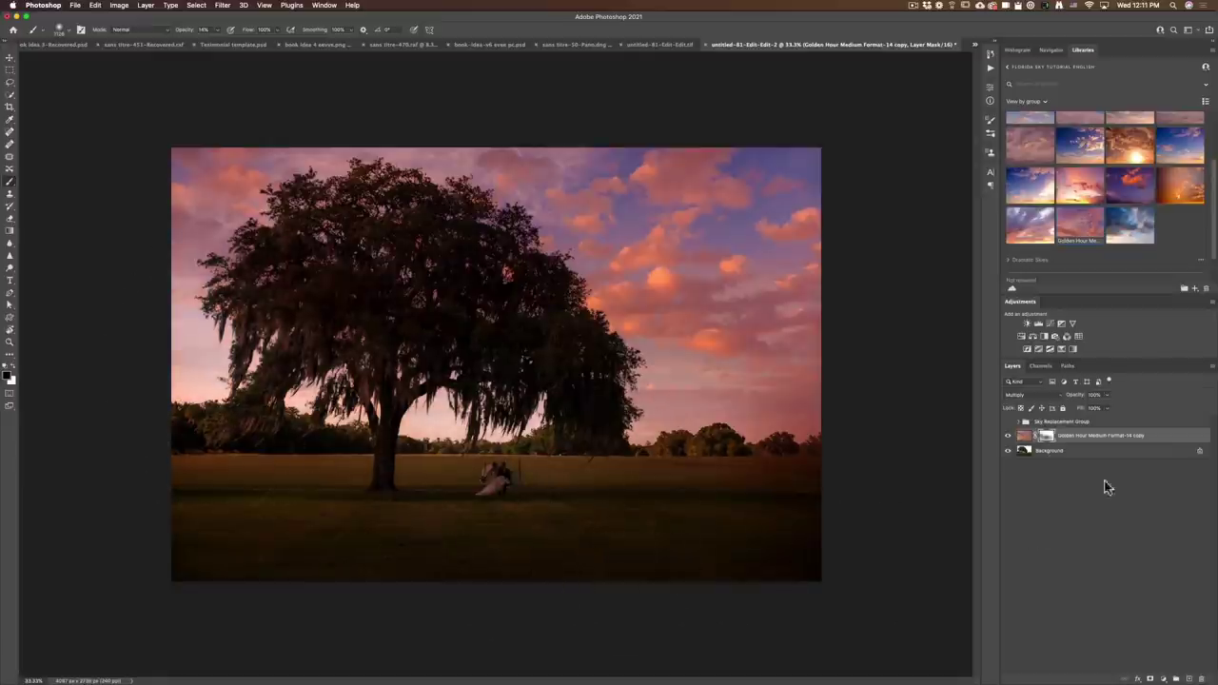
# Compare the photo with and without the masked sky, and refine the mask around the couple and horizon.
pyautogui.click(1007, 435)
pyautogui.click(1008, 436)
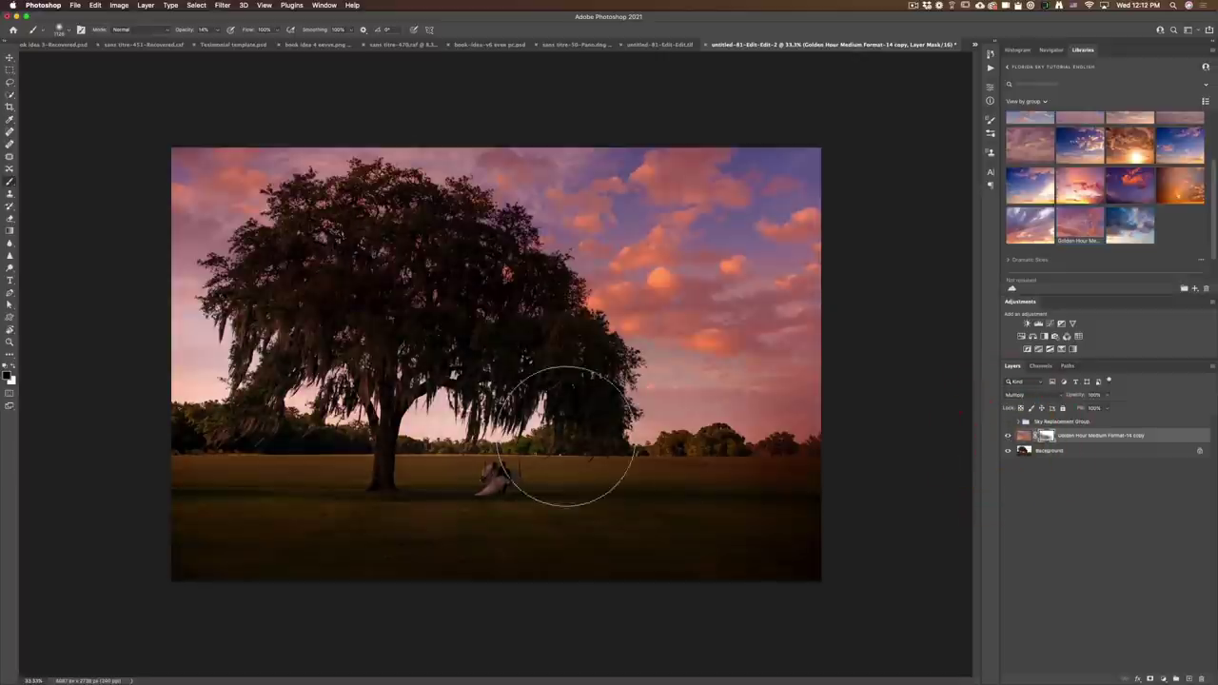
pyautogui.press('x')
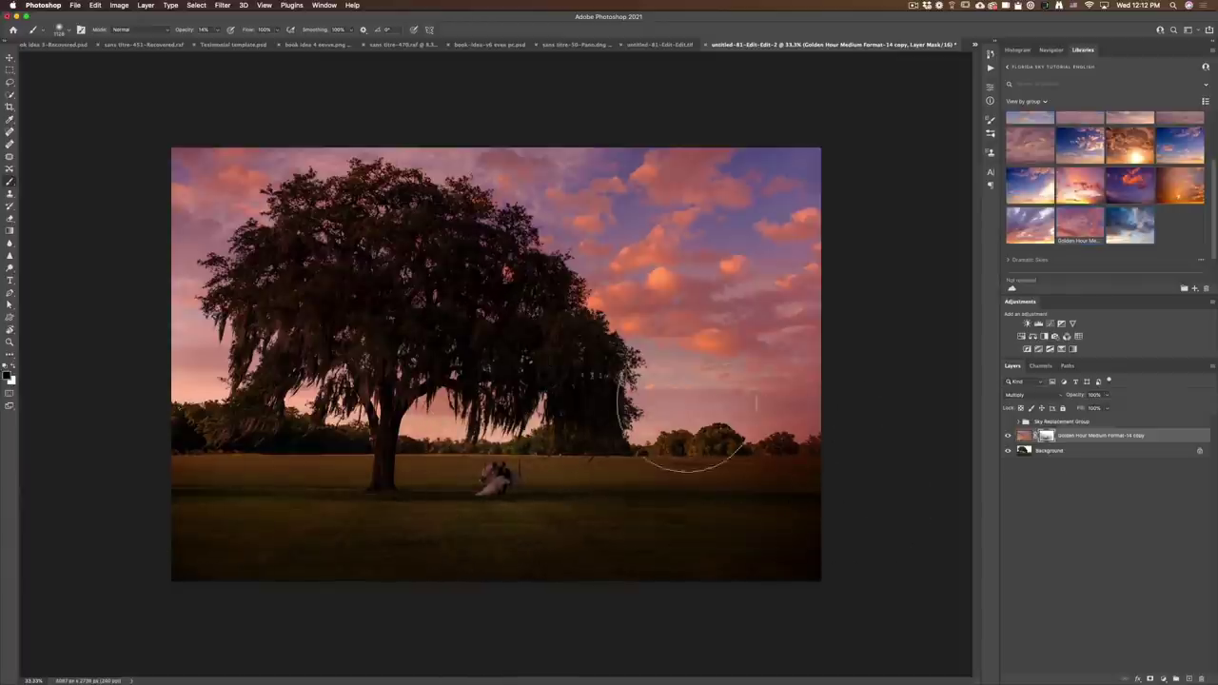
pyautogui.press('z')
pyautogui.click(626, 293)
pyautogui.keyDown('alt'); pyautogui.click(634, 347); pyautogui.keyUp('alt')
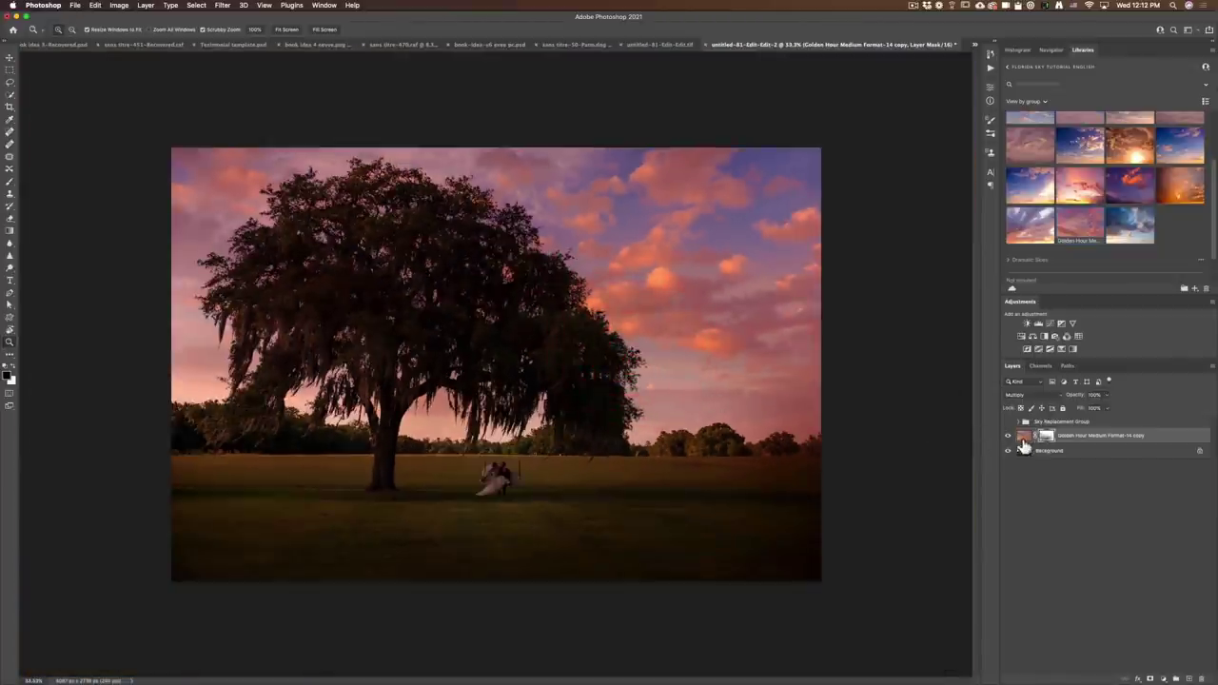
# Compare the multiplied sky with the Sky Replacement Group by toggling their visibility, leaving the Golden Hour layer shown.
pyautogui.click(1009, 430)
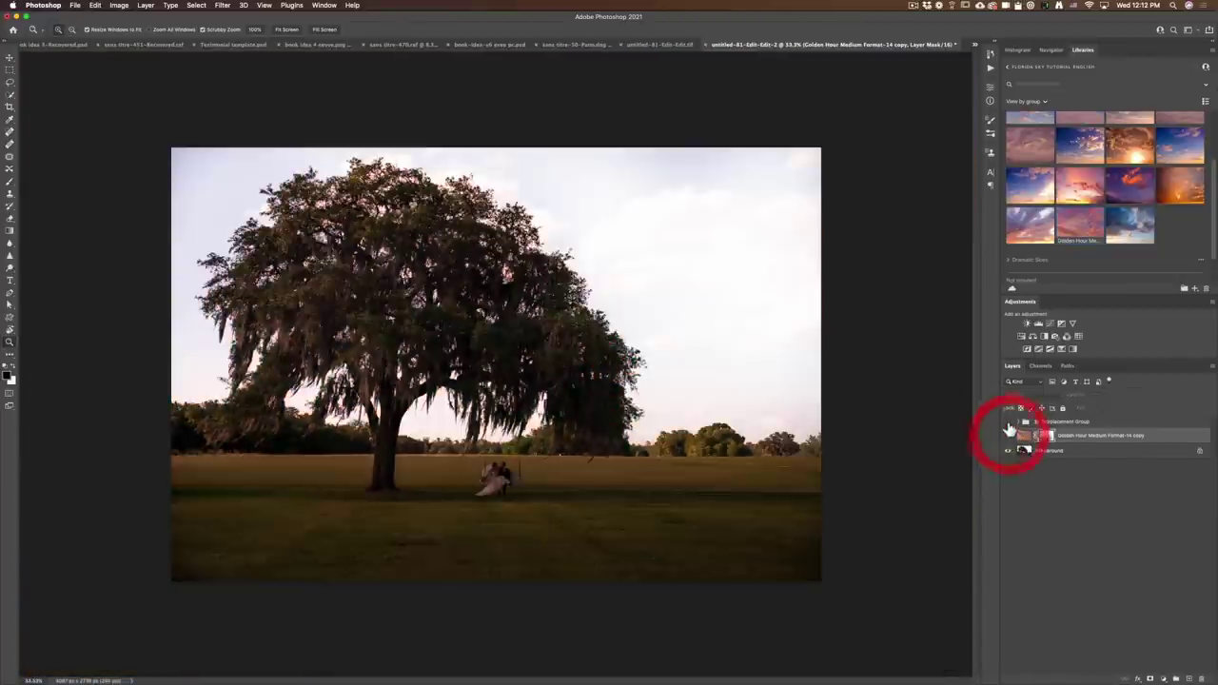
pyautogui.click(1008, 424)
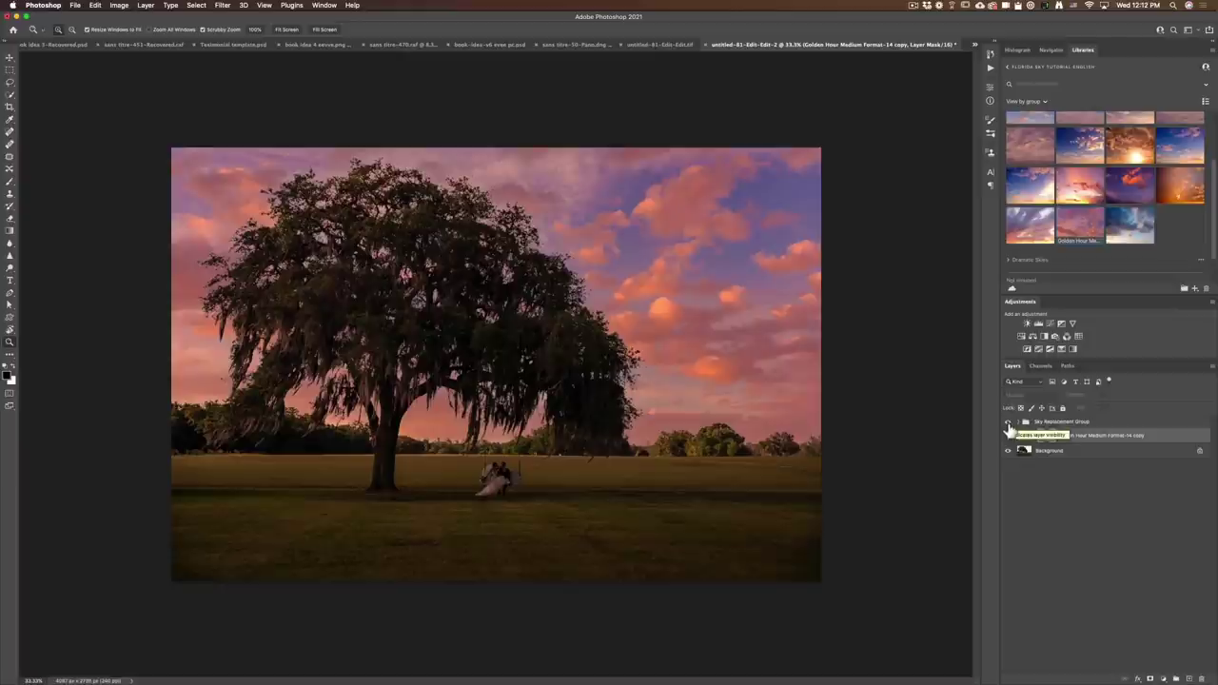
pyautogui.click(1010, 429)
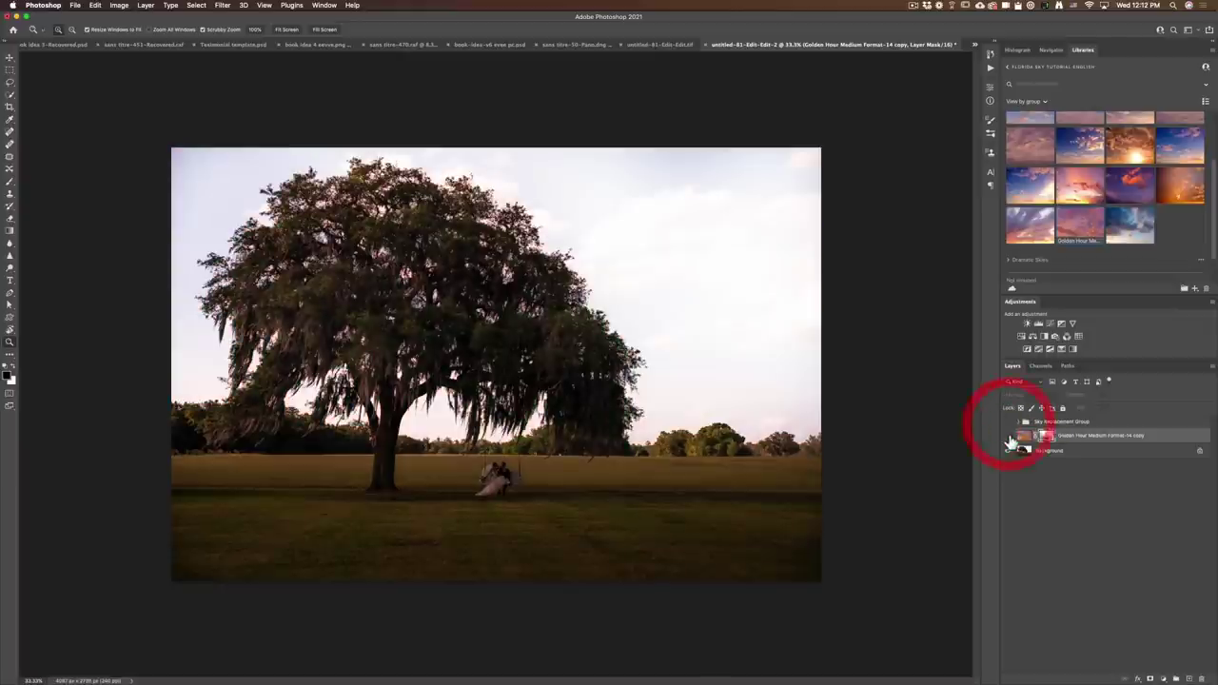
pyautogui.click(1009, 435)
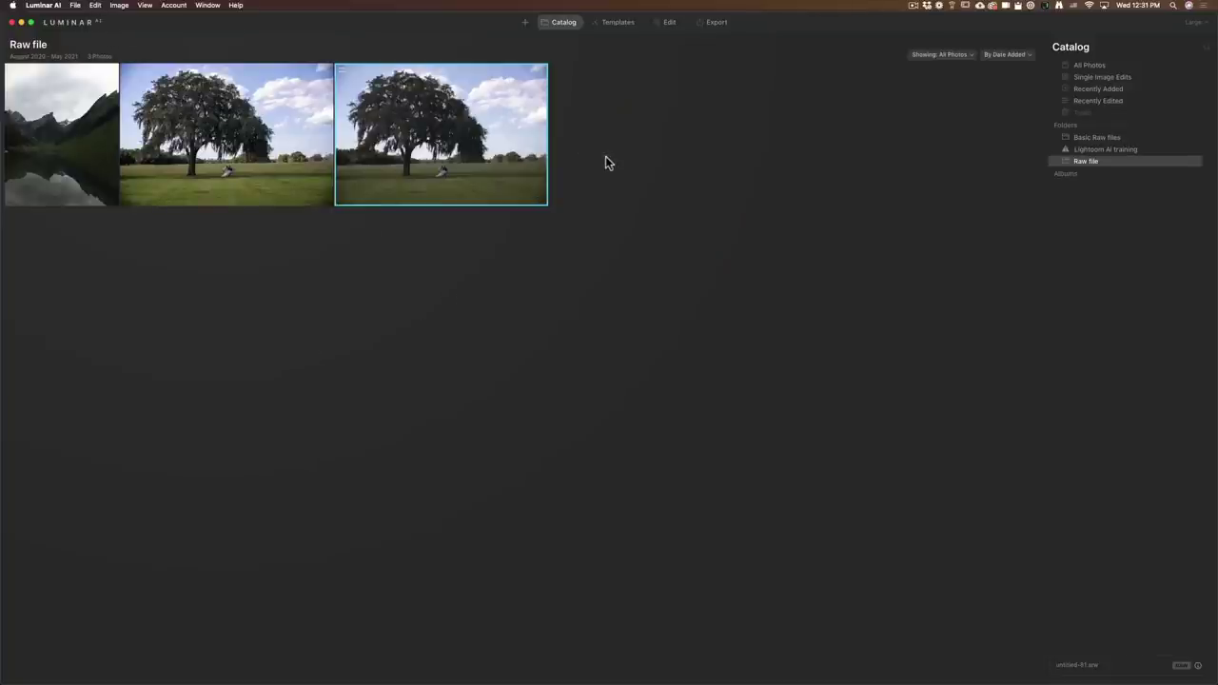
# Switch to Luminar AI and open the untitled-81.arw tree photo from the Raw file folder for editing.
pyautogui.doubleClick(463, 112)
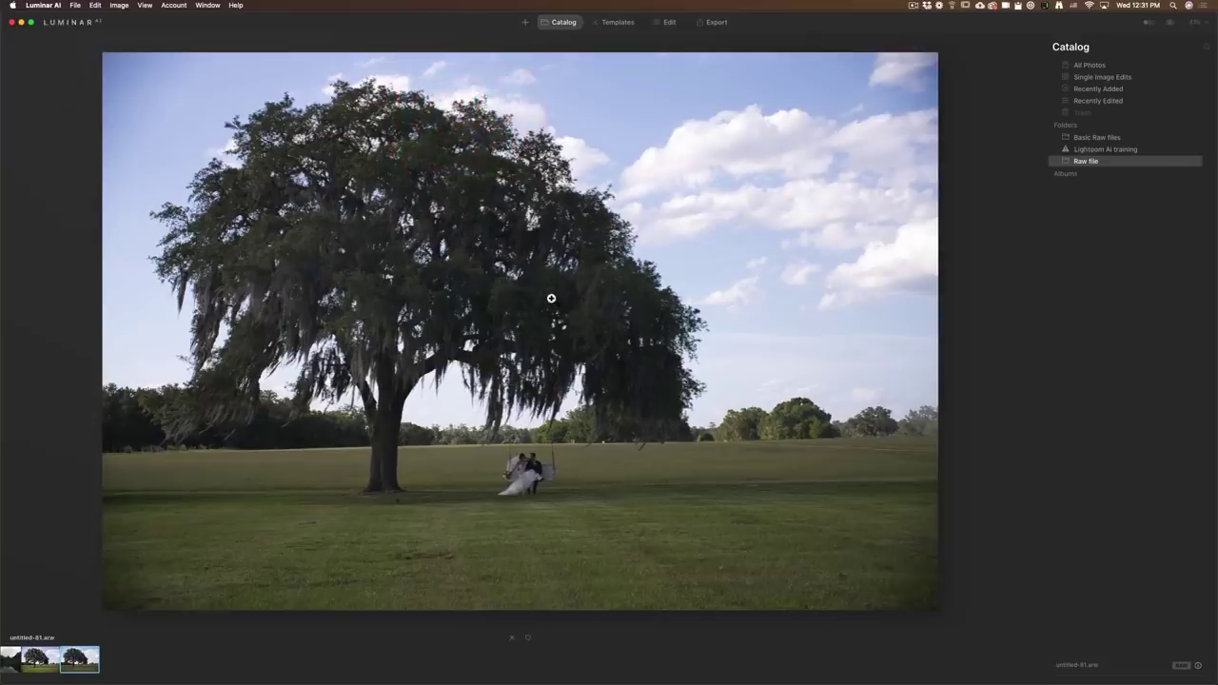
pyautogui.click(672, 22)
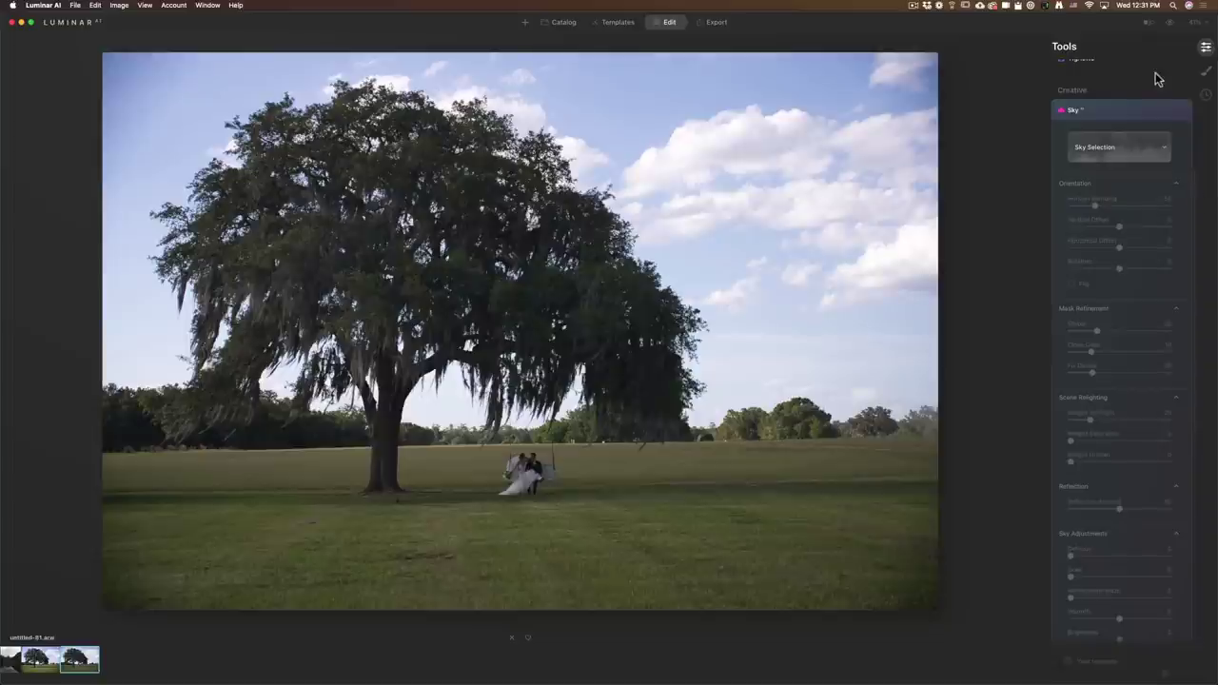
pyautogui.click(1157, 79)
pyautogui.press('super+1')
pyautogui.press('super+minus')
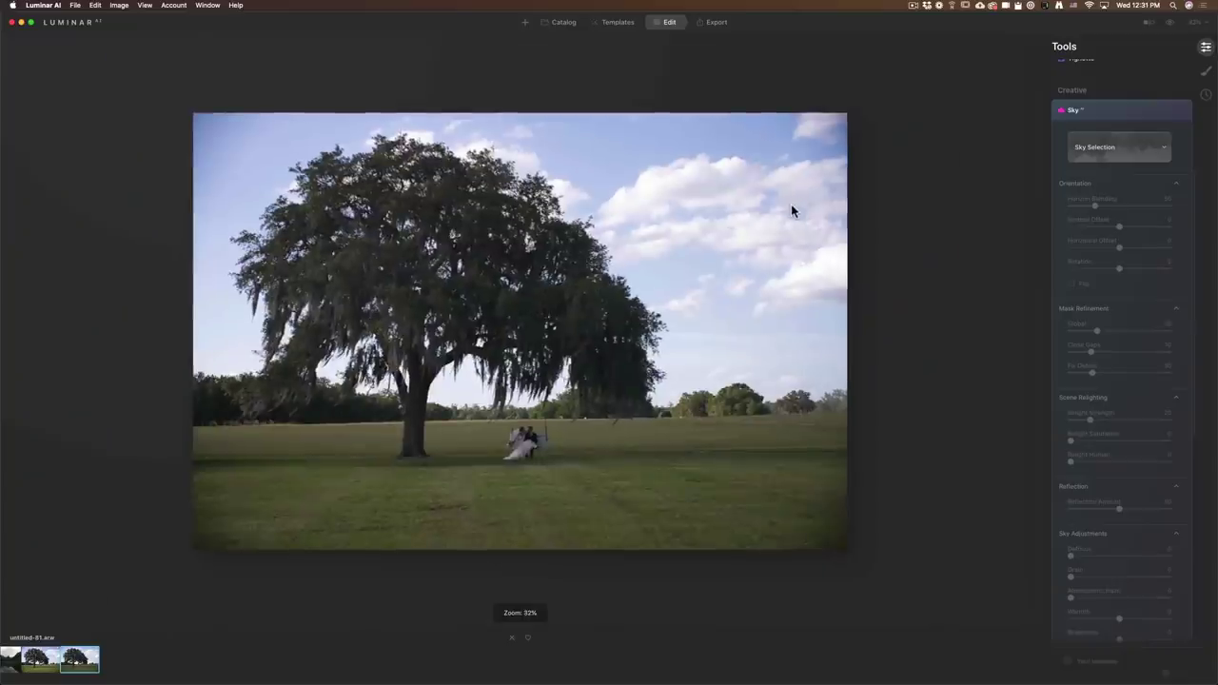
pyautogui.click(938, 183)
pyautogui.click(1201, 155)
pyautogui.scroll(5, 1195, 166)
pyautogui.click(1202, 49)
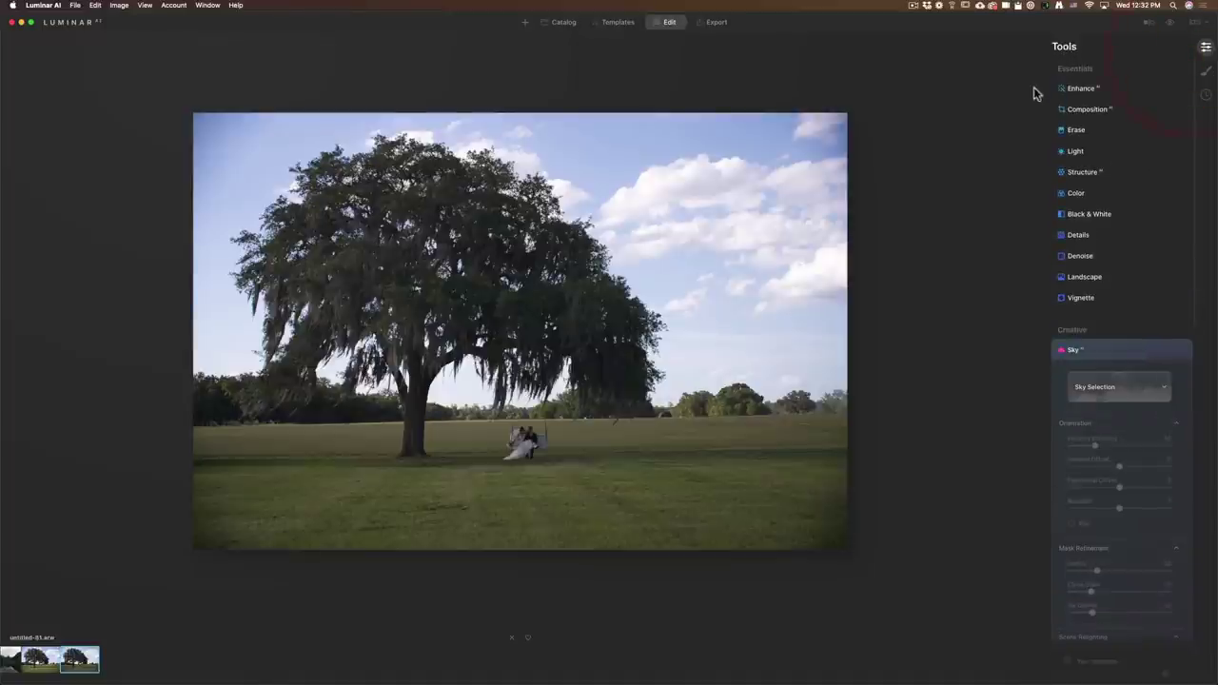
# Show the Custom category of skies in the Sky AI sky selection.
pyautogui.scroll(-4, 1165, 220)
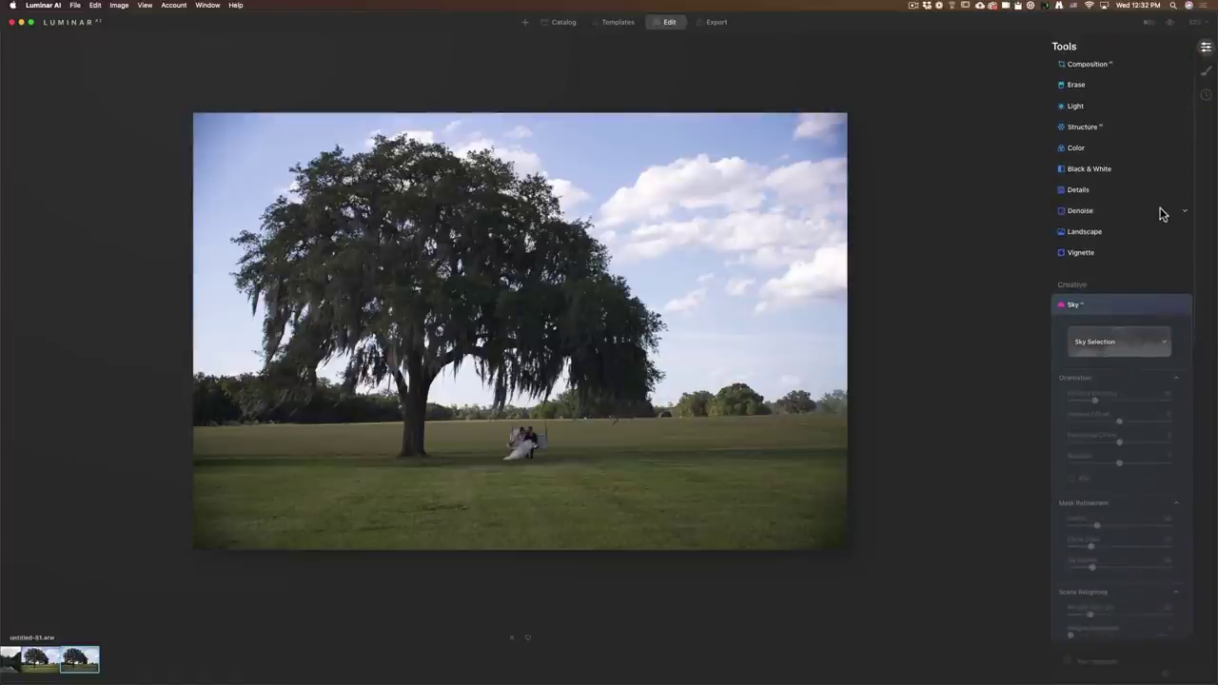
pyautogui.click(1121, 259)
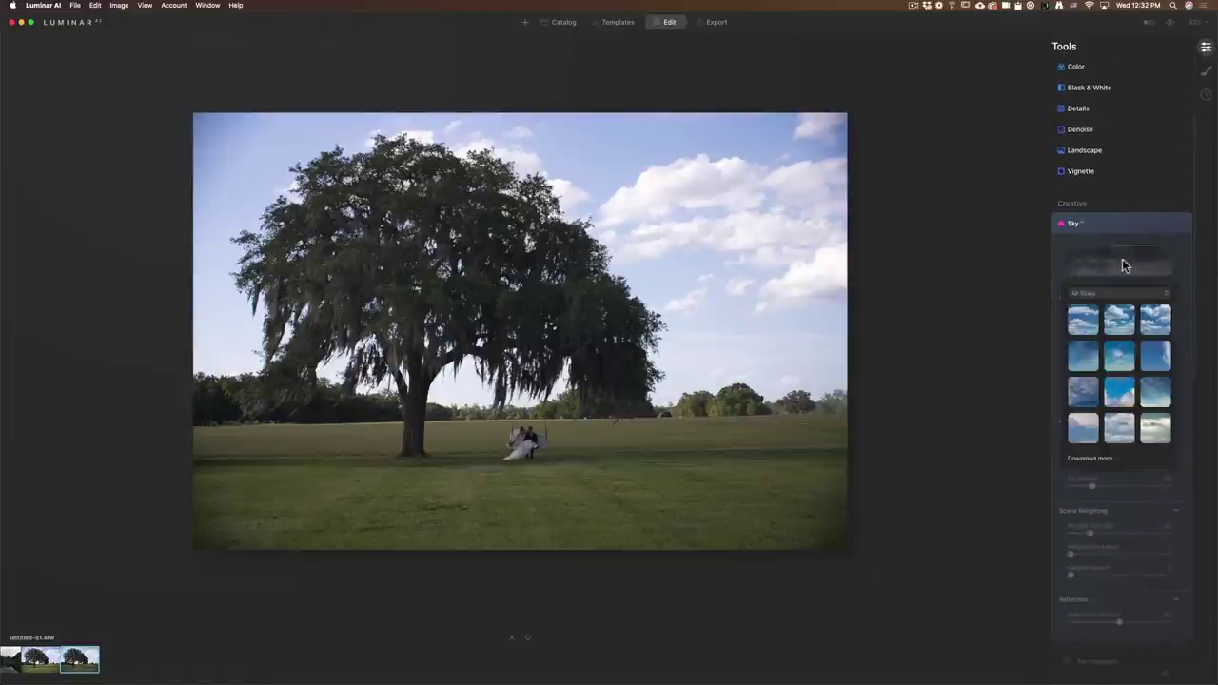
pyautogui.click(1165, 294)
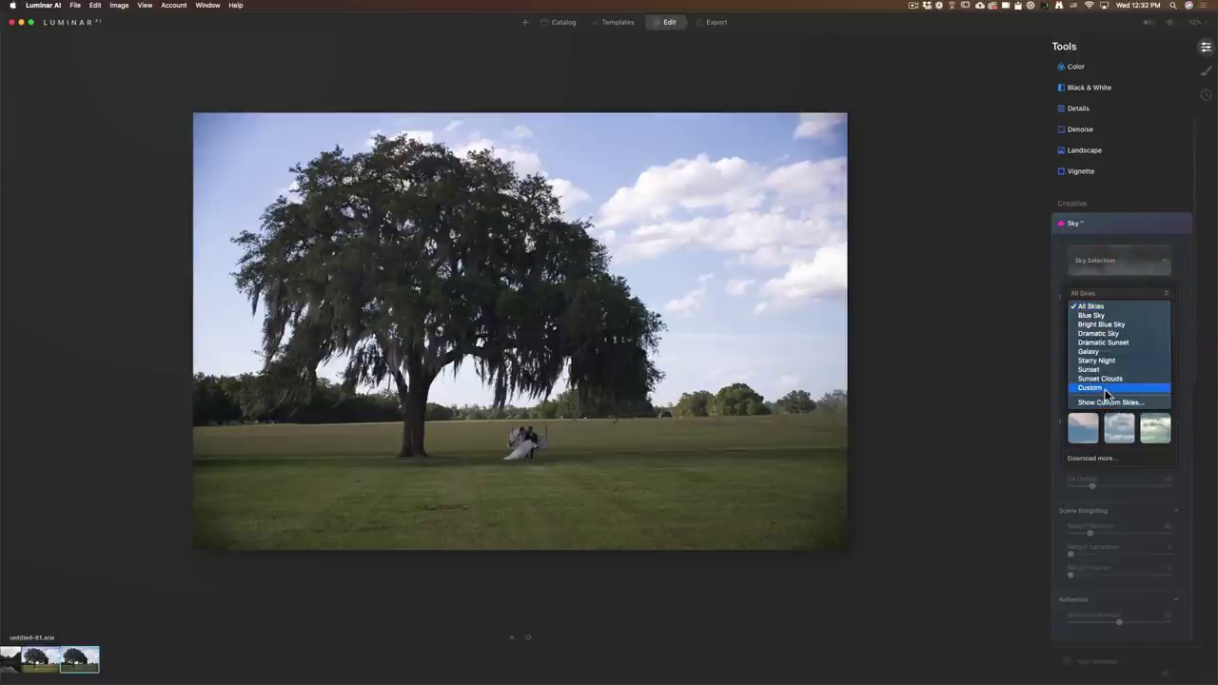
pyautogui.click(1107, 388)
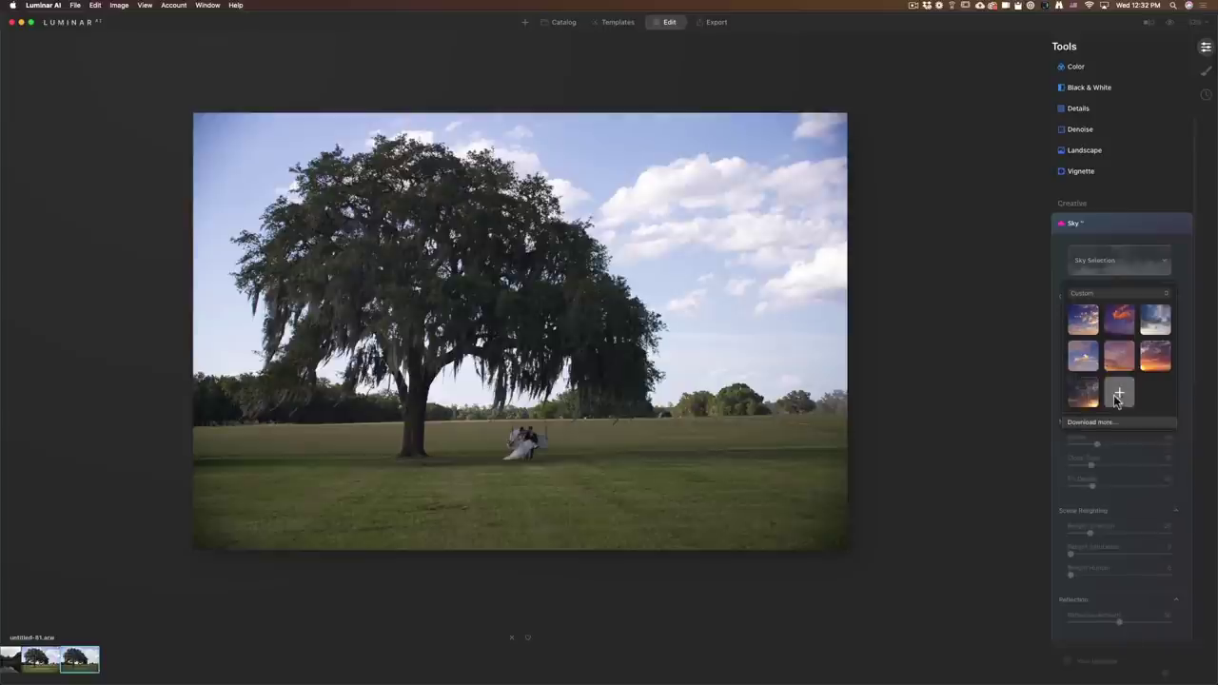
# Add image 14 from the Golden Hour Skies Medium Format folder as a custom sky, replacing the existing copy, to apply it to the photo.
pyautogui.click(1121, 395)
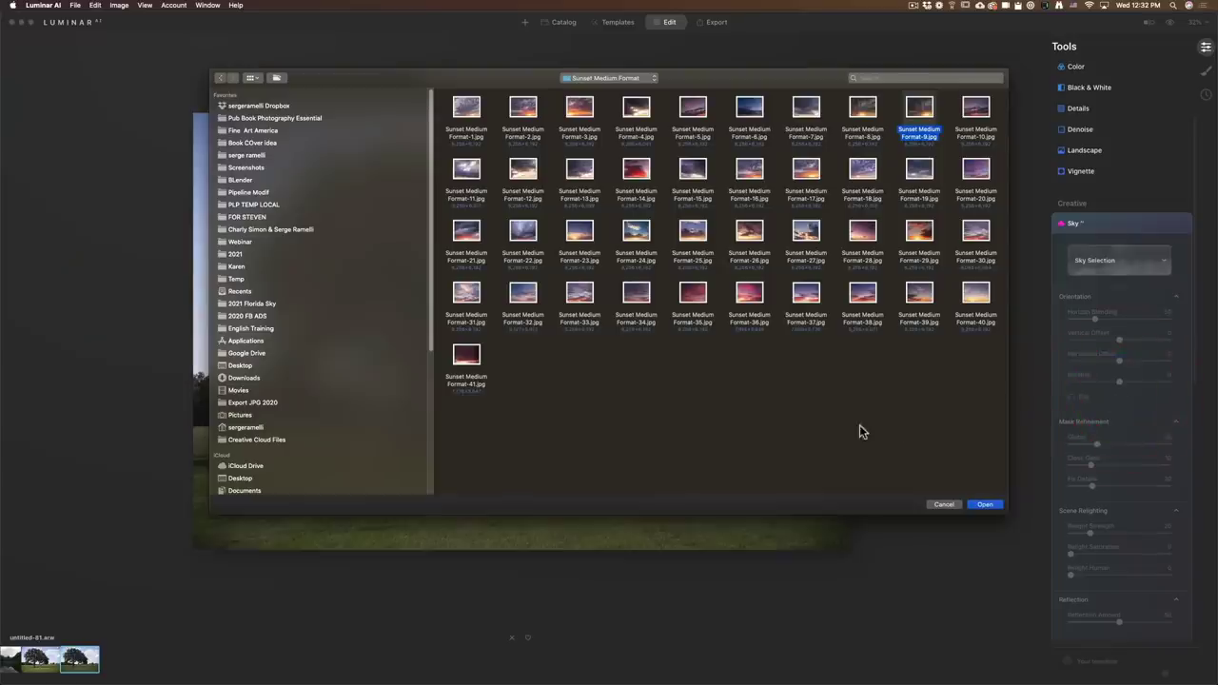
pyautogui.click(628, 82)
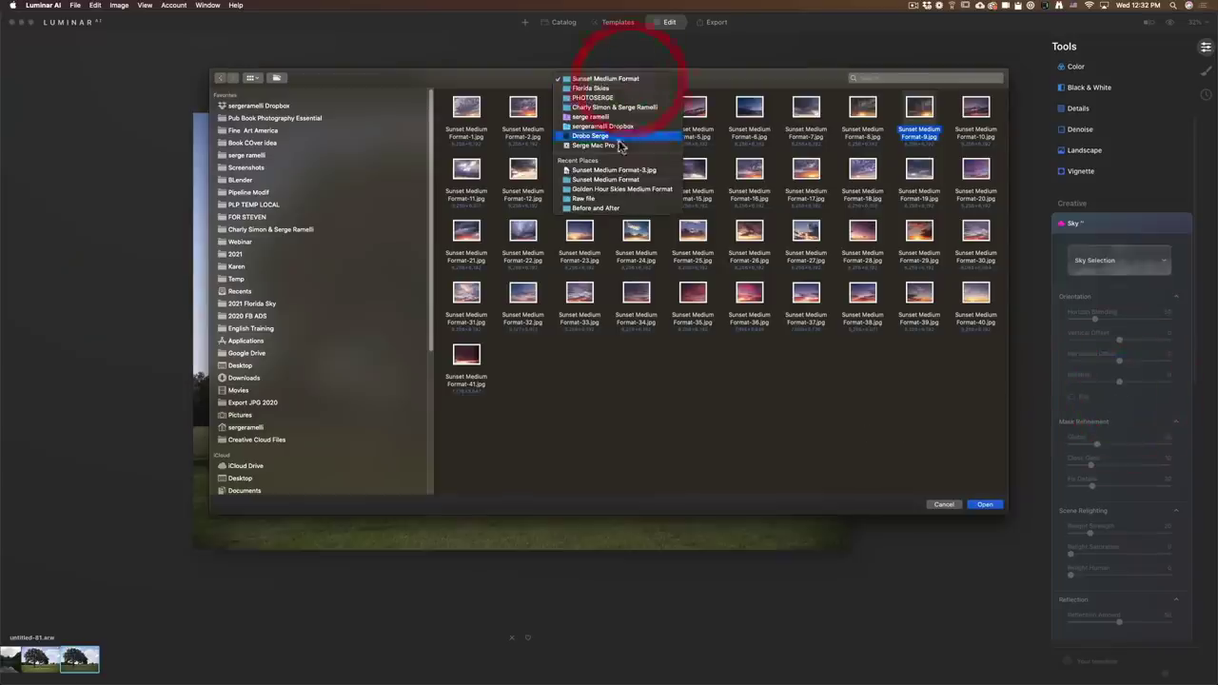
pyautogui.click(616, 195)
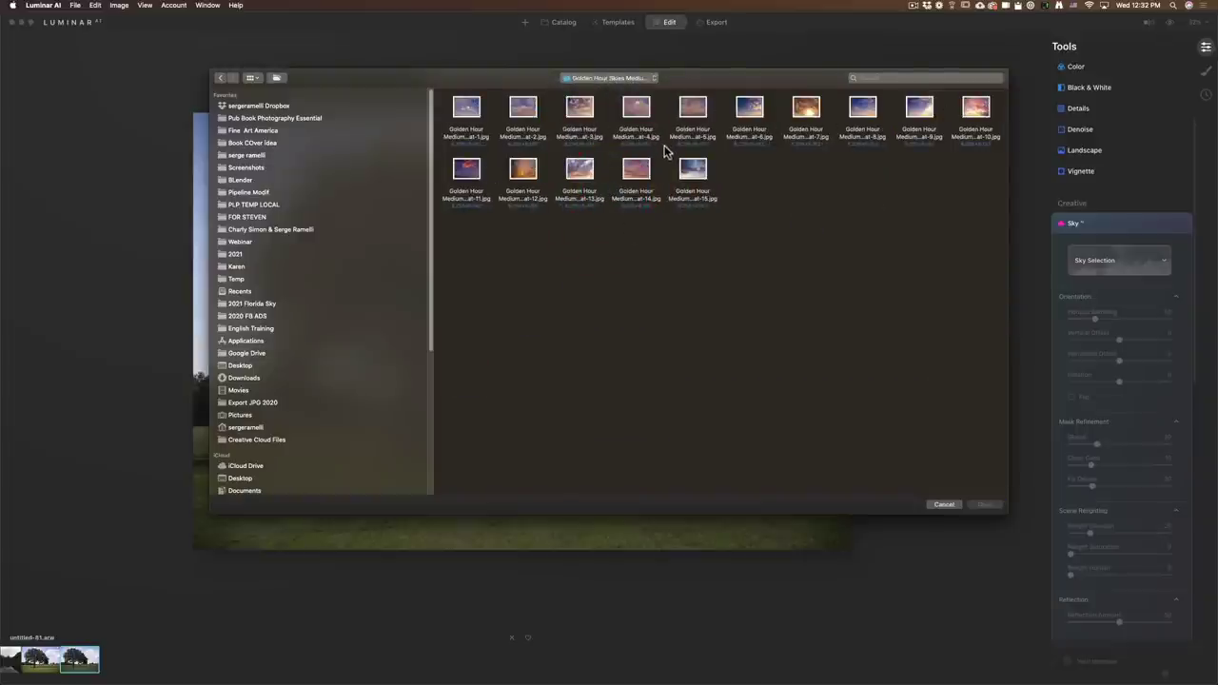
pyautogui.click(638, 170)
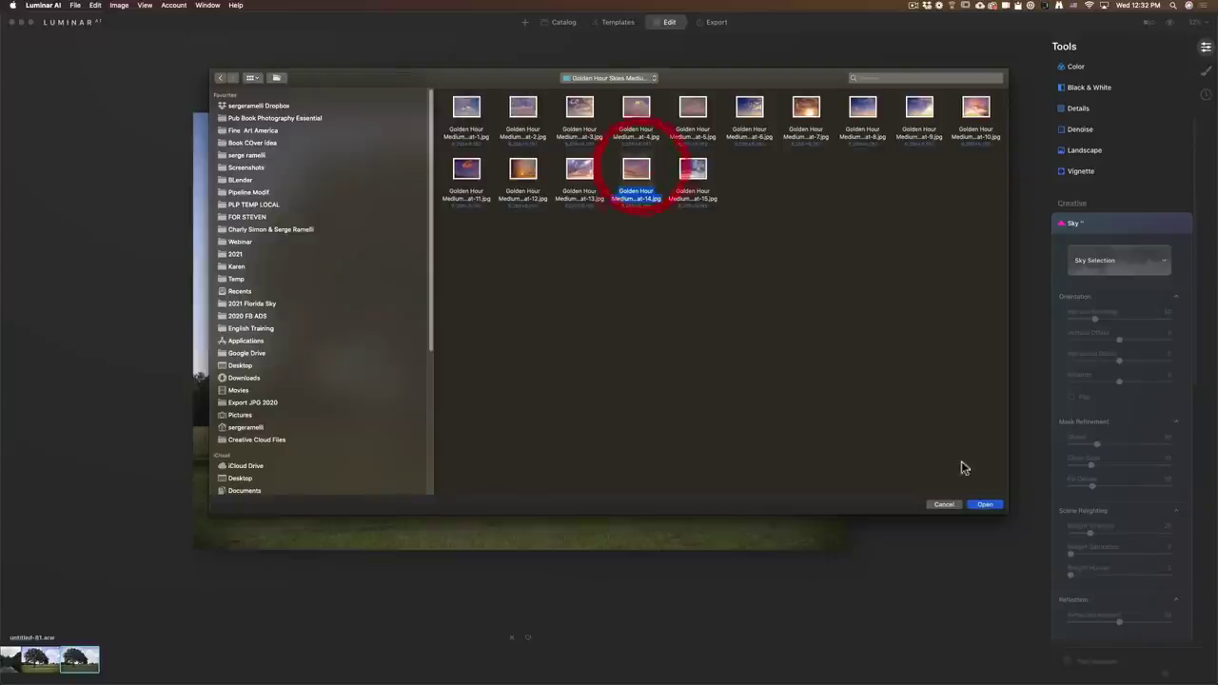
pyautogui.click(986, 505)
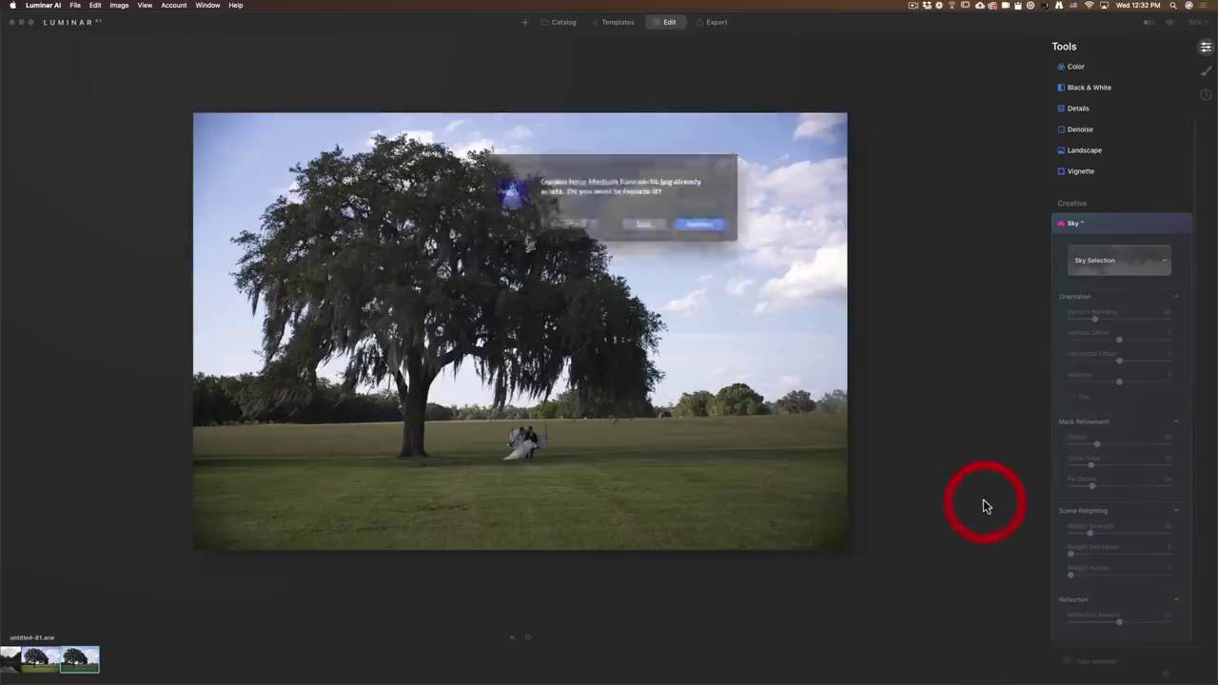
pyautogui.click(682, 222)
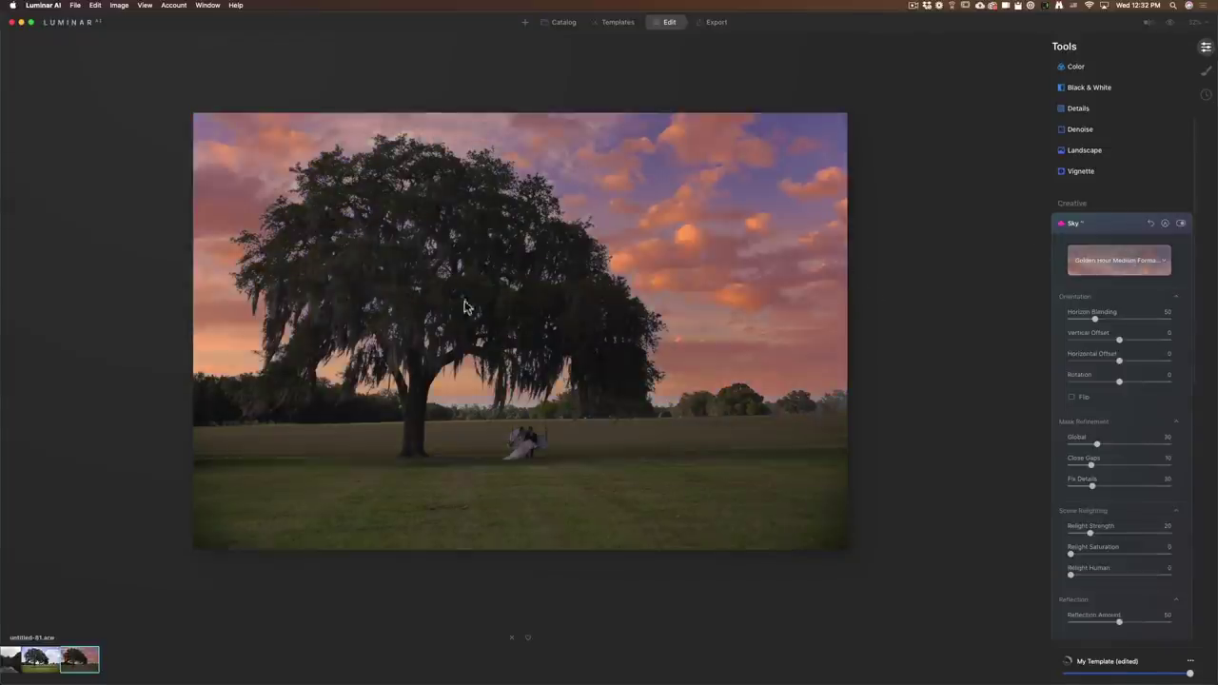
# Examine at 100% how the replacement sky blends with the tree's branches and the horizon.
pyautogui.click(479, 276)
pyautogui.click(562, 299)
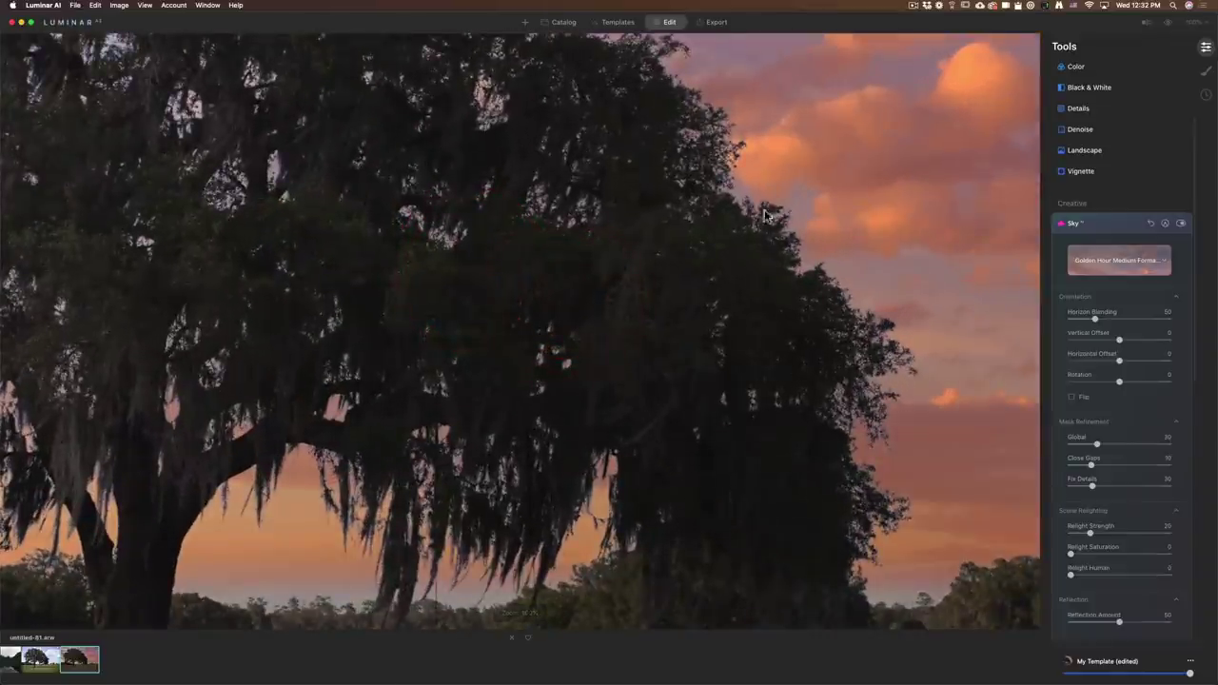
pyautogui.moveTo(427, 400); pyautogui.dragTo(588, 307)
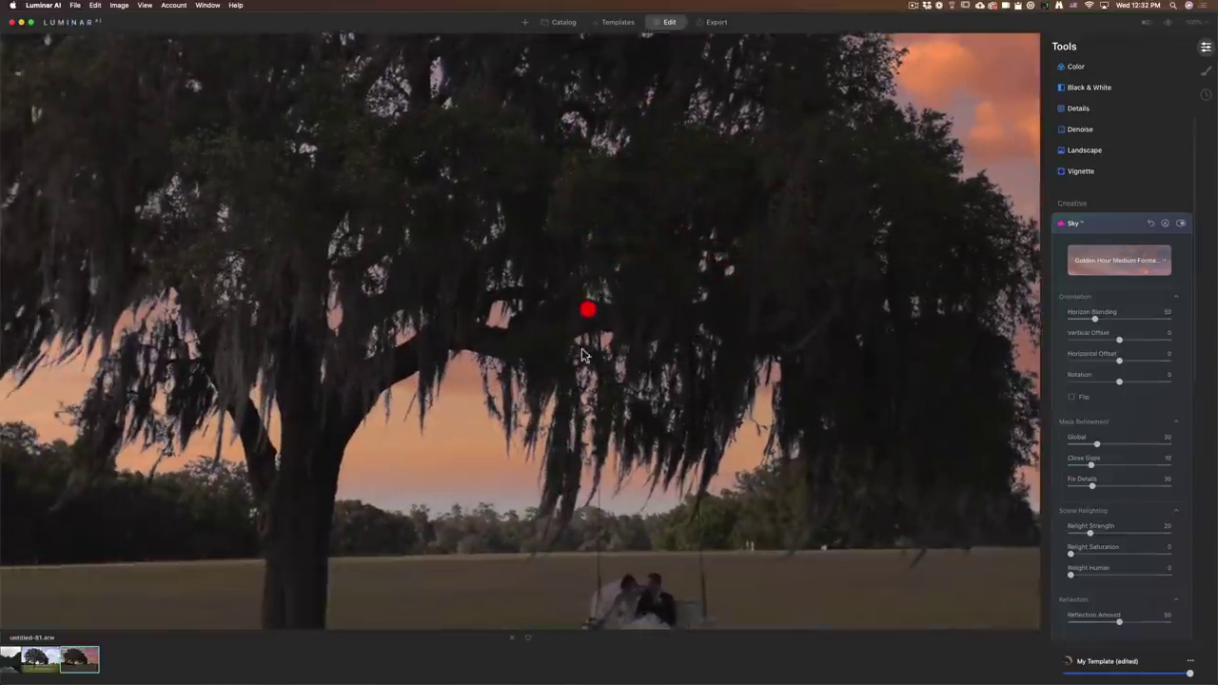
pyautogui.moveTo(692, 336); pyautogui.dragTo(623, 356)
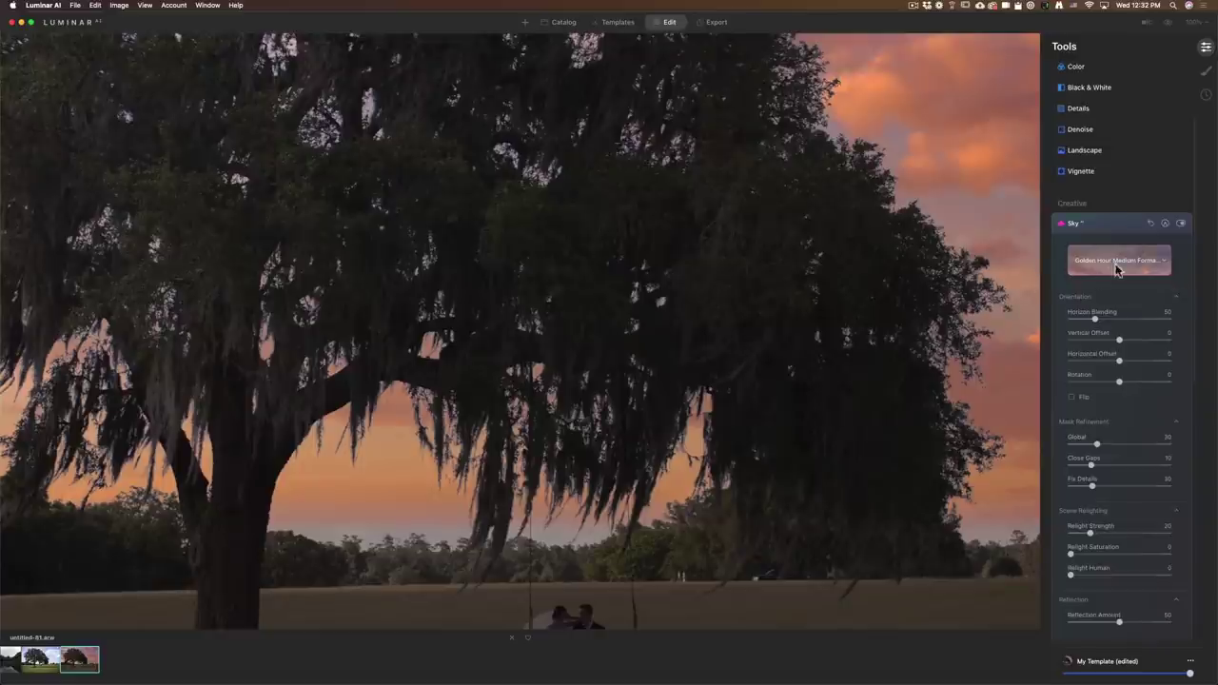
# Collapse the Orientation, Mask Refinement, Scene Relighting, Reflection and Sky Adjustments sections of Sky AI.
pyautogui.click(1175, 297)
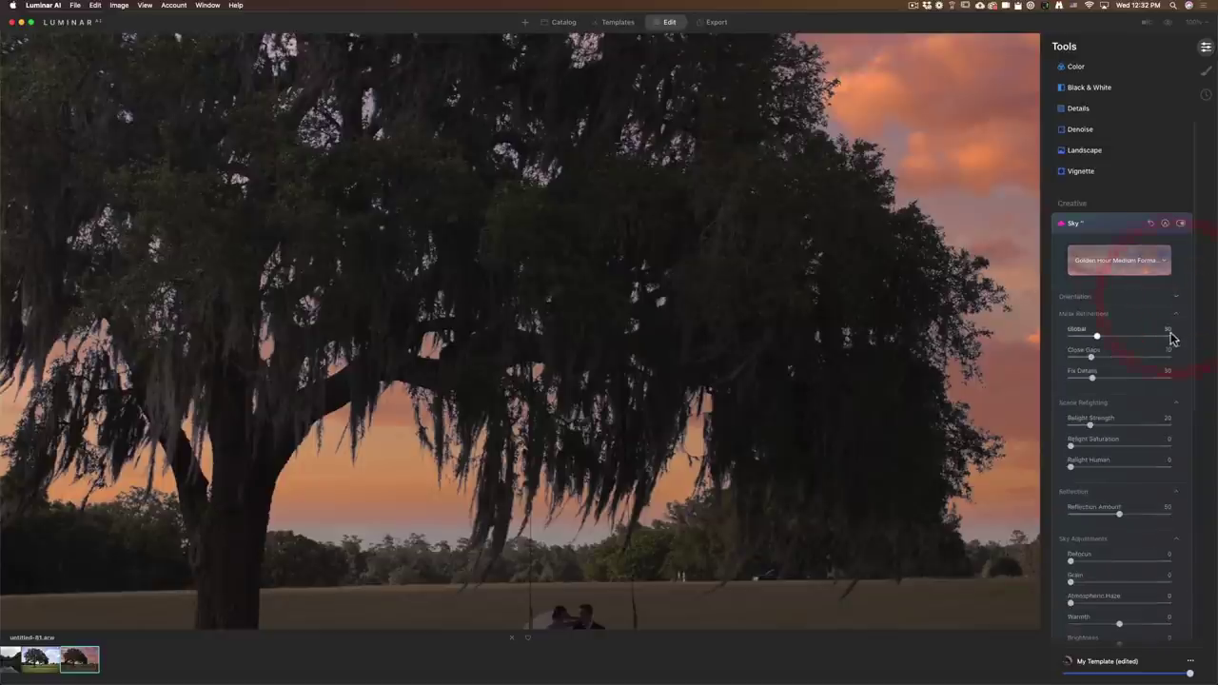
pyautogui.click(1176, 313)
pyautogui.click(1176, 330)
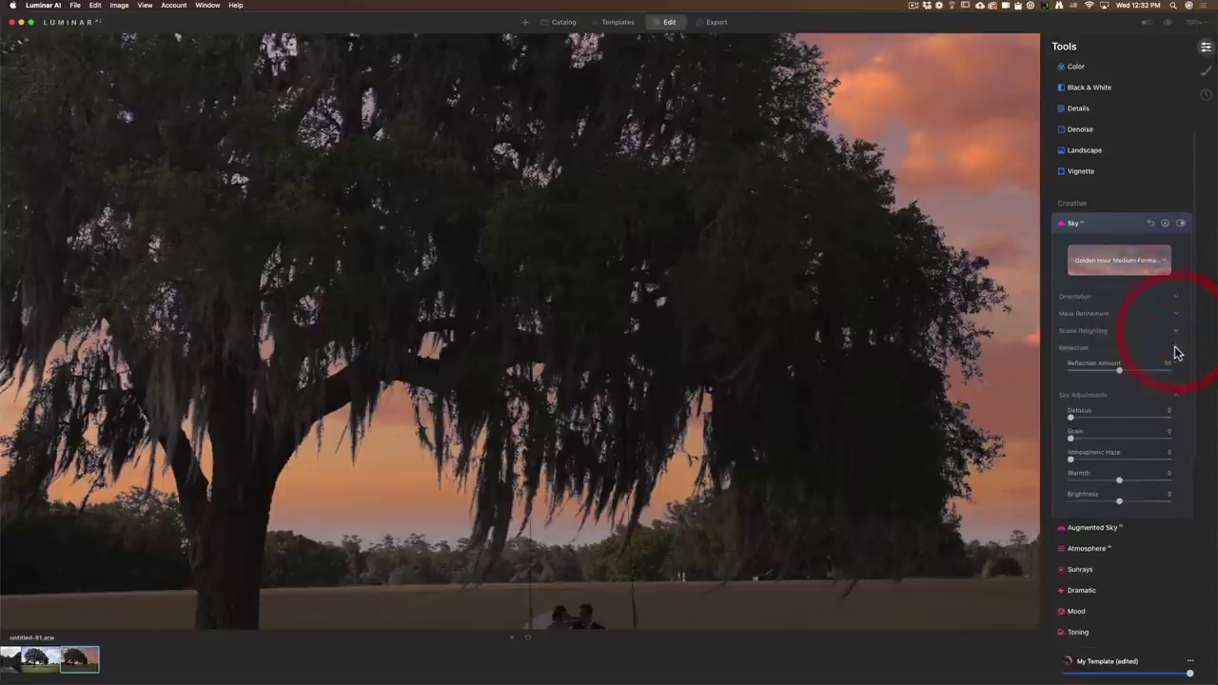
pyautogui.click(1176, 348)
pyautogui.click(1175, 366)
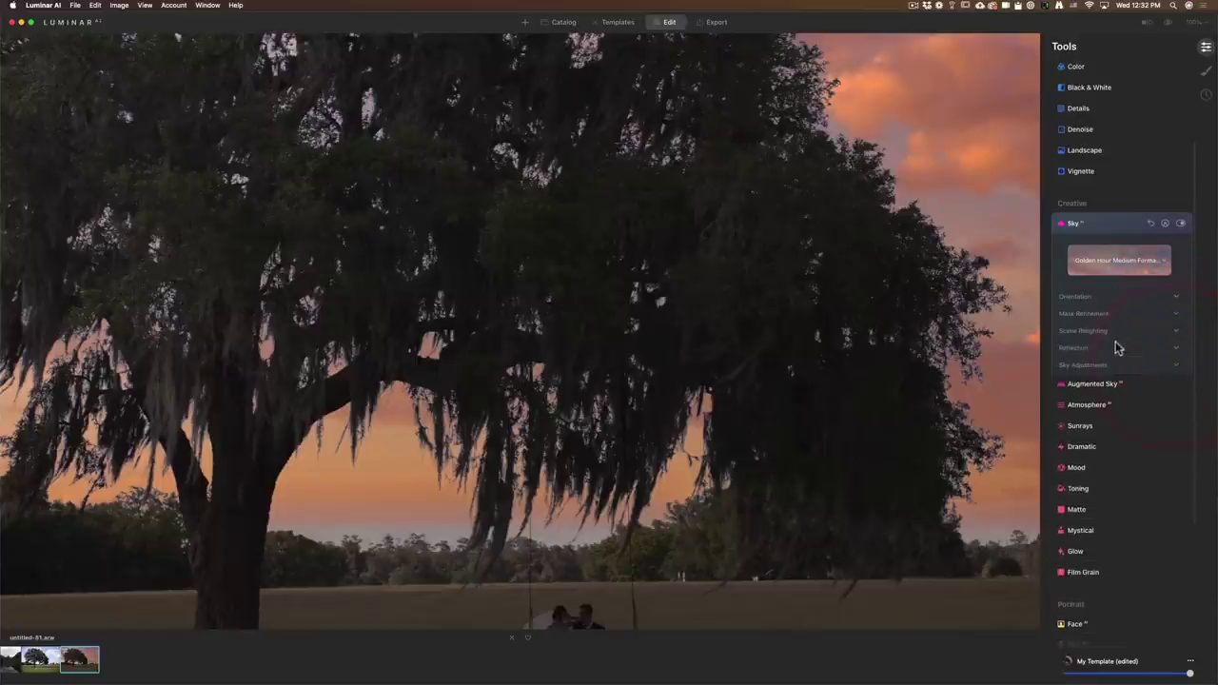
# Try the Flip option in the Orientation settings on the replacement sky.
pyautogui.click(1177, 298)
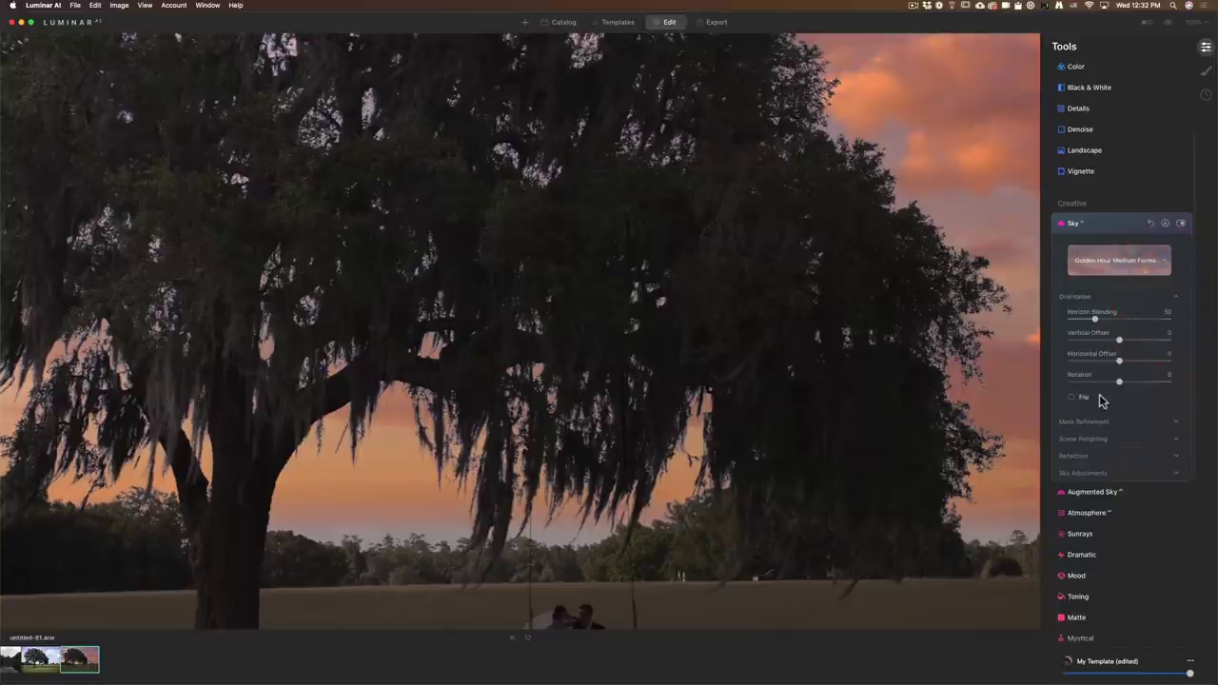
pyautogui.press('super+0')
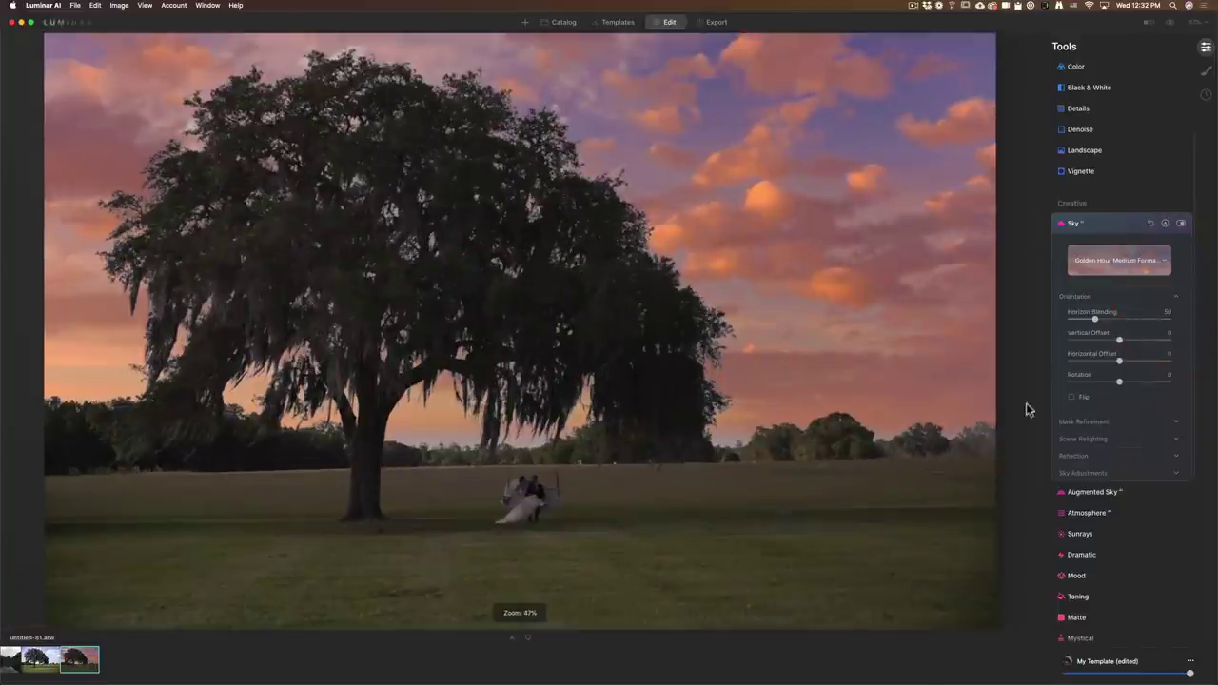
pyautogui.click(1073, 396)
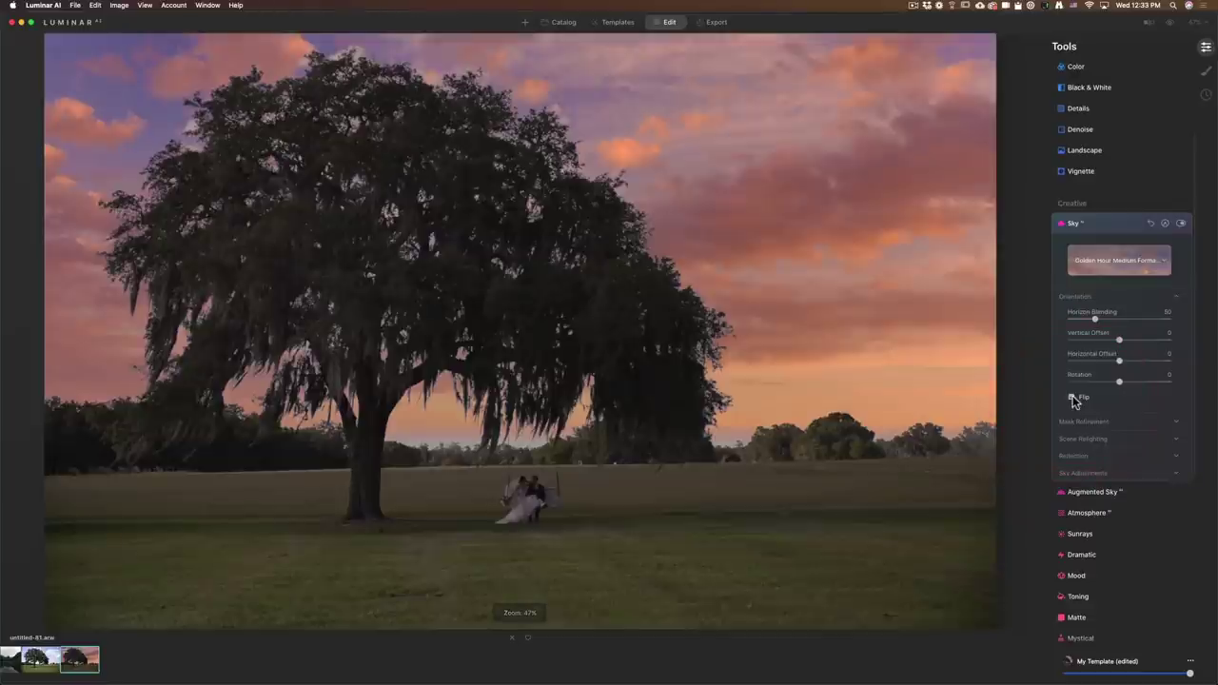
pyautogui.click(1073, 397)
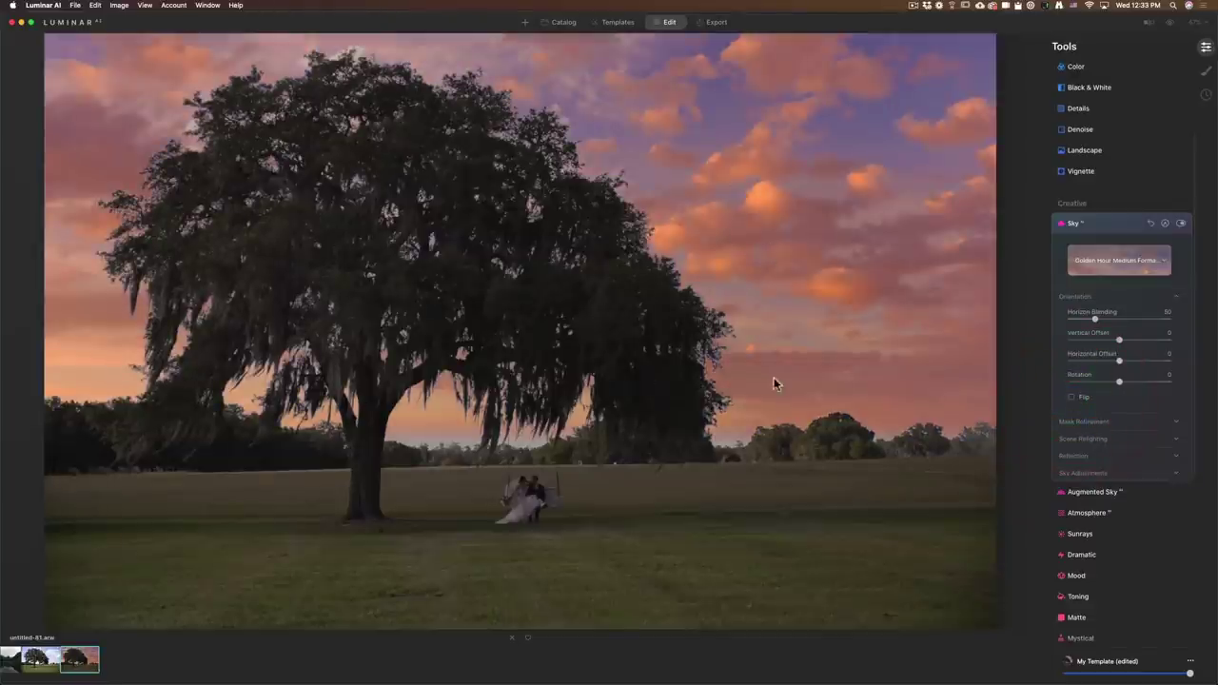
# Refine the sky mask by setting Global to 100 and Close Gaps to 12.
pyautogui.click(1099, 424)
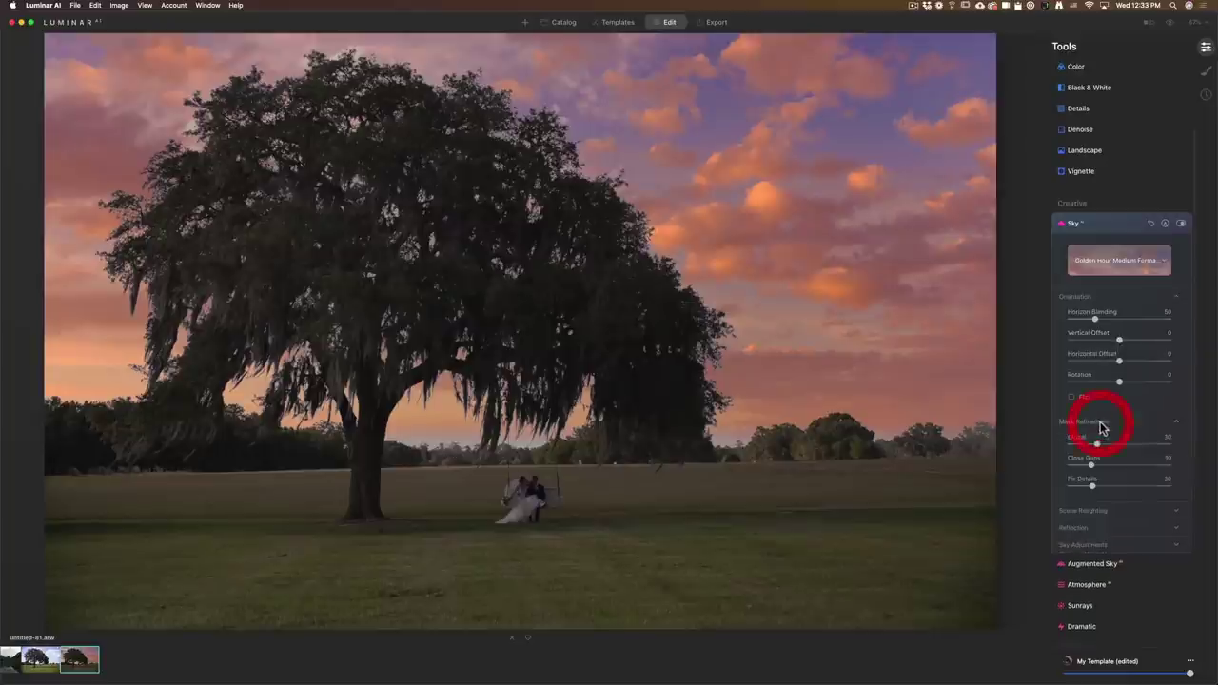
pyautogui.doubleClick(477, 404)
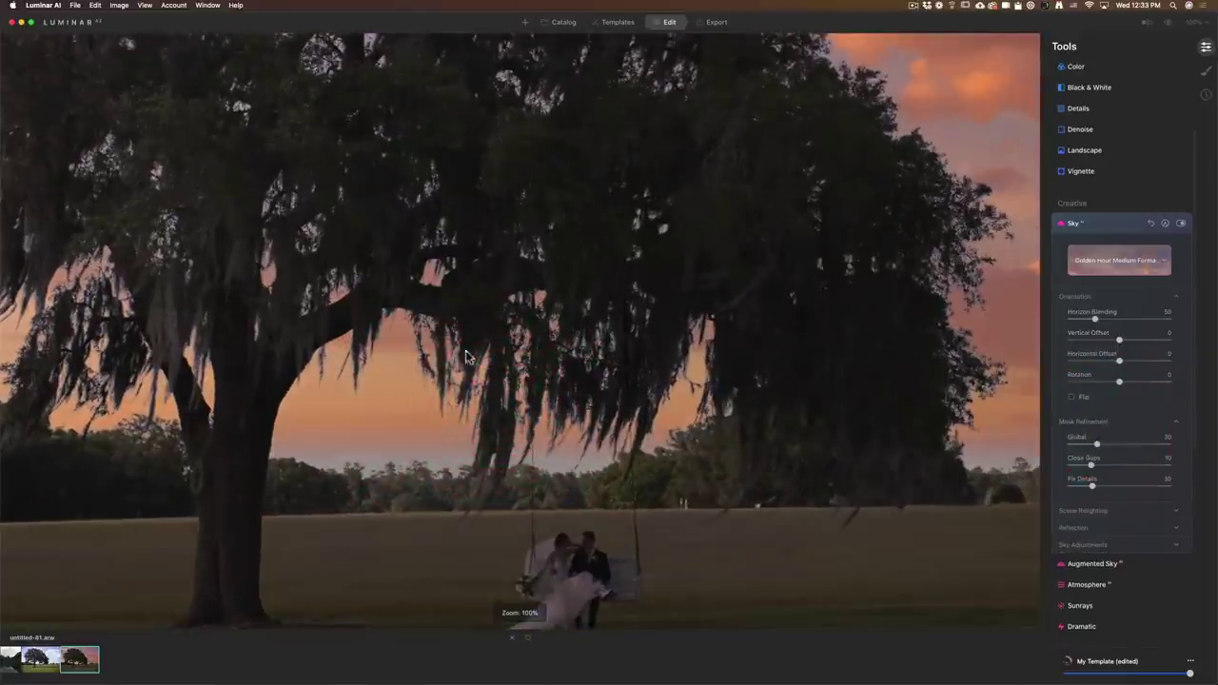
pyautogui.moveTo(1097, 446); pyautogui.dragTo(1150, 444)
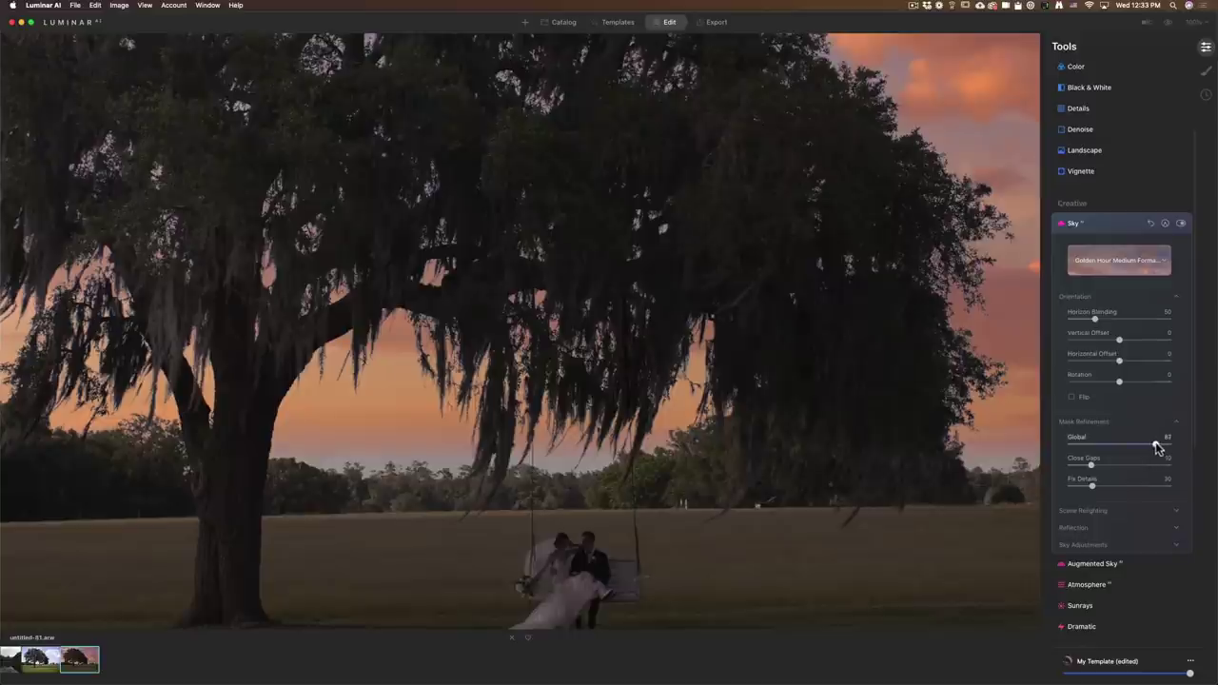
pyautogui.moveTo(1161, 447); pyautogui.dragTo(1161, 445)
pyautogui.moveTo(1161, 445); pyautogui.dragTo(1003, 444)
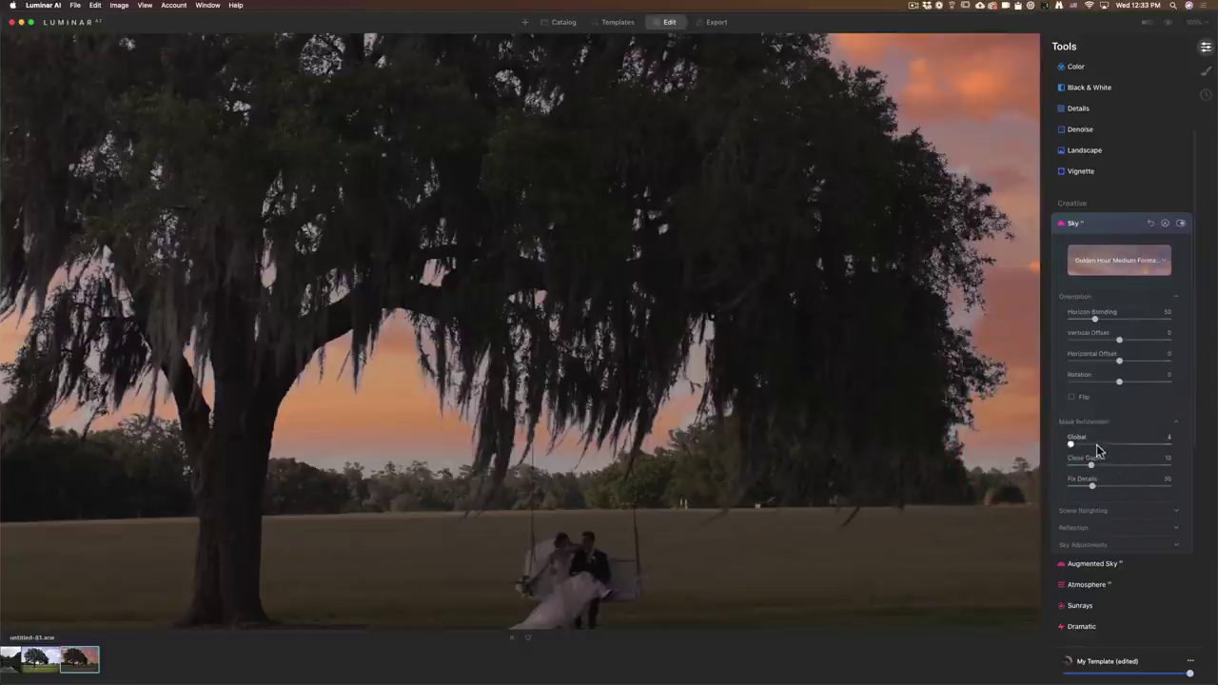
pyautogui.moveTo(1071, 444); pyautogui.dragTo(1204, 440)
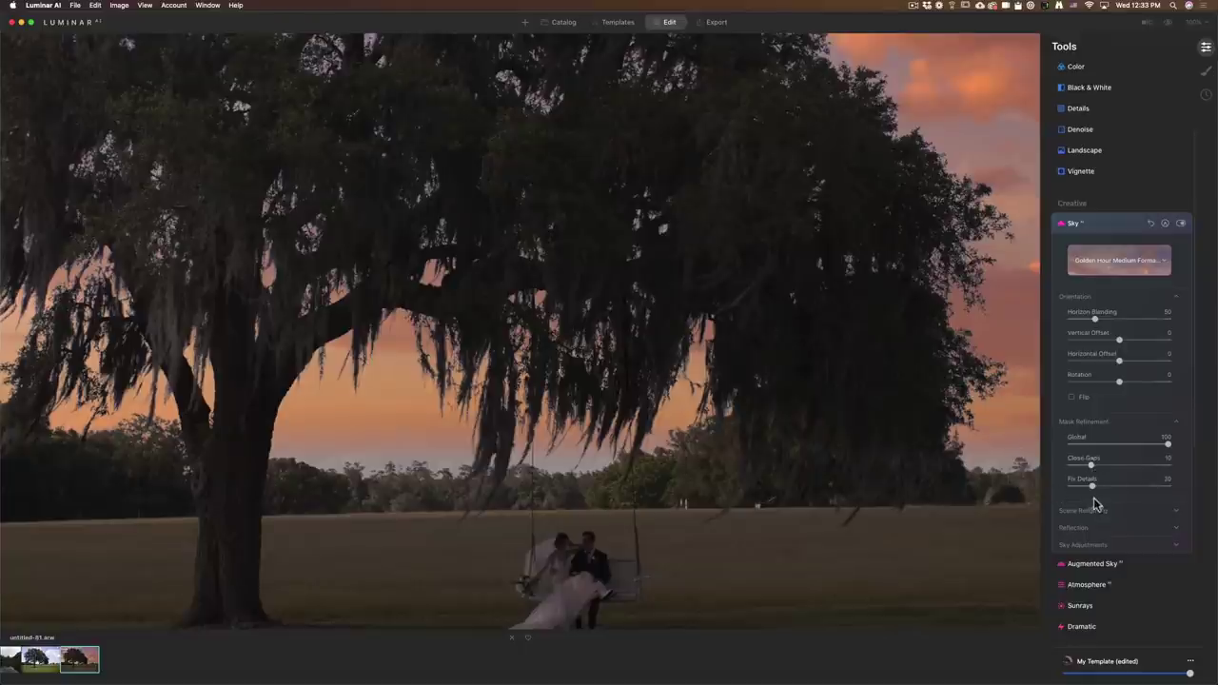
pyautogui.moveTo(1093, 466)
pyautogui.mouseDown()
pyautogui.moveTo(1110, 468)
pyautogui.moveTo(1098, 466)
pyautogui.mouseUp()
# Relight the scene to match the sky with Relight Strength at 100 and Relight Saturation at 63.
pyautogui.doubleClick(564, 347)
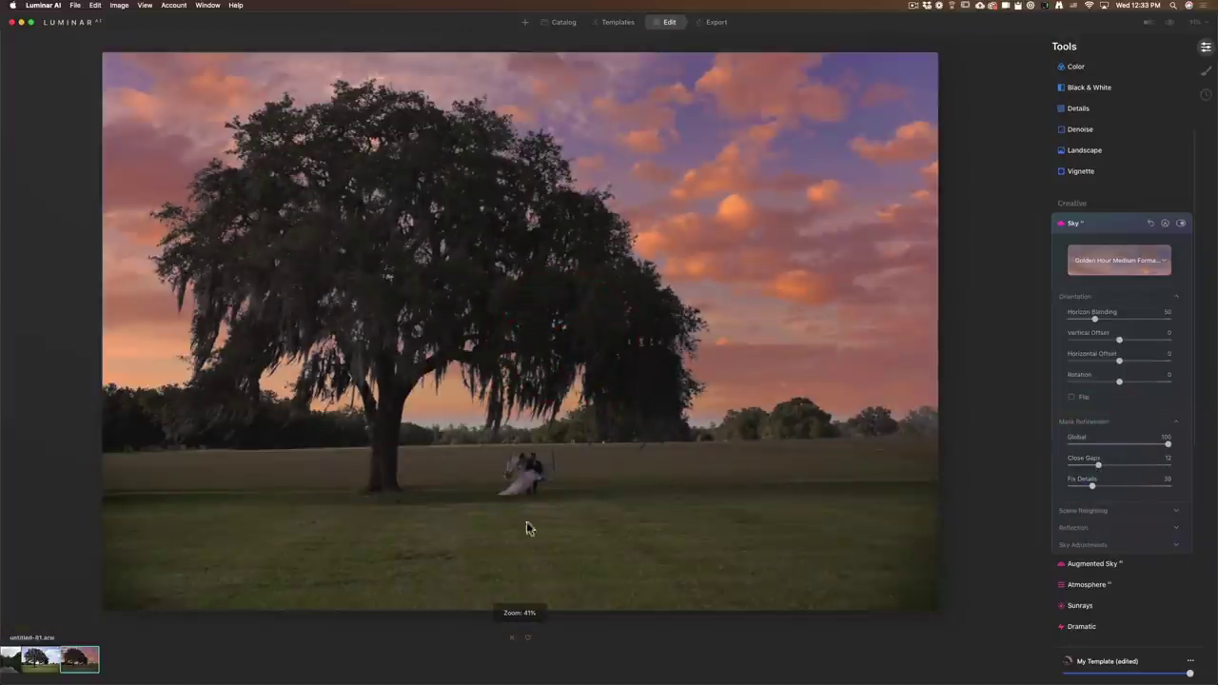
pyautogui.click(1113, 510)
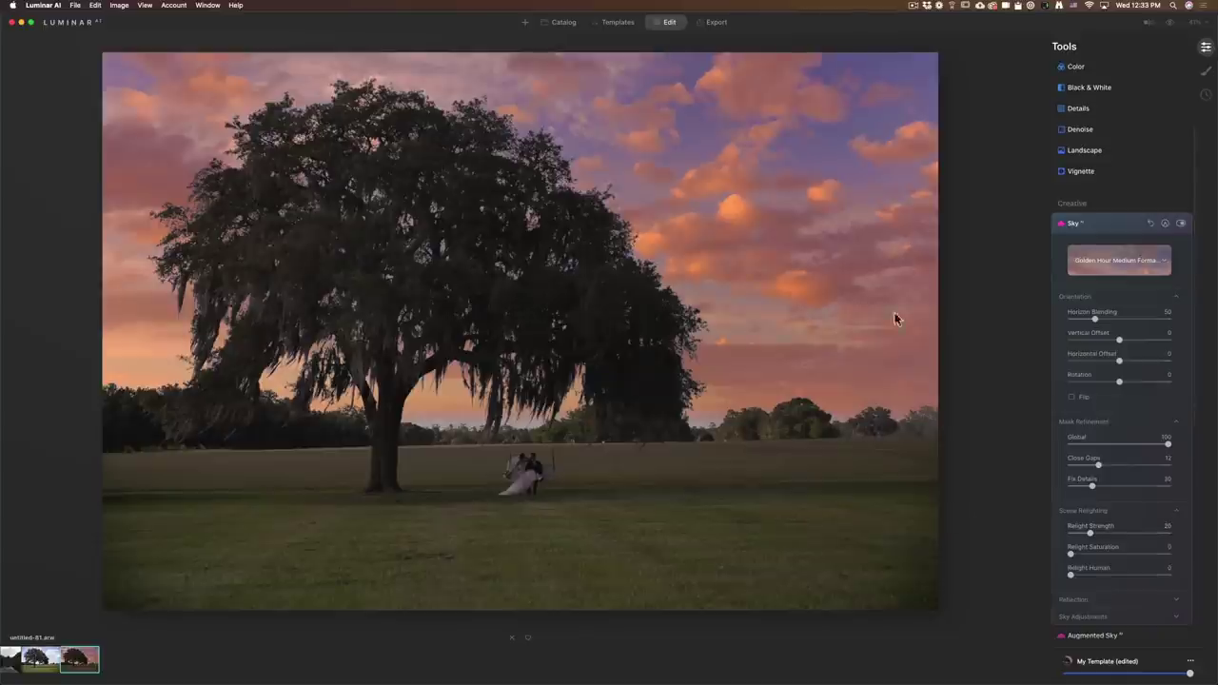
pyautogui.moveTo(1099, 540); pyautogui.dragTo(1214, 533)
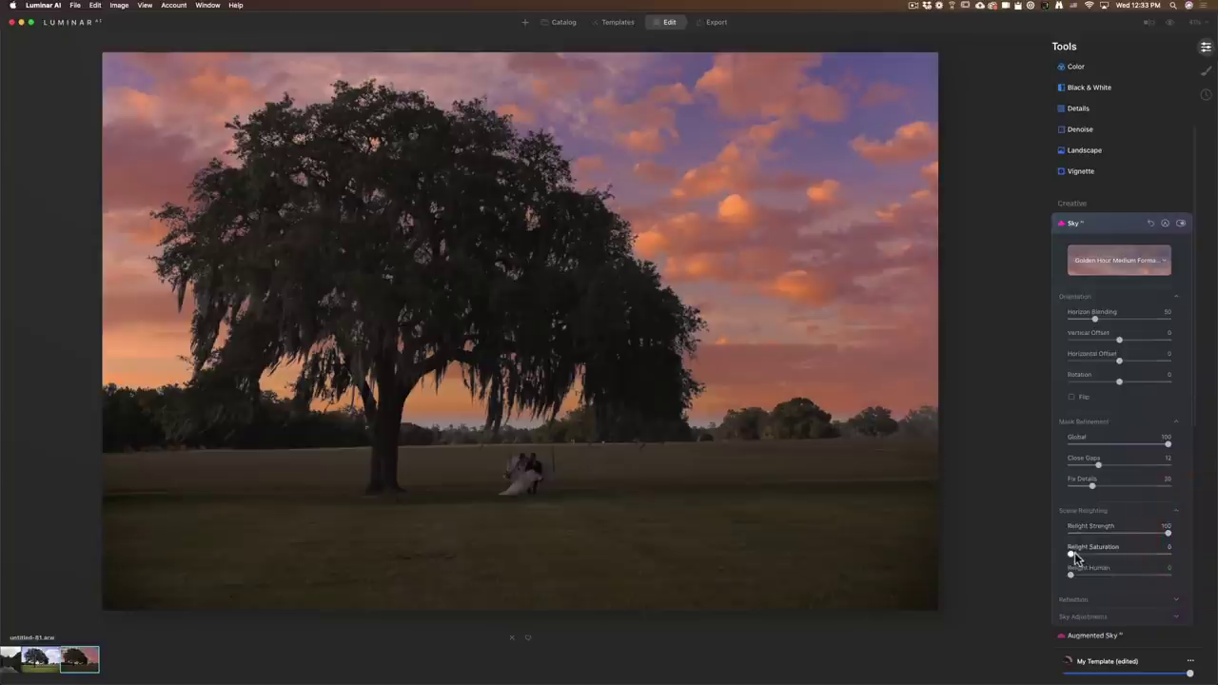
pyautogui.moveTo(1074, 553); pyautogui.dragTo(1132, 553)
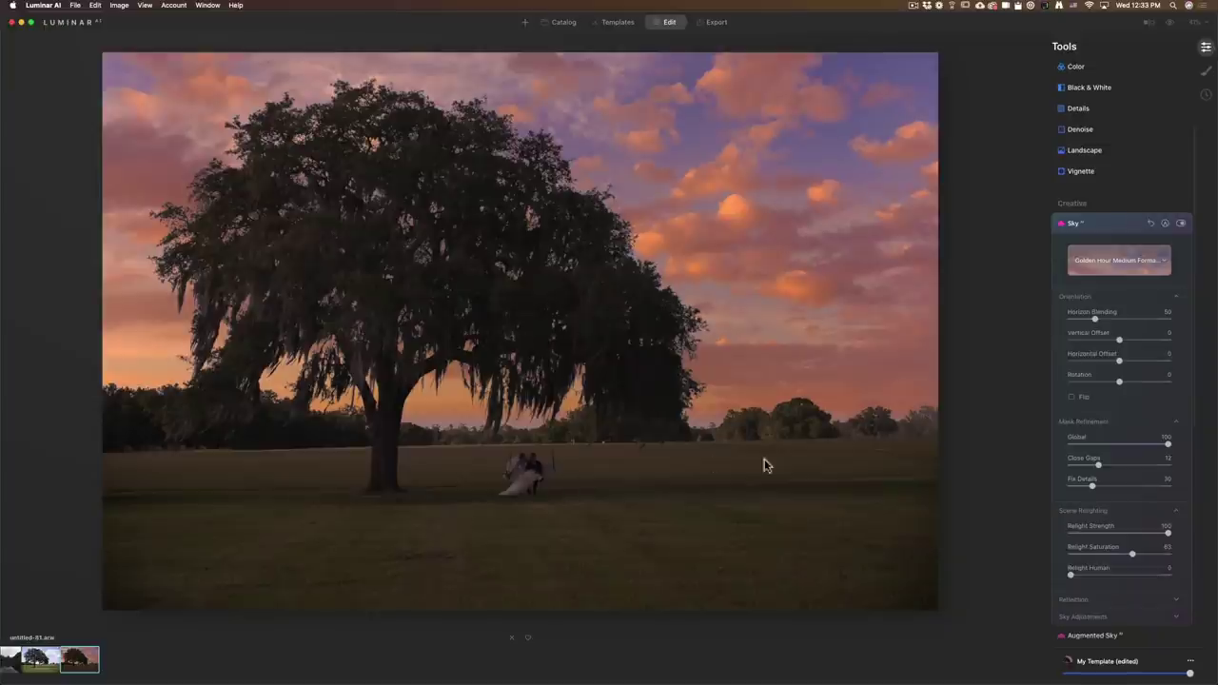
# Darken the photo's blacks to about -16 with the Light tool.
pyautogui.scroll(3, 1087, 123)
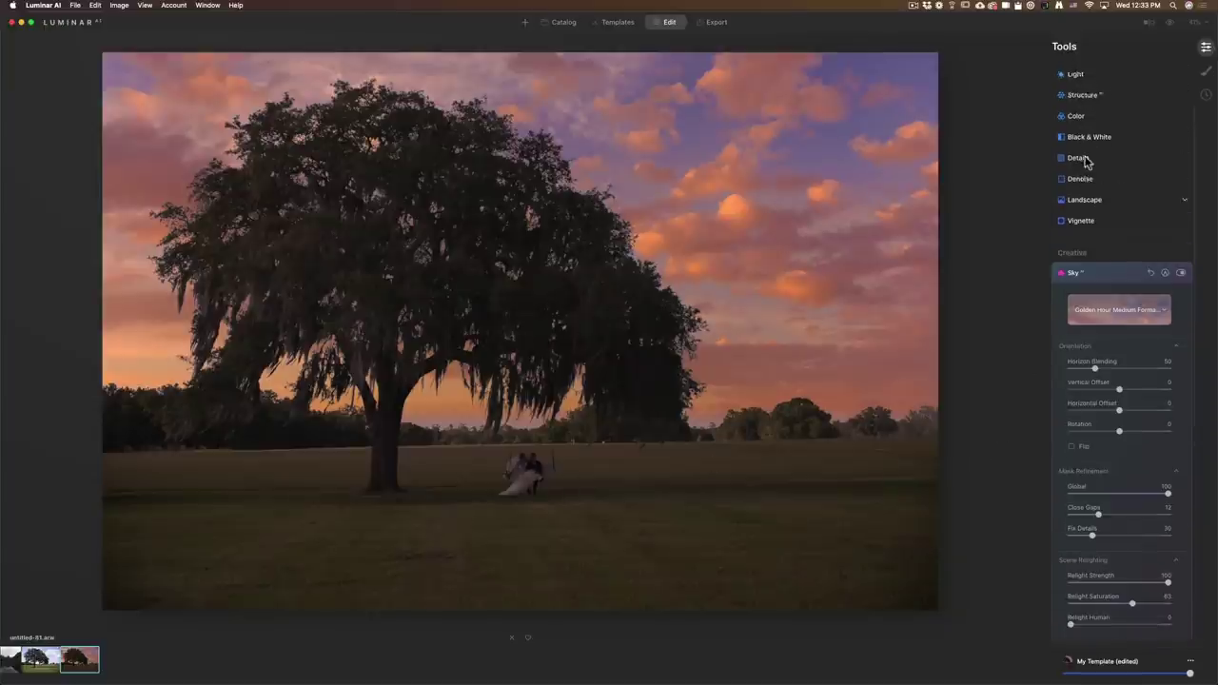
pyautogui.click(1077, 154)
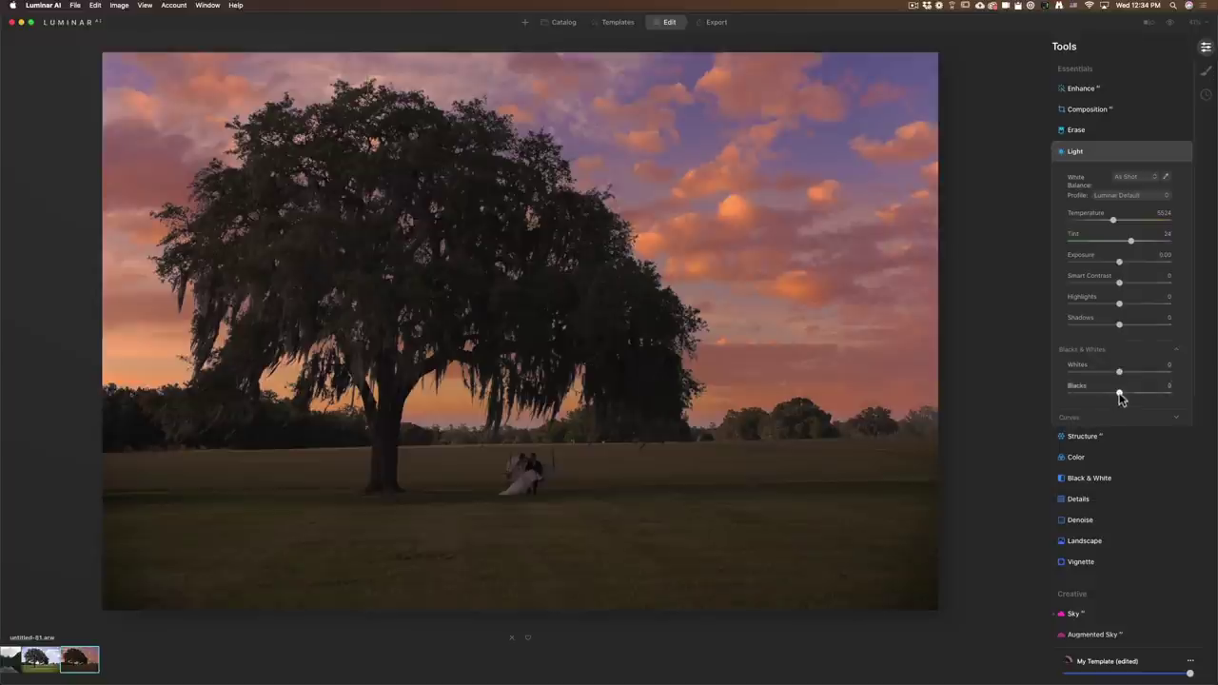
pyautogui.moveTo(1119, 392); pyautogui.dragTo(1102, 396)
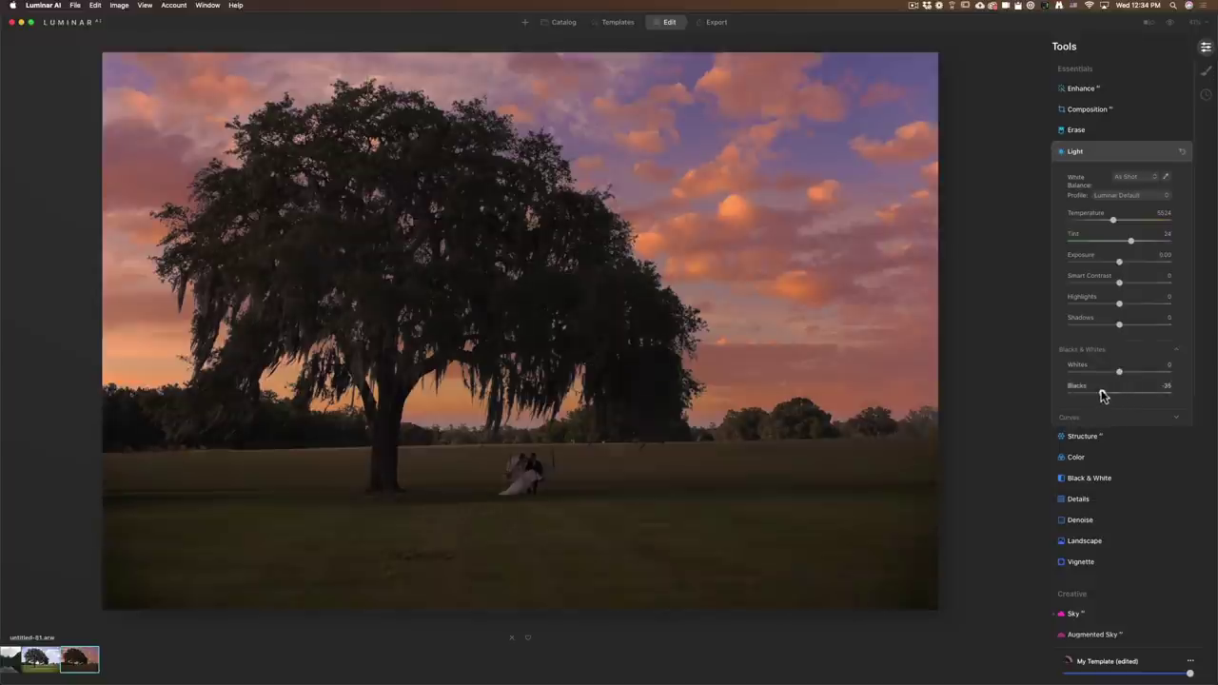
pyautogui.click(1176, 351)
pyautogui.click(1176, 352)
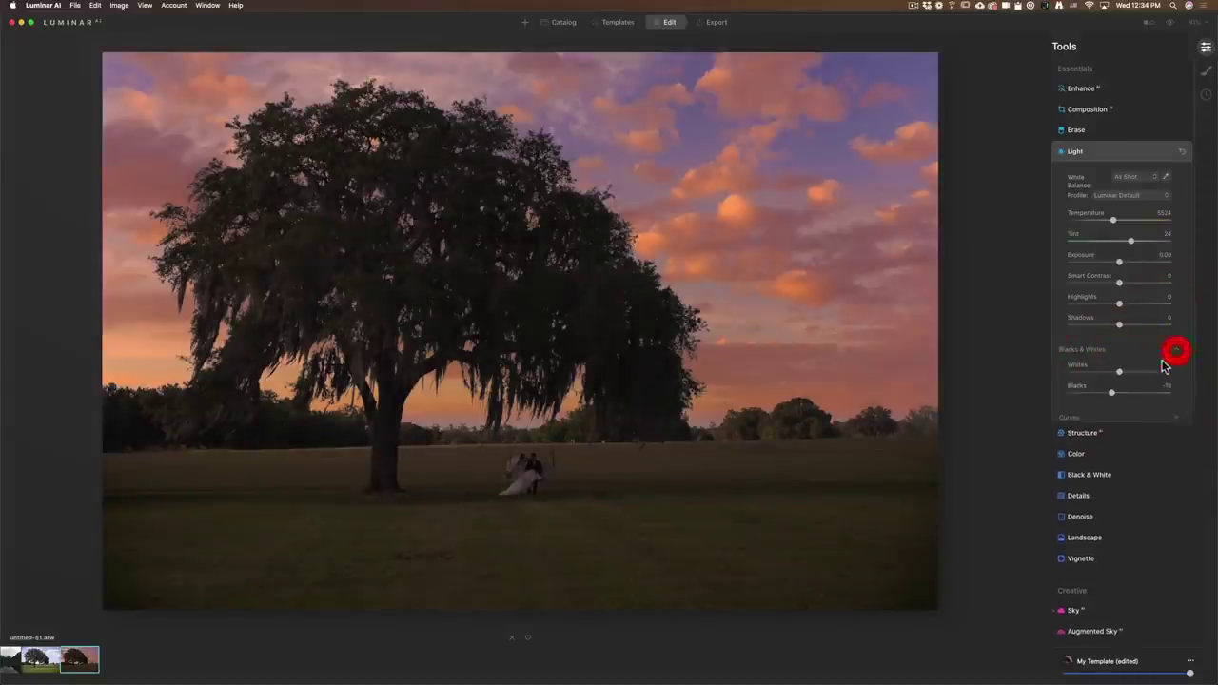
# Set the Light tool's Blacks to -30, Exposure to -0.31, Smart Contrast to 31 and Shadows to 30.
pyautogui.click(1104, 396)
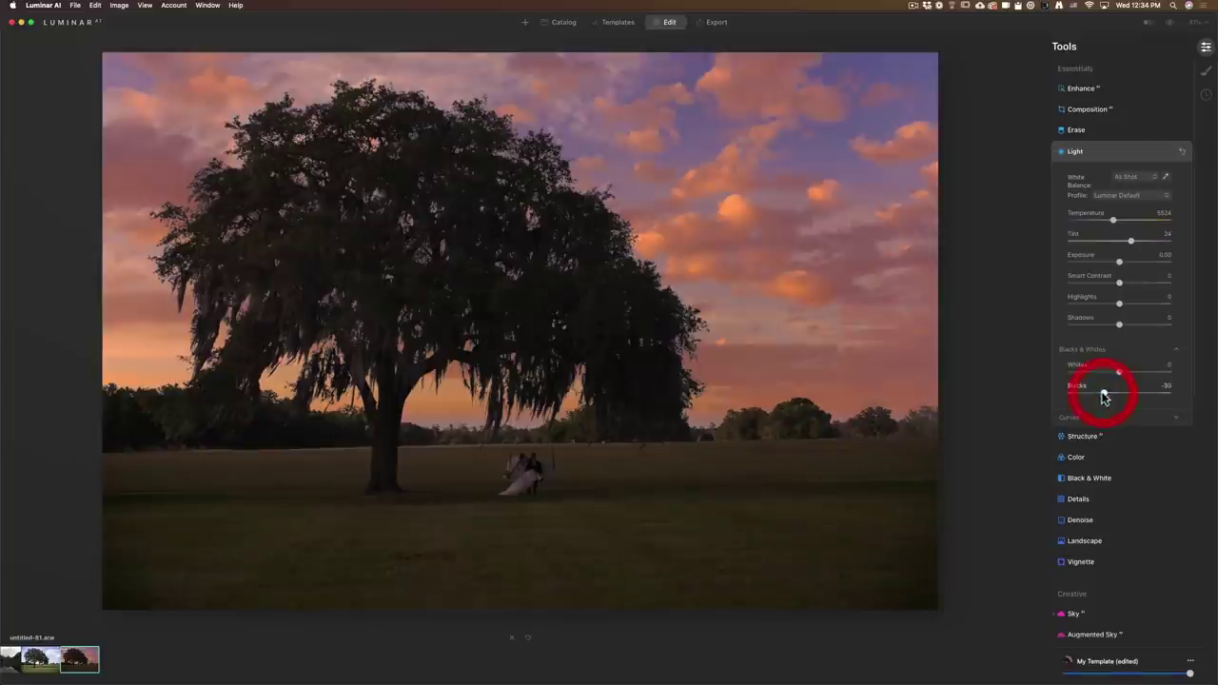
pyautogui.moveTo(1120, 269); pyautogui.dragTo(1135, 283)
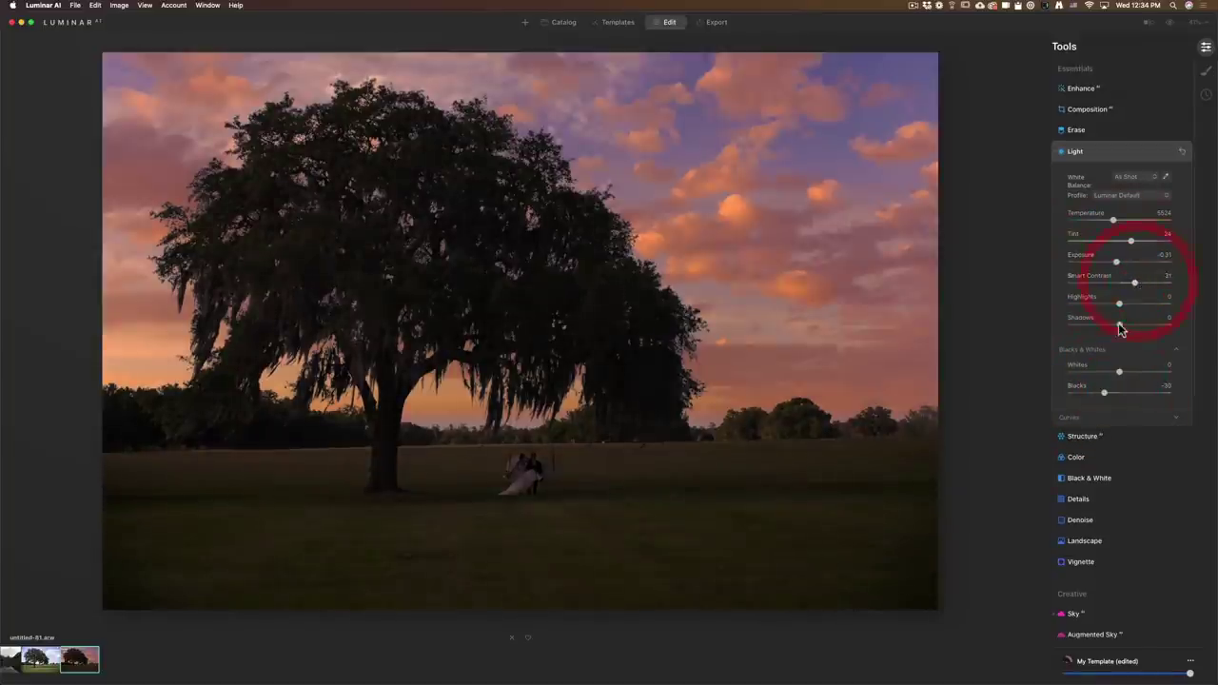
pyautogui.moveTo(1146, 326); pyautogui.dragTo(1135, 325)
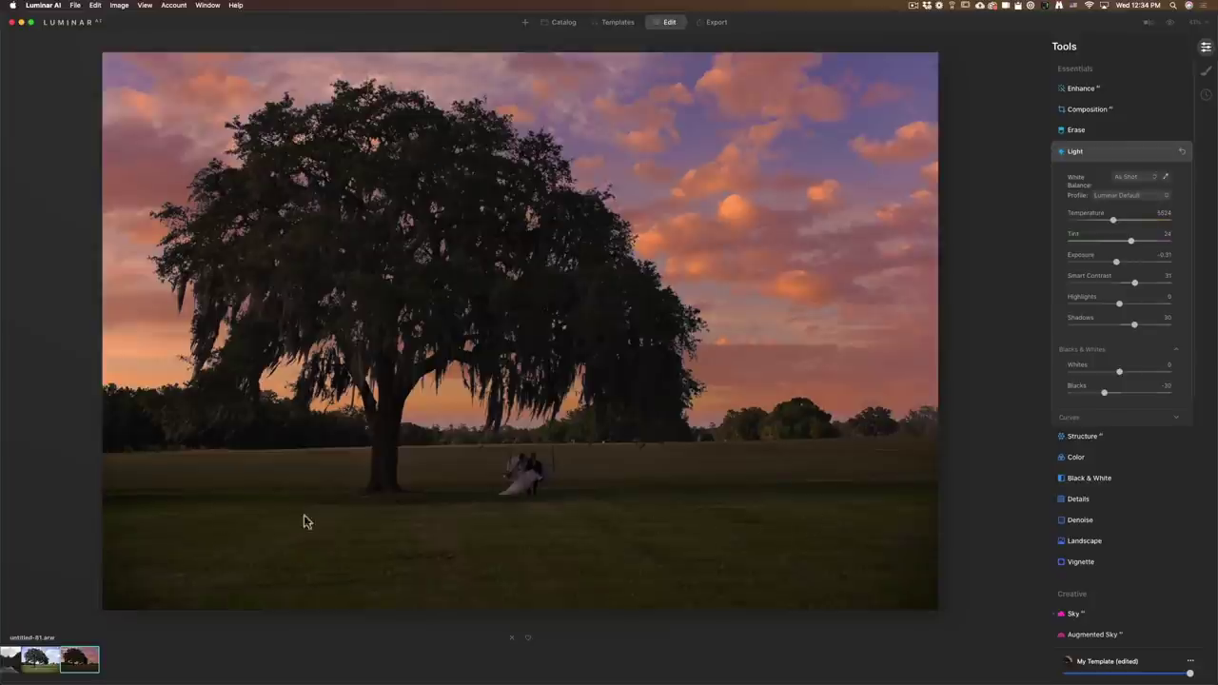
# Try the automatic Composition AI crop with the Original ratio on the photo, and reset it.
pyautogui.scroll(-3, 1115, 274)
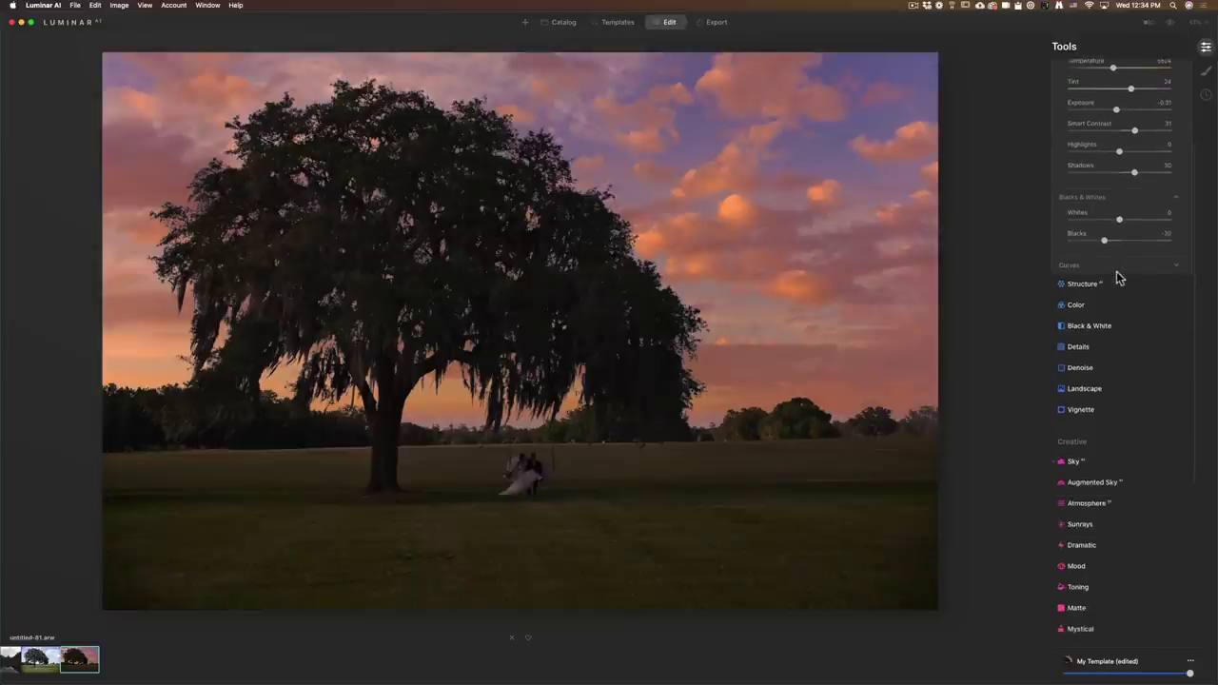
pyautogui.scroll(3, 1128, 191)
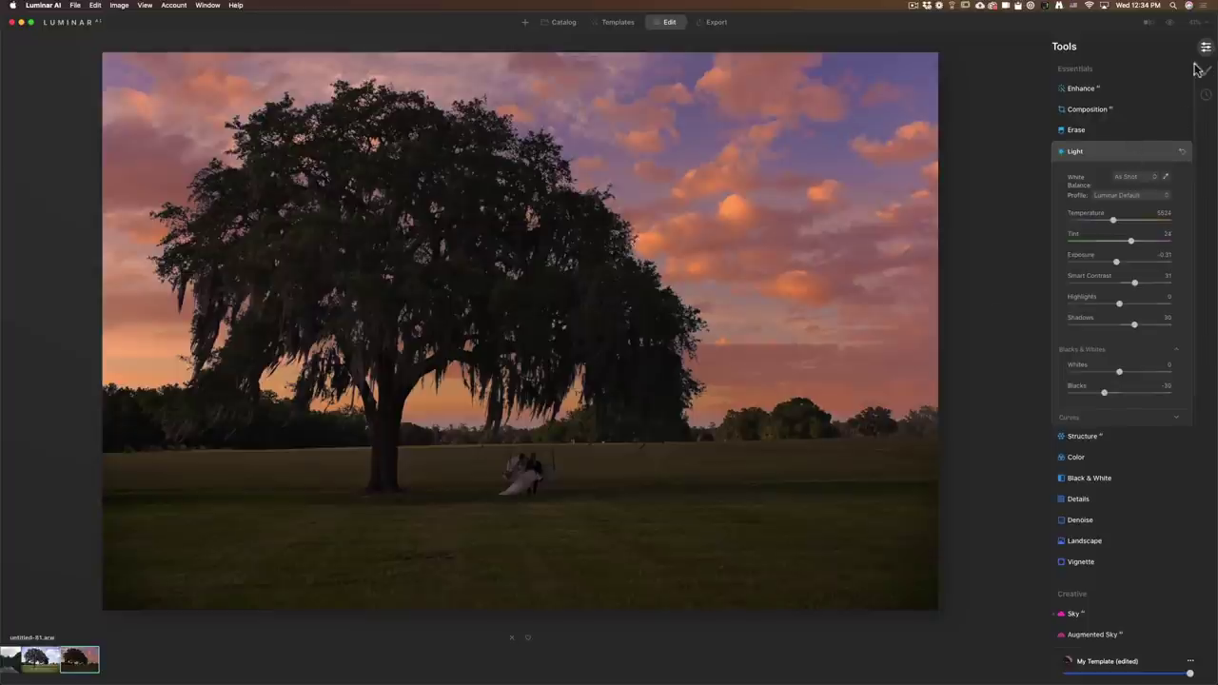
pyautogui.click(1080, 110)
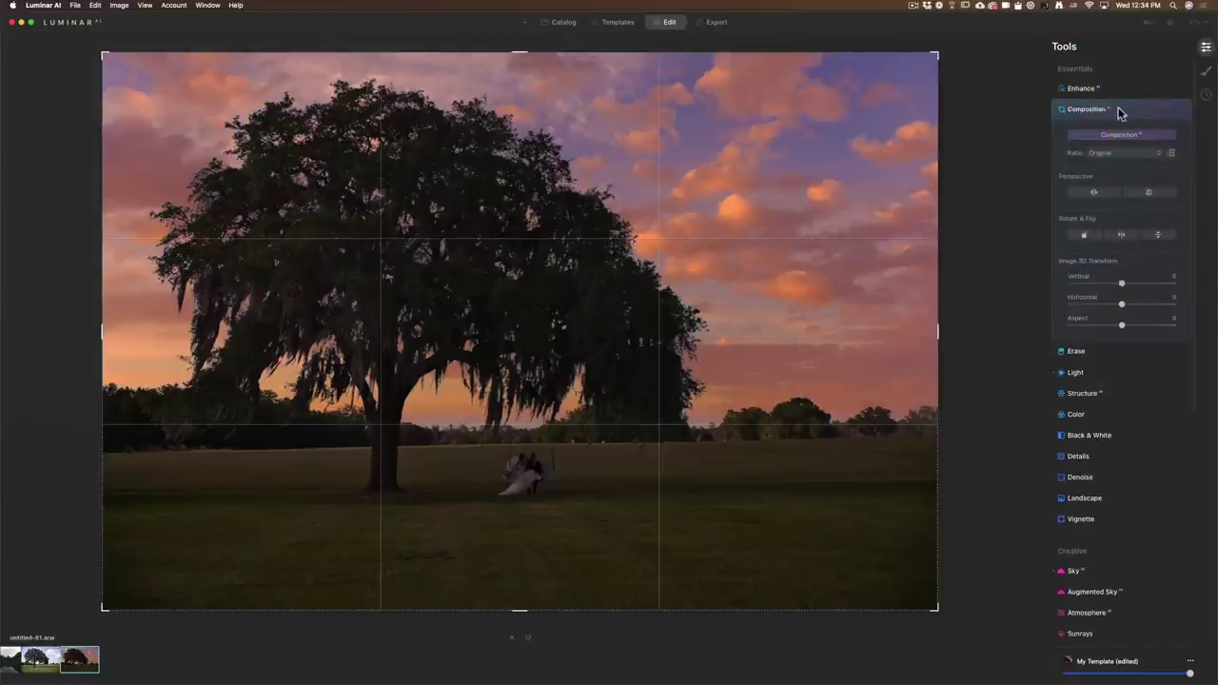
pyautogui.click(1127, 138)
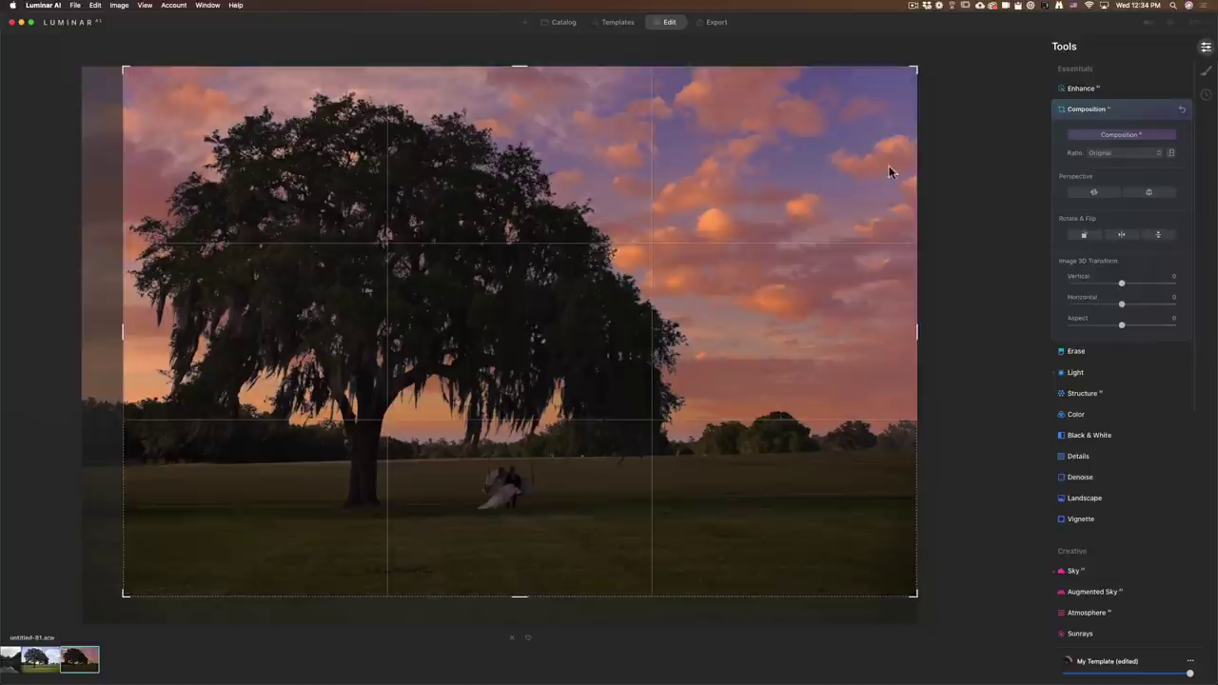
pyautogui.click(1119, 153)
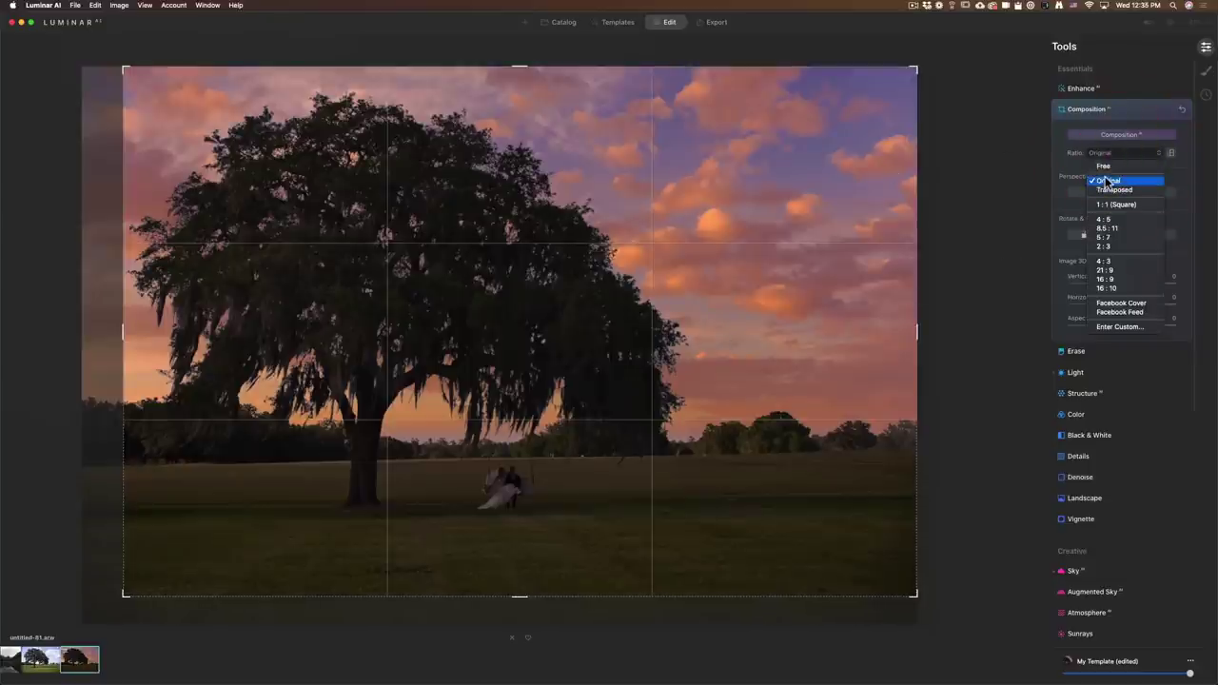
pyautogui.click(1106, 180)
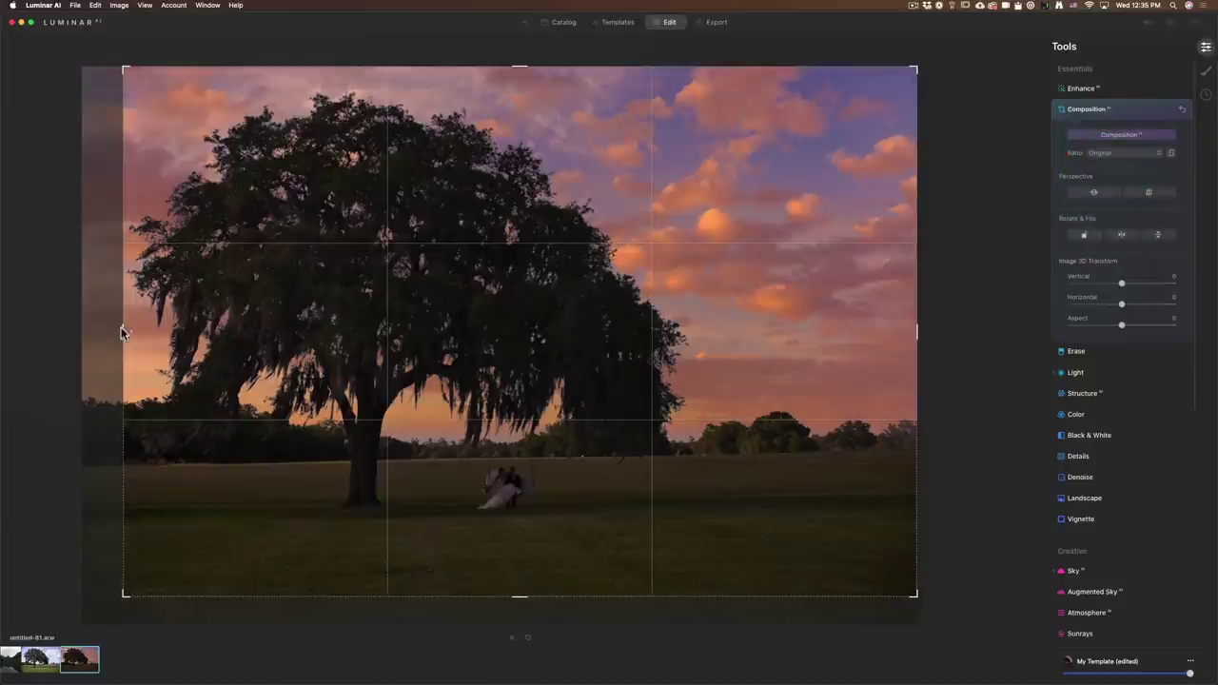
pyautogui.click(122, 332)
pyautogui.click(1184, 114)
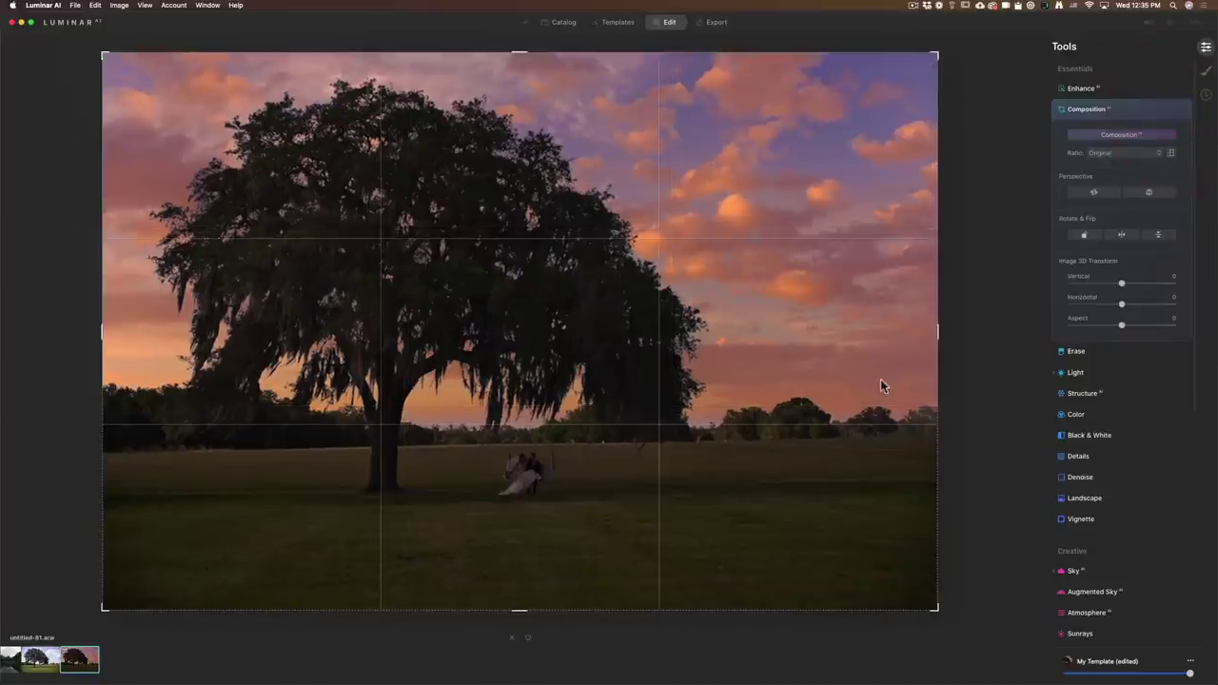
# Rotate the photo slightly clockwise to straighten the horizon, and apply the crop at the Original ratio.
pyautogui.moveTo(973, 371)
pyautogui.mouseDown()
pyautogui.moveTo(952, 372)
pyautogui.moveTo(977, 392)
pyautogui.mouseUp()
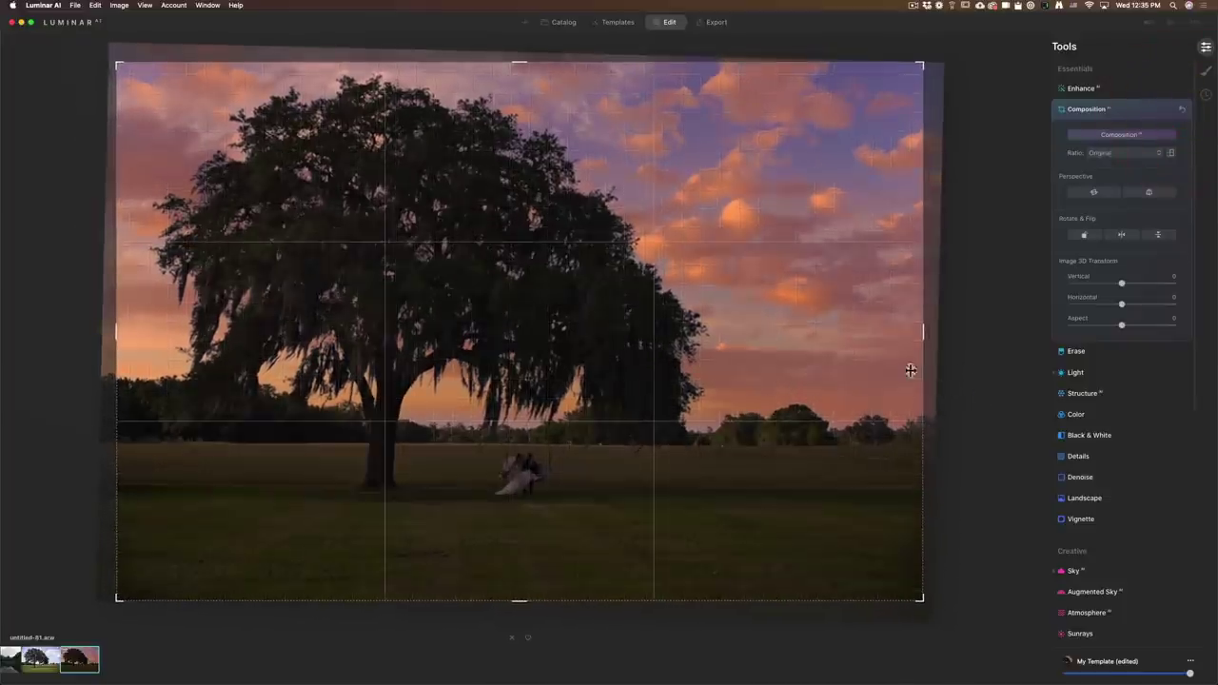
pyautogui.doubleClick(745, 329)
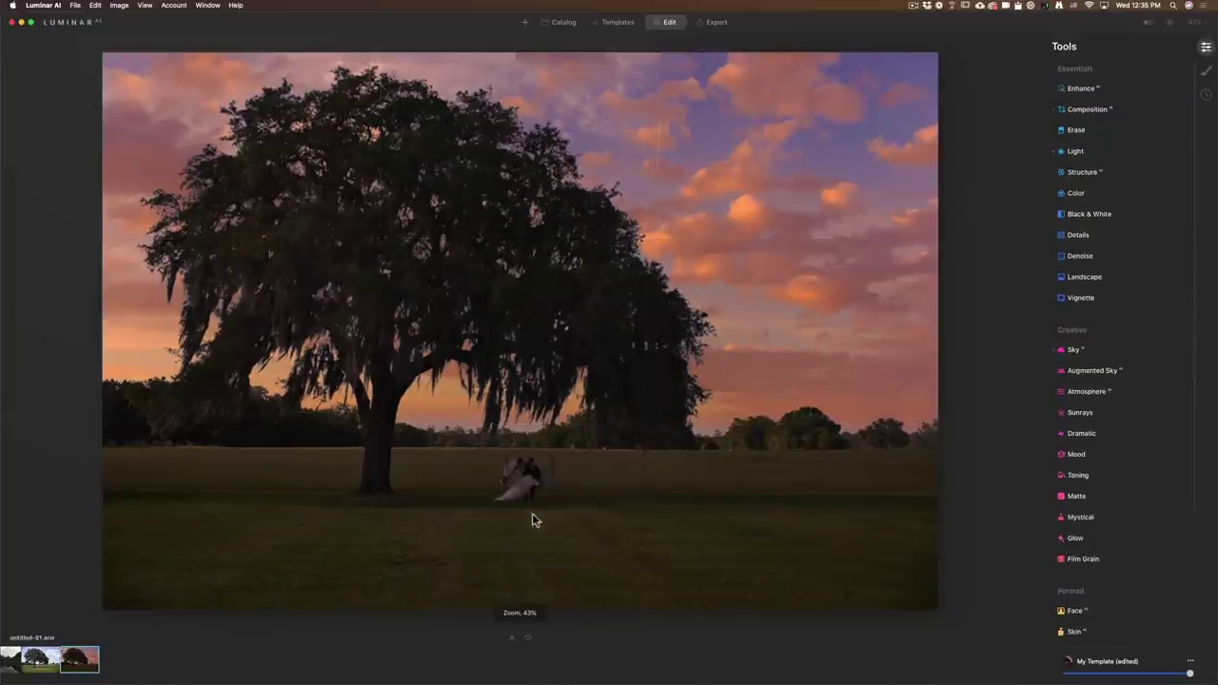
# Darken the grass across the foreground with Dodge & Burn at Brush Size 243 and Strength 25.
pyautogui.scroll(-5, 1136, 451)
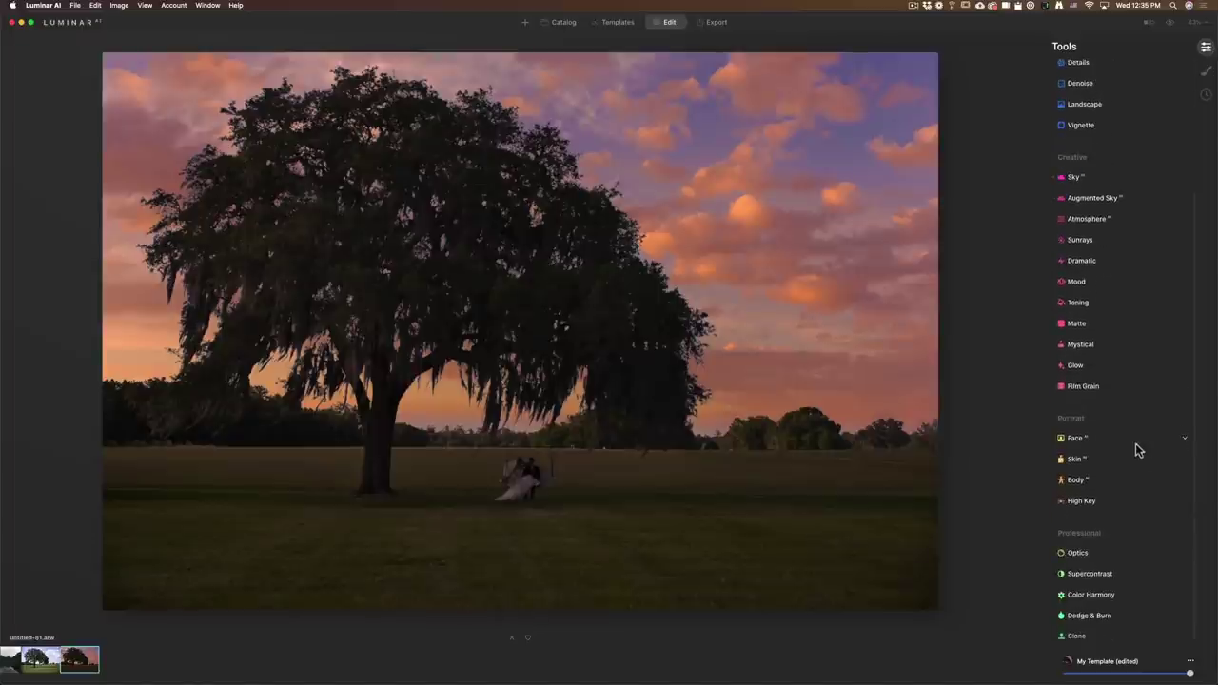
pyautogui.click(1089, 615)
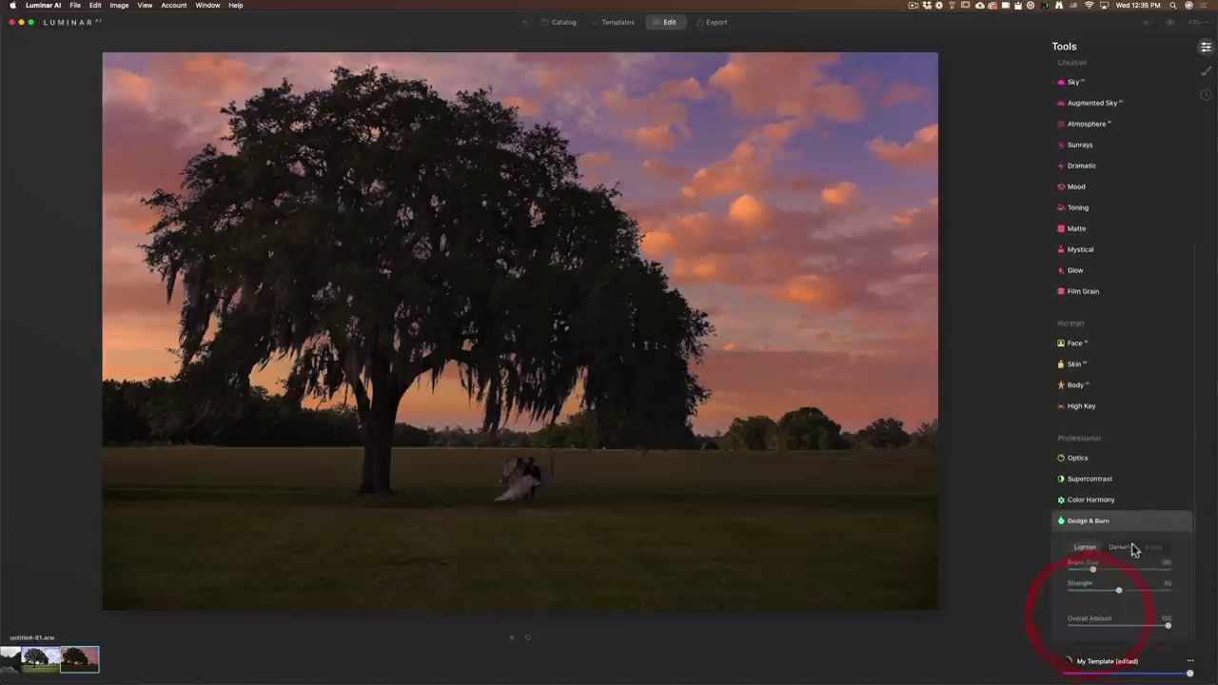
pyautogui.click(1123, 535)
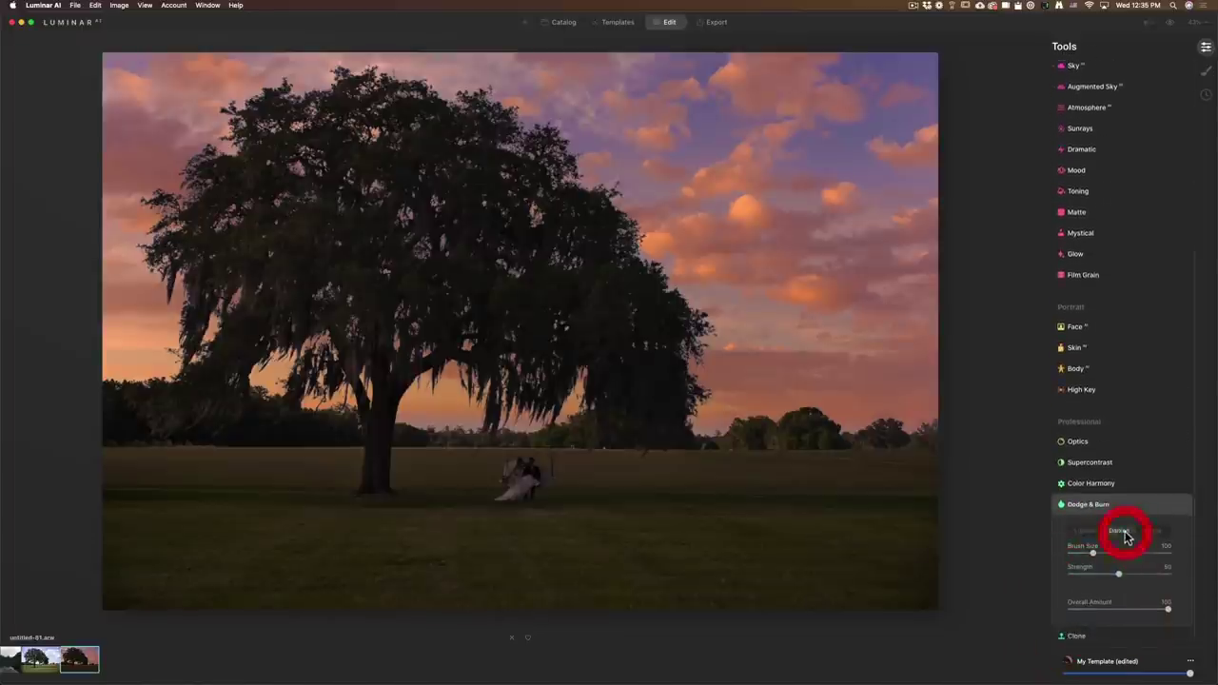
pyautogui.click(1093, 574)
pyautogui.scroll(2, 685, 568)
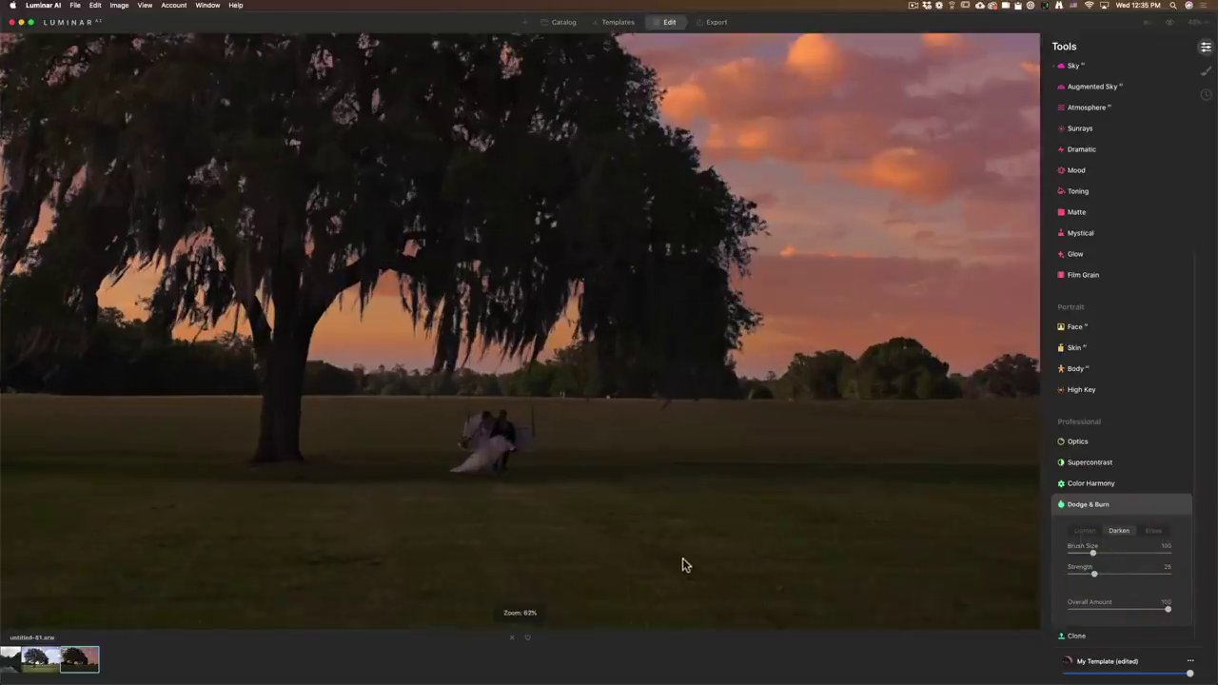
pyautogui.moveTo(1098, 557); pyautogui.dragTo(1129, 553)
pyautogui.scroll(-4, 752, 497)
pyautogui.scroll(2, 748, 494)
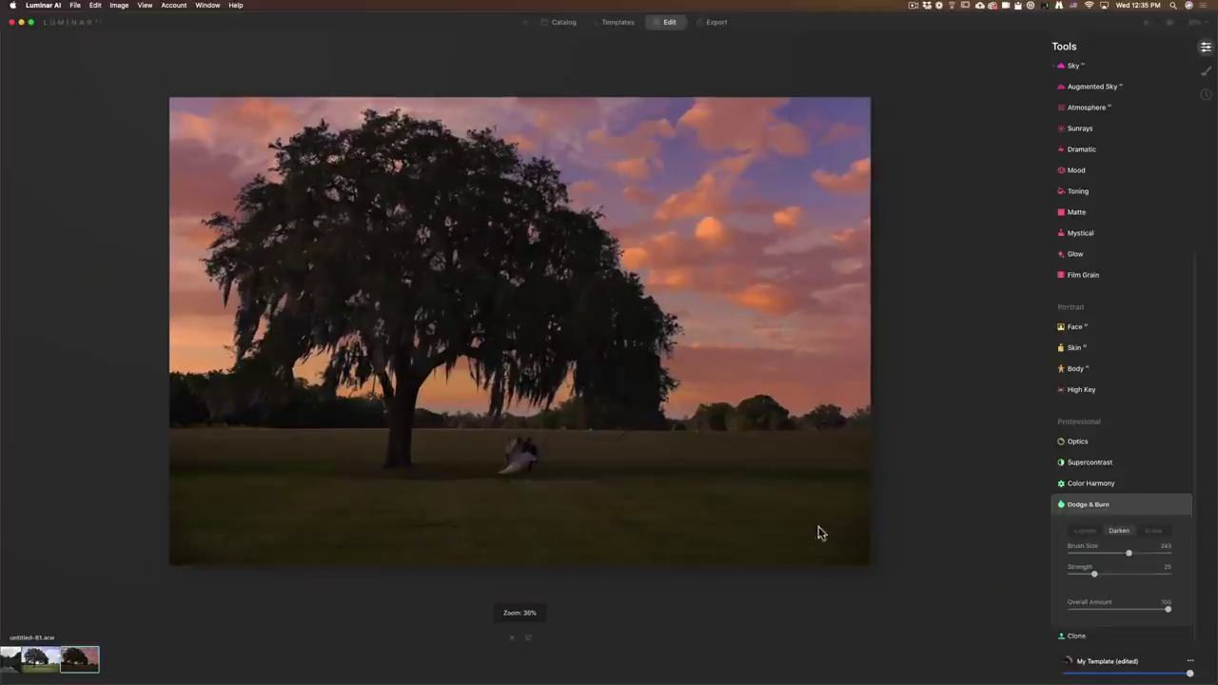
pyautogui.click(734, 510)
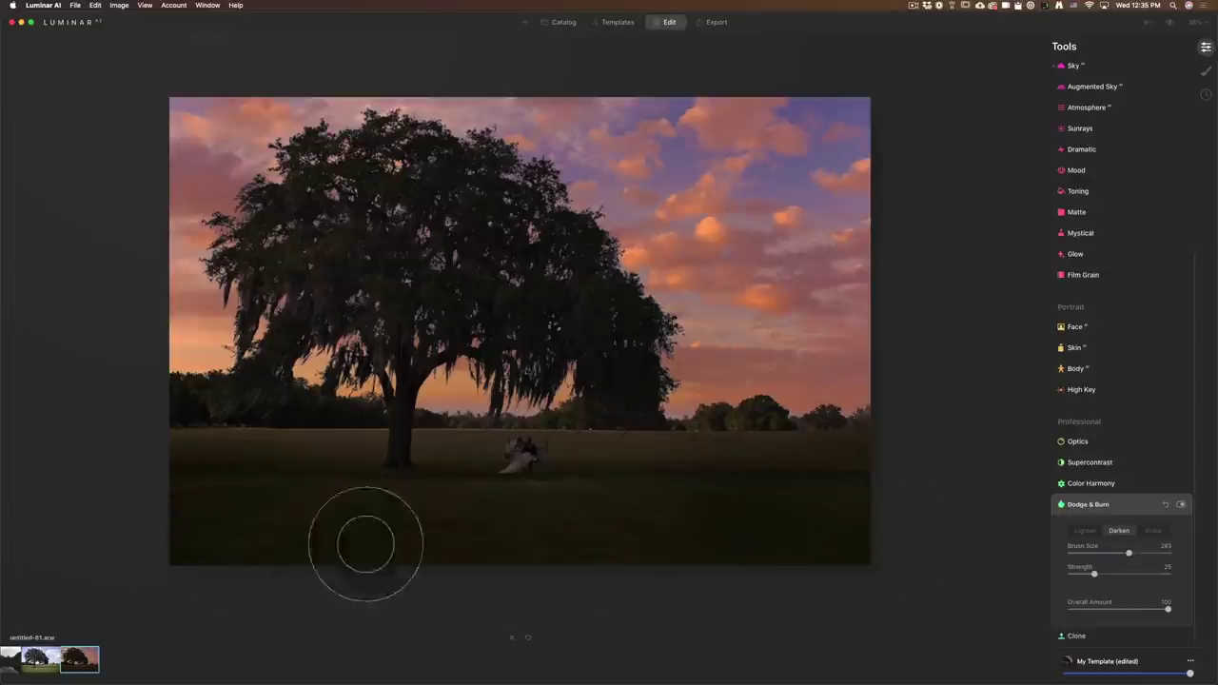
pyautogui.click(945, 530)
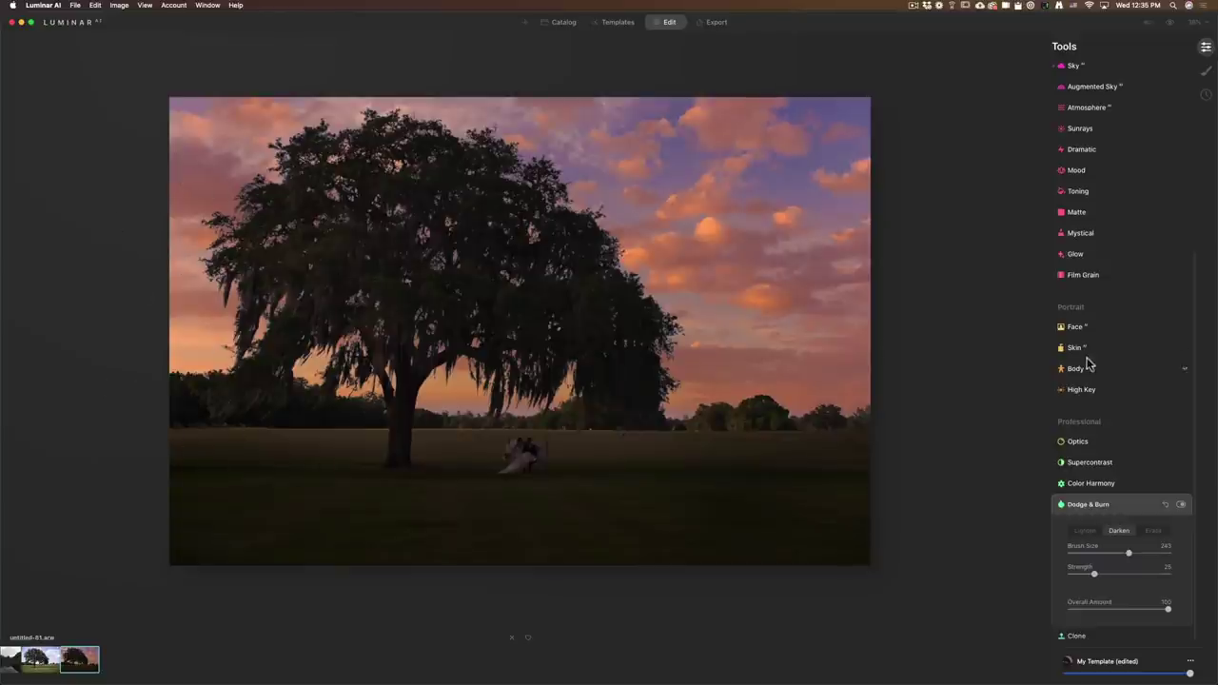
# Warm the photo with the Landscape tool by raising Golden Hour to 89.
pyautogui.scroll(3, 1111, 384)
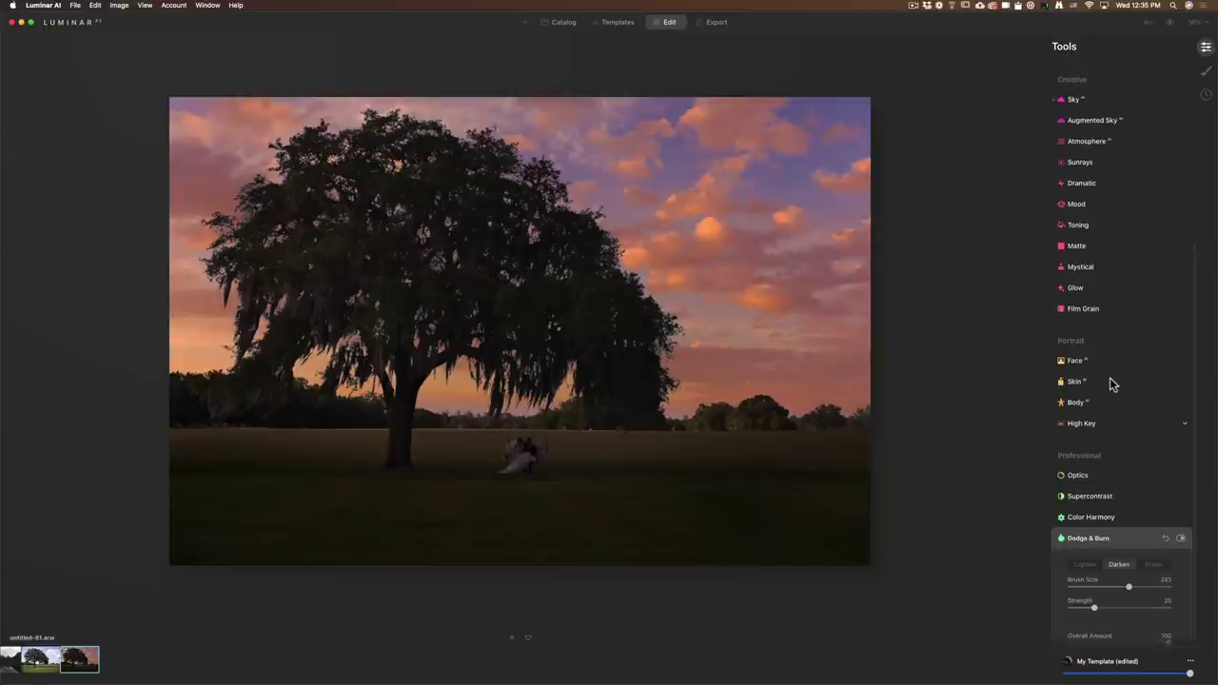
pyautogui.scroll(2, 1110, 378)
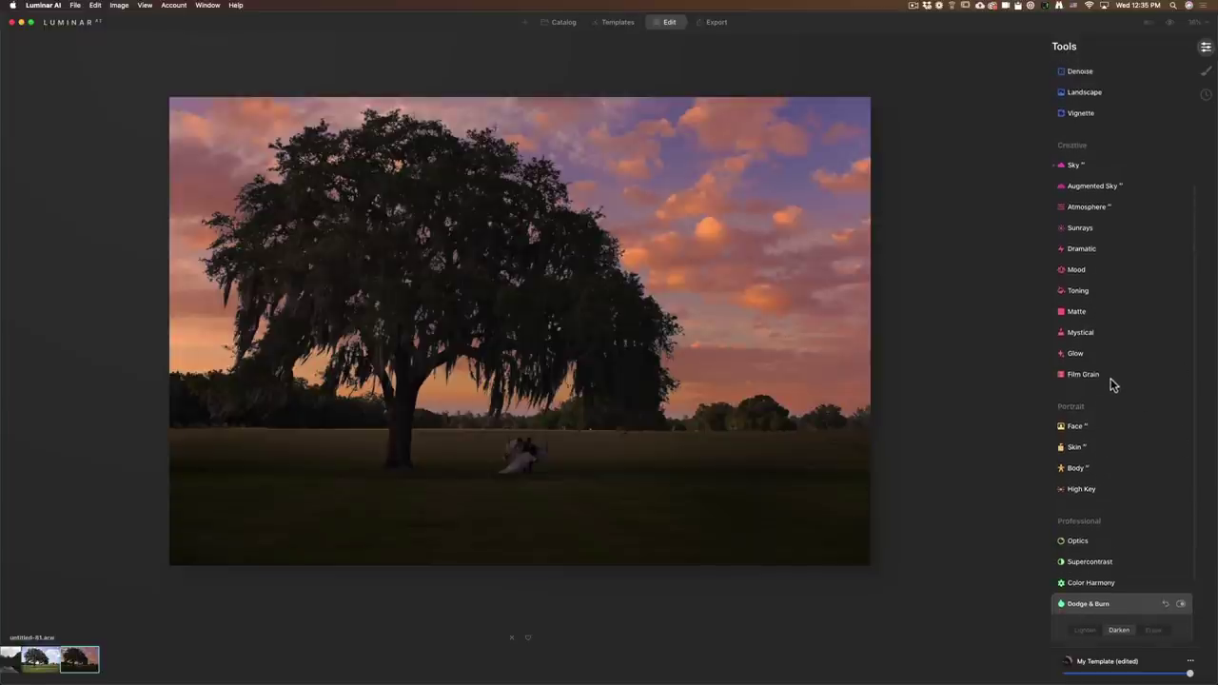
pyautogui.scroll(2, 1084, 209)
pyautogui.click(1084, 160)
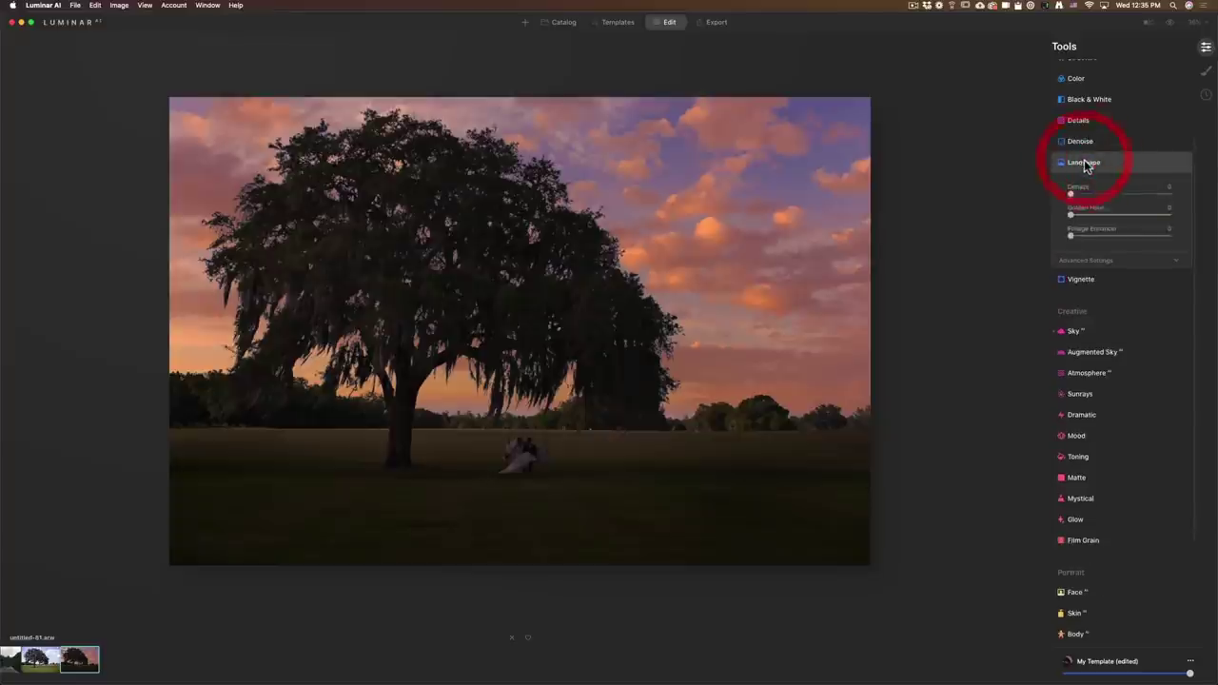
pyautogui.moveTo(1070, 216); pyautogui.dragTo(1135, 223)
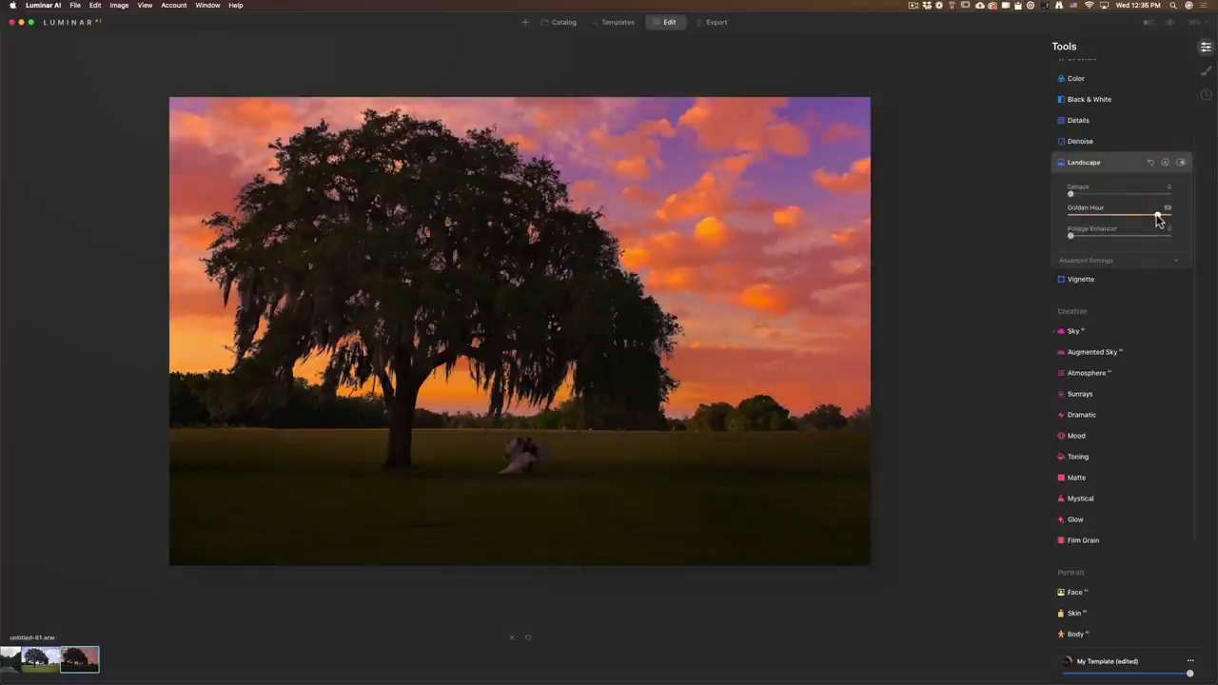
pyautogui.click(1160, 216)
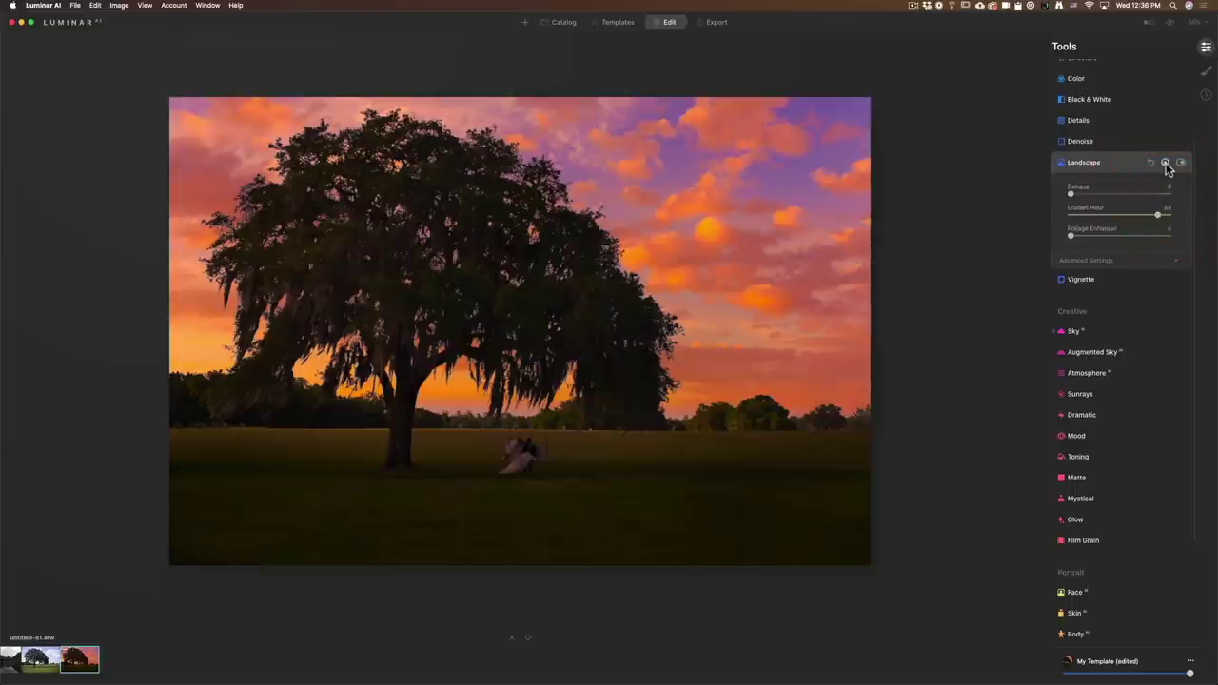
# Confine the Landscape adjustment to a large circular area around the sunset glow at the photo's left with a Radial Mask affecting its inside.
pyautogui.click(1166, 164)
pyautogui.click(1111, 189)
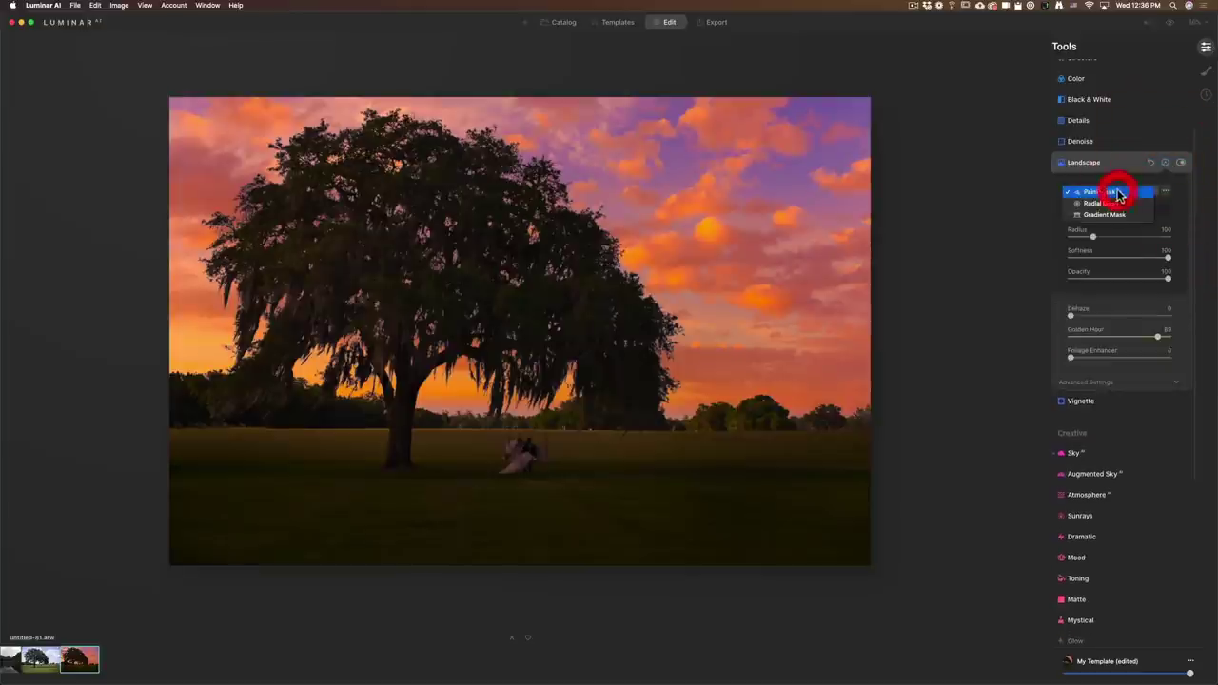
pyautogui.click(1118, 205)
pyautogui.moveTo(179, 348); pyautogui.dragTo(605, 348)
pyautogui.click(307, 408)
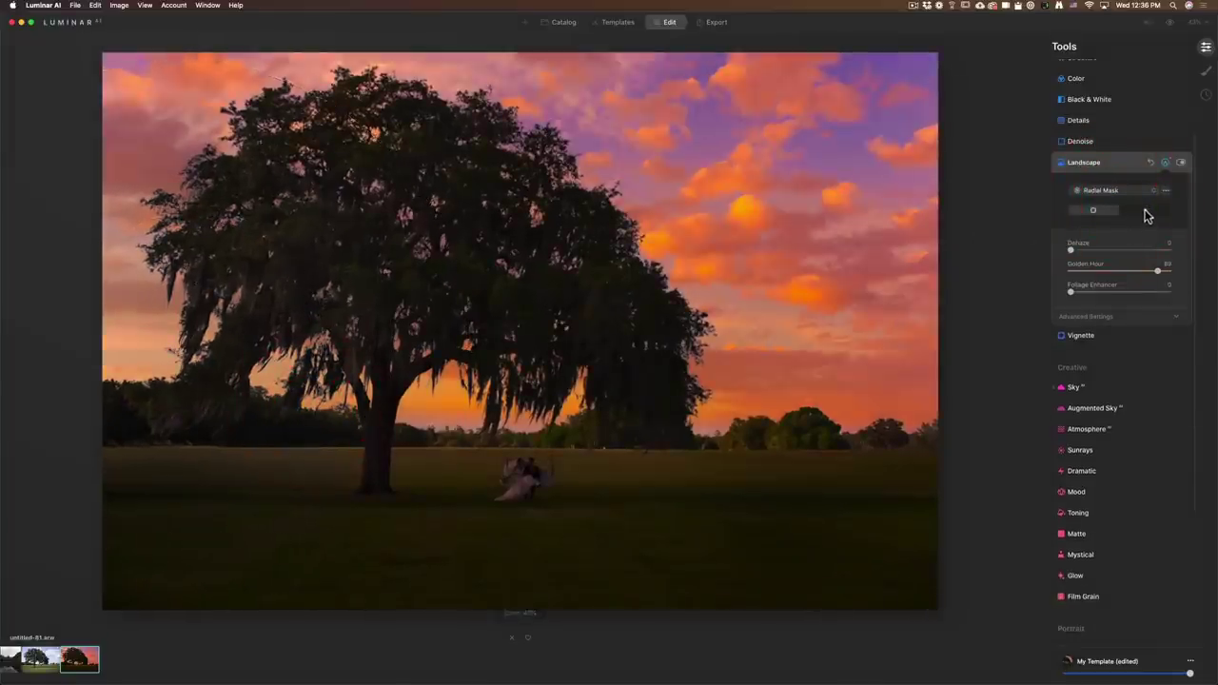
pyautogui.click(1144, 210)
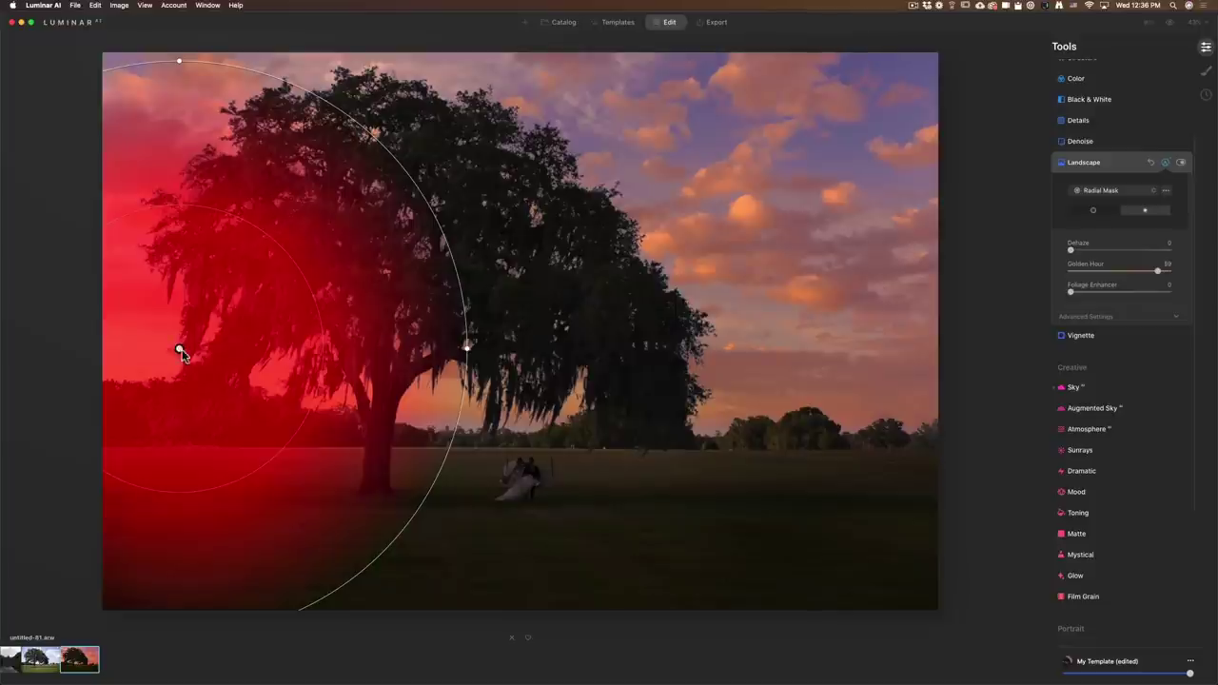
# Shift the radial mask down and right toward the tree trunk at the horizon, and lower Golden Hour to 53.
pyautogui.moveTo(181, 352); pyautogui.dragTo(194, 375)
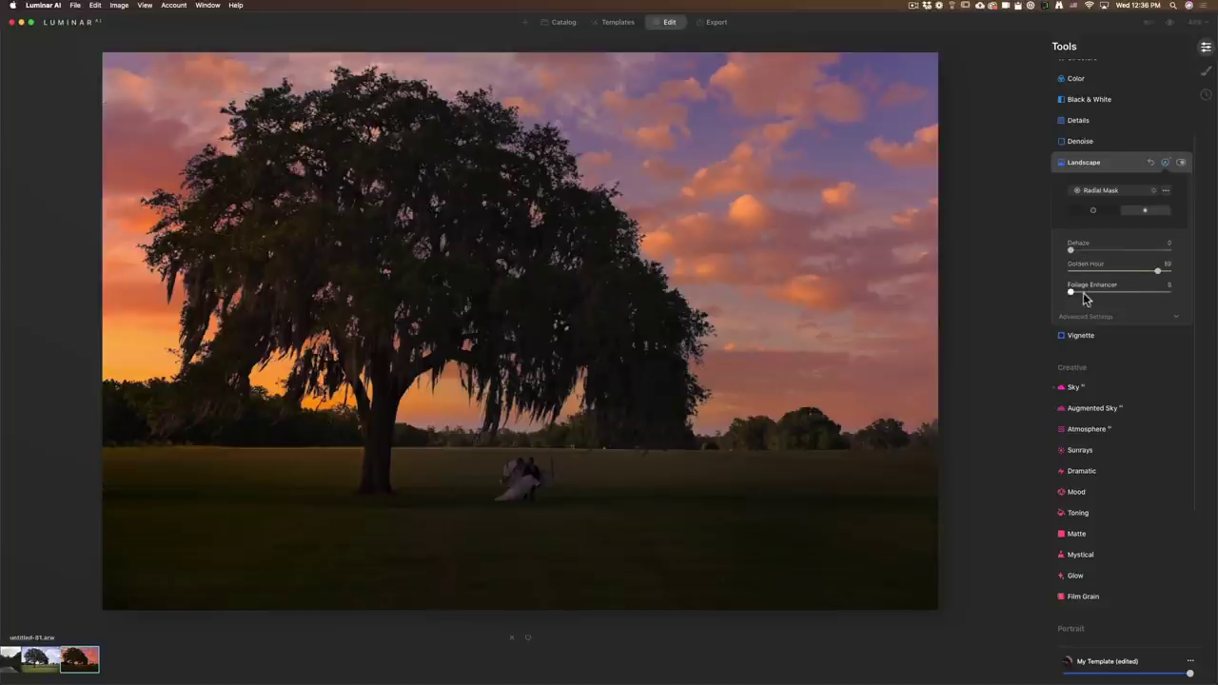
pyautogui.moveTo(1155, 271); pyautogui.dragTo(1123, 272)
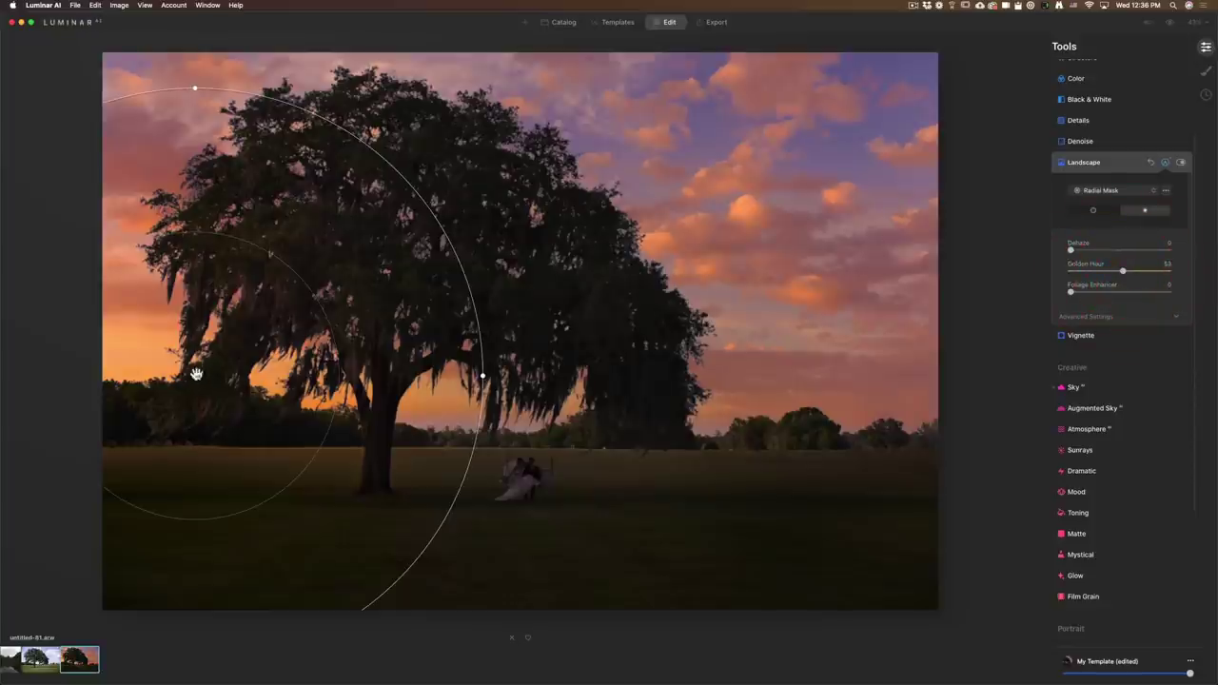
pyautogui.moveTo(218, 376); pyautogui.dragTo(299, 407)
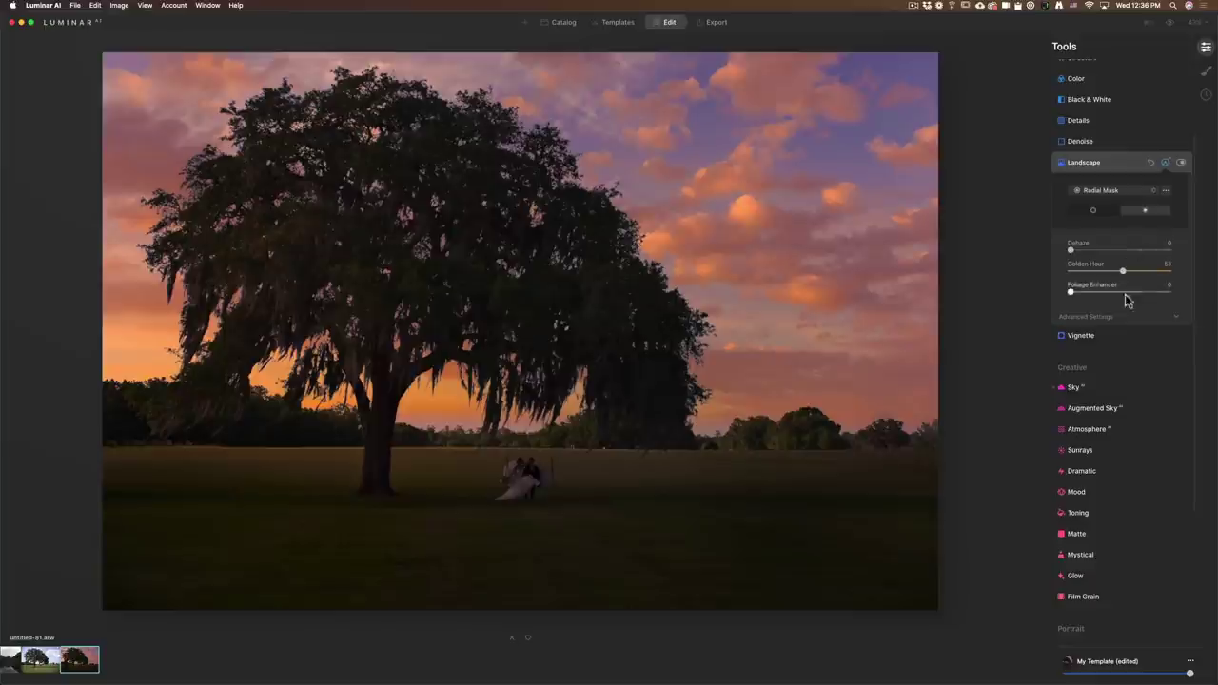
# Prepare the Dodge & Burn brush to lighten at Strength about 86 for work around the tree's edges.
pyautogui.scroll(2, 1126, 310)
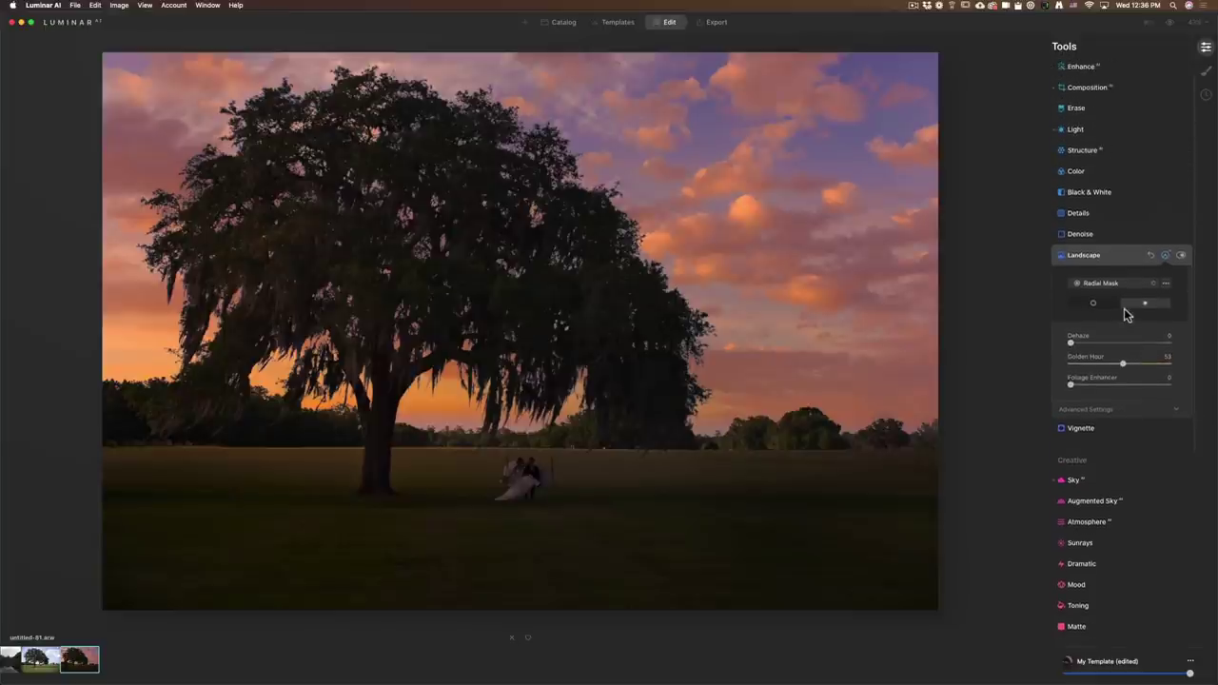
pyautogui.scroll(-1, 1124, 308)
pyautogui.scroll(-6, 1135, 334)
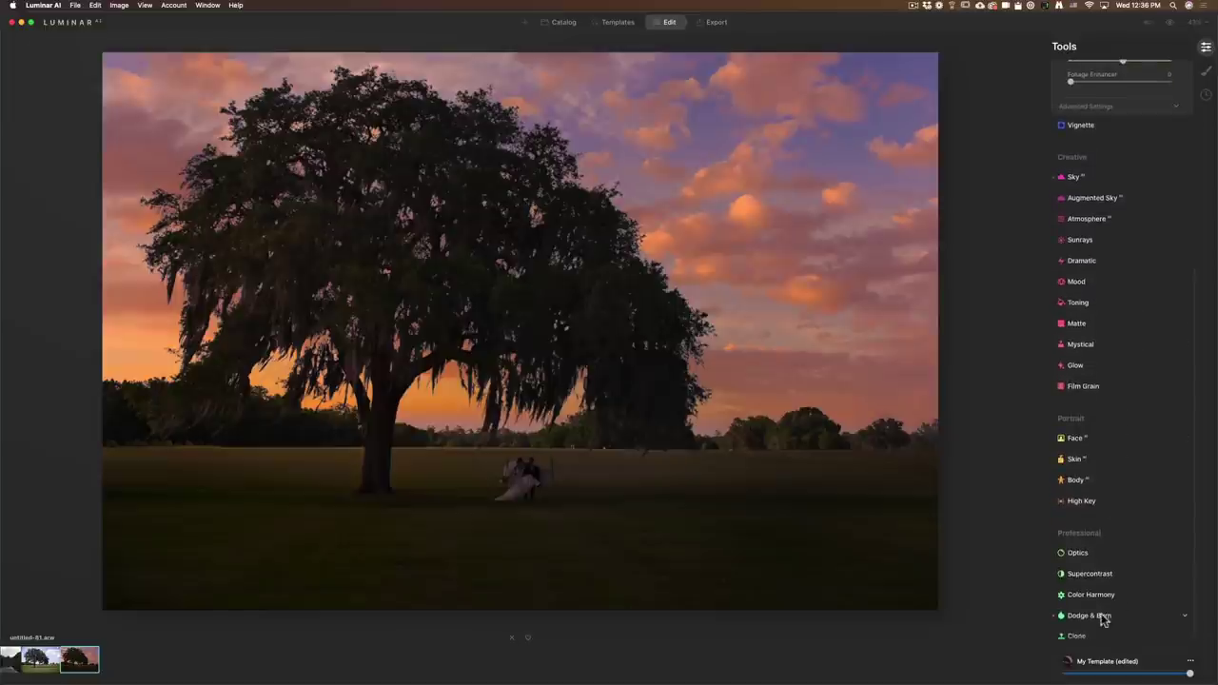
pyautogui.click(1104, 619)
pyautogui.click(1075, 533)
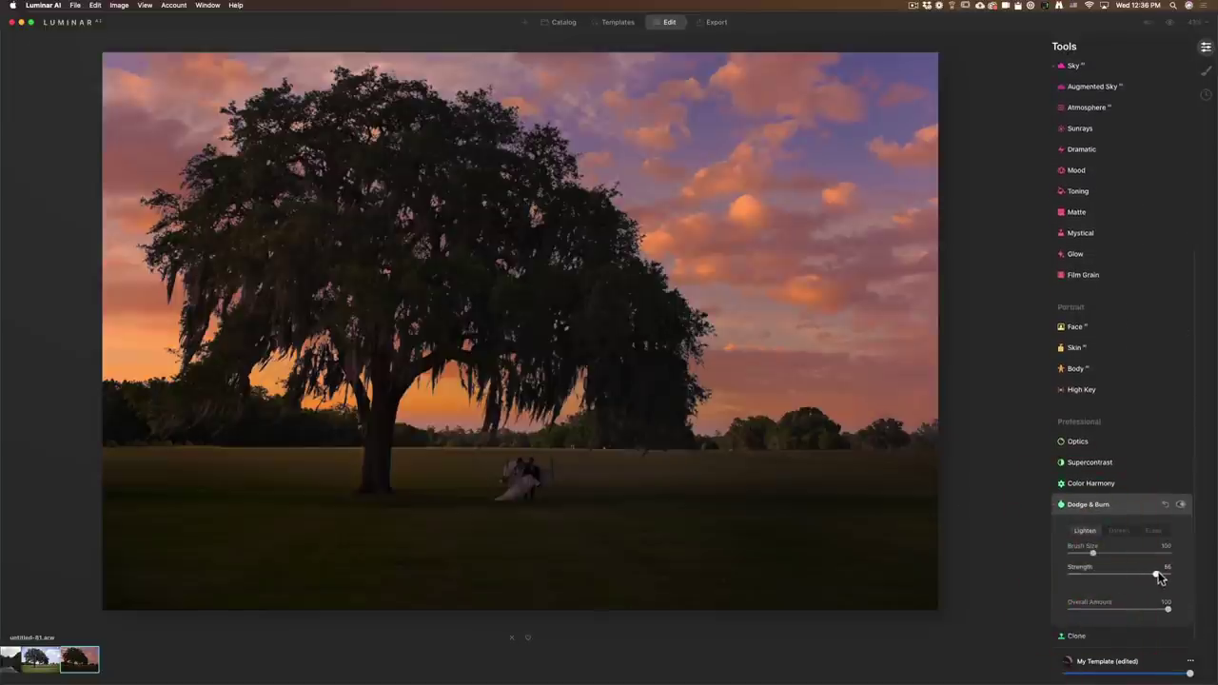
pyautogui.moveTo(1159, 578); pyautogui.dragTo(1154, 574)
pyautogui.scroll(-3, 245, 301)
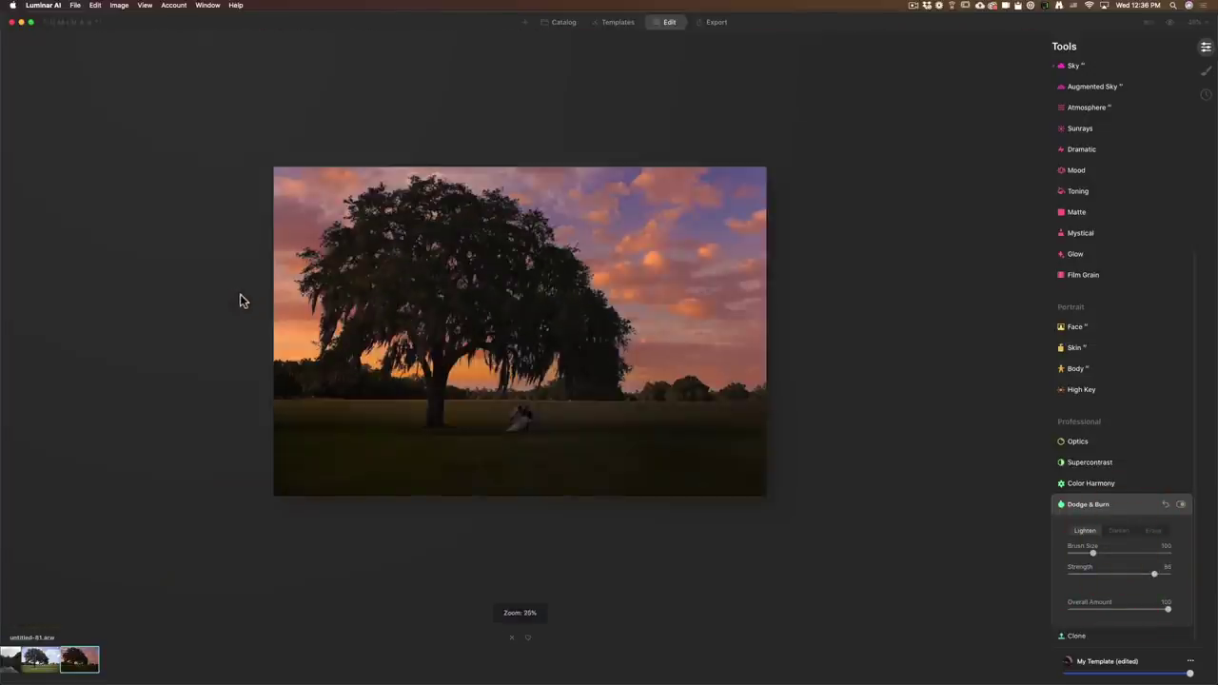
# Try a lightening stroke along the tree's upper-left foliage, and undo it.
pyautogui.moveTo(299, 284)
pyautogui.mouseDown()
pyautogui.moveTo(287, 344)
pyautogui.moveTo(312, 282)
pyautogui.moveTo(358, 362)
pyautogui.moveTo(326, 299)
pyautogui.mouseUp()
pyautogui.press('super+z')
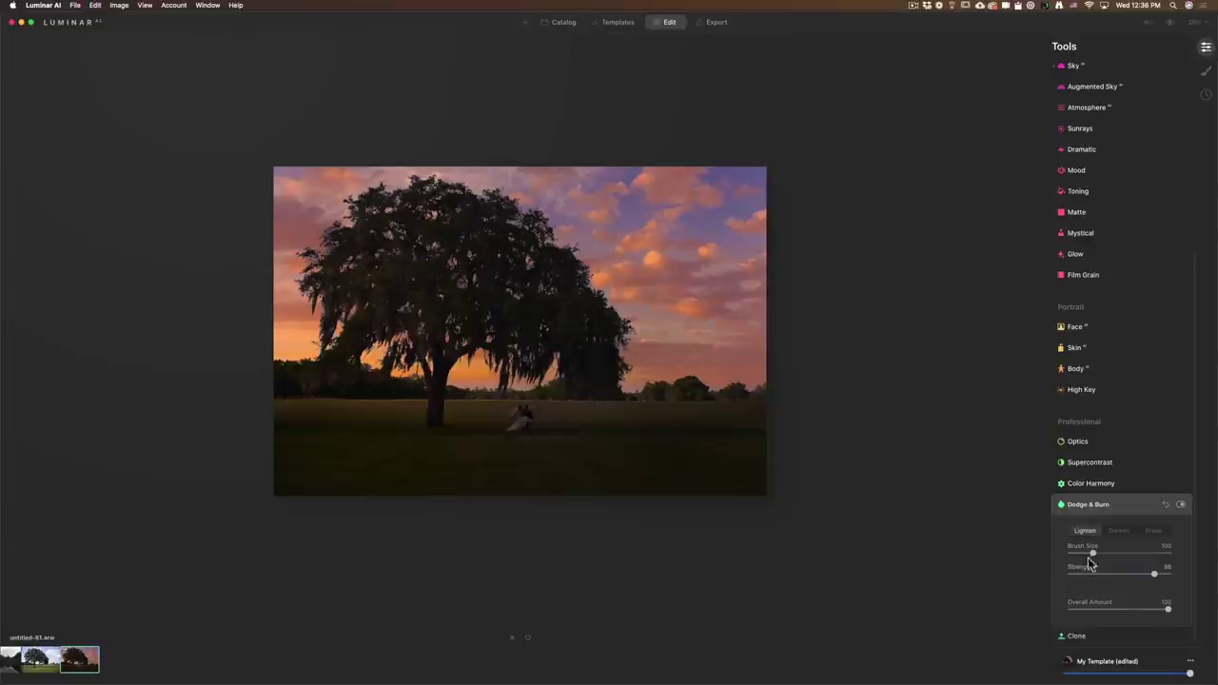
# Lighten the sunset glow beside the tree's left foliage with the Dodge & Burn brush at Brush Size 383 and Strength 12.
pyautogui.click(1085, 574)
pyautogui.moveTo(1092, 552); pyautogui.dragTo(1164, 552)
pyautogui.click(1081, 574)
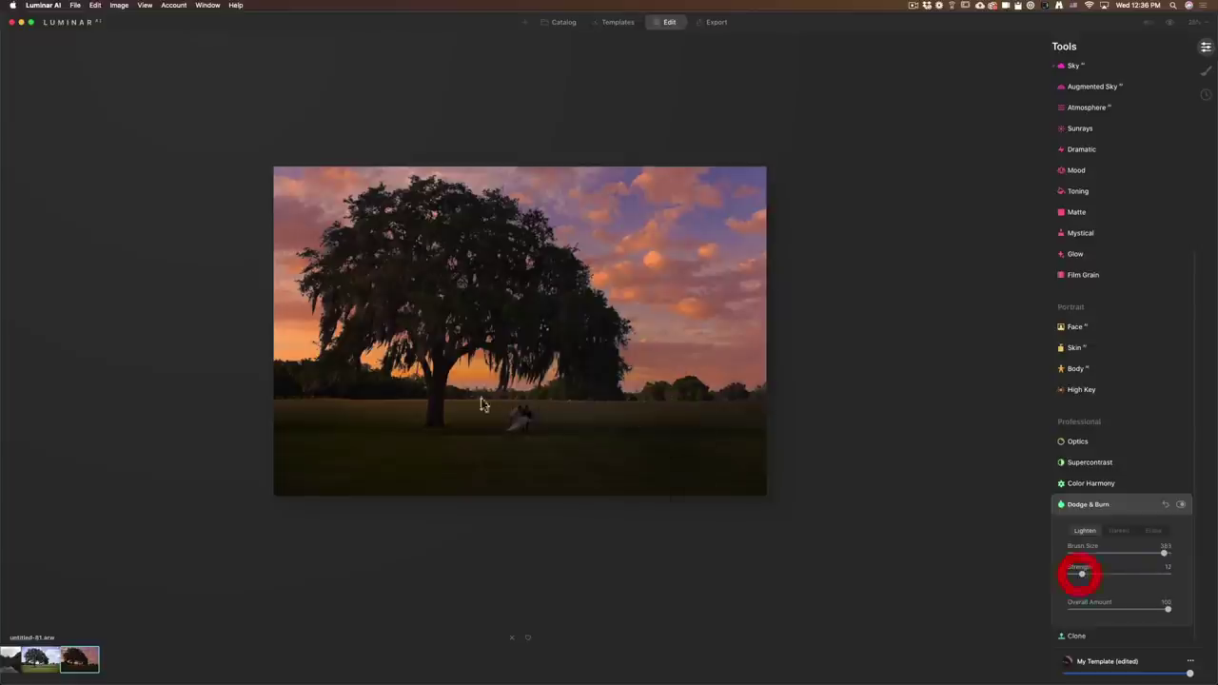
pyautogui.moveTo(296, 294)
pyautogui.mouseDown()
pyautogui.moveTo(307, 362)
pyautogui.moveTo(308, 281)
pyautogui.mouseUp()
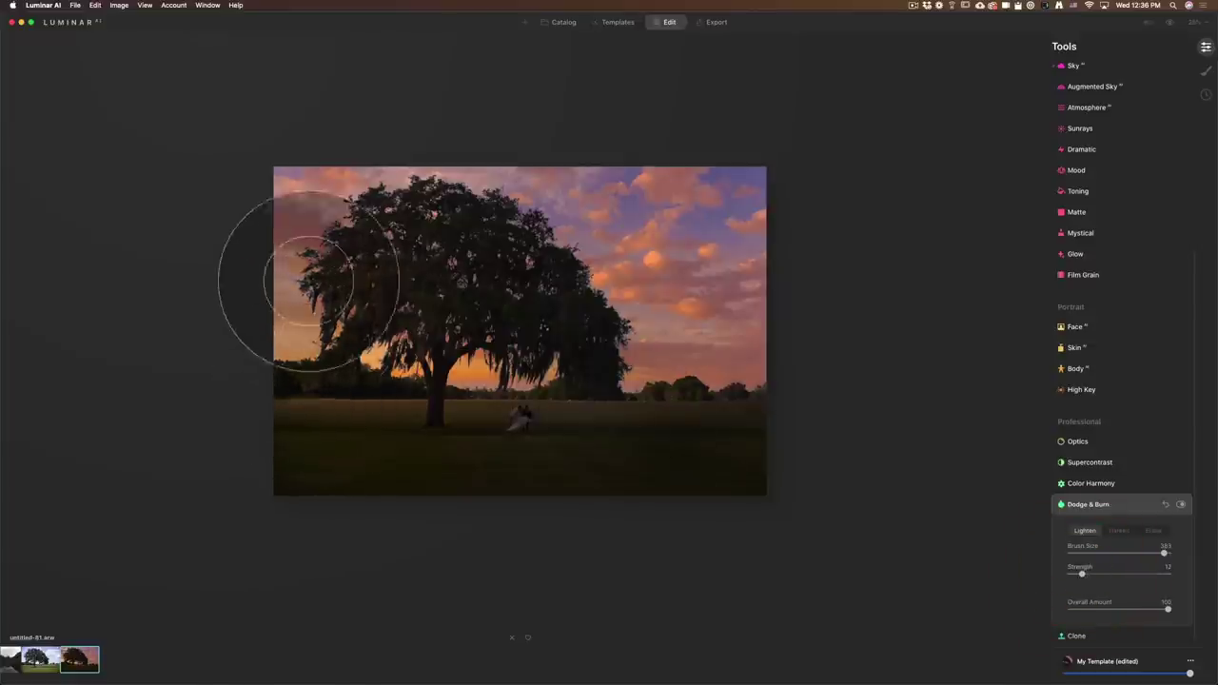
pyautogui.click(309, 337)
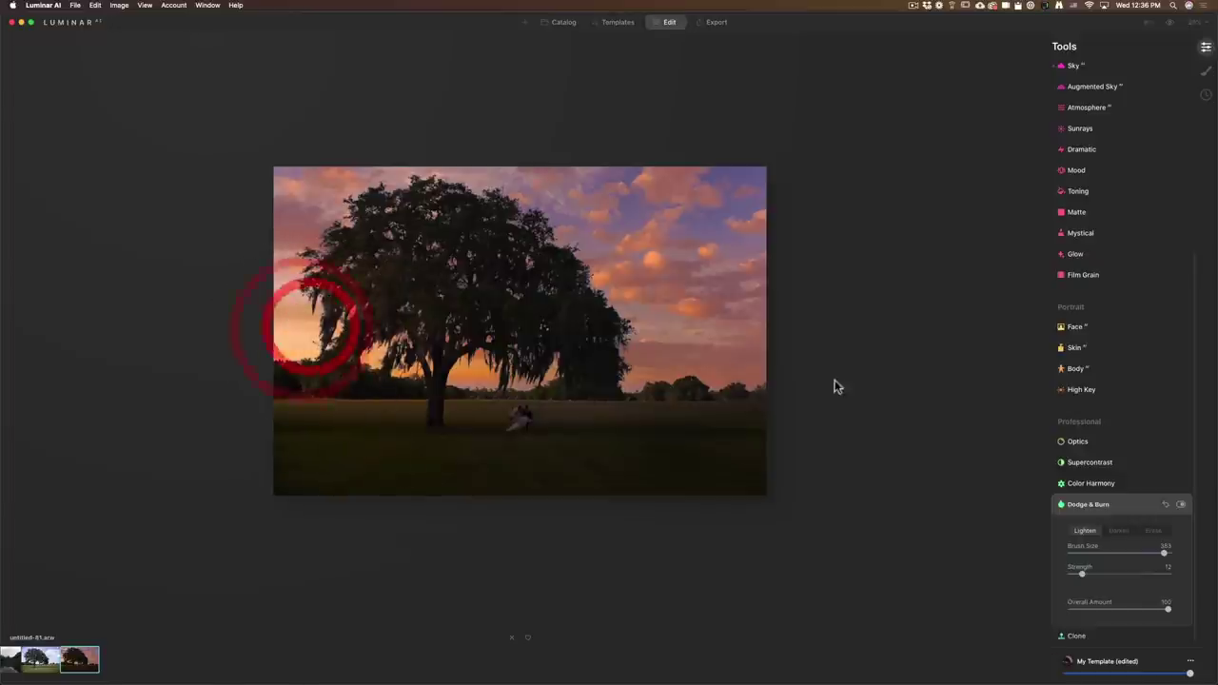
# Compare the edited tree photo with the original using the quick preview and the split before/after view.
pyautogui.click(1171, 29)
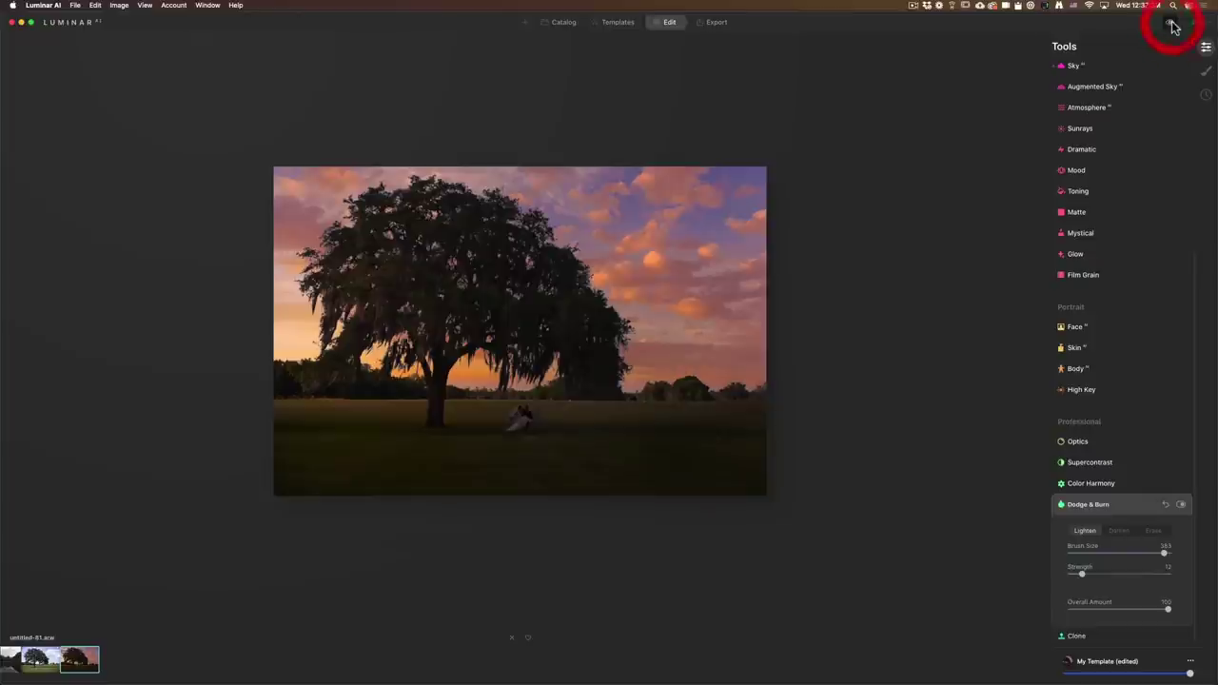
pyautogui.click(1147, 371)
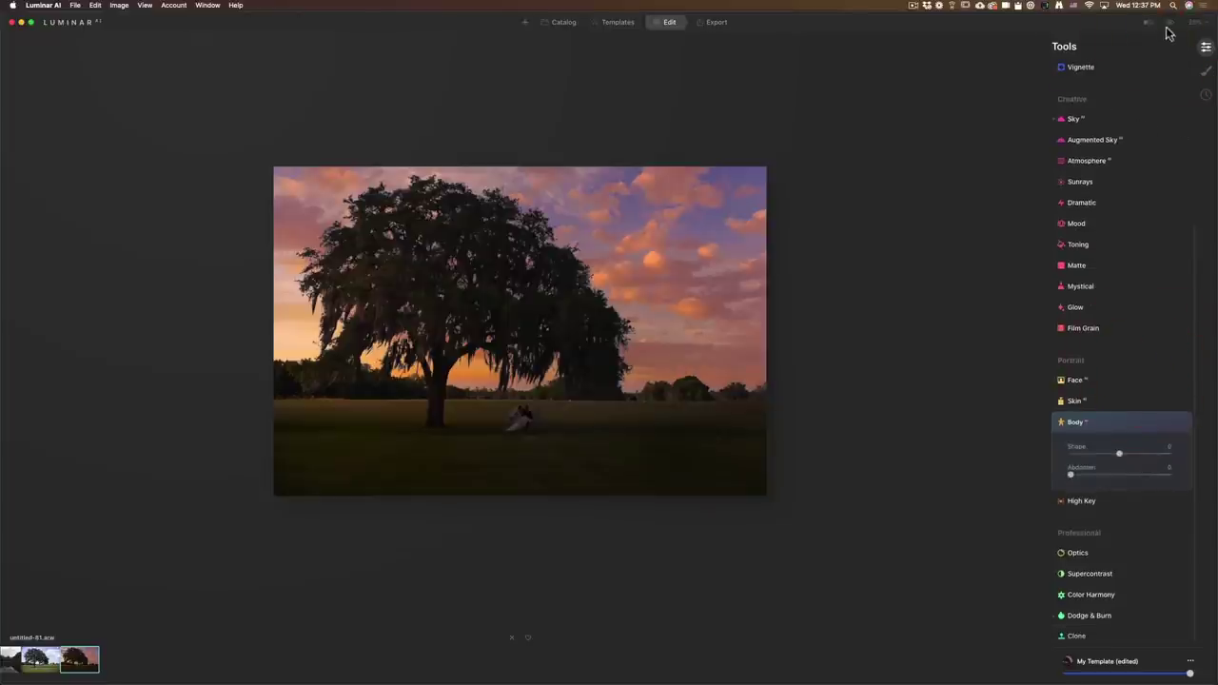
pyautogui.click(1170, 23)
pyautogui.click(1169, 31)
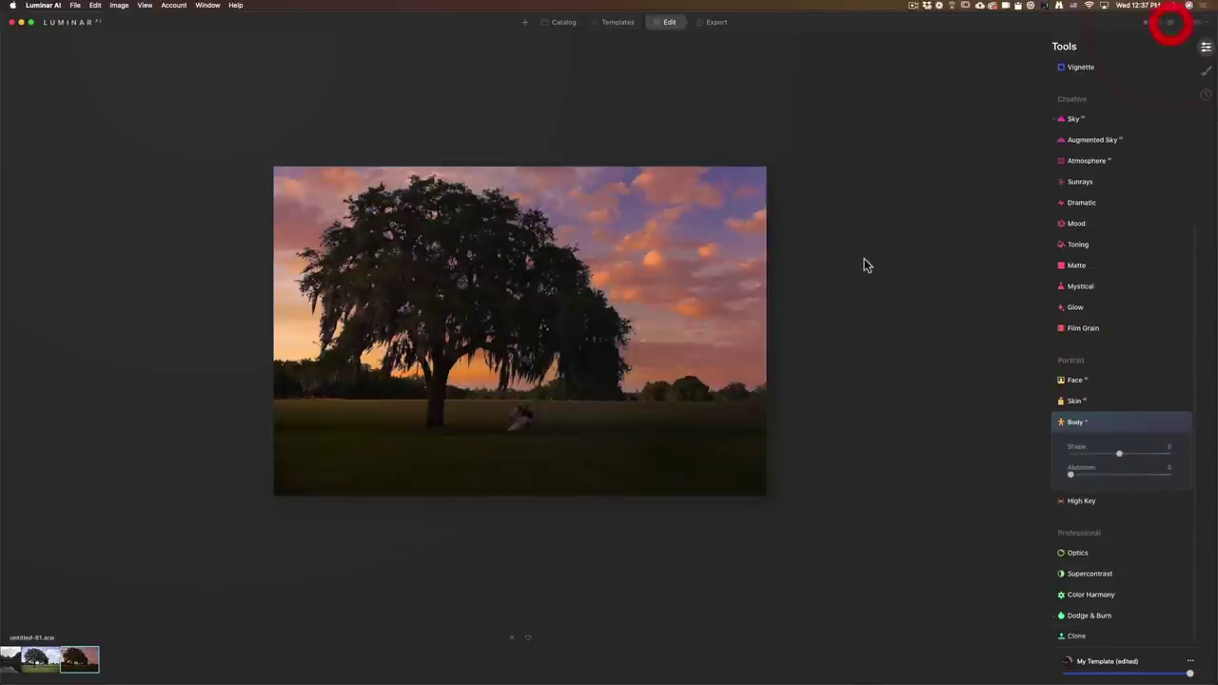
pyautogui.scroll(3, 865, 250)
pyautogui.scroll(-2, 865, 250)
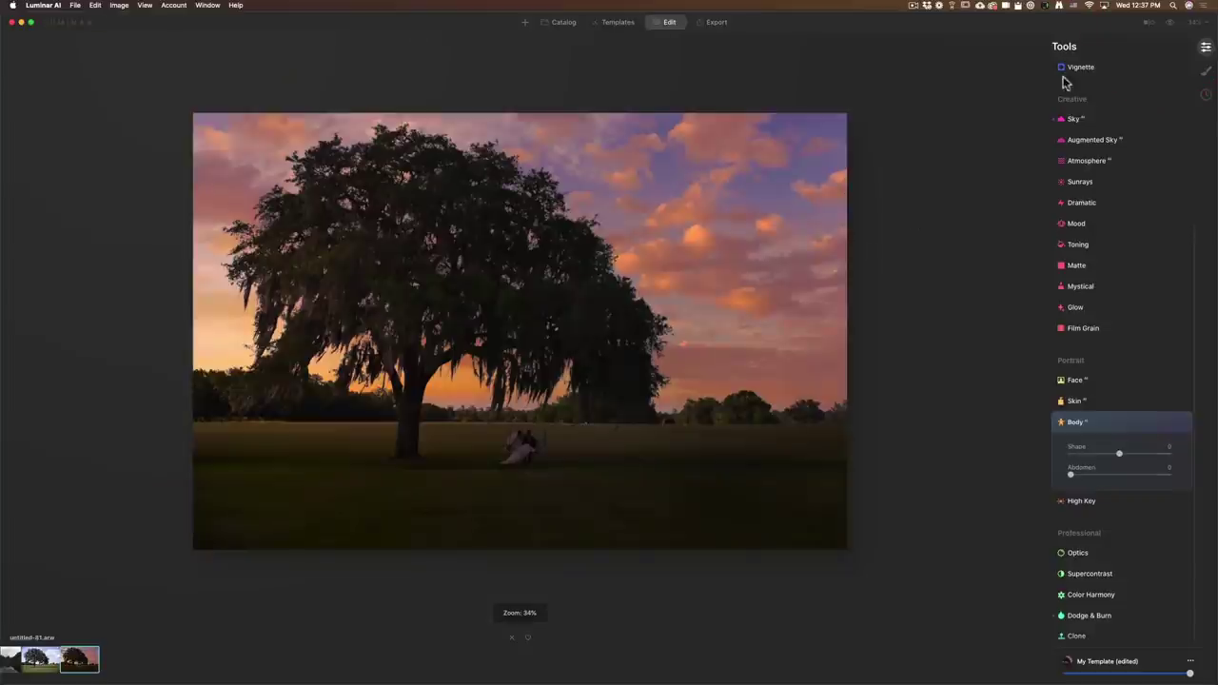
pyautogui.click(1170, 27)
pyautogui.click(1149, 21)
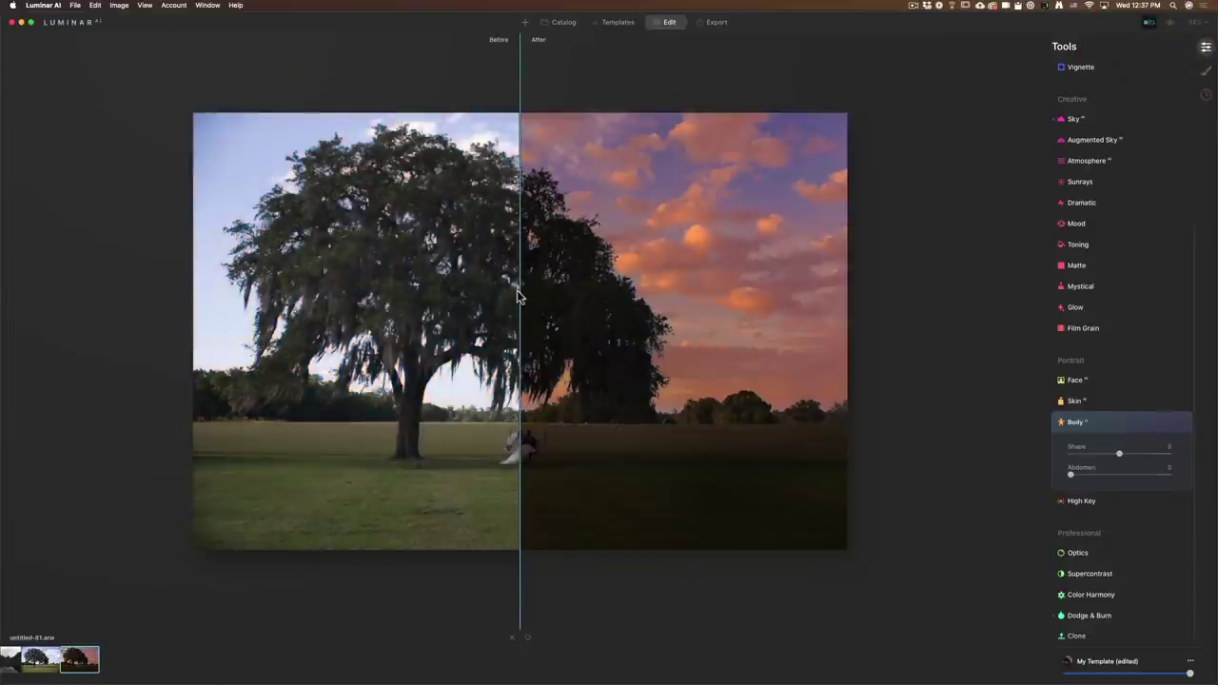
pyautogui.moveTo(516, 298); pyautogui.dragTo(25, 320)
pyautogui.click(468, 84)
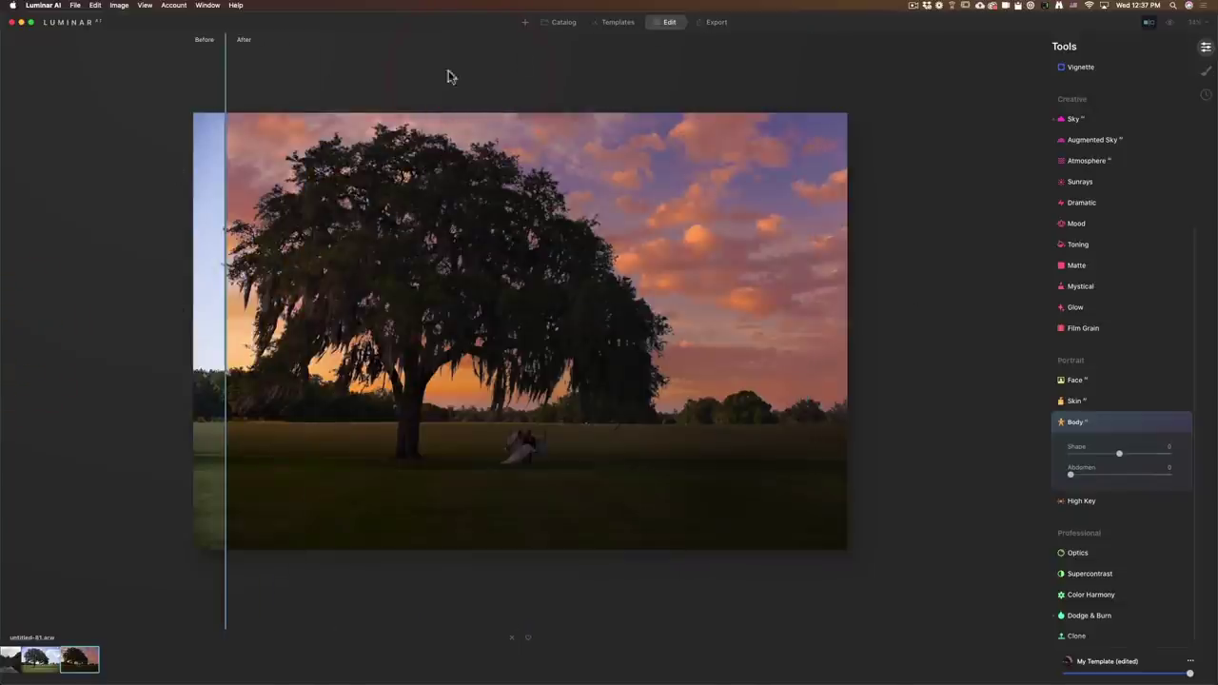
# Open the mountain lake photo Sony Summer-42-Pano.dng from the catalog, and switch to the same photo in Photoshop.
pyautogui.click(561, 23)
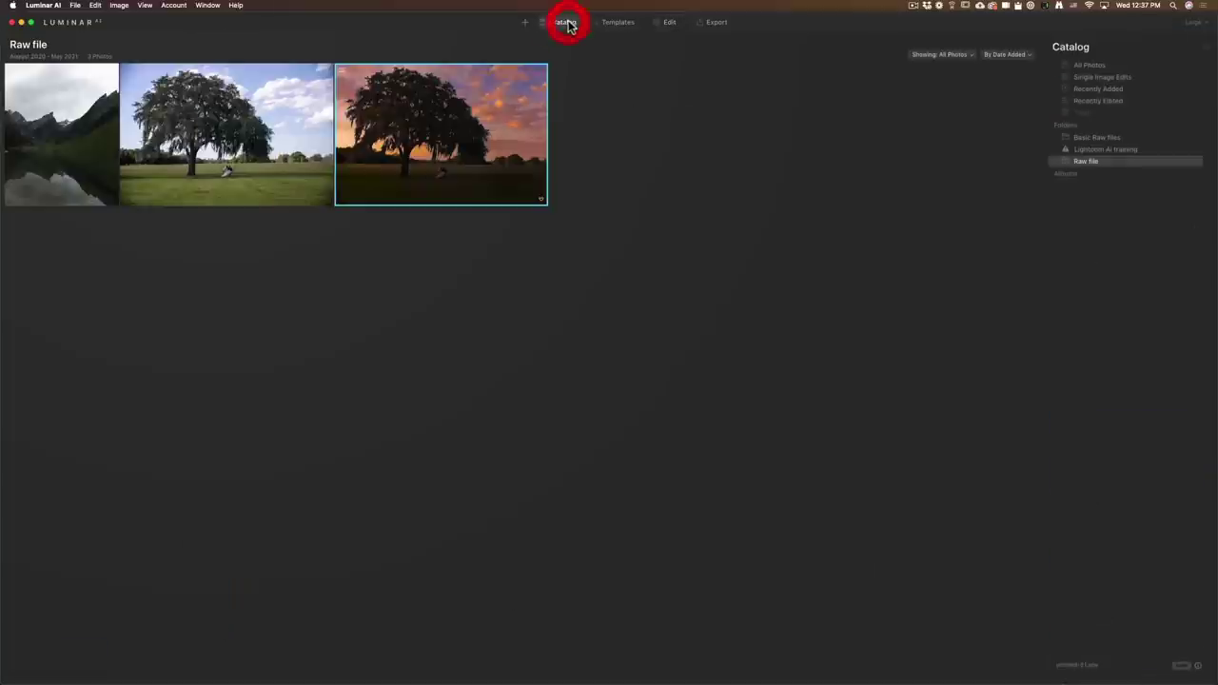
pyautogui.doubleClick(87, 144)
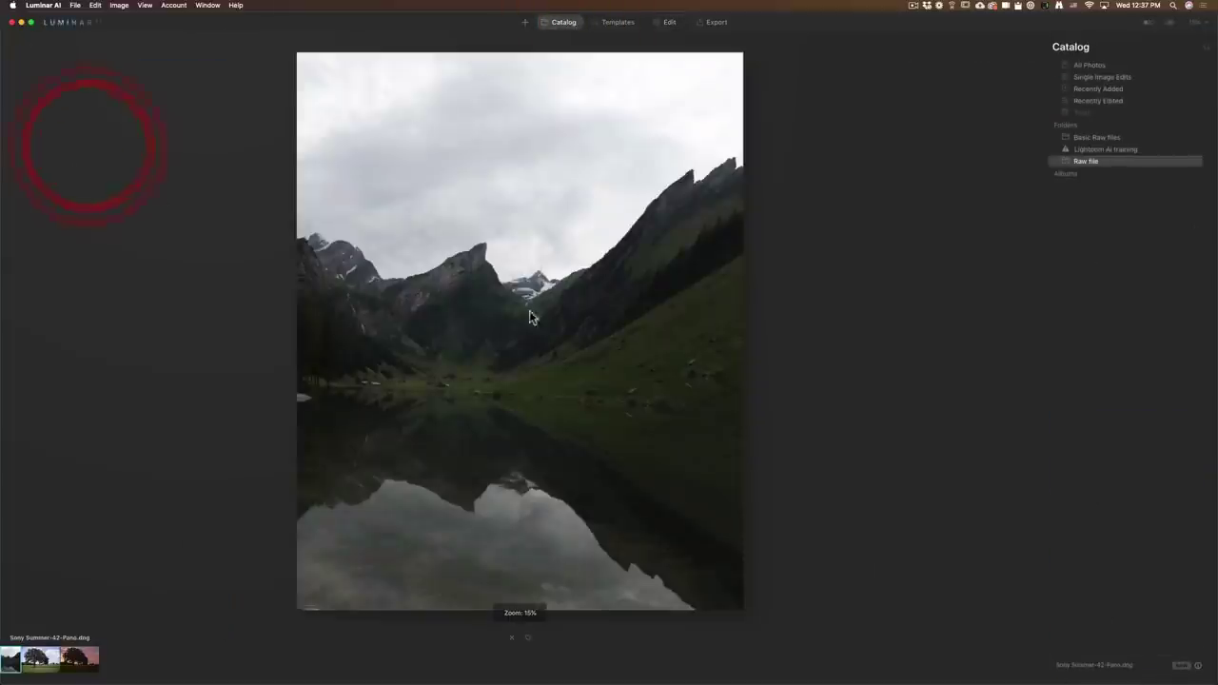
pyautogui.press('super+Tab')
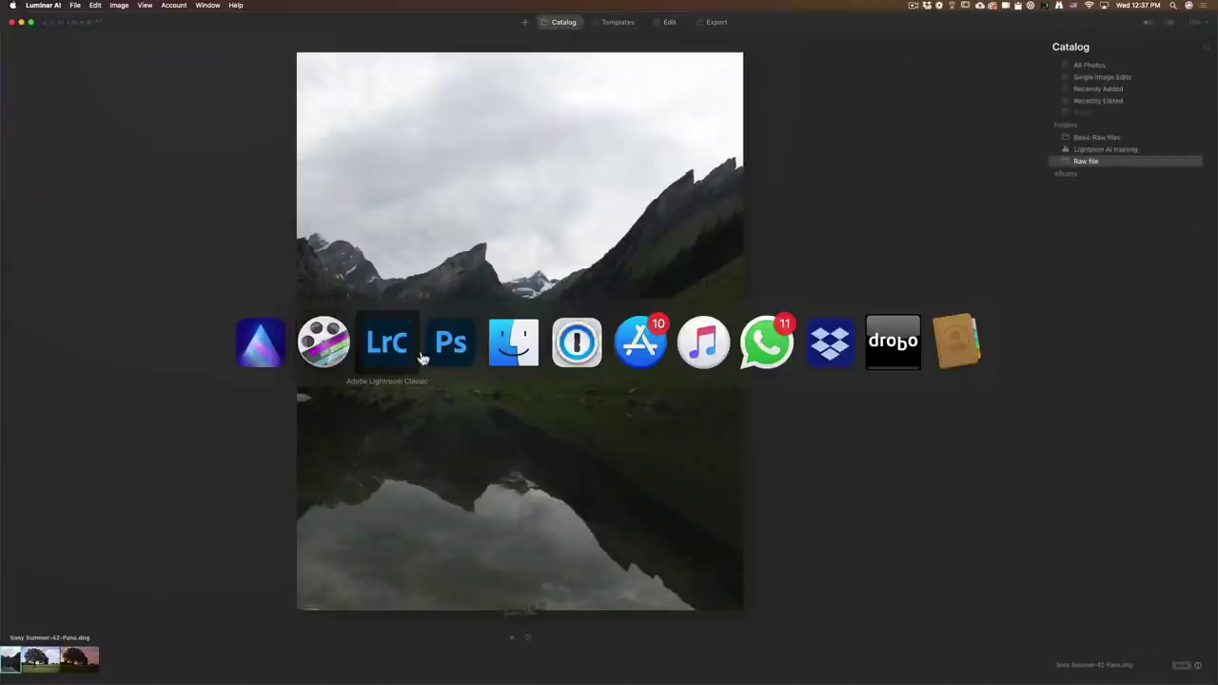
pyautogui.click(435, 346)
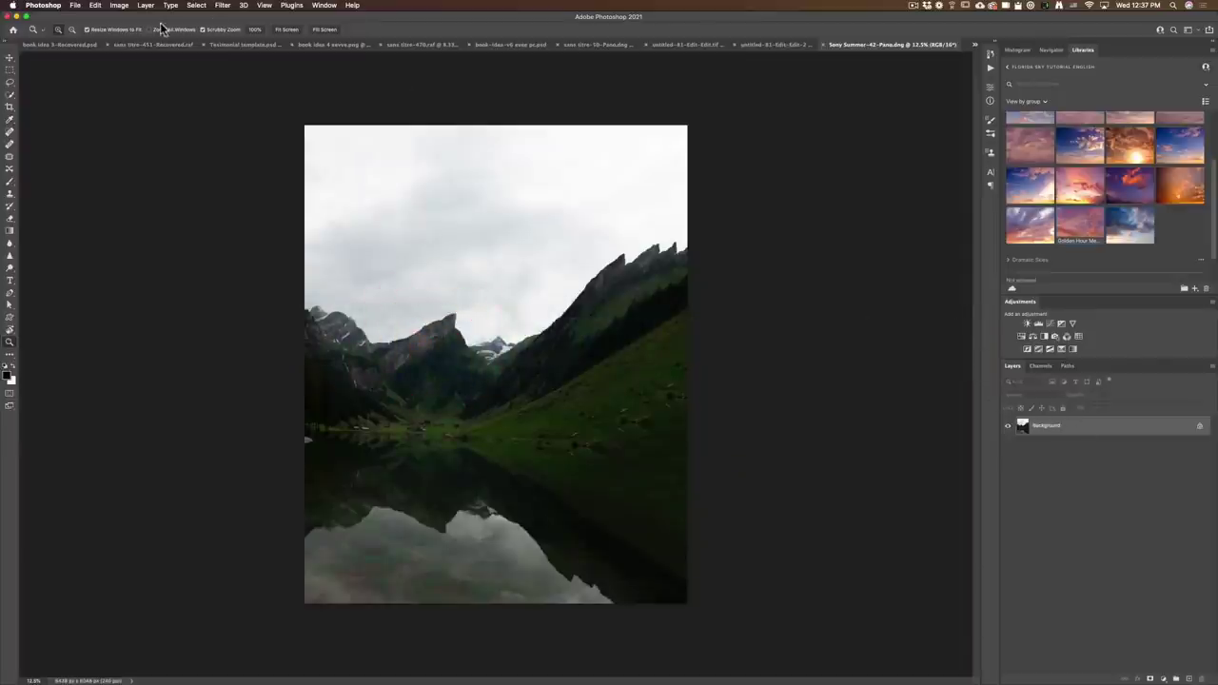
# Run Sky Replacement on the lake photo with Lighting Adjustment 71 and Color Adjustment 100.
pyautogui.click(95, 5)
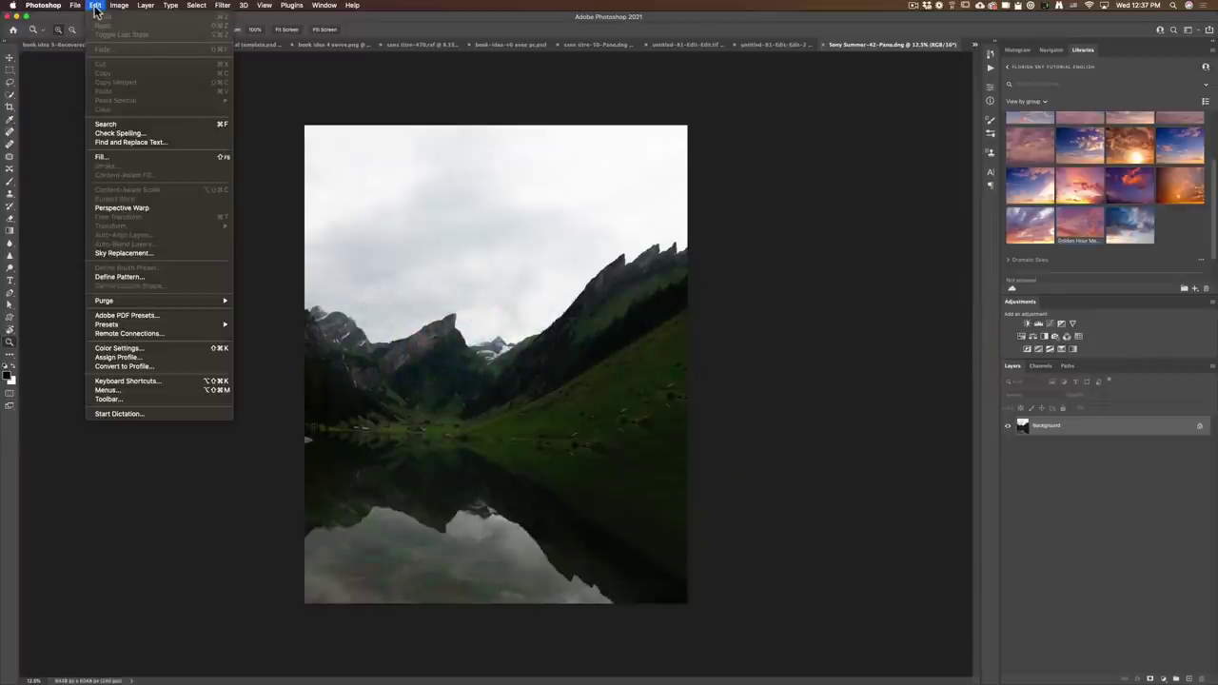
pyautogui.click(137, 255)
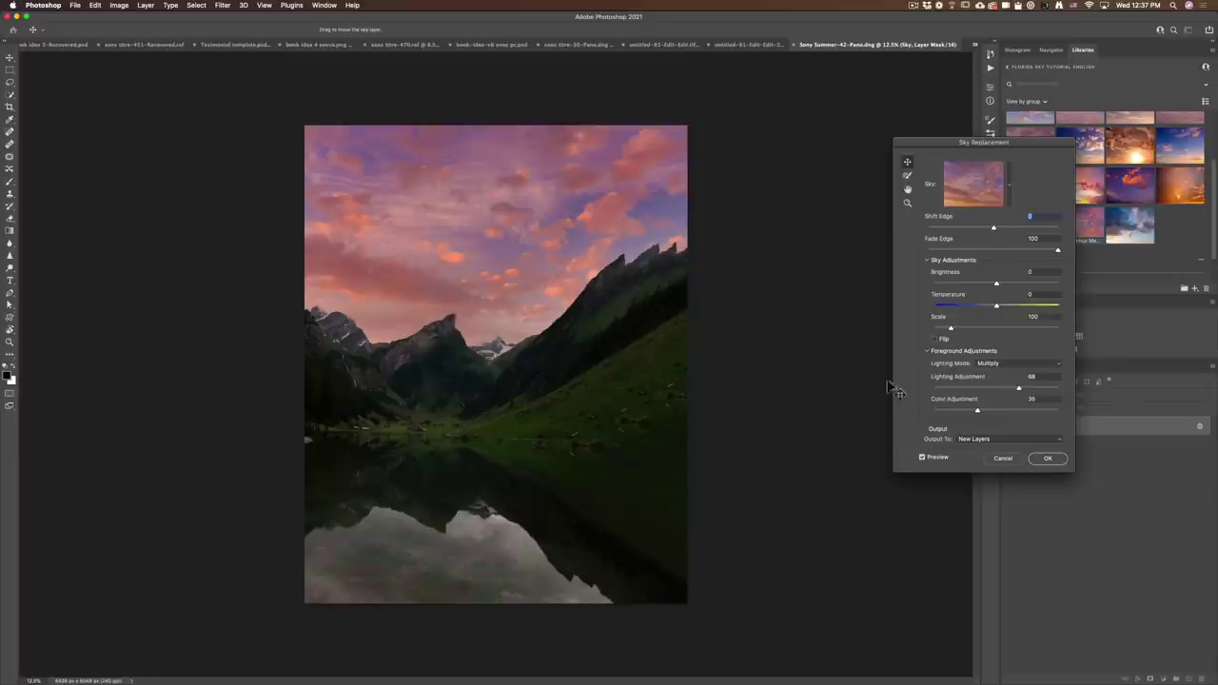
pyautogui.moveTo(977, 415); pyautogui.dragTo(958, 398)
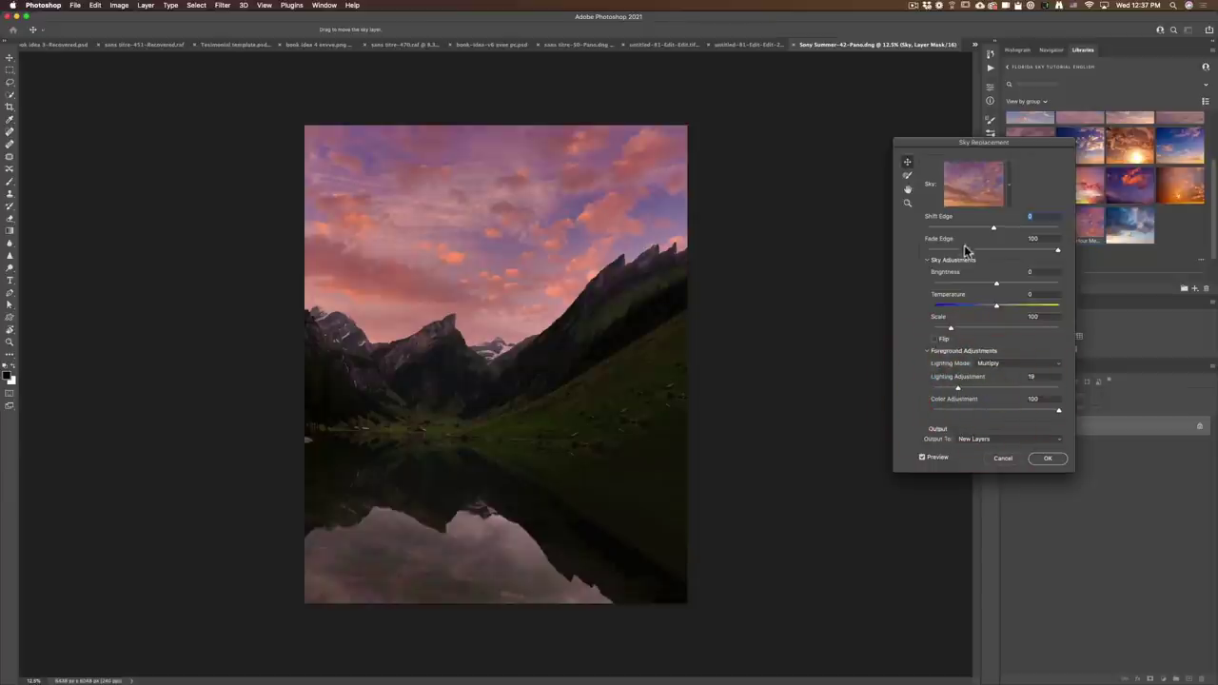
pyautogui.moveTo(959, 387); pyautogui.dragTo(1023, 387)
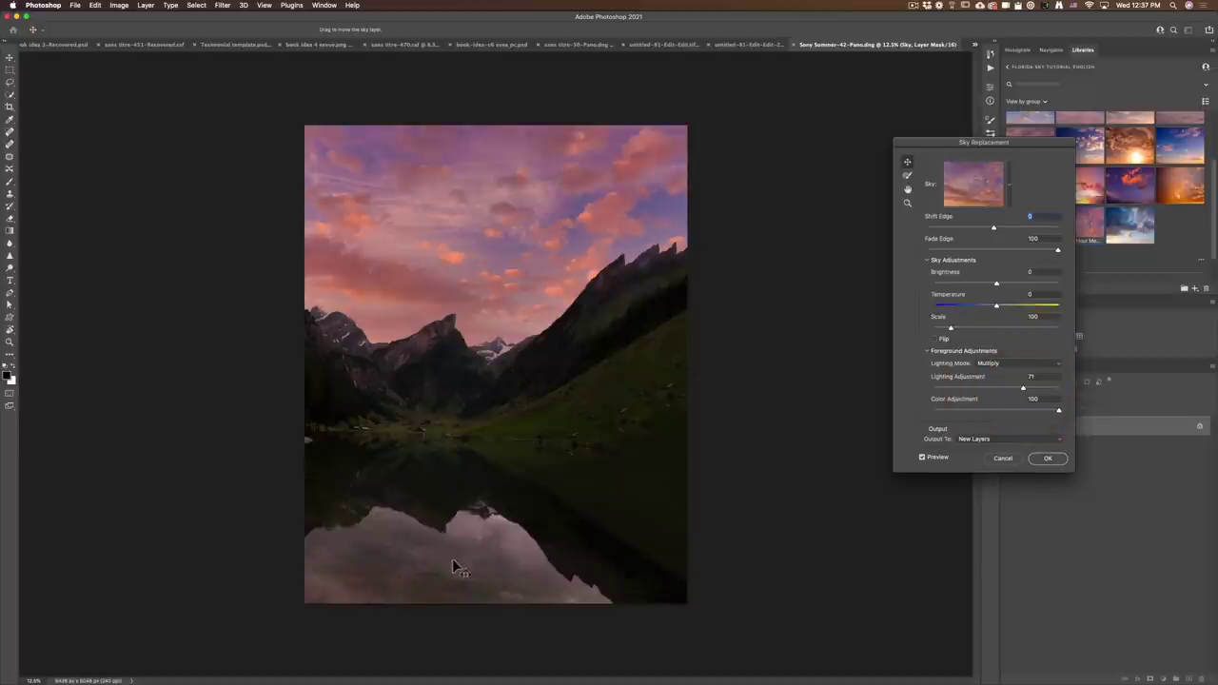
# Switch back to Luminar AI, and replace the lake photo's sky with the custom Sunset Medium Format-3 sky.
pyautogui.press('super+Tab')
pyautogui.click(330, 348)
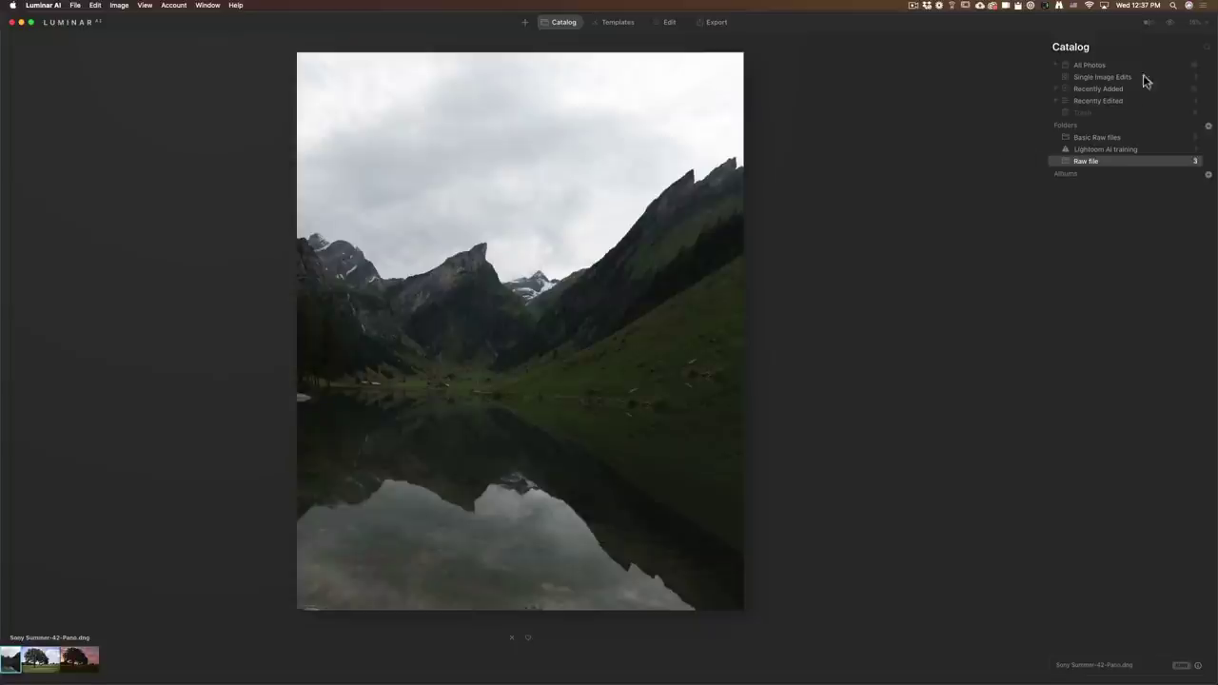
pyautogui.click(669, 27)
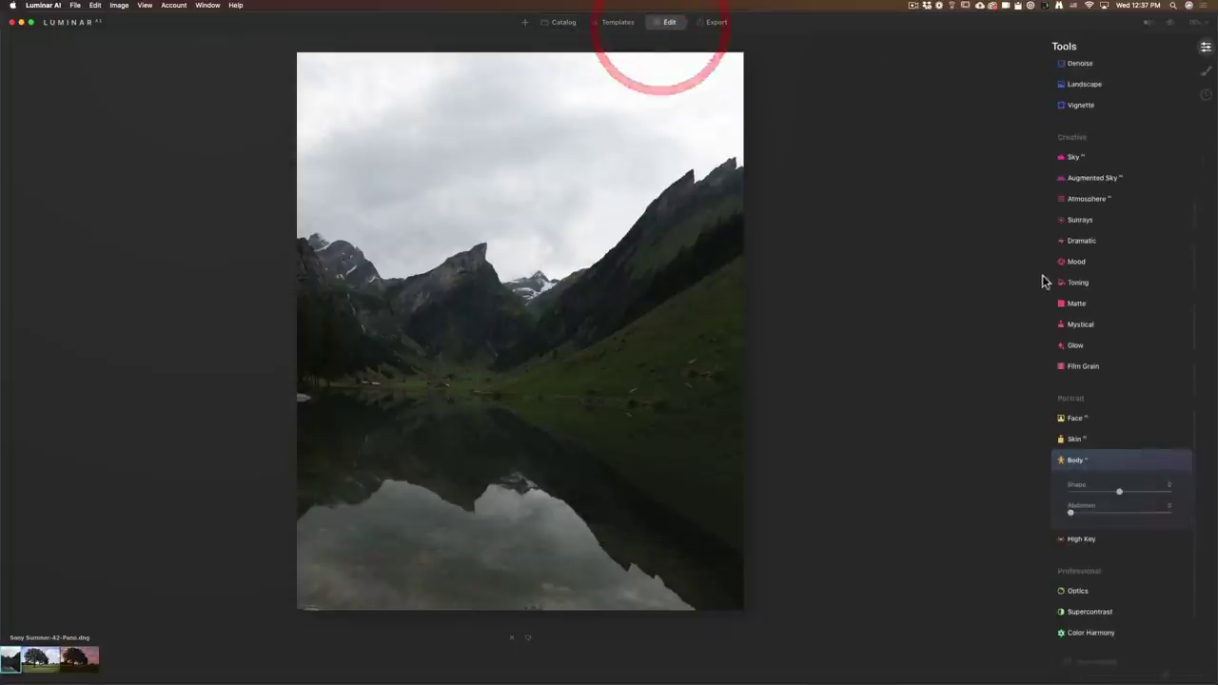
pyautogui.scroll(2, 1085, 286)
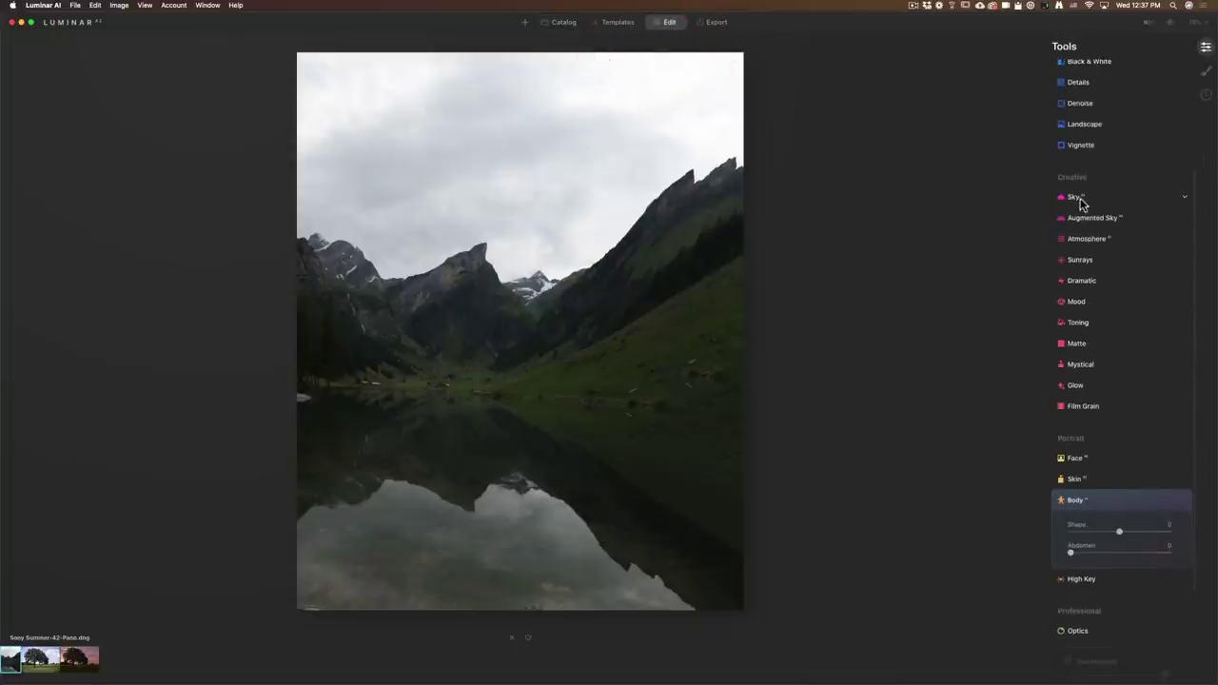
pyautogui.click(1078, 198)
pyautogui.click(1132, 234)
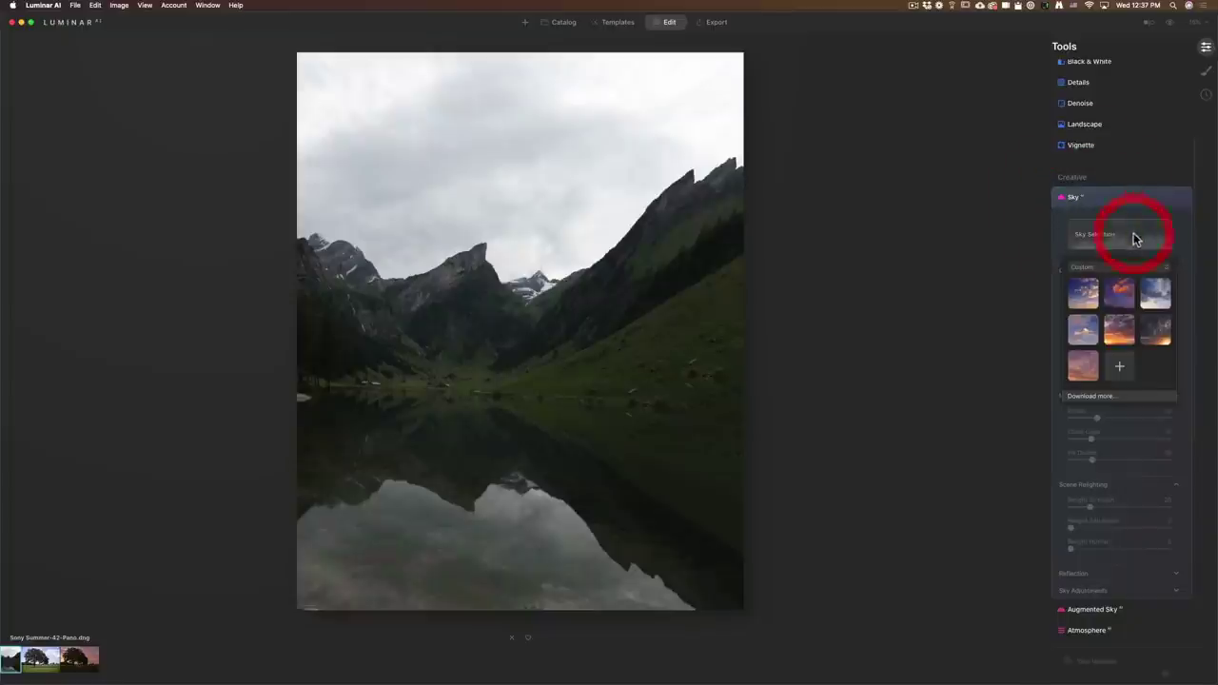
pyautogui.click(1119, 333)
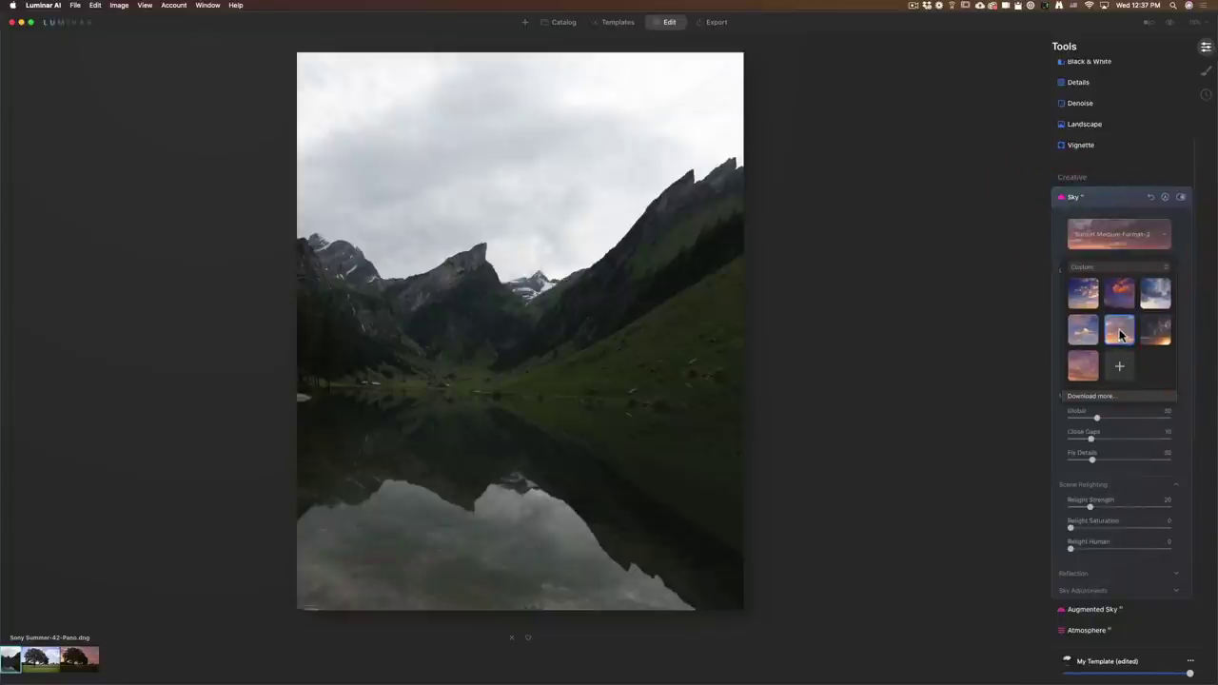
pyautogui.click(1119, 333)
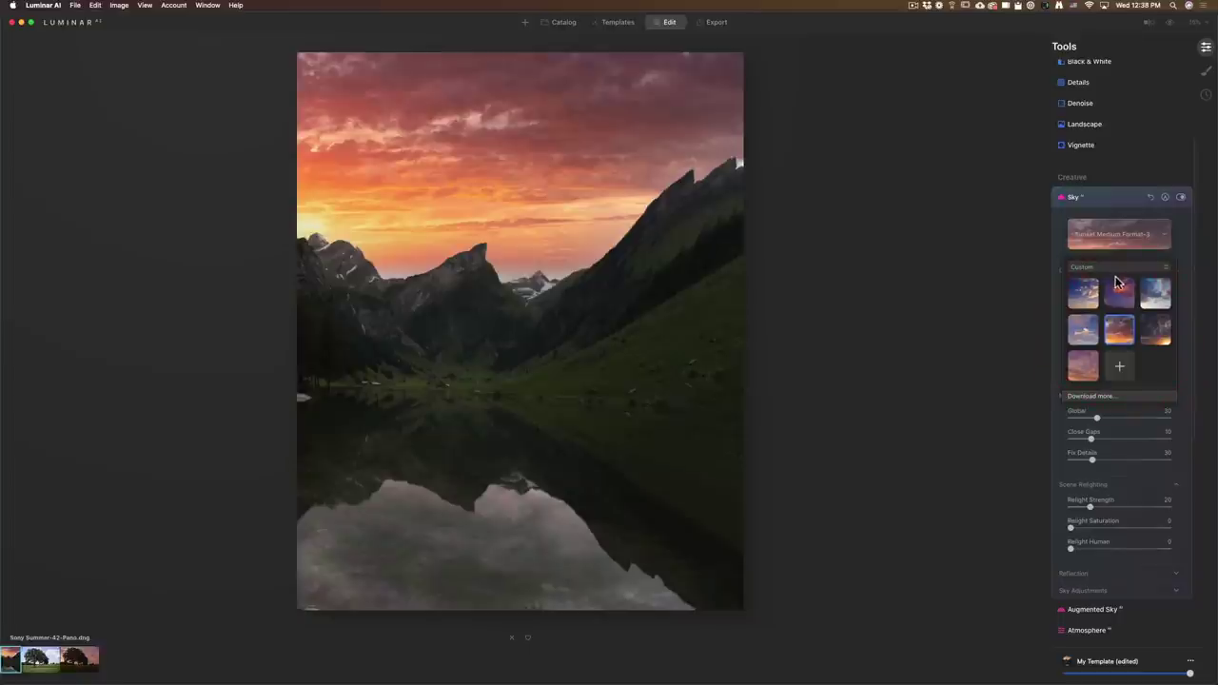
pyautogui.click(1055, 456)
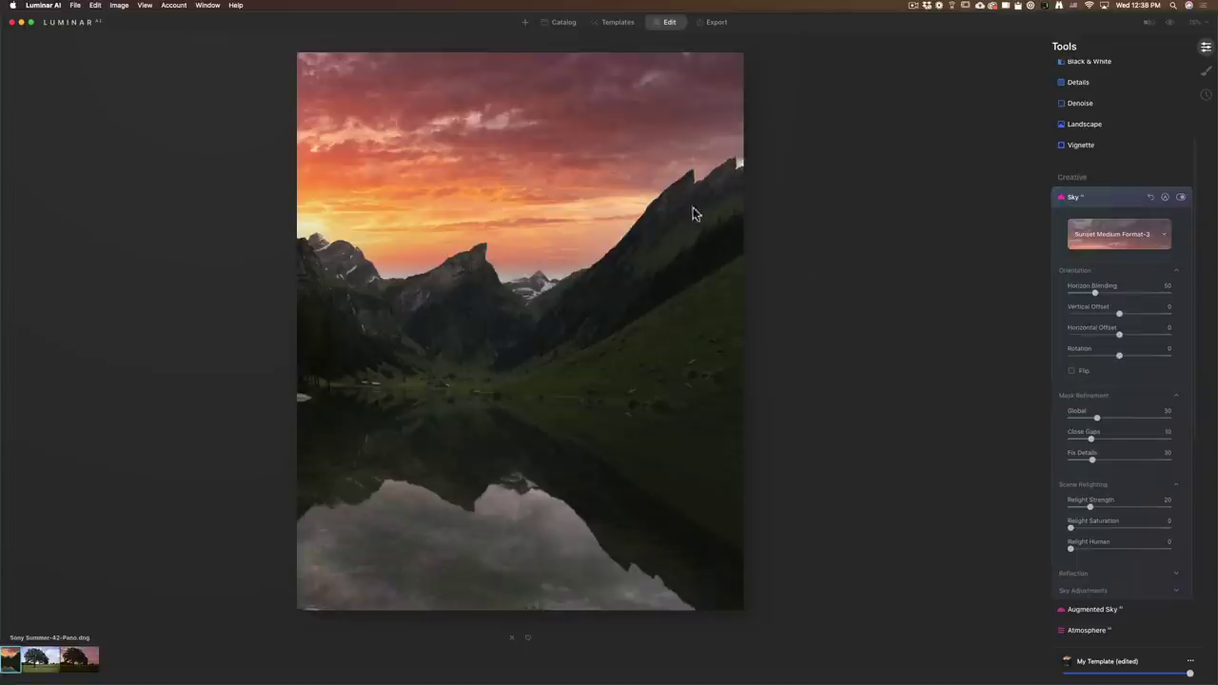
# Flip the replacement sky, reveal the reflection setting, and relight the scene with Relight Strength 100 and Relight Saturation about 76.
pyautogui.click(1079, 371)
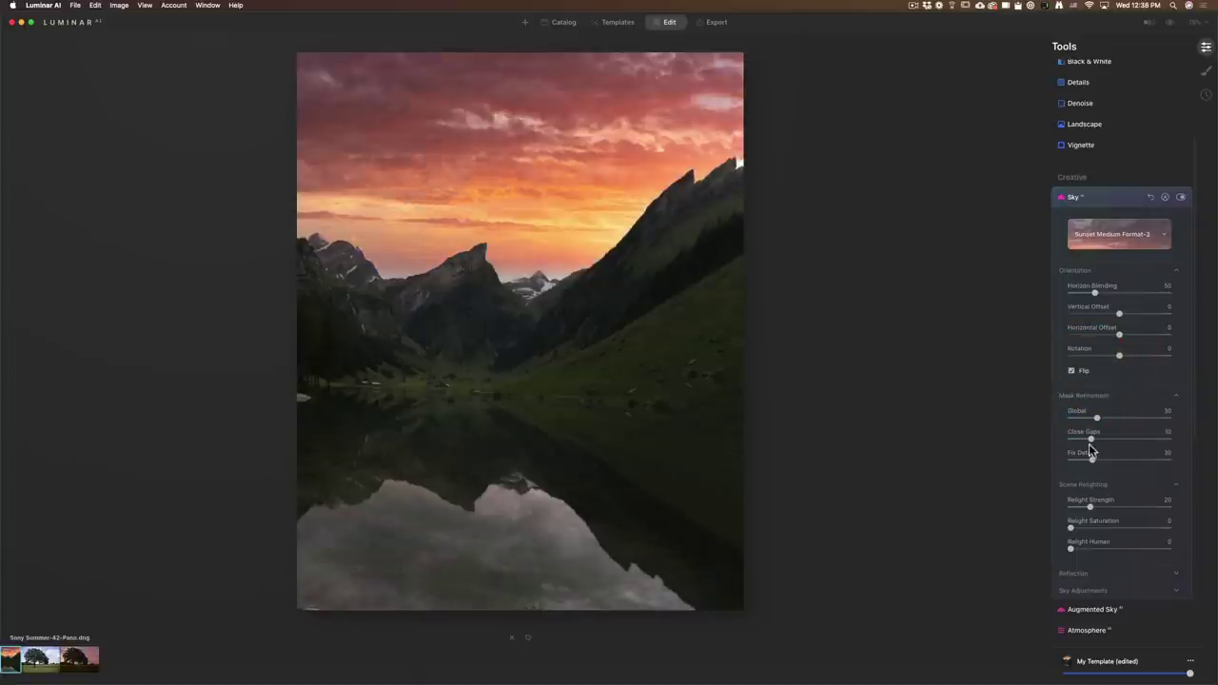
pyautogui.scroll(-2, 1106, 423)
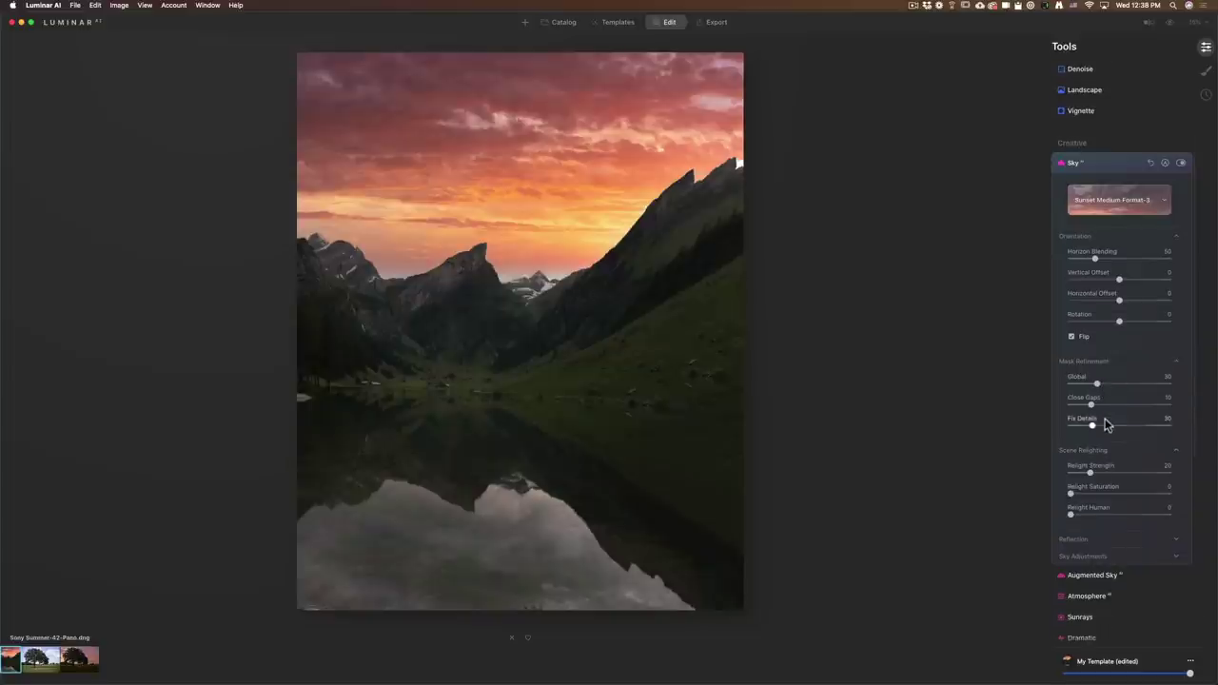
pyautogui.click(1175, 539)
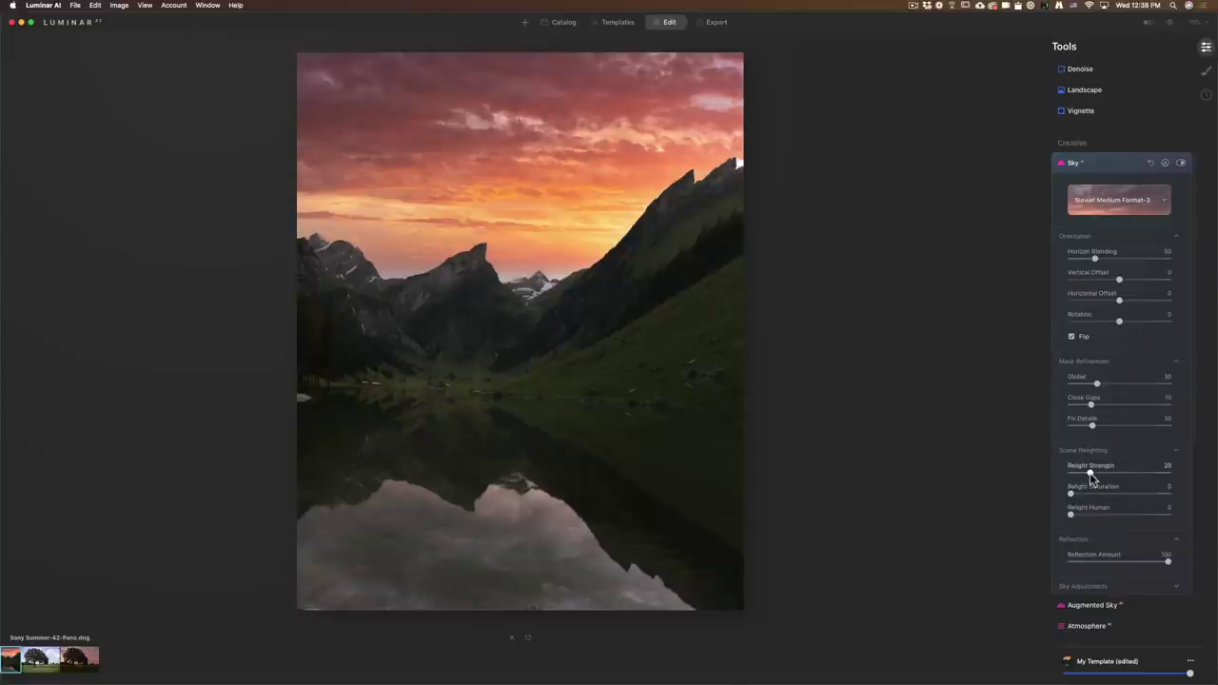
pyautogui.moveTo(1091, 473); pyautogui.dragTo(1174, 470)
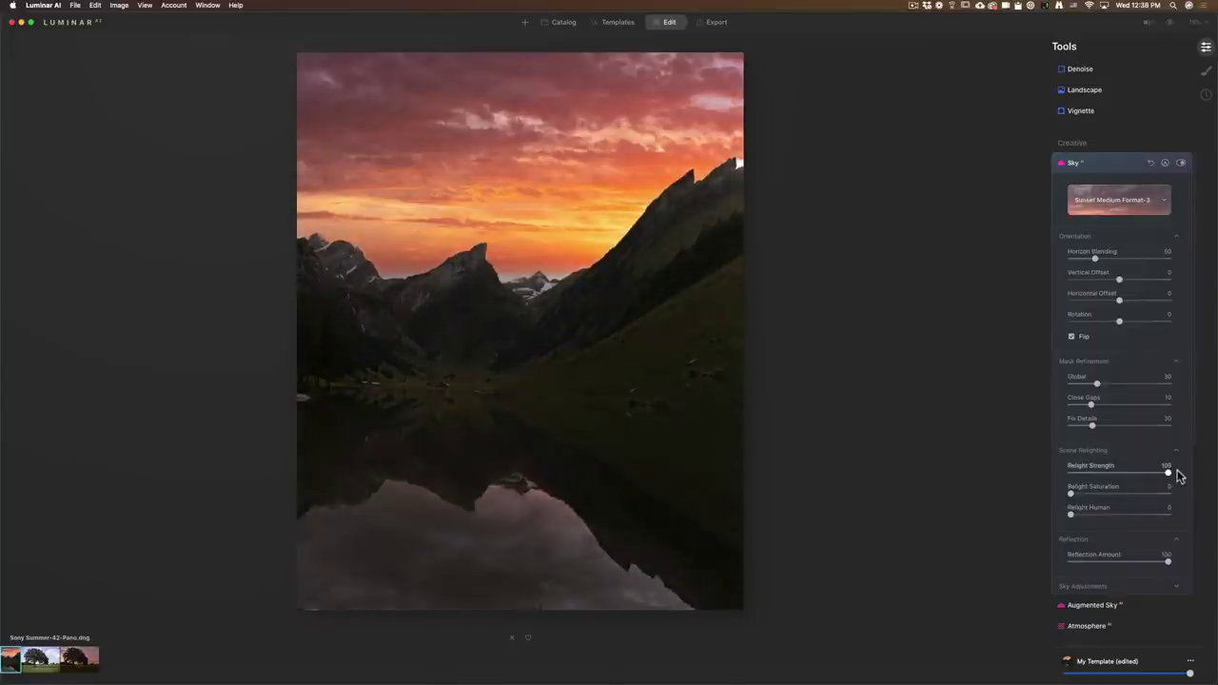
pyautogui.moveTo(1072, 494); pyautogui.dragTo(1148, 492)
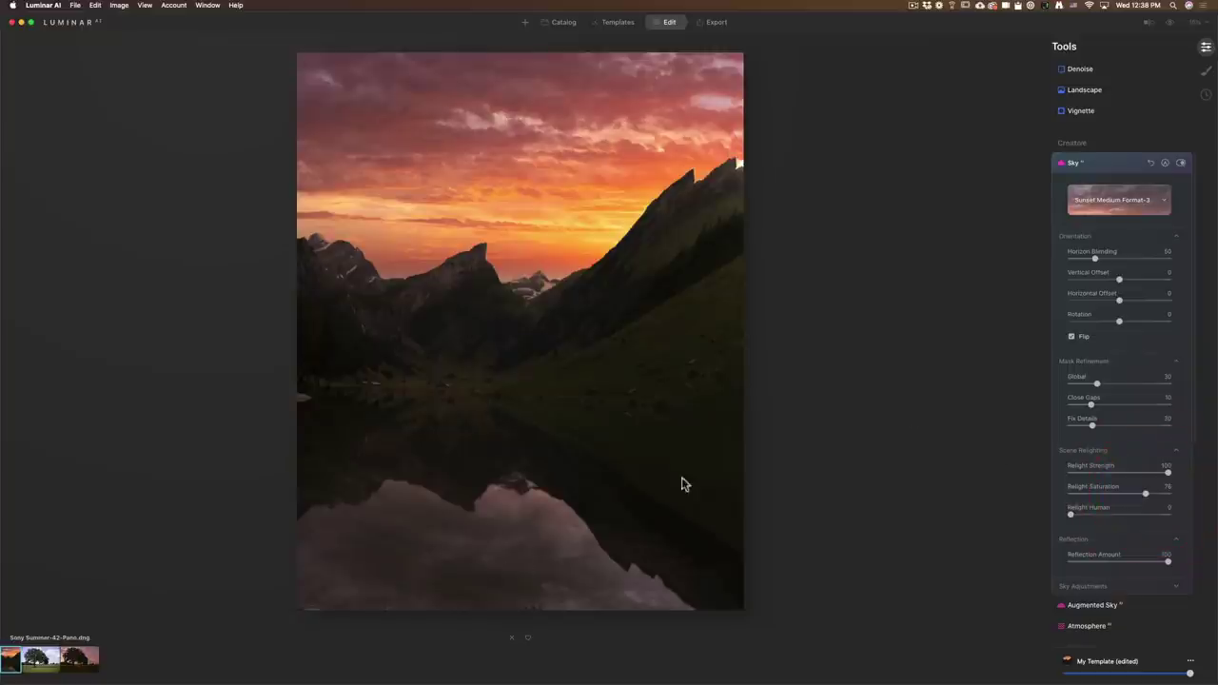
# Swap the lake photo's sky for Sunset Medium Format-9 and turn off Flip so the sun sits behind the mountain slope at right.
pyautogui.click(1137, 200)
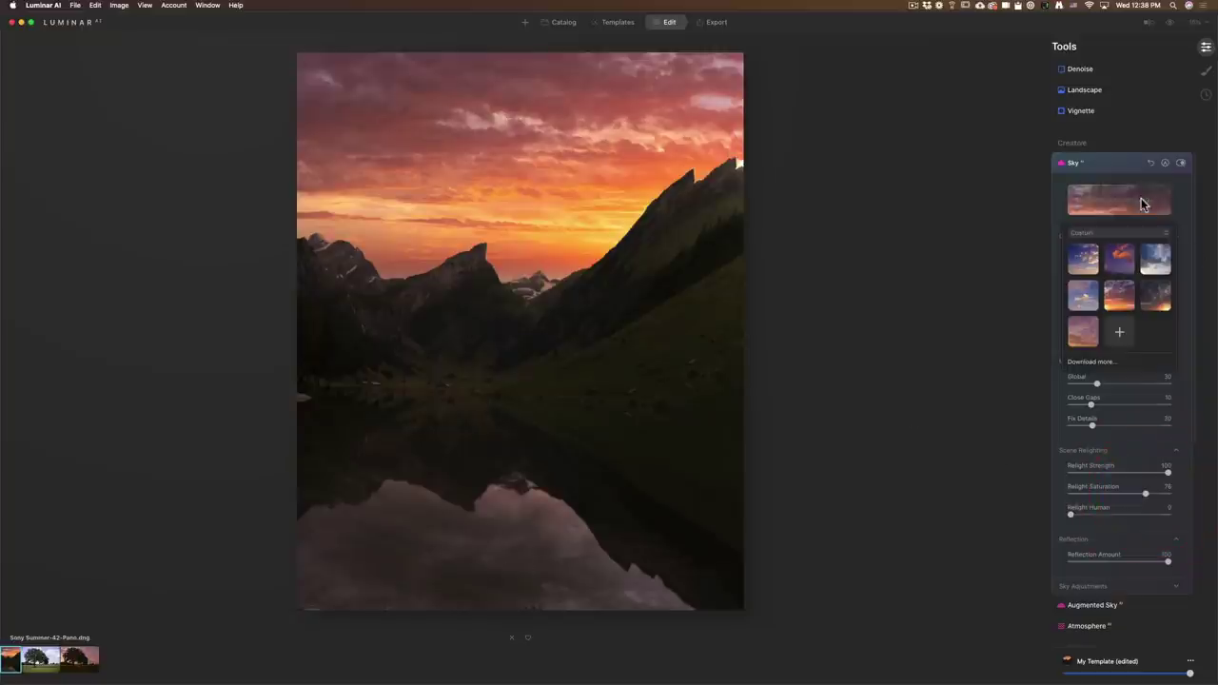
pyautogui.click(1153, 298)
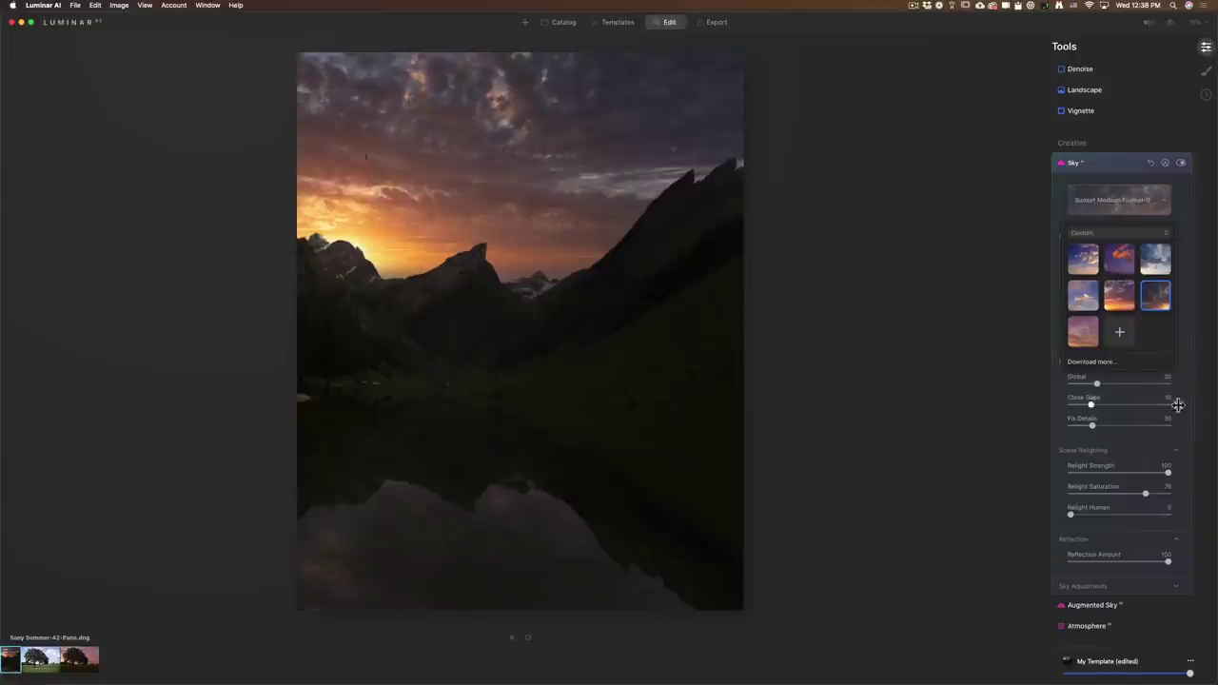
pyautogui.click(1184, 341)
pyautogui.click(1068, 340)
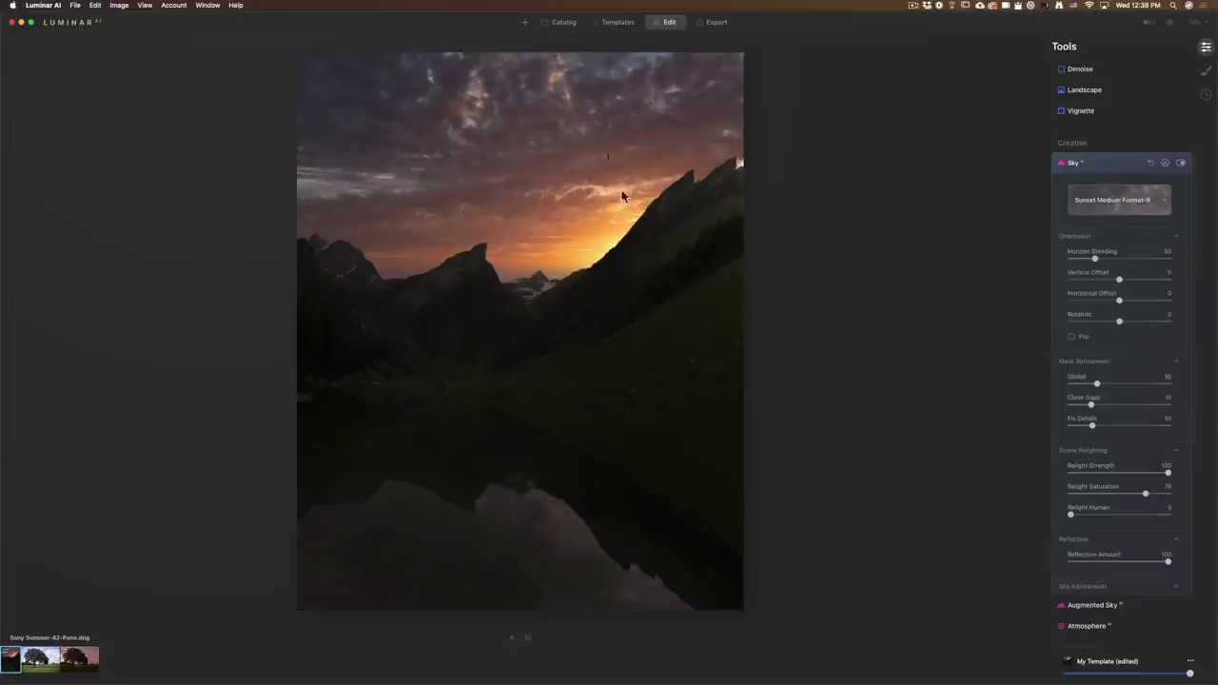
# Try the purple Golden Hour sky on the lake photo, and replace it with the blue Golden Hour sky with sunlit clouds.
pyautogui.click(1143, 207)
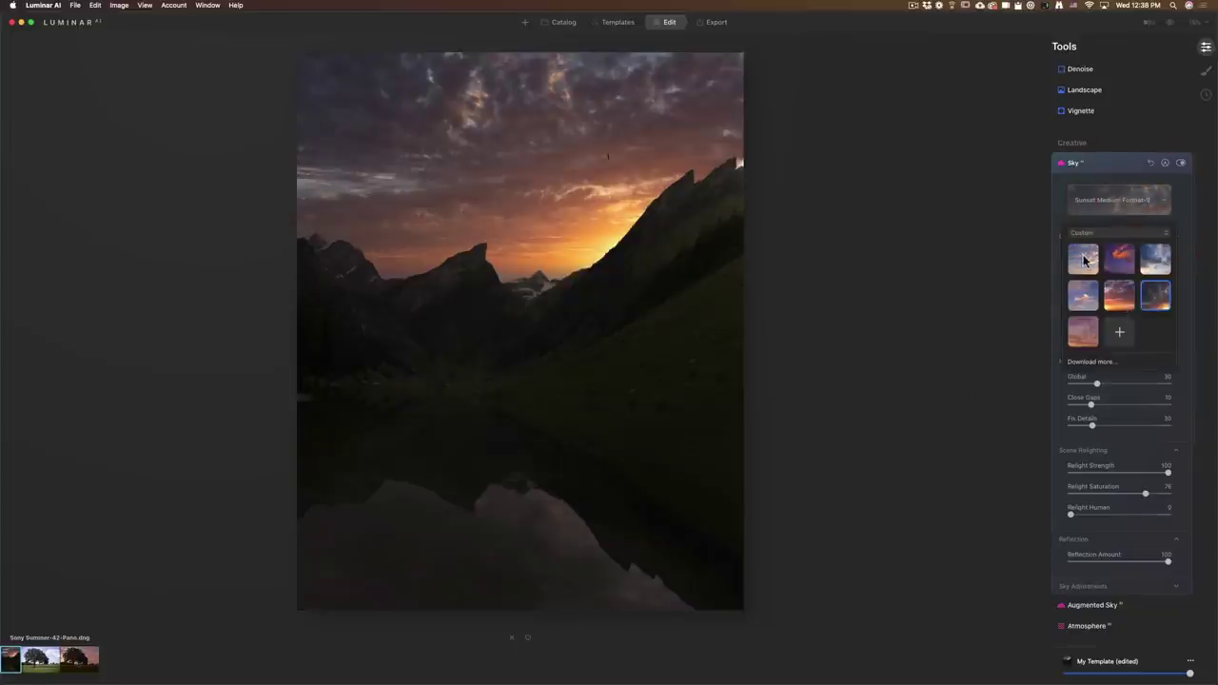
pyautogui.click(1123, 261)
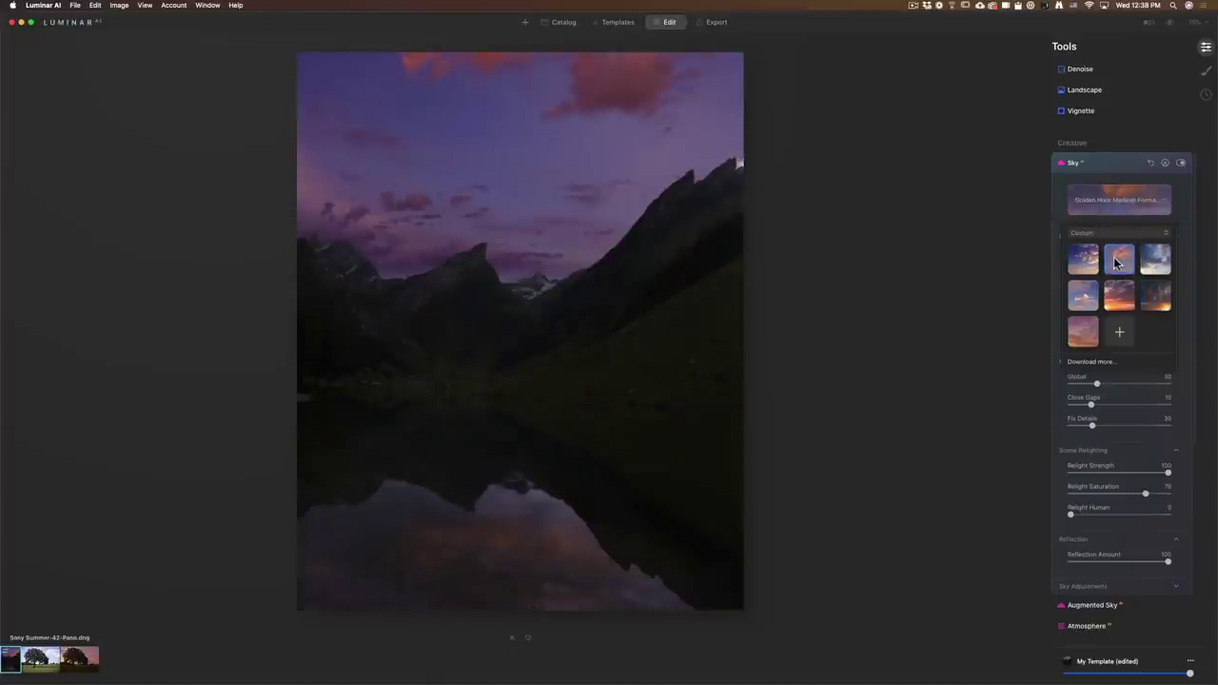
pyautogui.click(1089, 261)
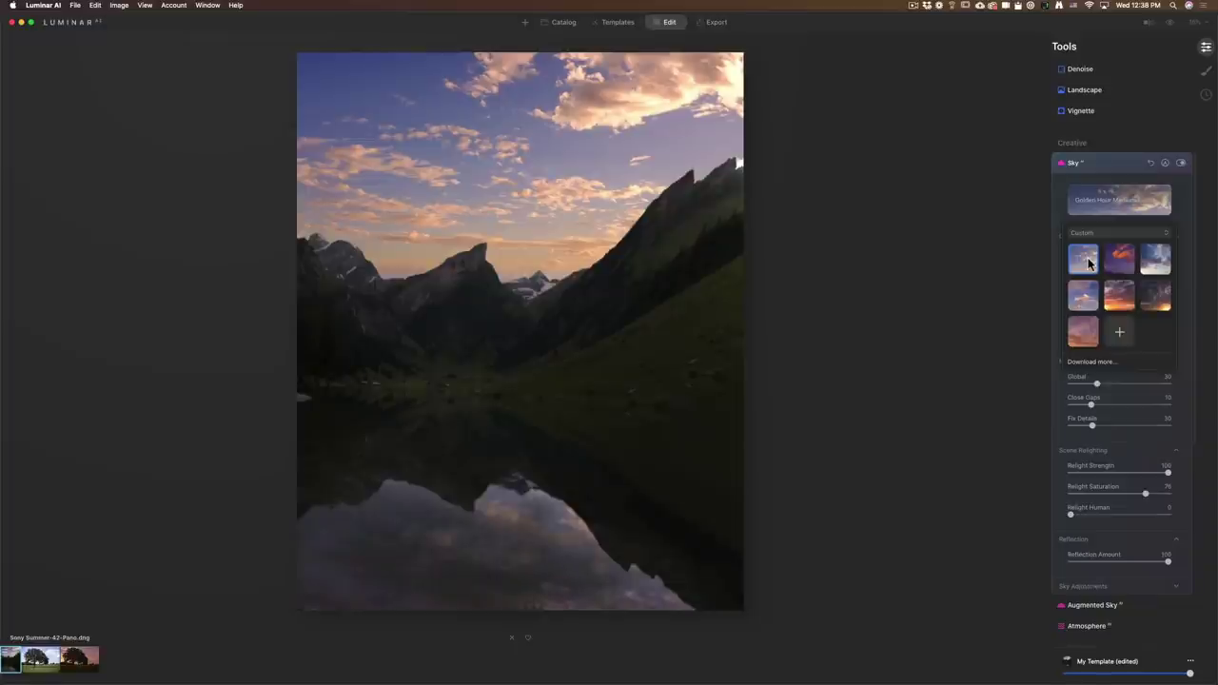
# Replace the lake photo's sky with the custom Sunset Medium Format-3 sky, and flip it horizontally.
pyautogui.click(1121, 299)
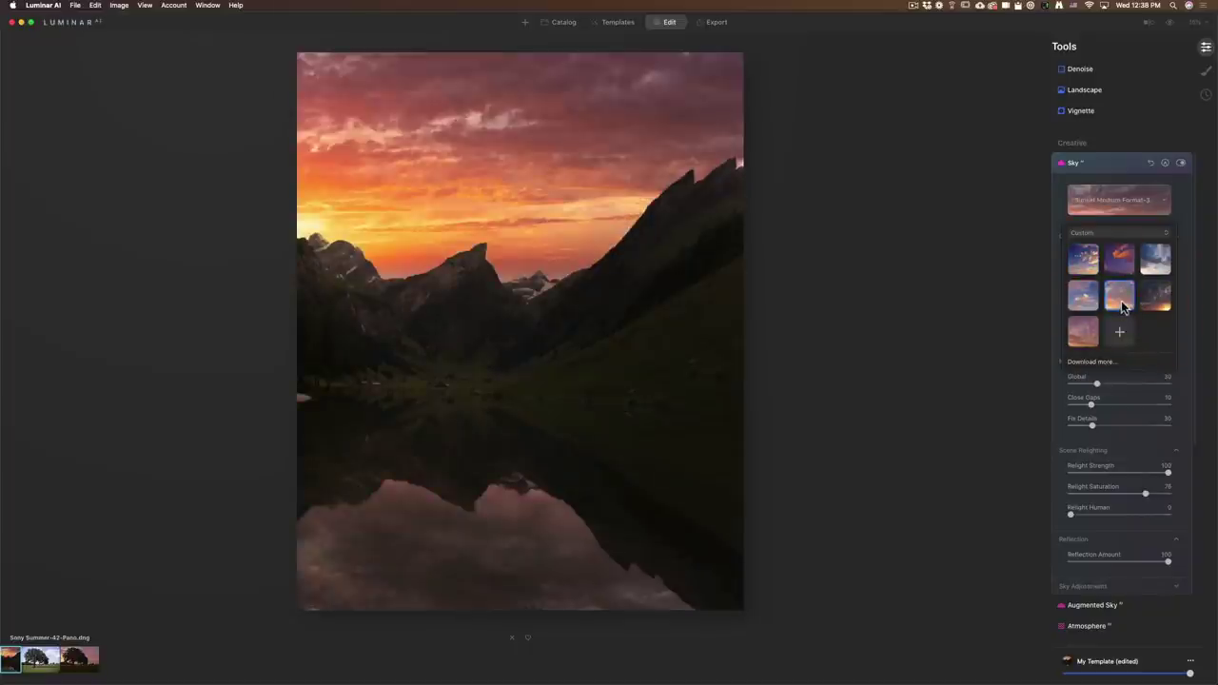
pyautogui.click(1129, 377)
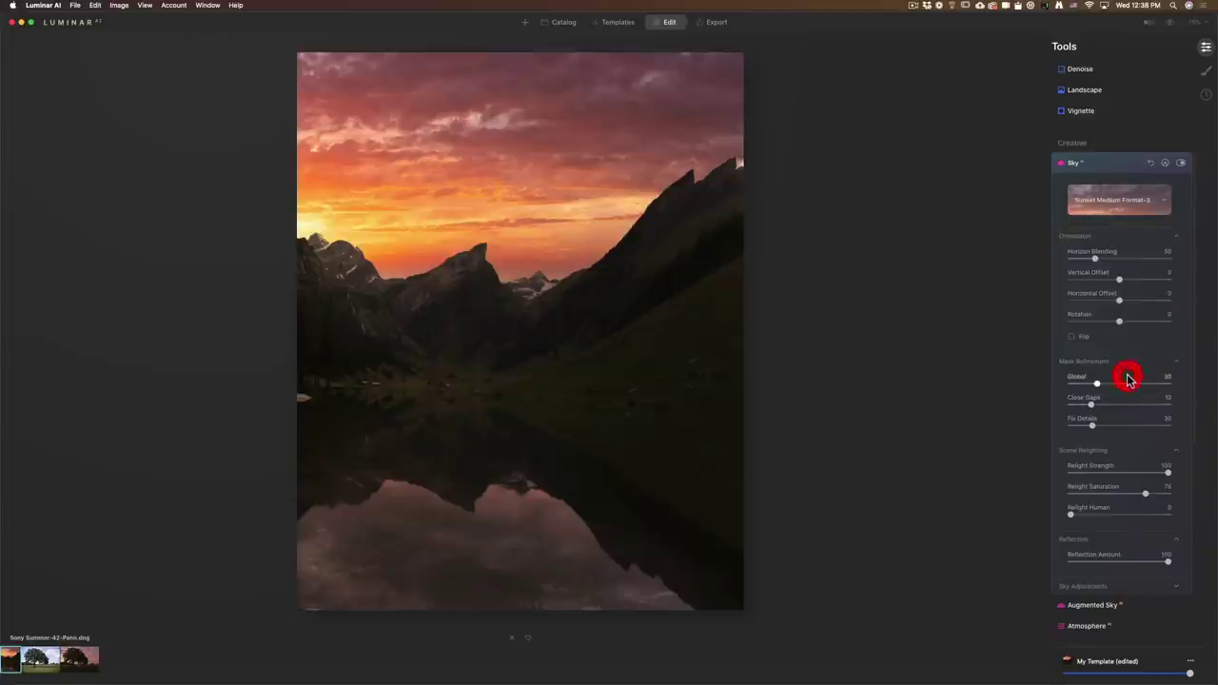
pyautogui.click(1076, 338)
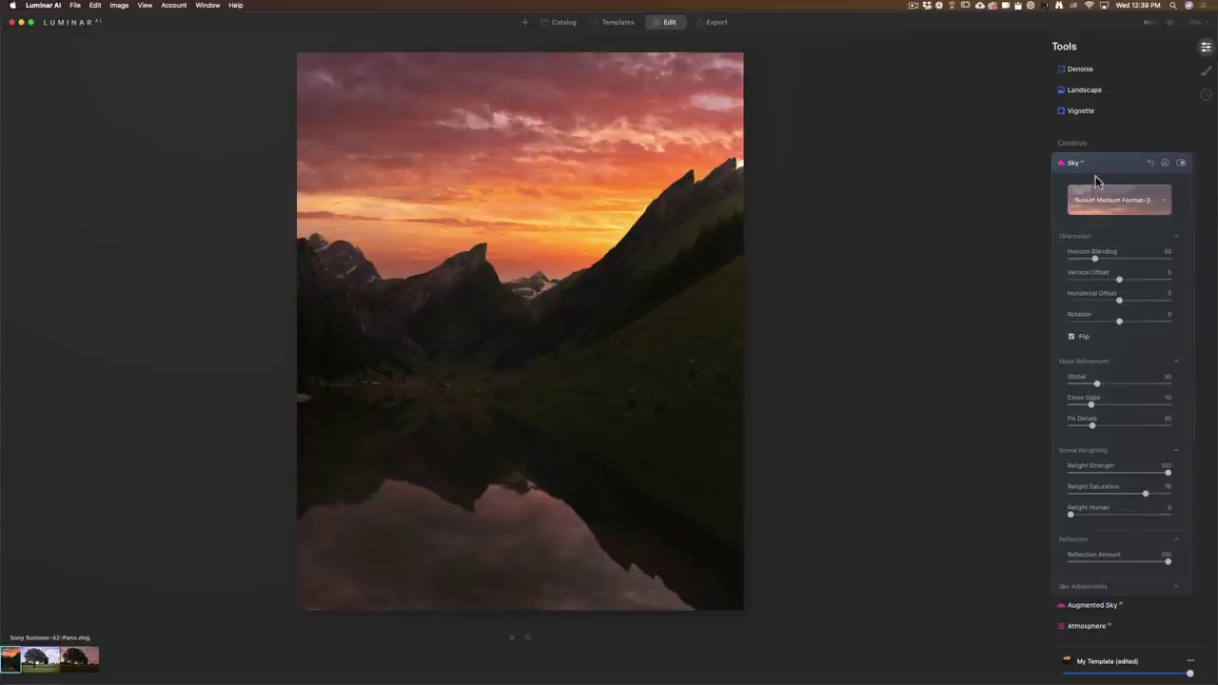
# Adjust the lake photo's light with Blacks -32, Temperature about 7232, Tint about 15 and Exposure 0.18.
pyautogui.scroll(5, 1085, 84)
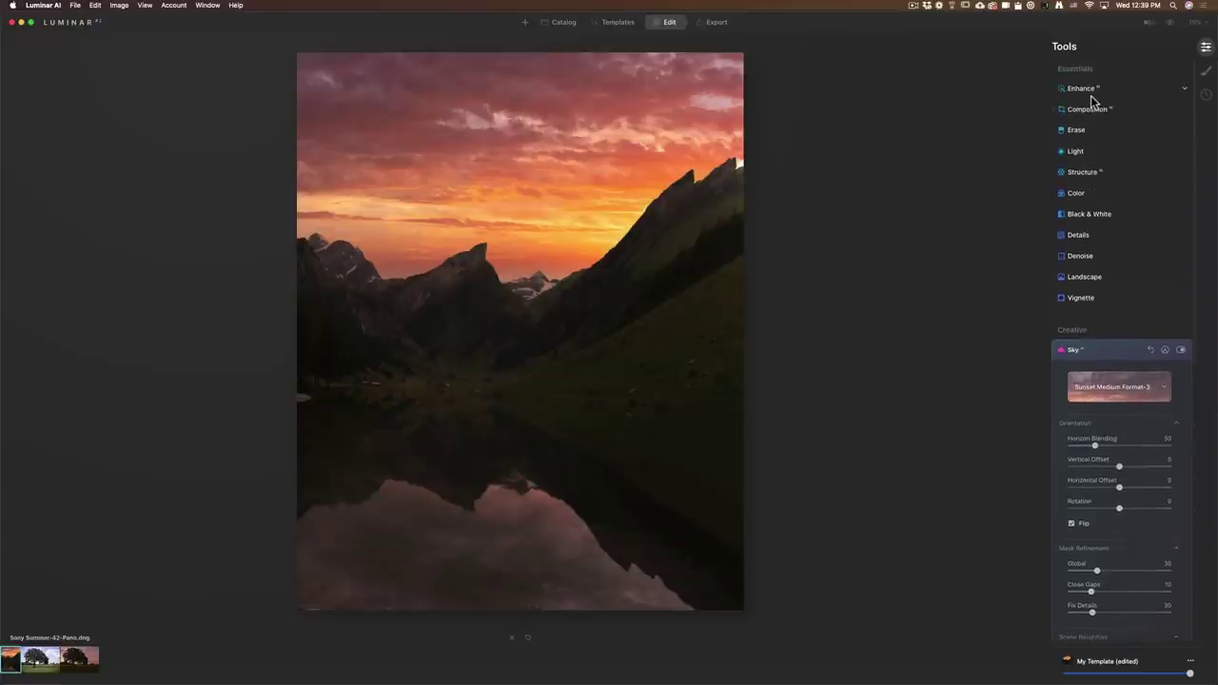
pyautogui.click(1077, 194)
pyautogui.click(1074, 150)
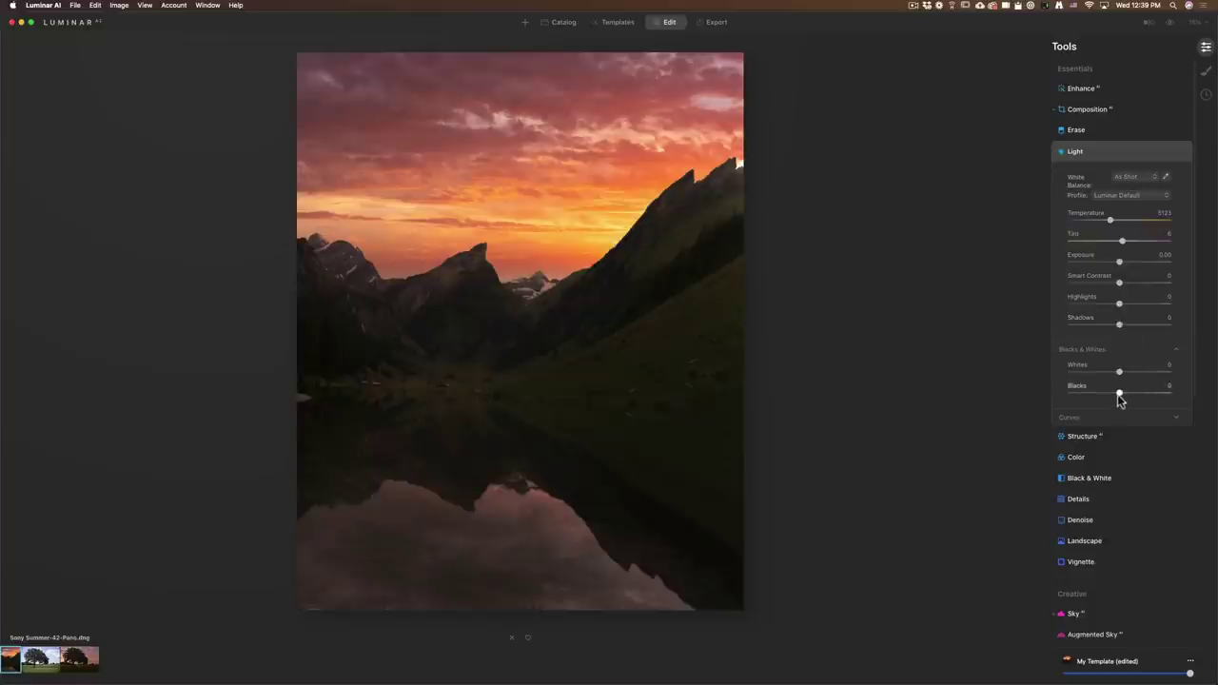
pyautogui.moveTo(1117, 394); pyautogui.dragTo(1101, 393)
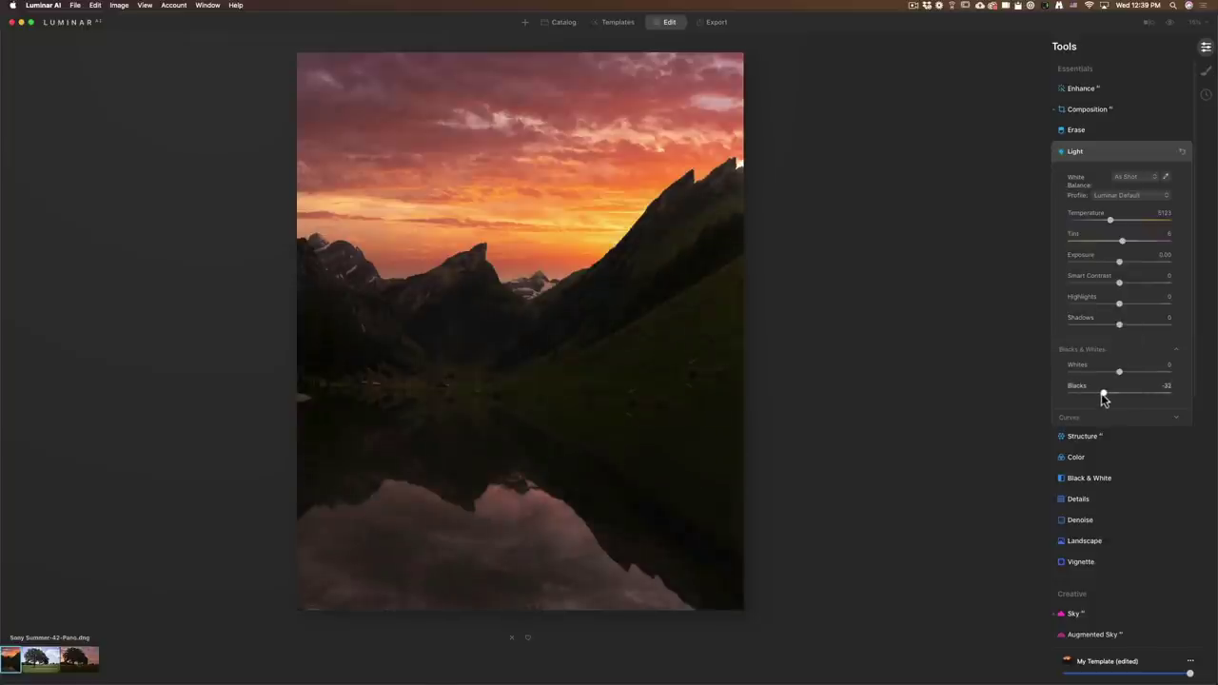
pyautogui.moveTo(1119, 220); pyautogui.dragTo(1128, 268)
pyautogui.click(1140, 243)
# Compare the edited lake photo with its unedited original, and return to the edited version.
pyautogui.click(829, 221)
pyautogui.click(1171, 24)
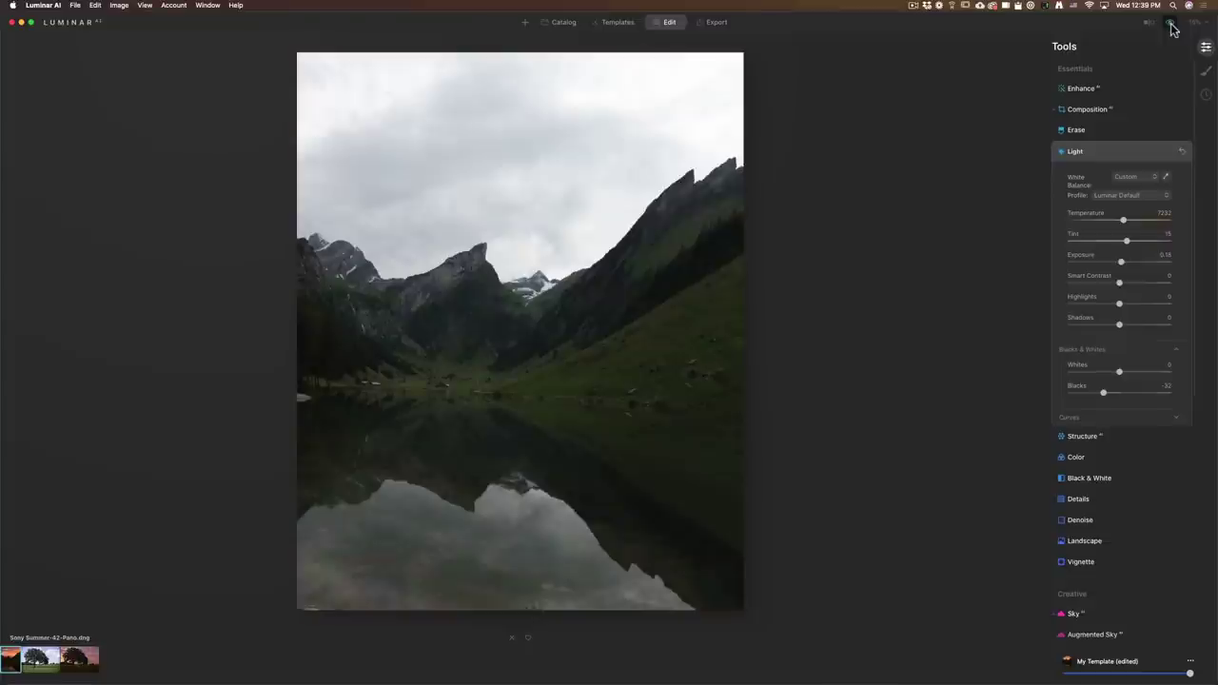
pyautogui.click(1172, 26)
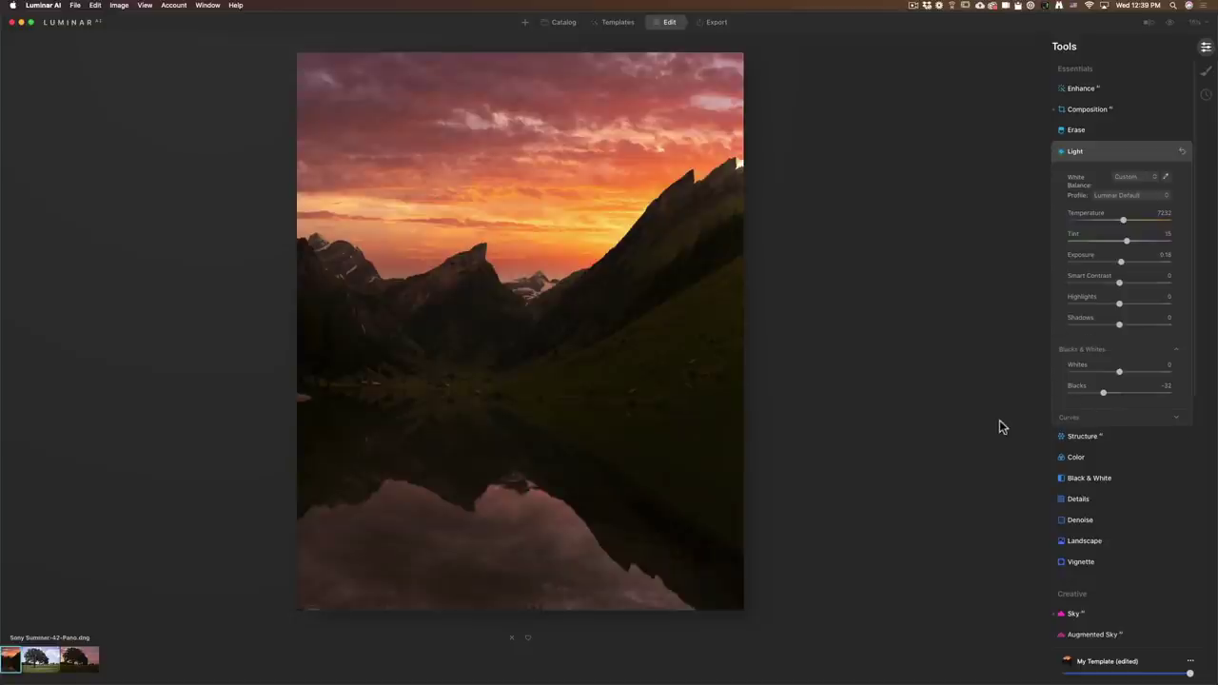
# Reopen the Sky AI settings, keep the Custom sky category, and add the Golden Hour Medium Format-3.jpg image as a custom sky.
pyautogui.click(1096, 635)
pyautogui.click(1077, 352)
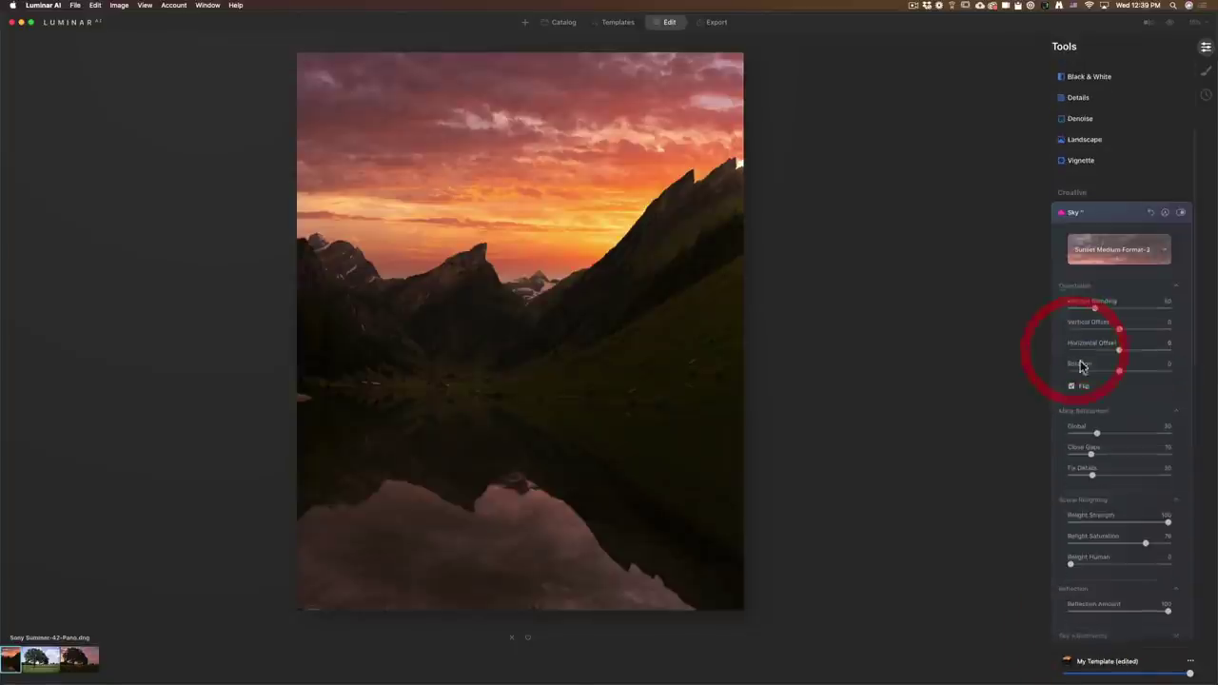
pyautogui.click(1133, 253)
pyautogui.click(1109, 284)
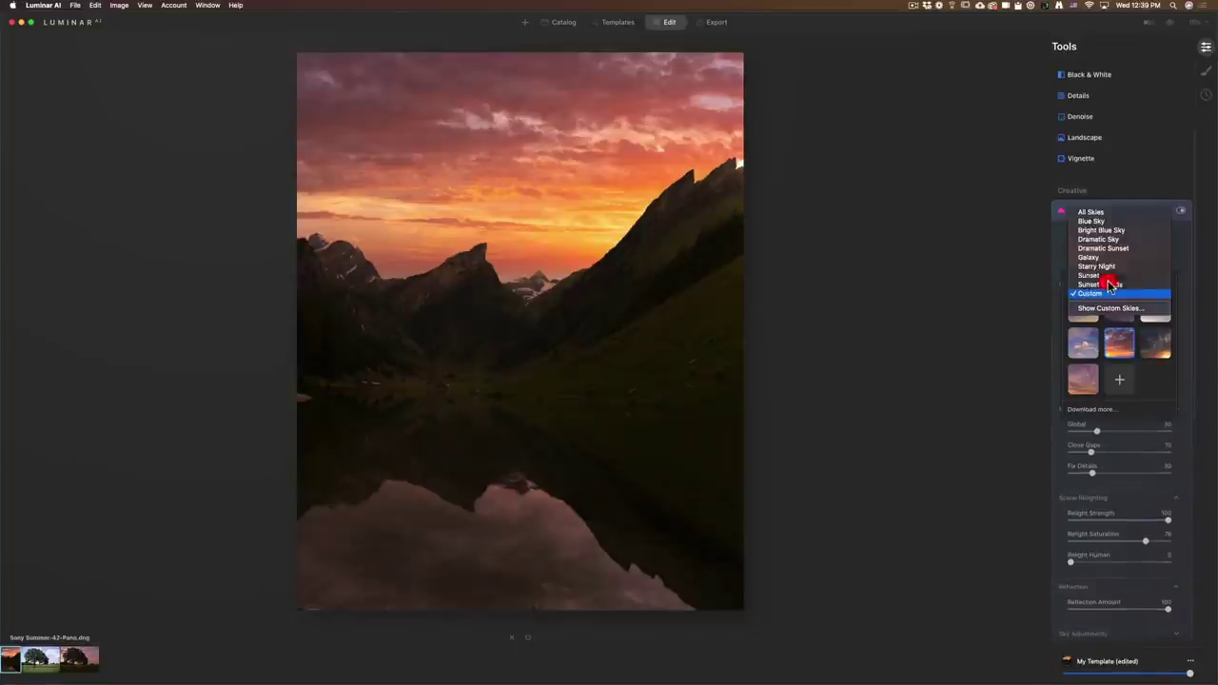
pyautogui.click(1099, 293)
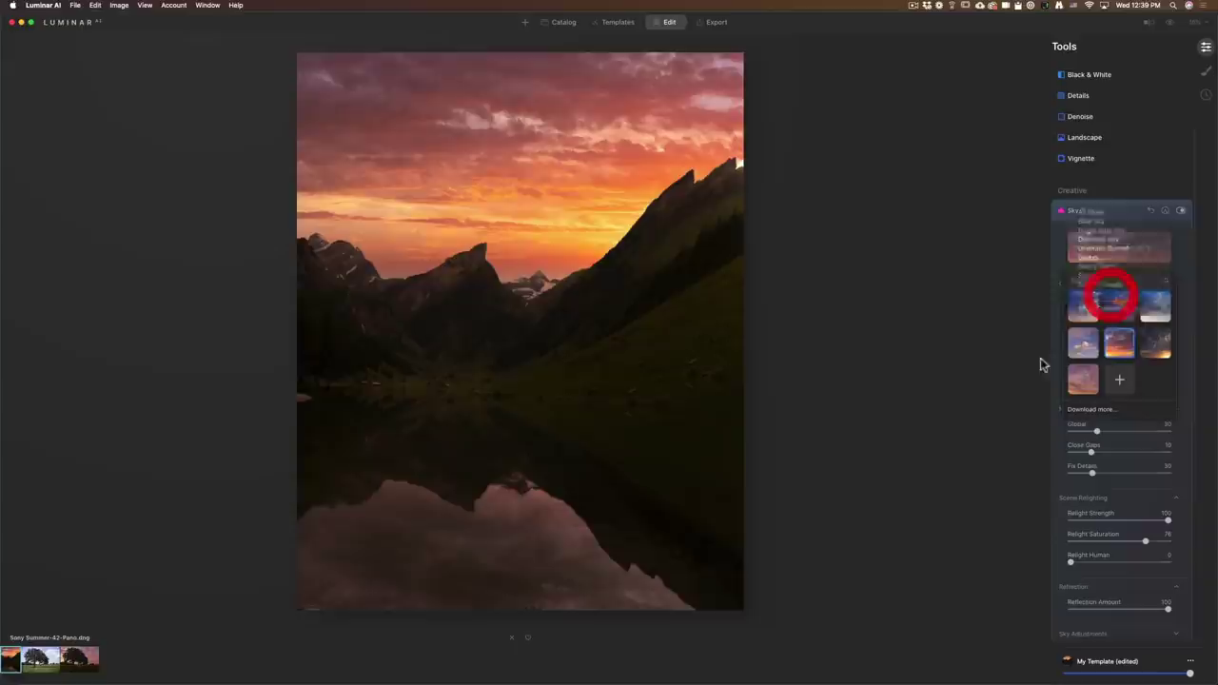
pyautogui.click(1119, 383)
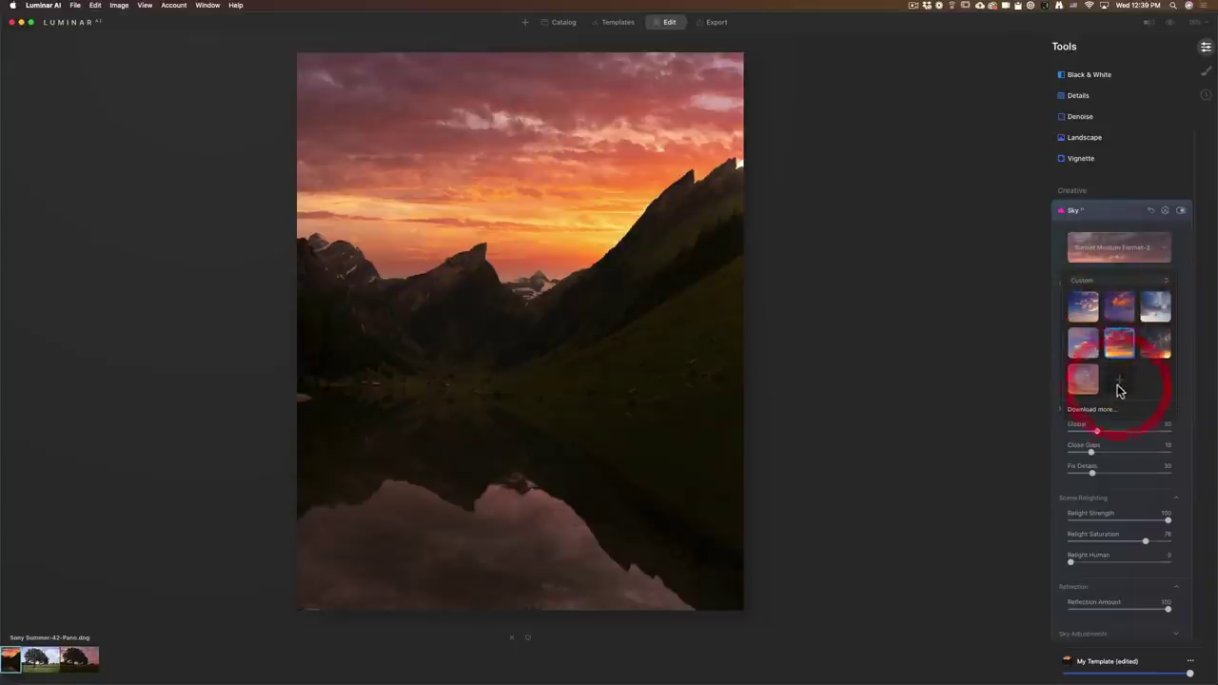
pyautogui.click(806, 230)
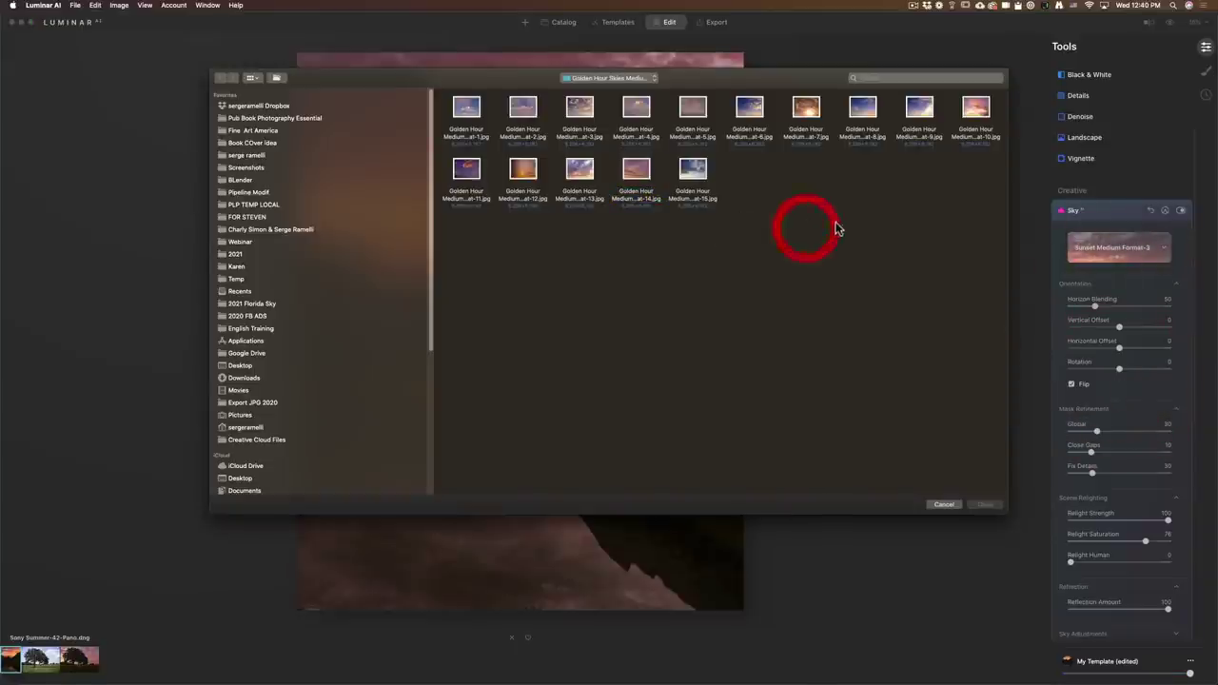
pyautogui.press('Right')
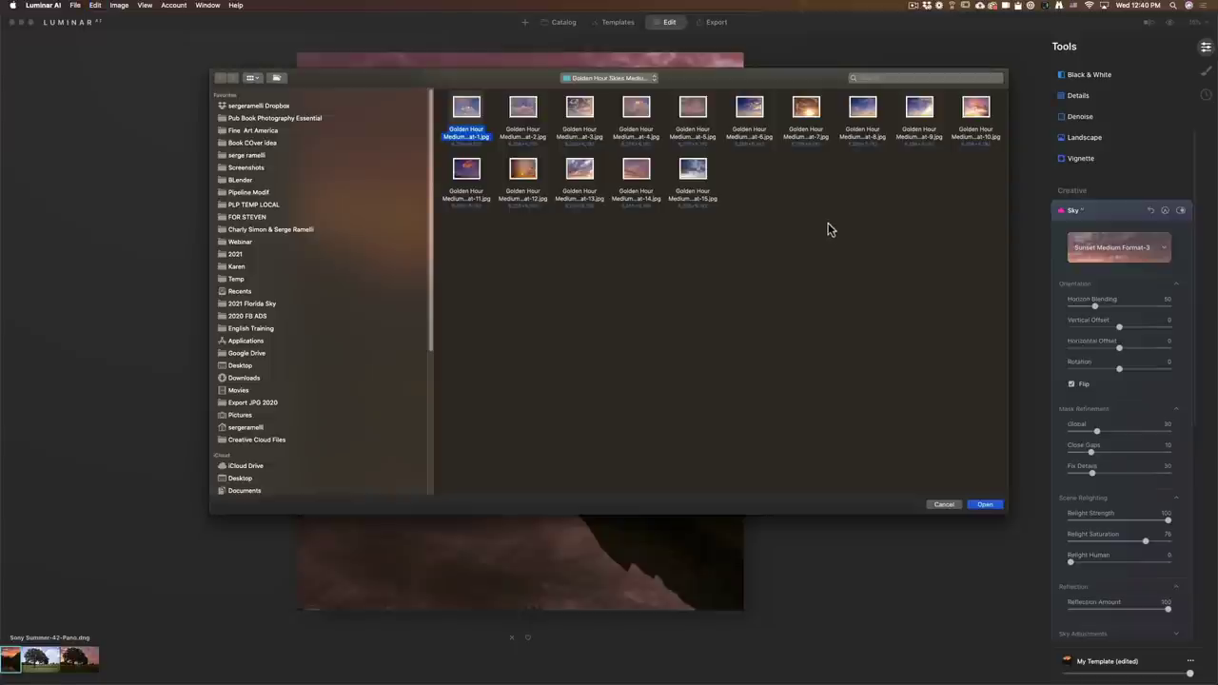
pyautogui.doubleClick(578, 105)
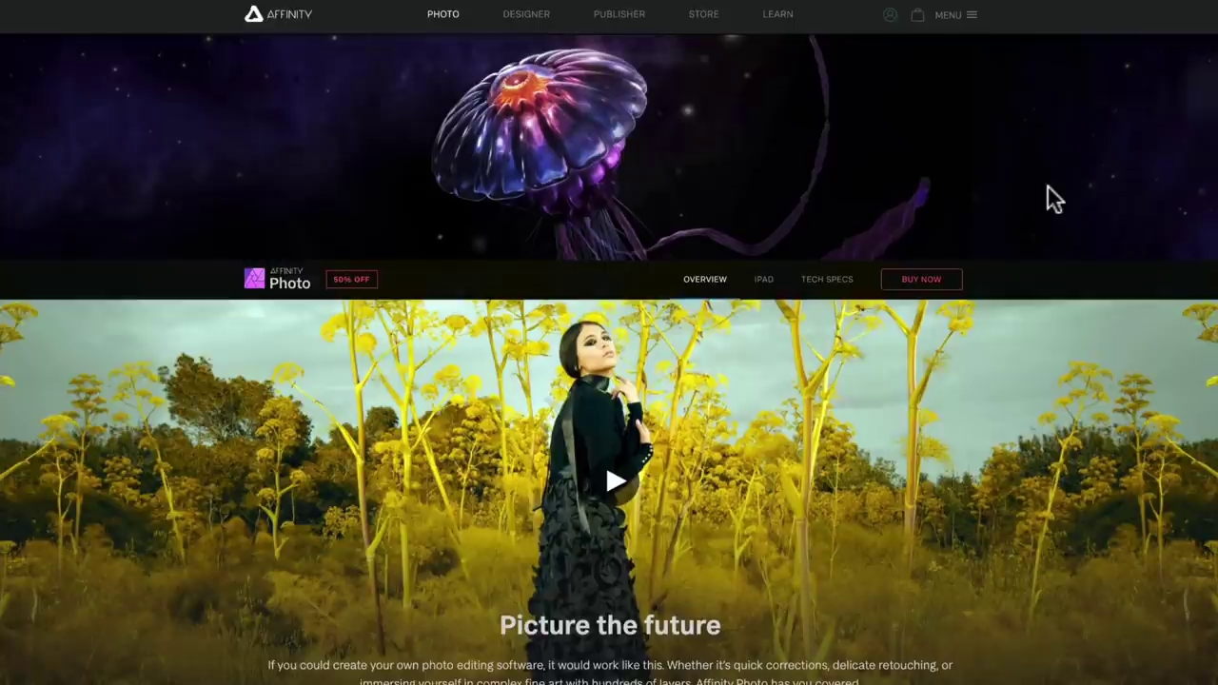
# Review the Affinity Photo product page, including its feature list and the performance and retouching sections.
pyautogui.scroll(-4, 1048, 190)
pyautogui.scroll(-6, 1047, 188)
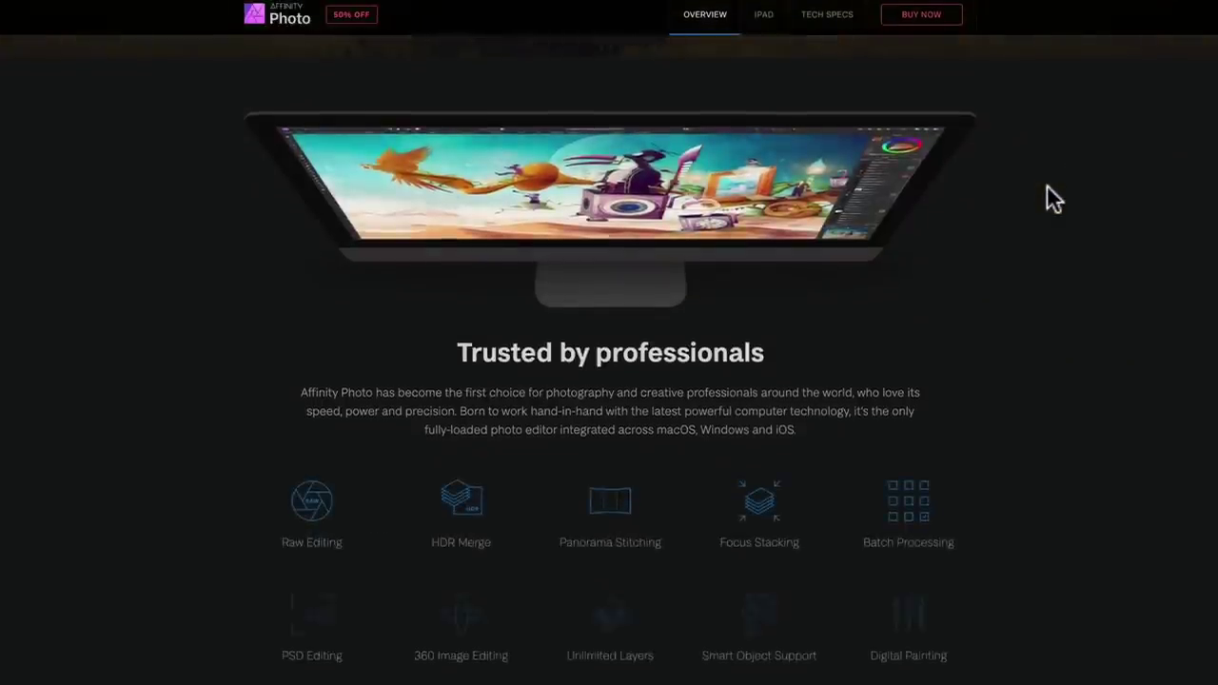
pyautogui.scroll(8, 1046, 190)
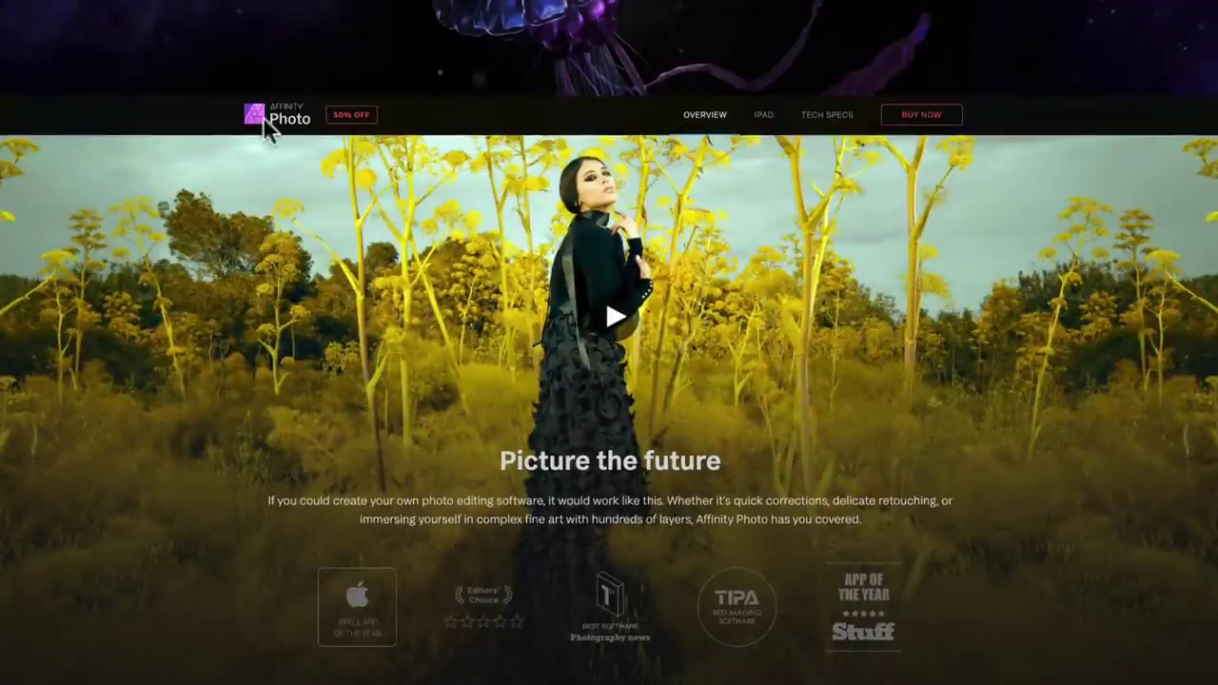
pyautogui.scroll(-5, 1006, 142)
pyautogui.scroll(-12, 1003, 131)
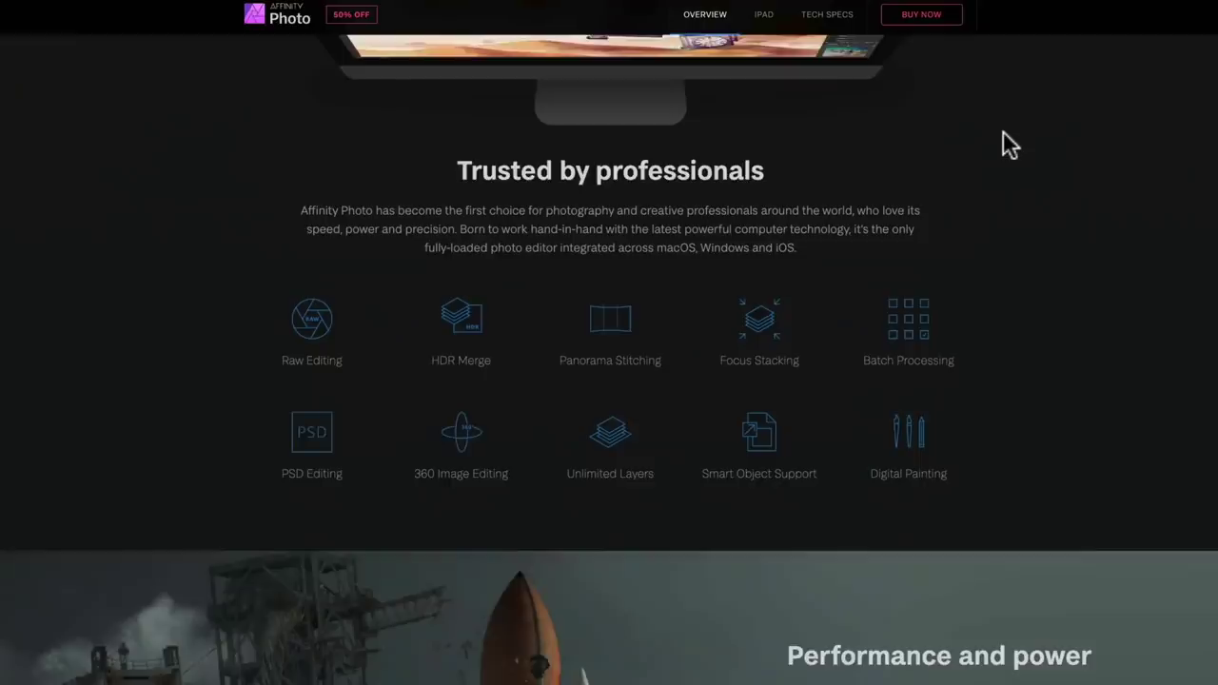
pyautogui.scroll(-2, 1003, 132)
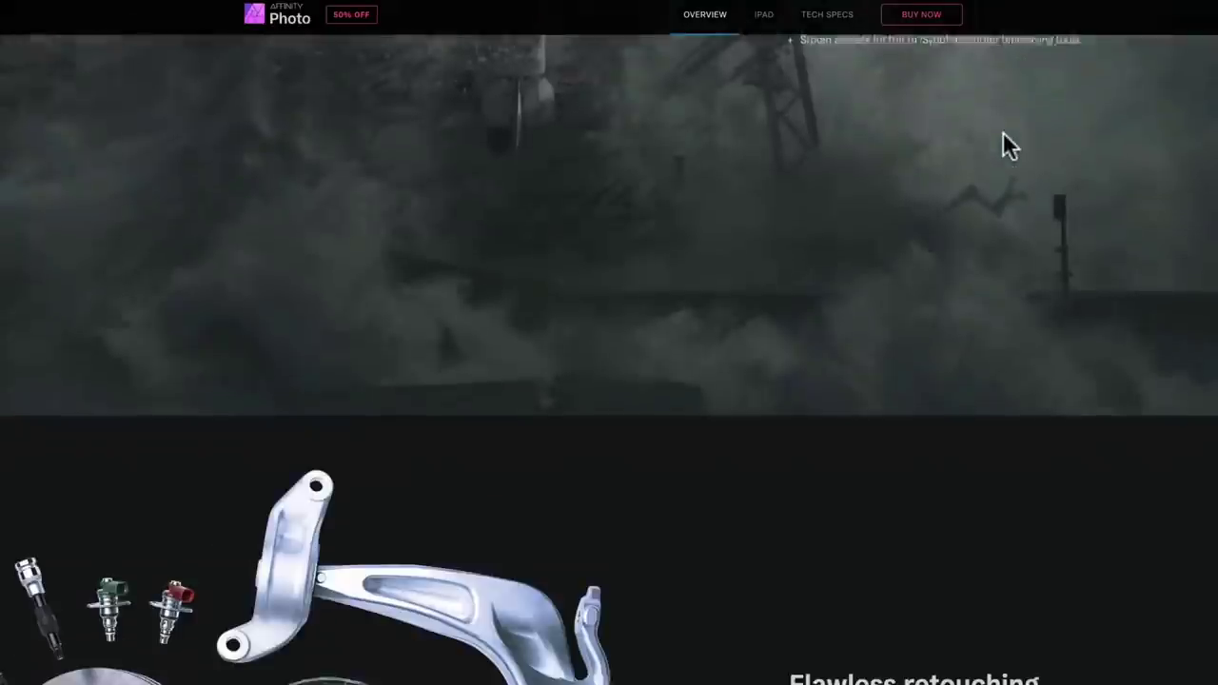
# Switch to Affinity Photo, and open the raw tree photo untitled-81.arw from the Raw file folder.
pyautogui.press('super+Tab')
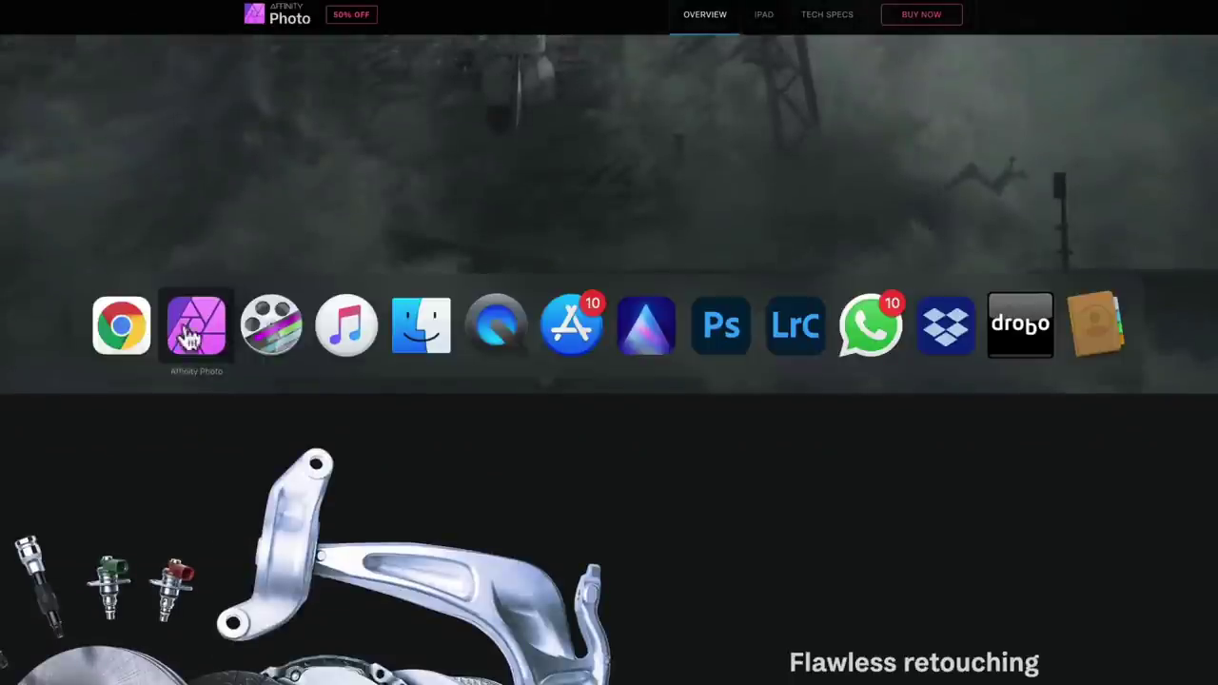
pyautogui.click(190, 327)
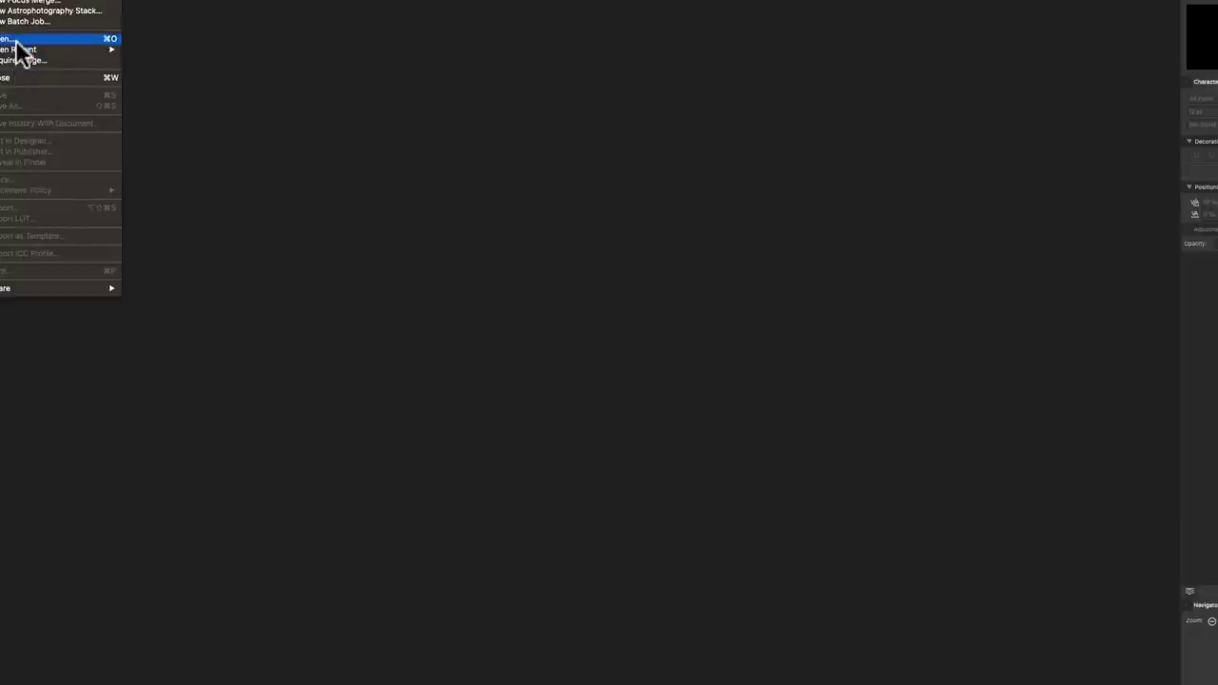
pyautogui.moveTo(19, 49)
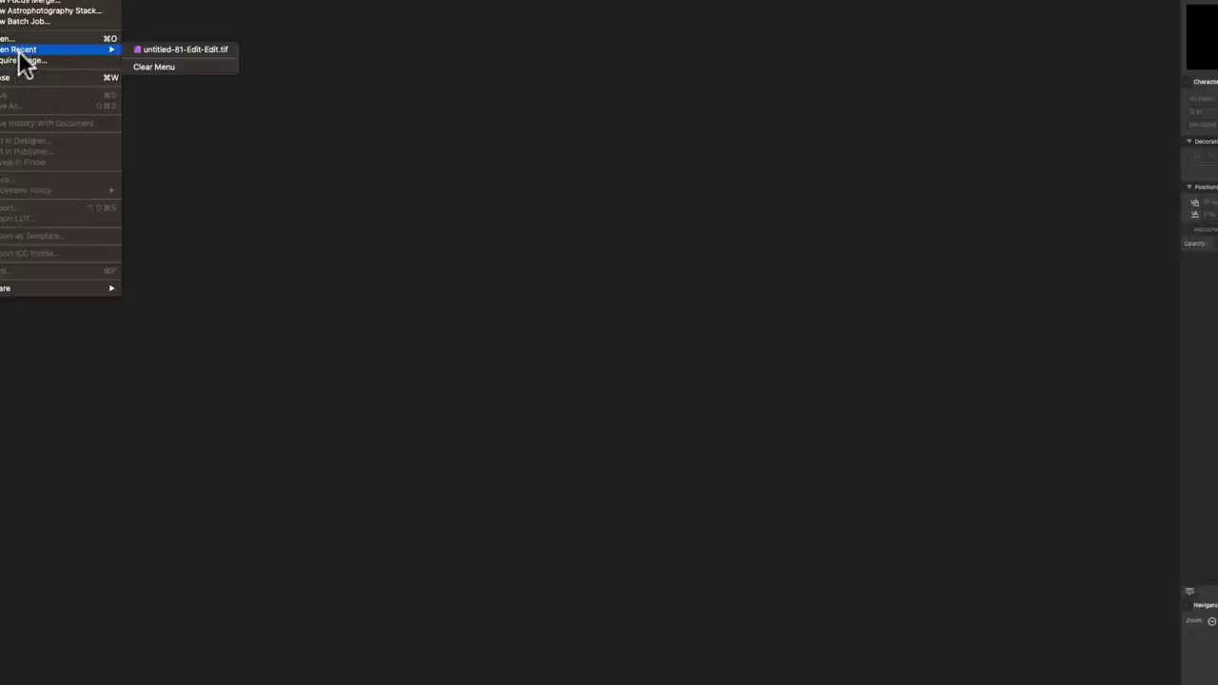
pyautogui.click(67, 38)
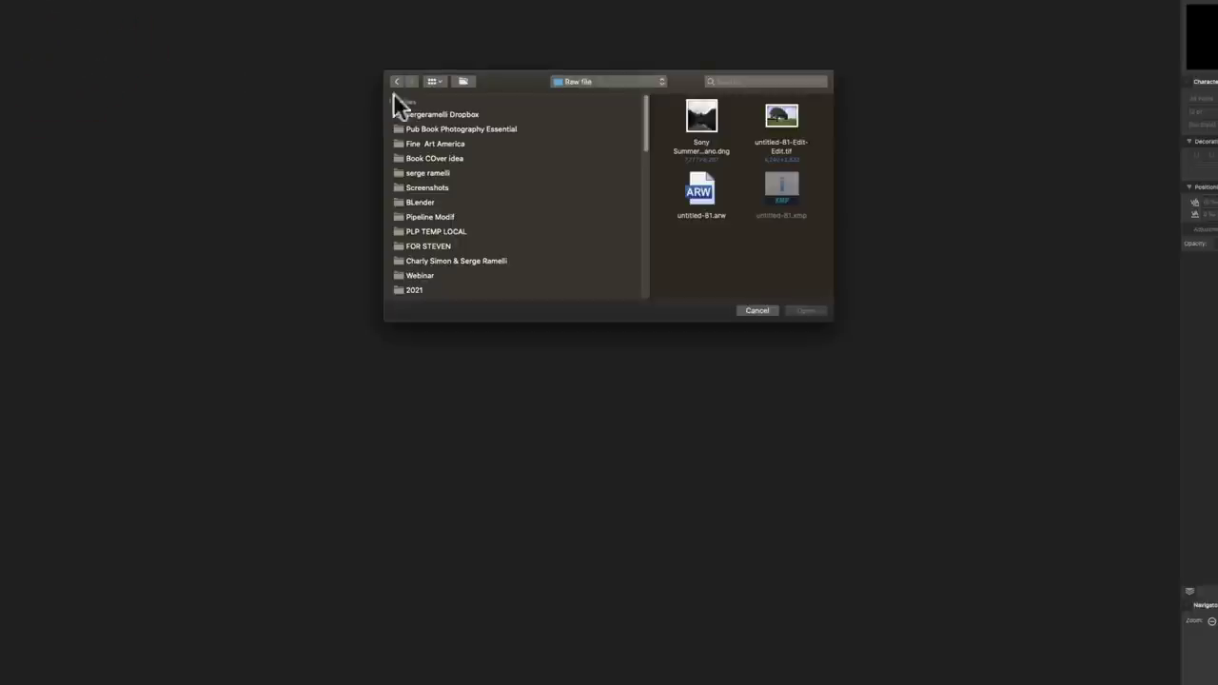
pyautogui.doubleClick(700, 186)
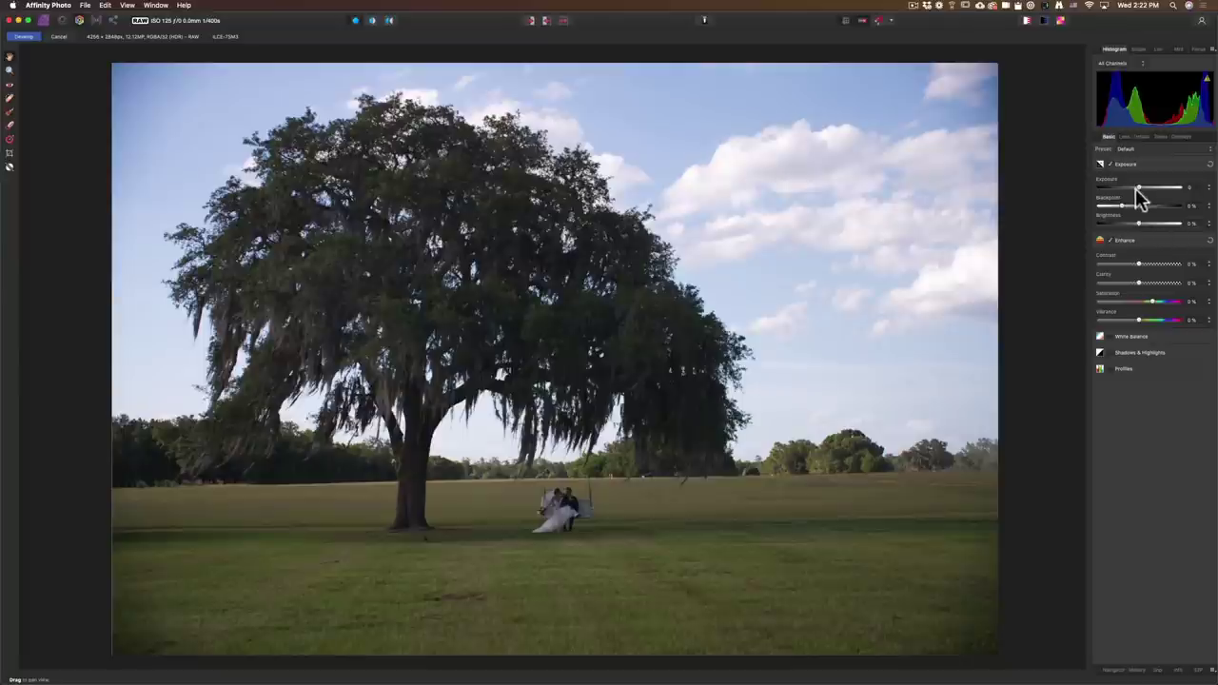
# Set the raw tree photo's Exposure to about 0.3, Blackpoint to -2% and Highlights to 100%.
pyautogui.moveTo(1137, 188); pyautogui.dragTo(1143, 188)
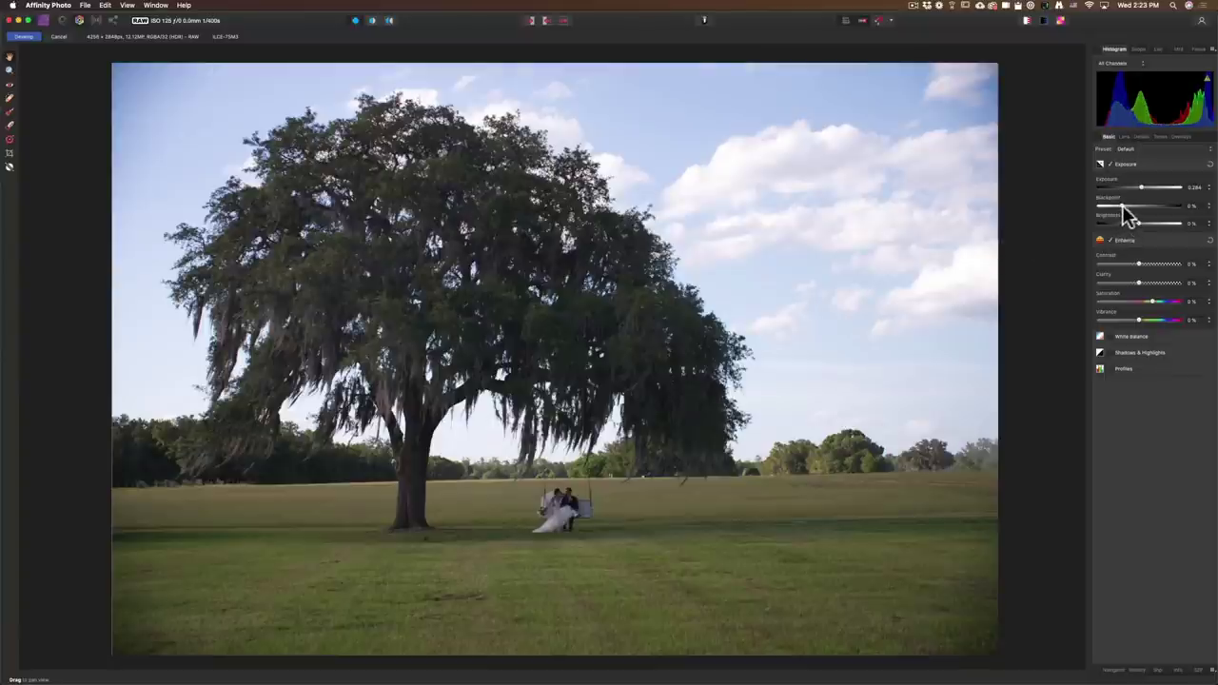
pyautogui.moveTo(1121, 206); pyautogui.dragTo(1117, 206)
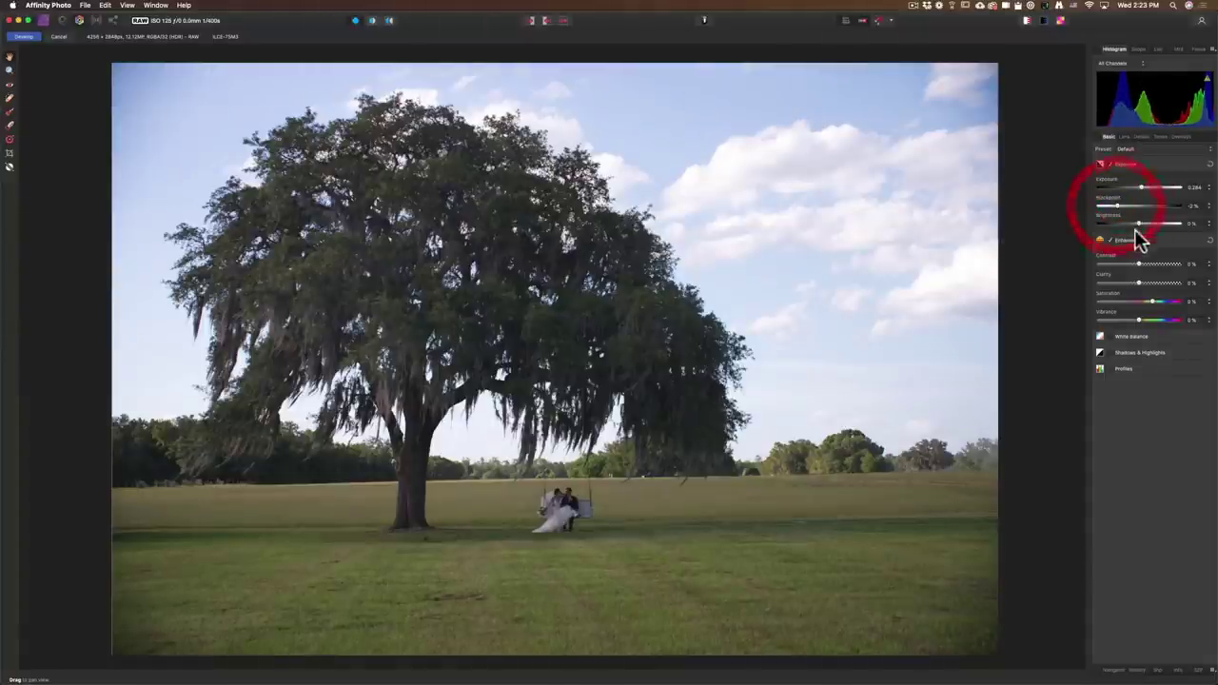
pyautogui.click(1149, 354)
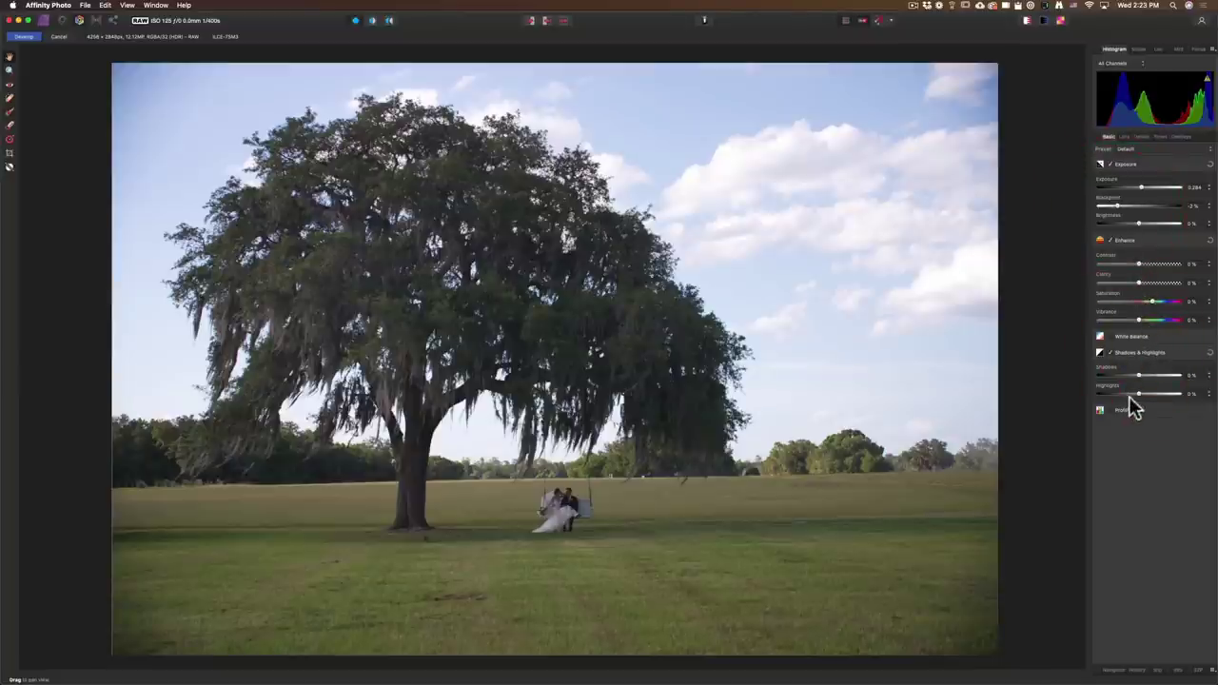
pyautogui.moveTo(1131, 394); pyautogui.dragTo(1197, 395)
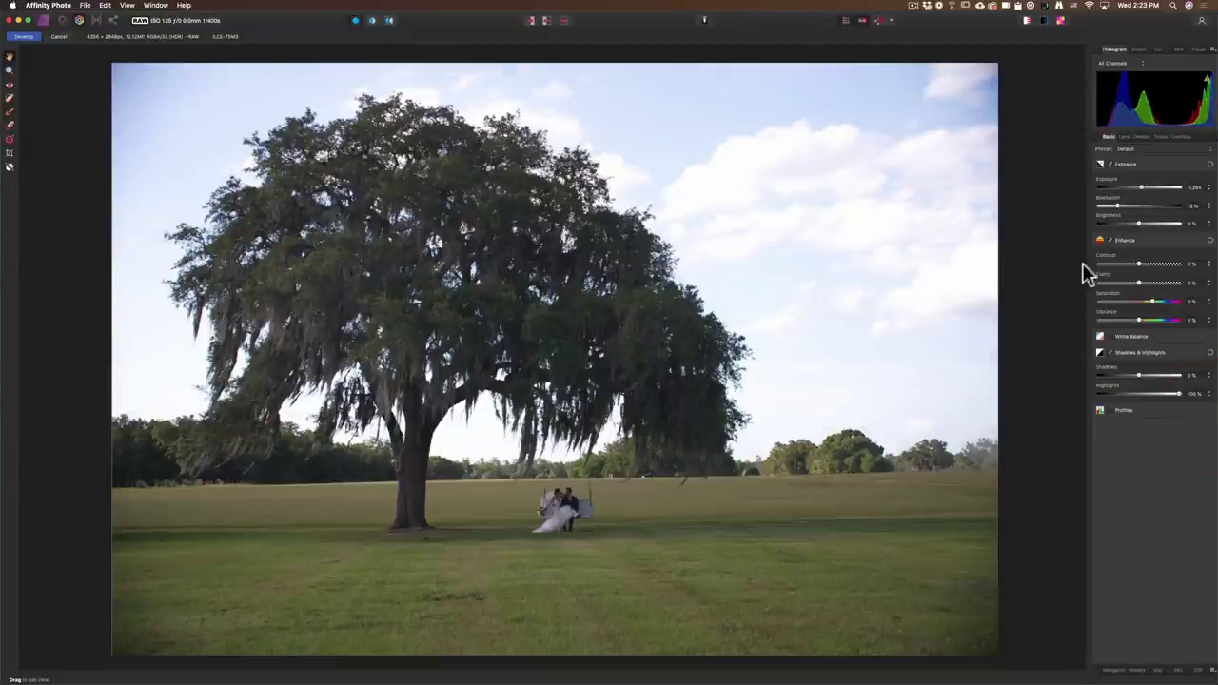
# Warm the tree photo's white balance to a Temperature of about 6150 K and a Tint of 13%, and develop the raw file.
pyautogui.click(1112, 335)
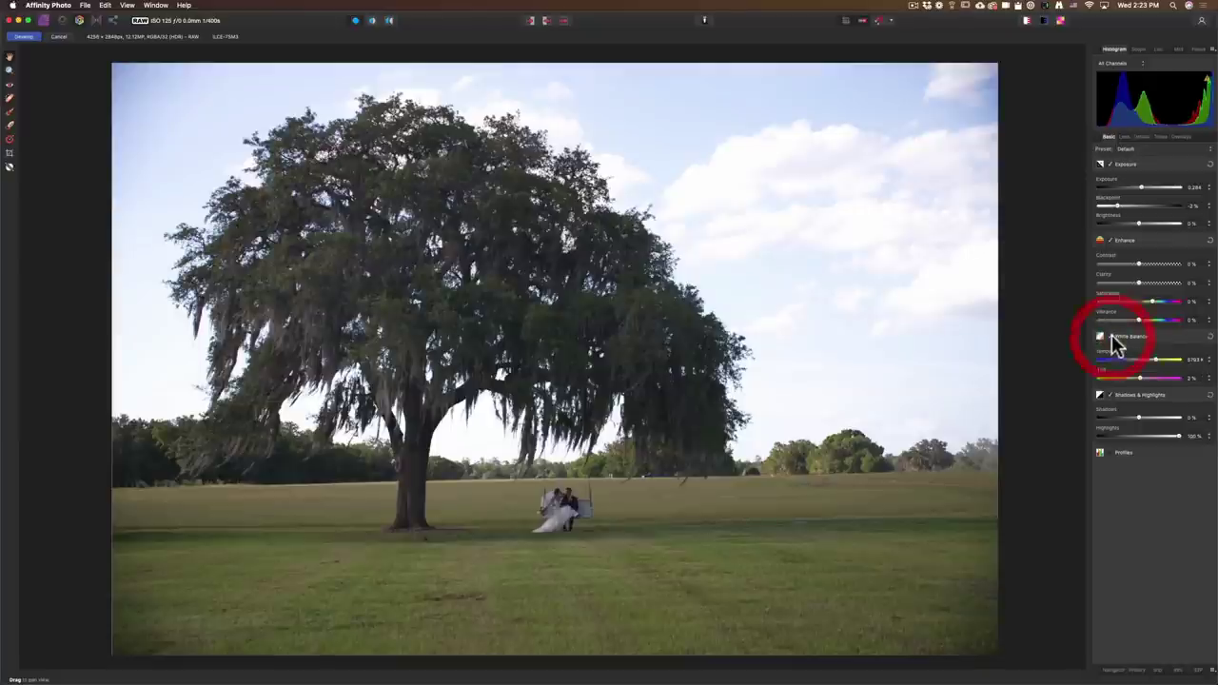
pyautogui.moveTo(1154, 358)
pyautogui.mouseDown()
pyautogui.moveTo(1168, 359)
pyautogui.moveTo(1151, 375)
pyautogui.moveTo(1169, 367)
pyautogui.mouseUp()
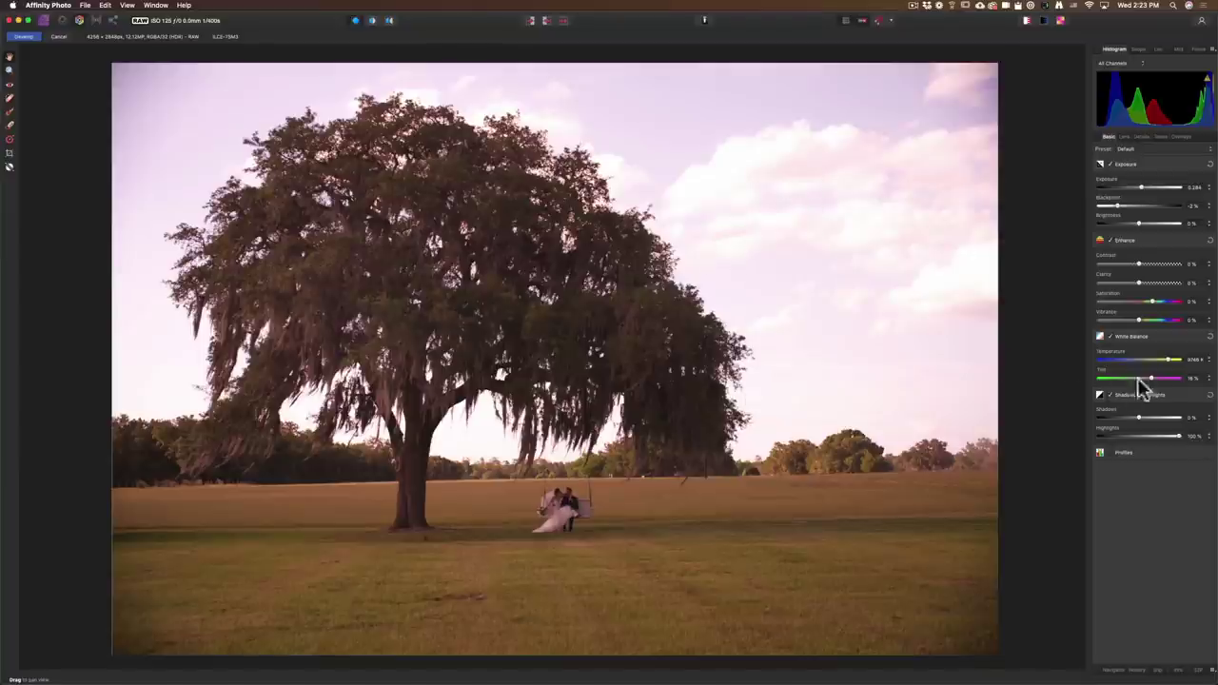
pyautogui.moveTo(1153, 377); pyautogui.dragTo(1149, 377)
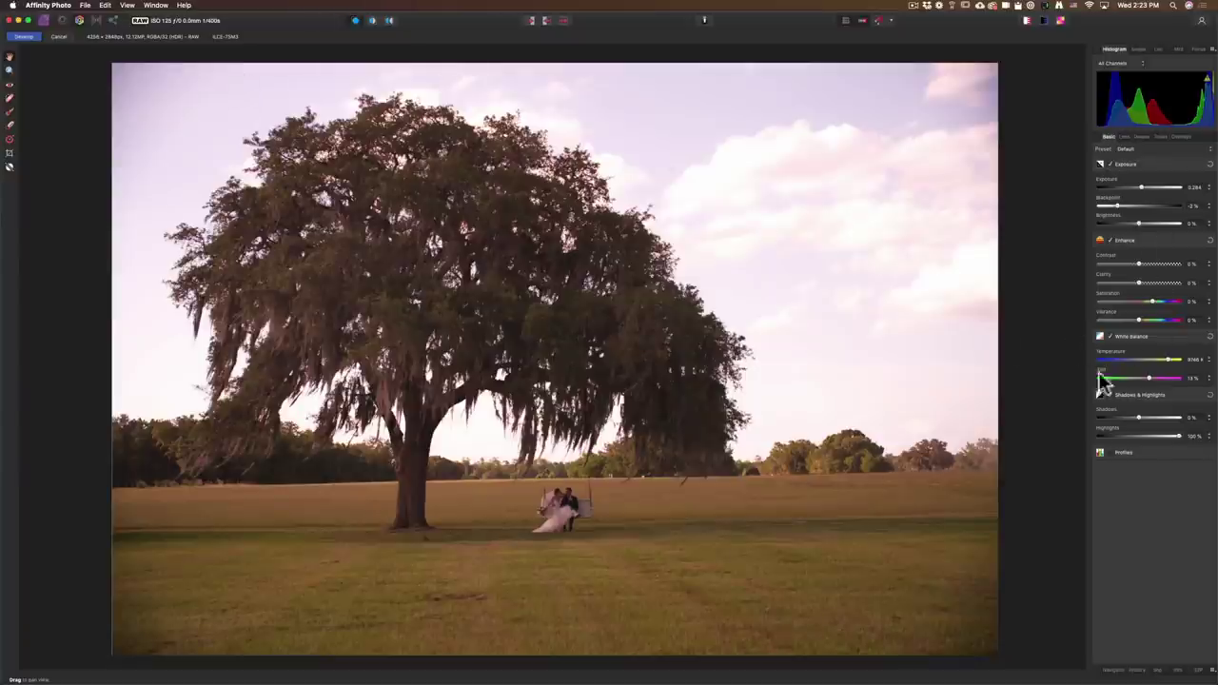
pyautogui.click(23, 38)
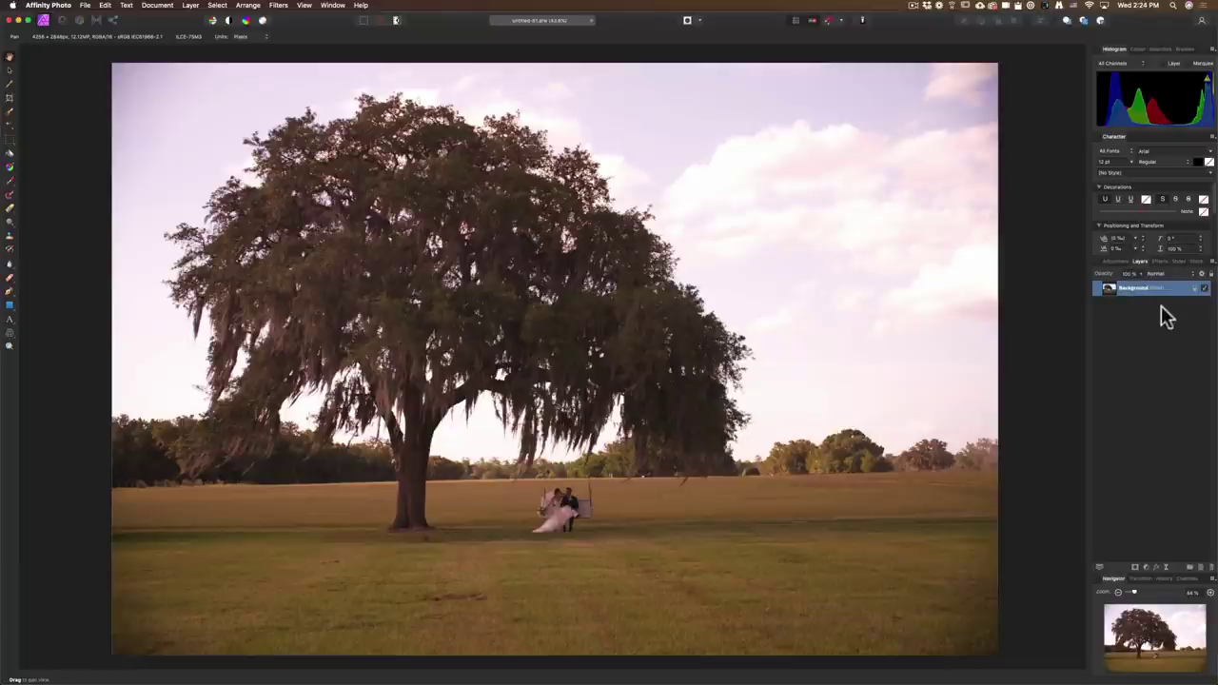
# Place the sky image Golden Hour Medium Format-14.jpg from the Golden Hour Skies Medium Format folder into the tree photo.
pyautogui.click(84, 6)
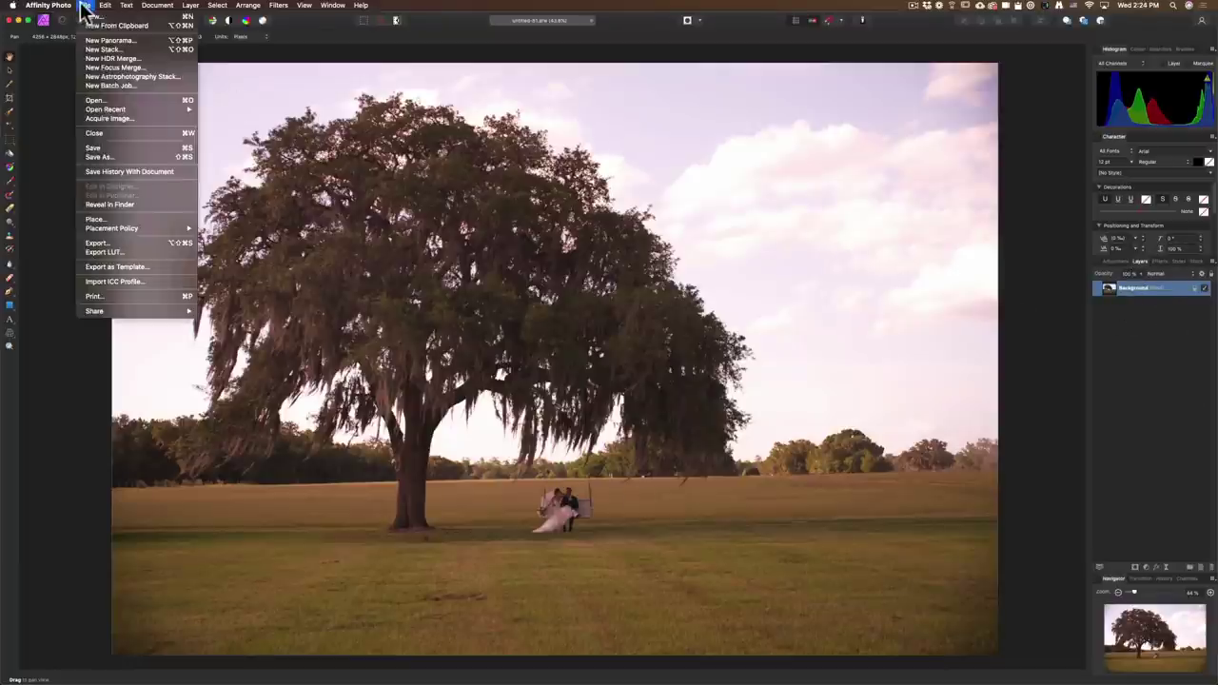
pyautogui.click(136, 219)
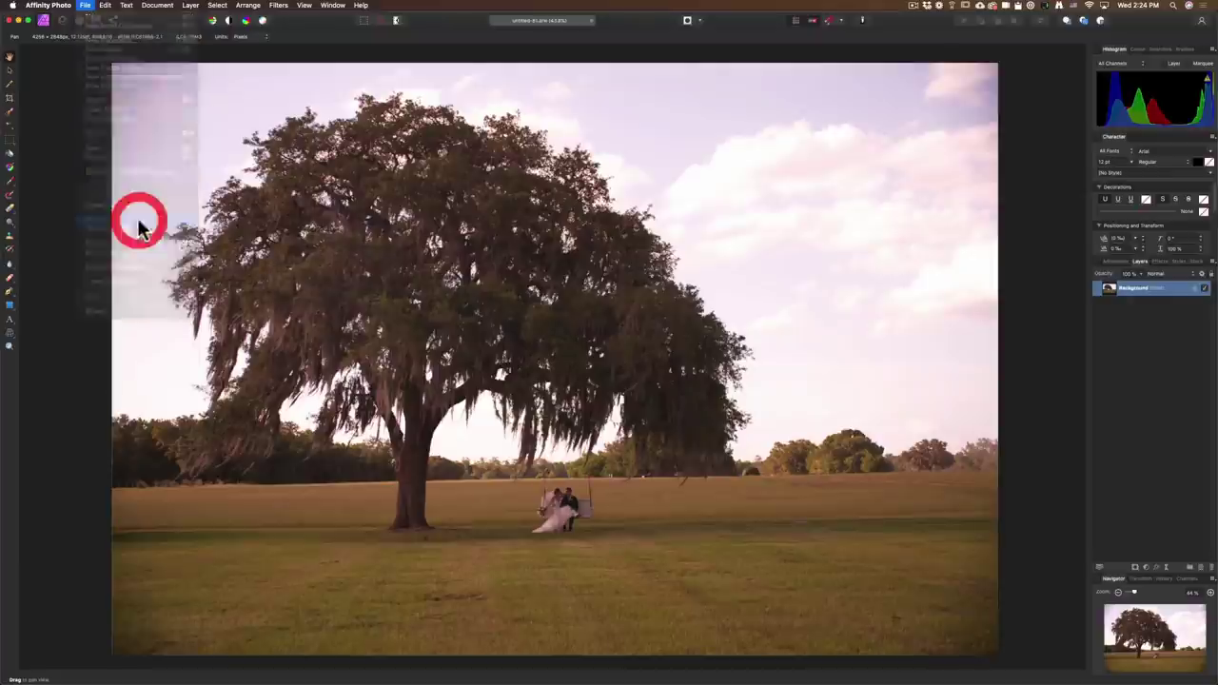
pyautogui.click(628, 49)
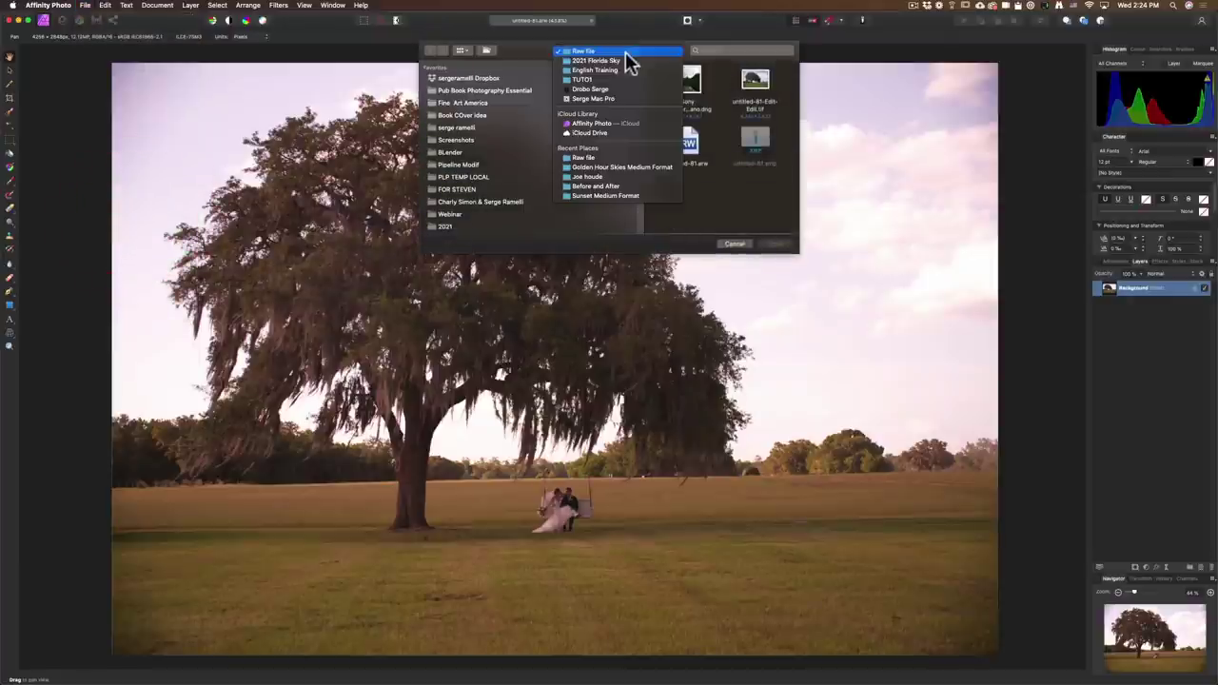
pyautogui.click(645, 166)
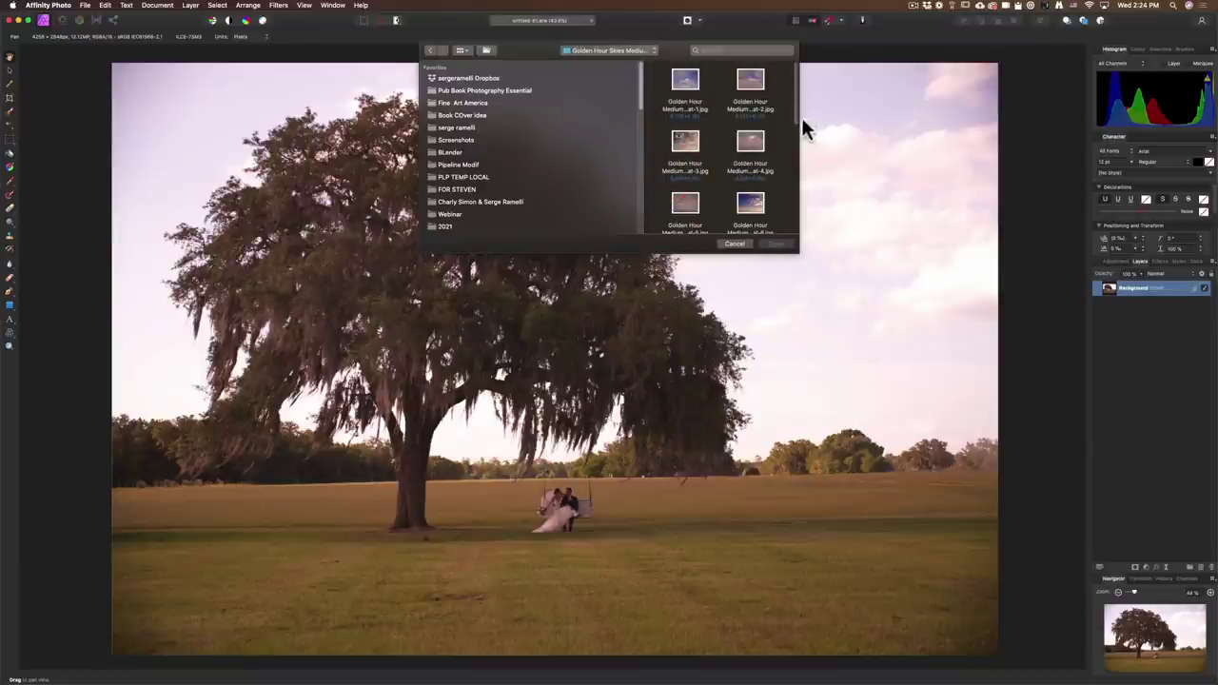
pyautogui.moveTo(796, 117); pyautogui.dragTo(798, 220)
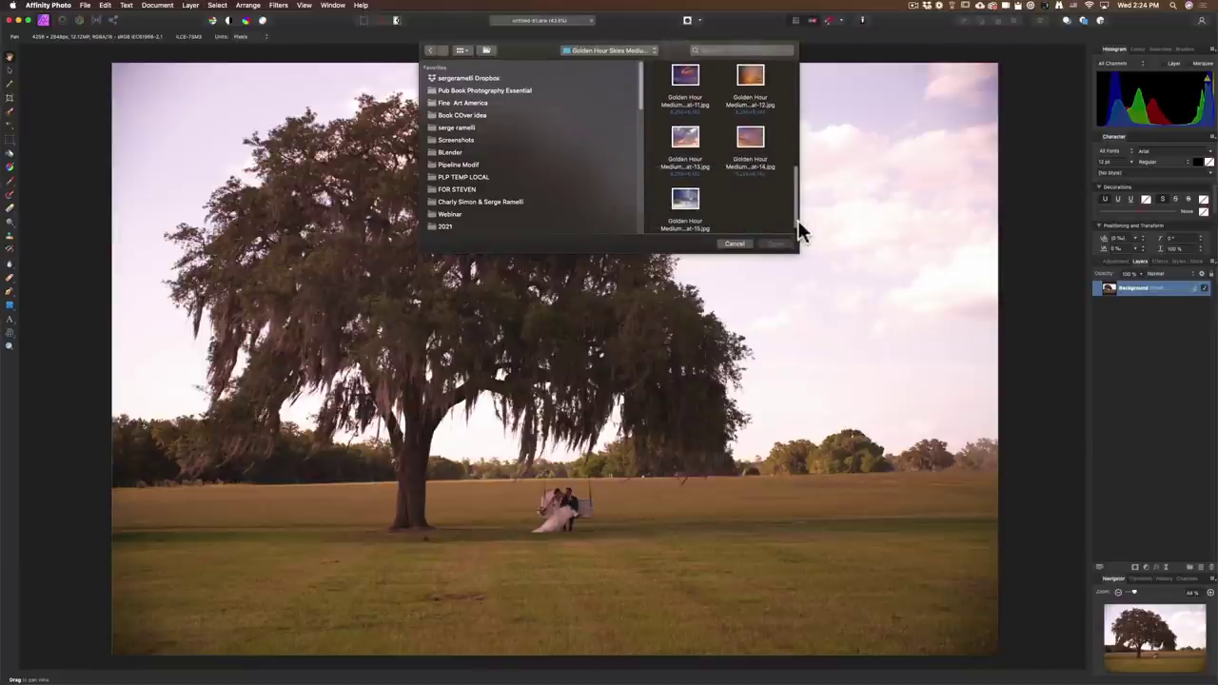
pyautogui.click(752, 143)
pyautogui.doubleClick(752, 143)
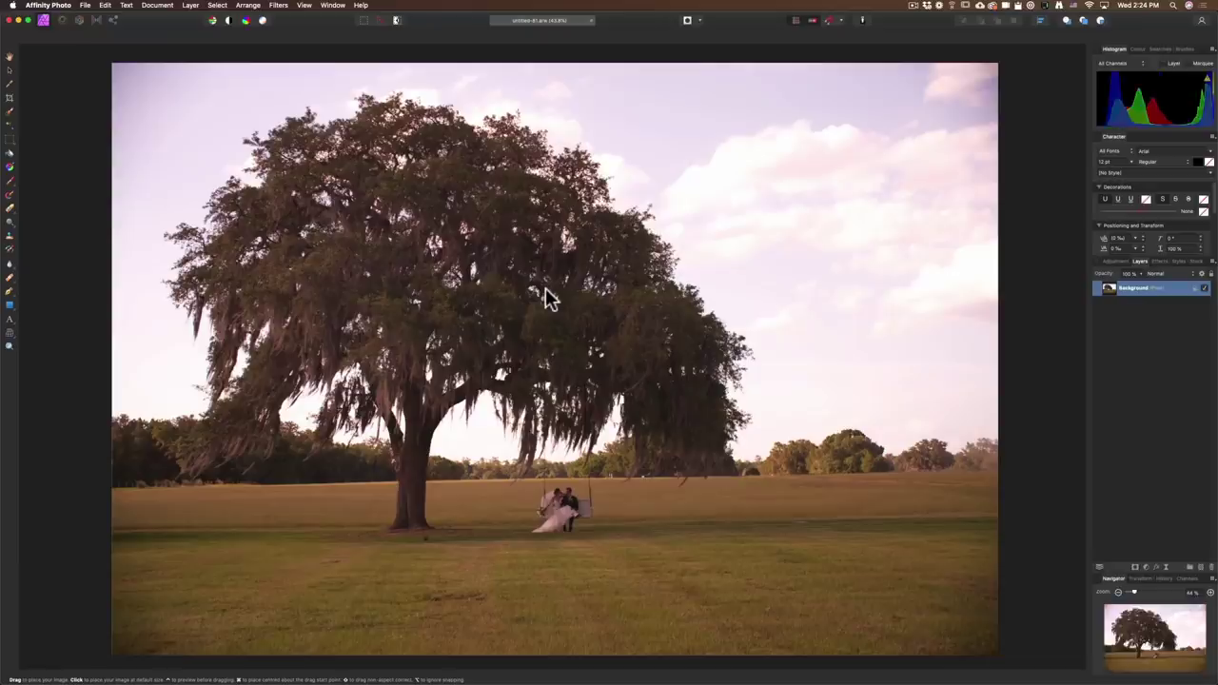
pyautogui.click(840, 328)
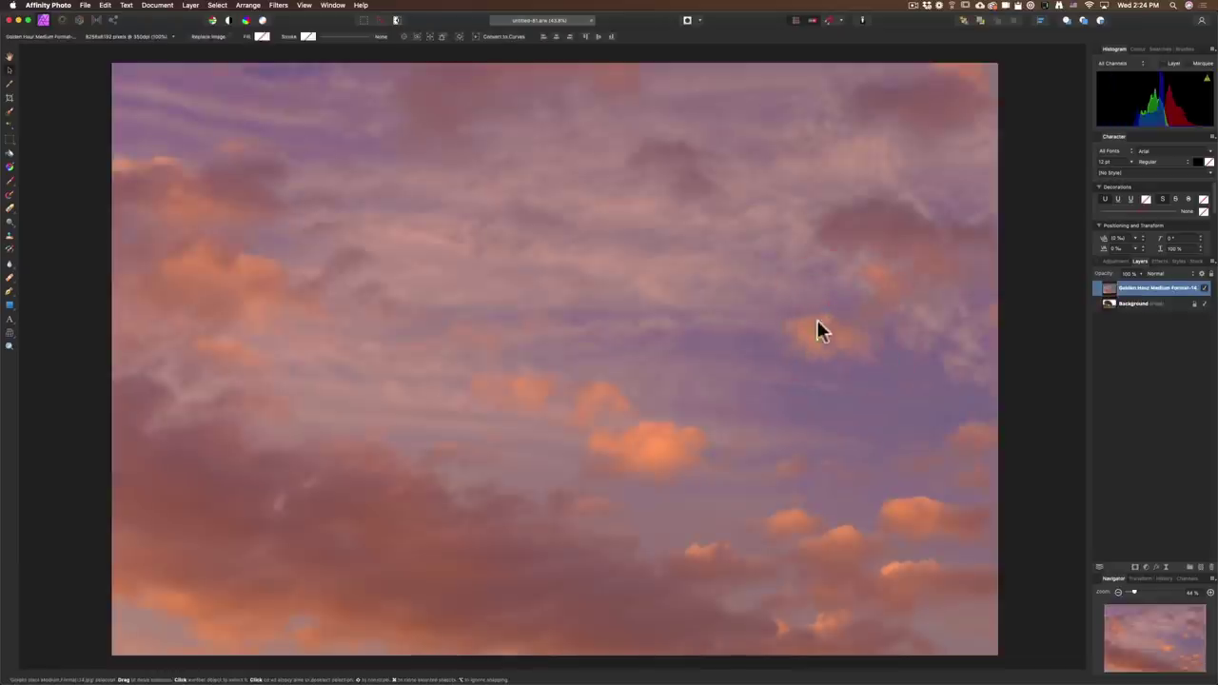
# Reposition the oversized sky over the tree photo and adjust its side edges toward the photo's left and right borders.
pyautogui.moveTo(568, 347); pyautogui.dragTo(607, 268)
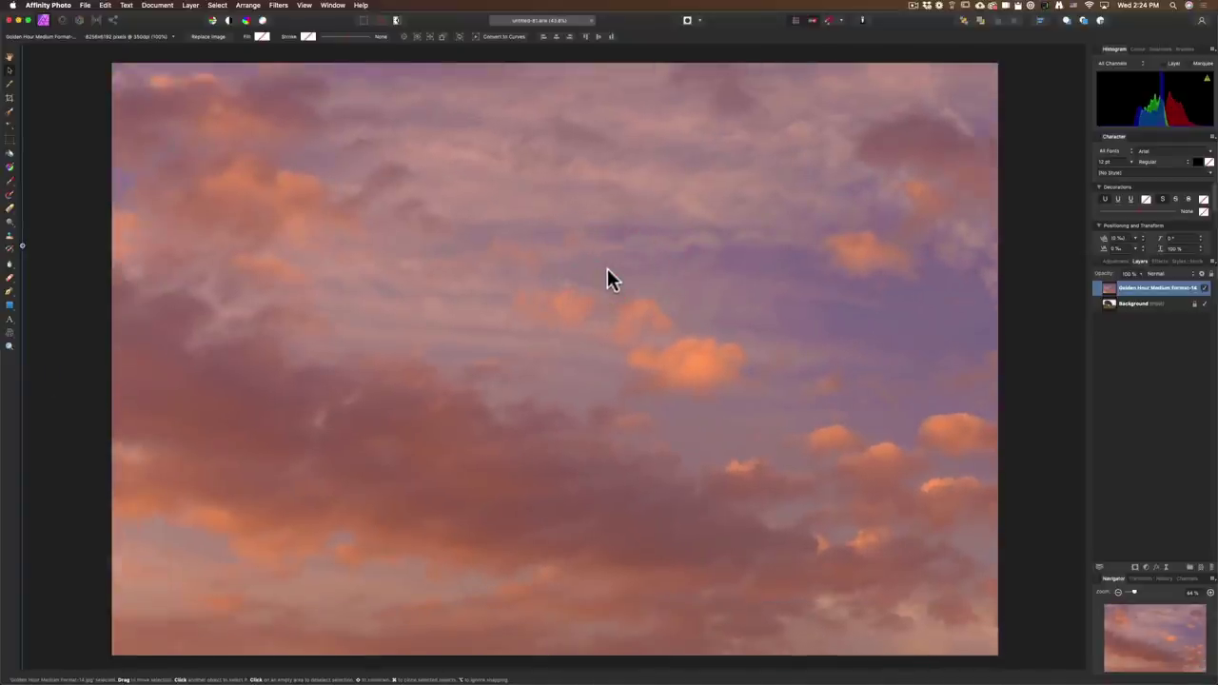
pyautogui.moveTo(613, 252); pyautogui.dragTo(590, 299)
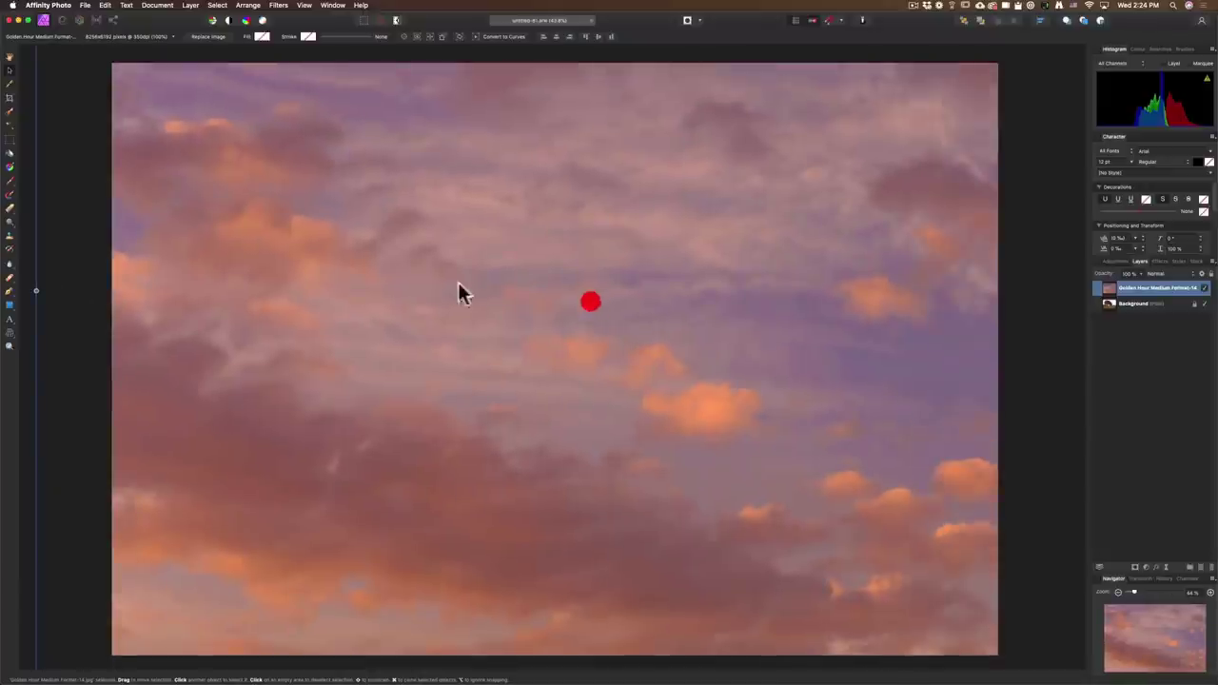
pyautogui.moveTo(34, 298); pyautogui.dragTo(115, 291)
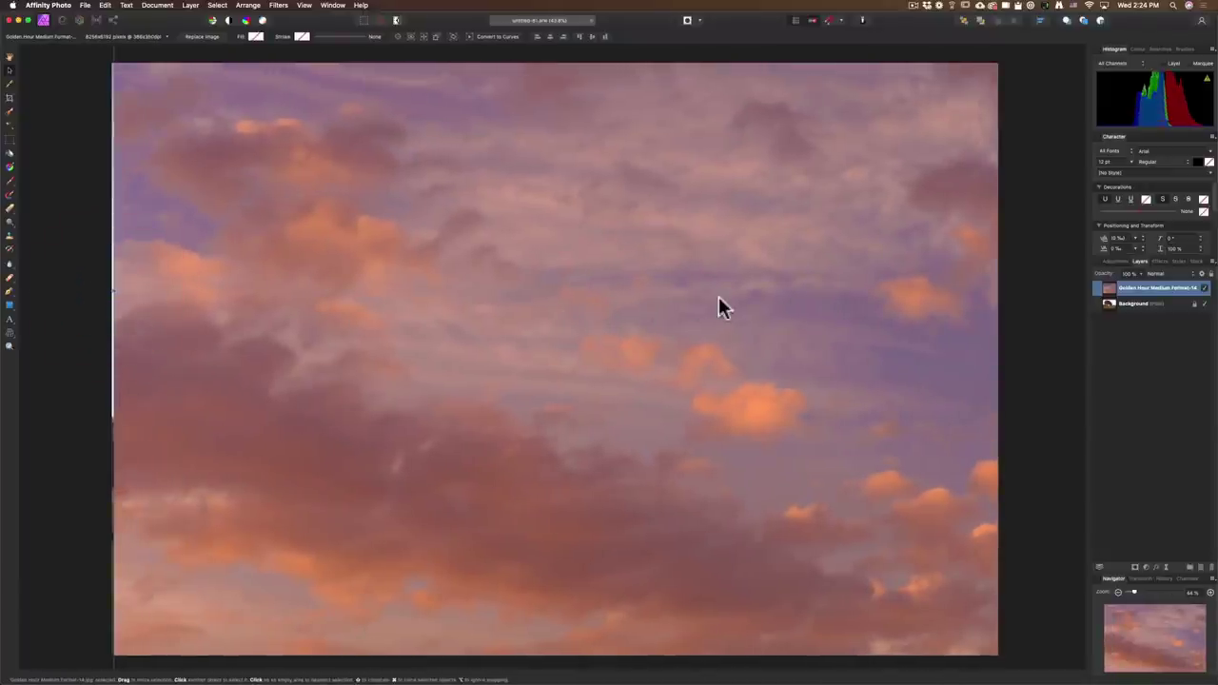
pyautogui.moveTo(757, 307); pyautogui.dragTo(454, 285)
pyautogui.moveTo(807, 267)
pyautogui.mouseDown()
pyautogui.moveTo(374, 258)
pyautogui.moveTo(821, 307)
pyautogui.moveTo(892, 290)
pyautogui.moveTo(789, 270)
pyautogui.mouseUp()
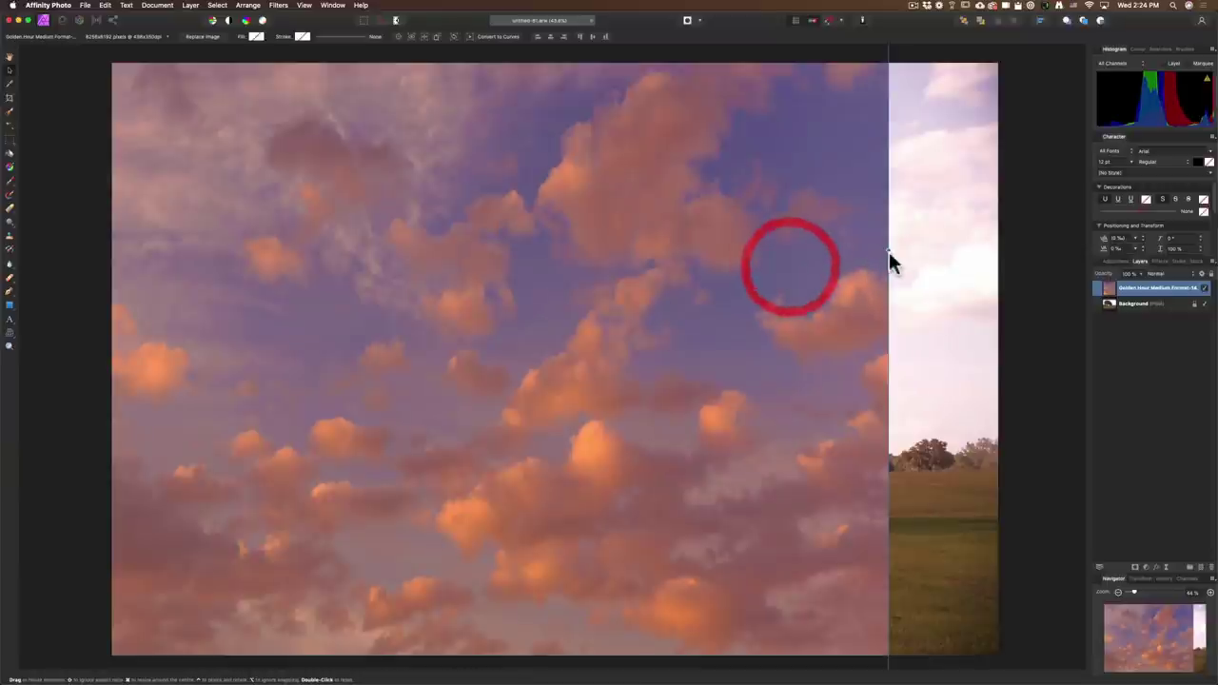
pyautogui.moveTo(889, 261); pyautogui.dragTo(990, 269)
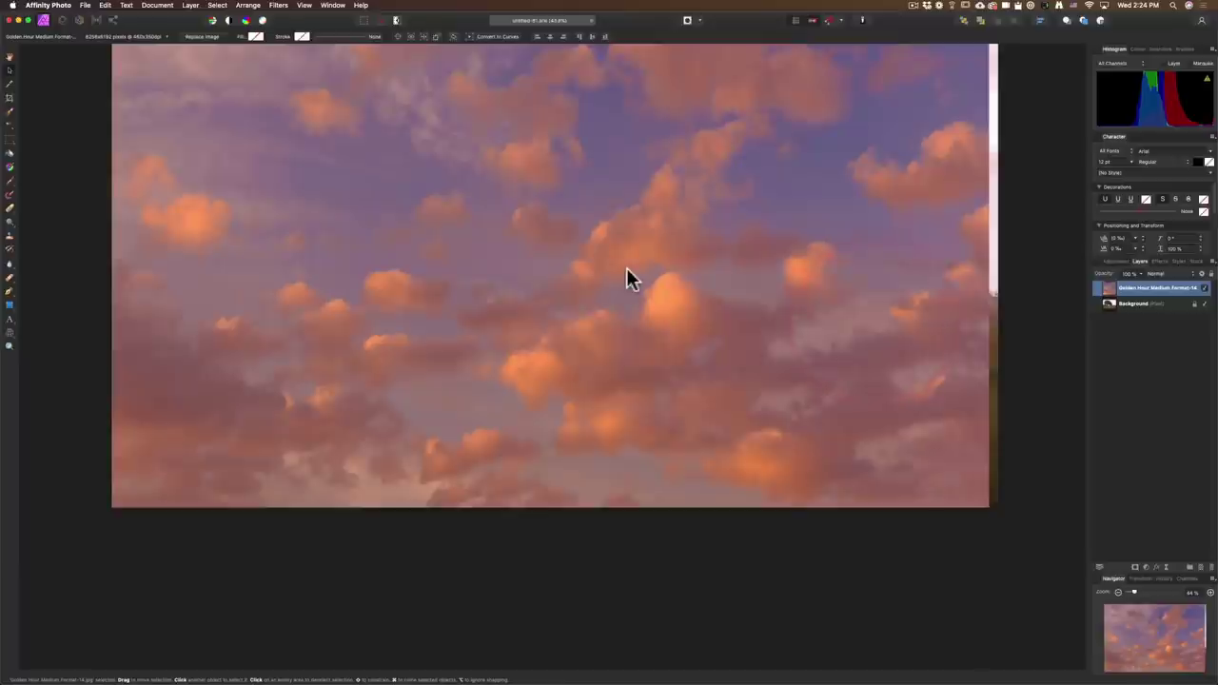
pyautogui.moveTo(860, 425); pyautogui.dragTo(803, 405)
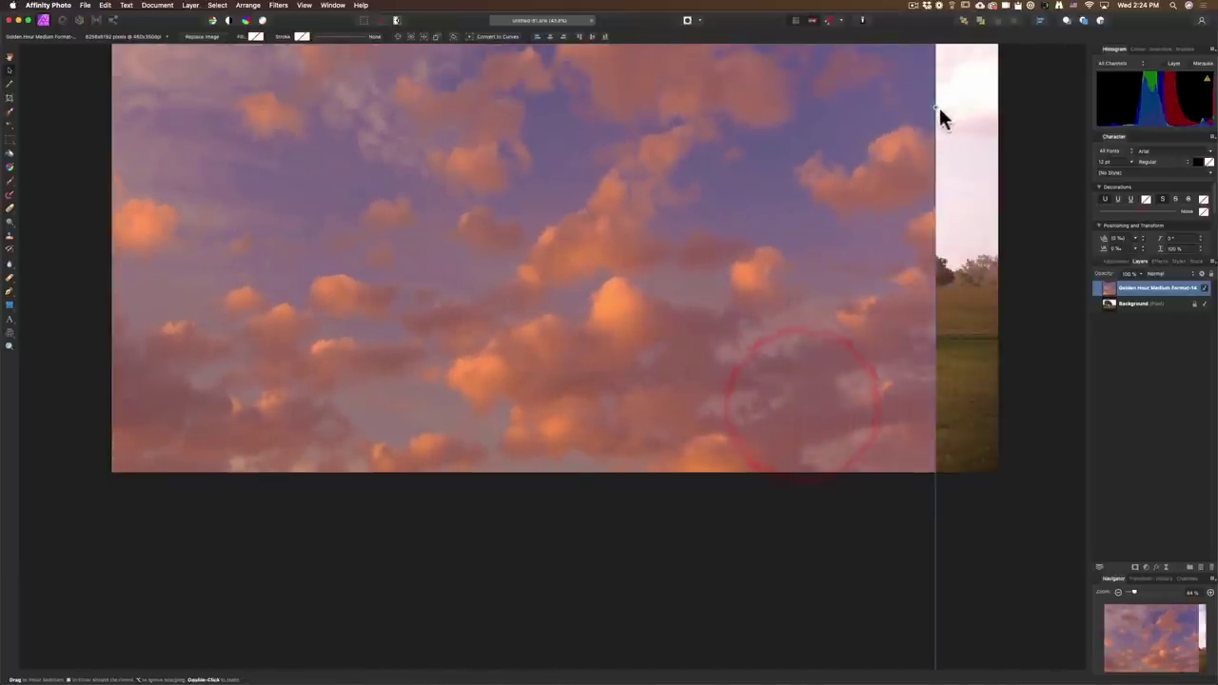
pyautogui.moveTo(937, 105); pyautogui.dragTo(1002, 120)
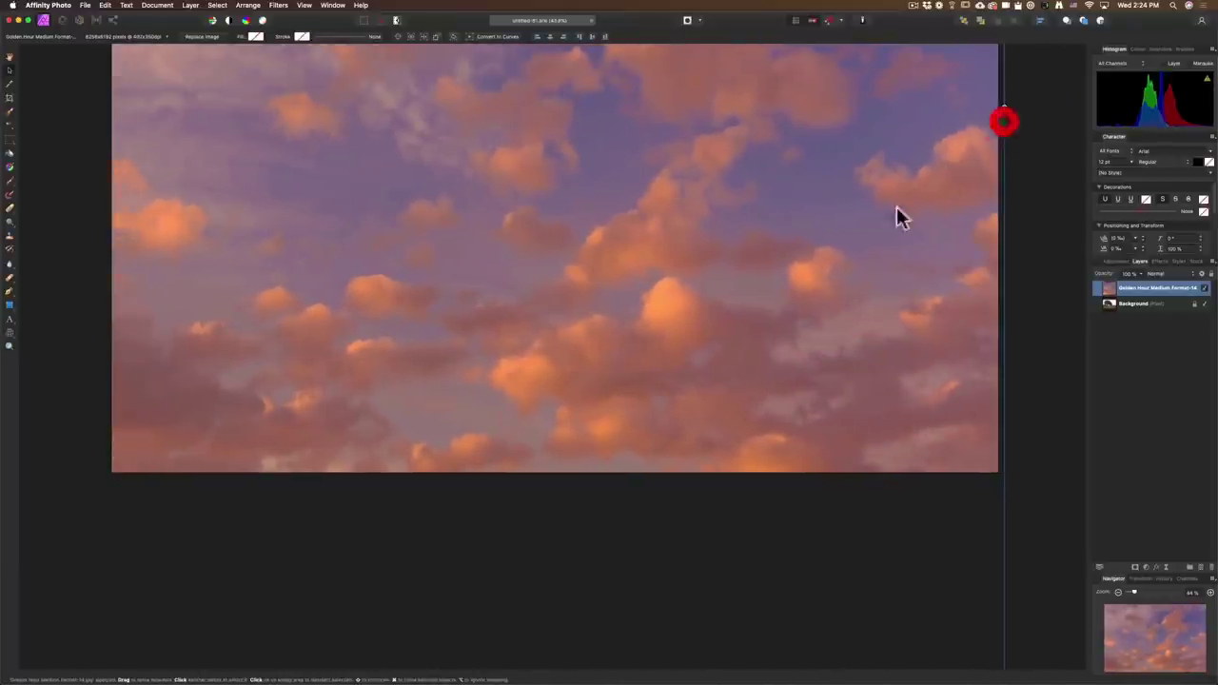
# Scale the sky down from its corners and stretch it to the photo's full width, aligned with the photo's upper-left corner.
pyautogui.scroll(-6, 741, 267)
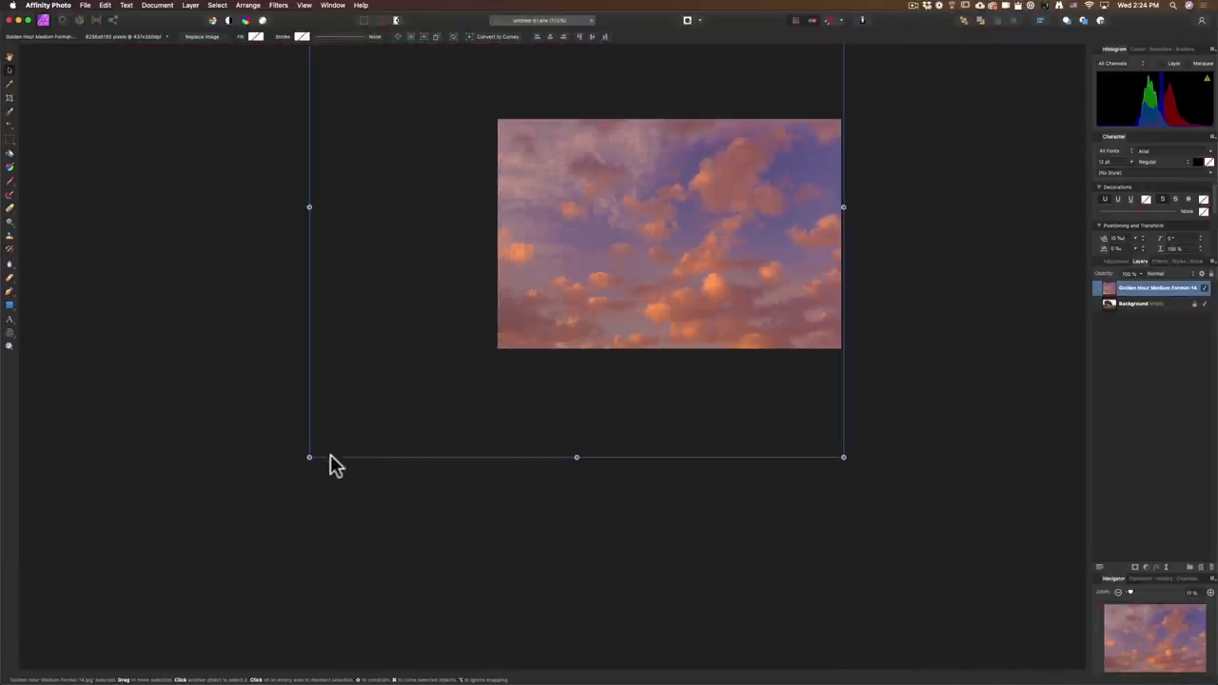
pyautogui.moveTo(307, 457); pyautogui.dragTo(479, 397)
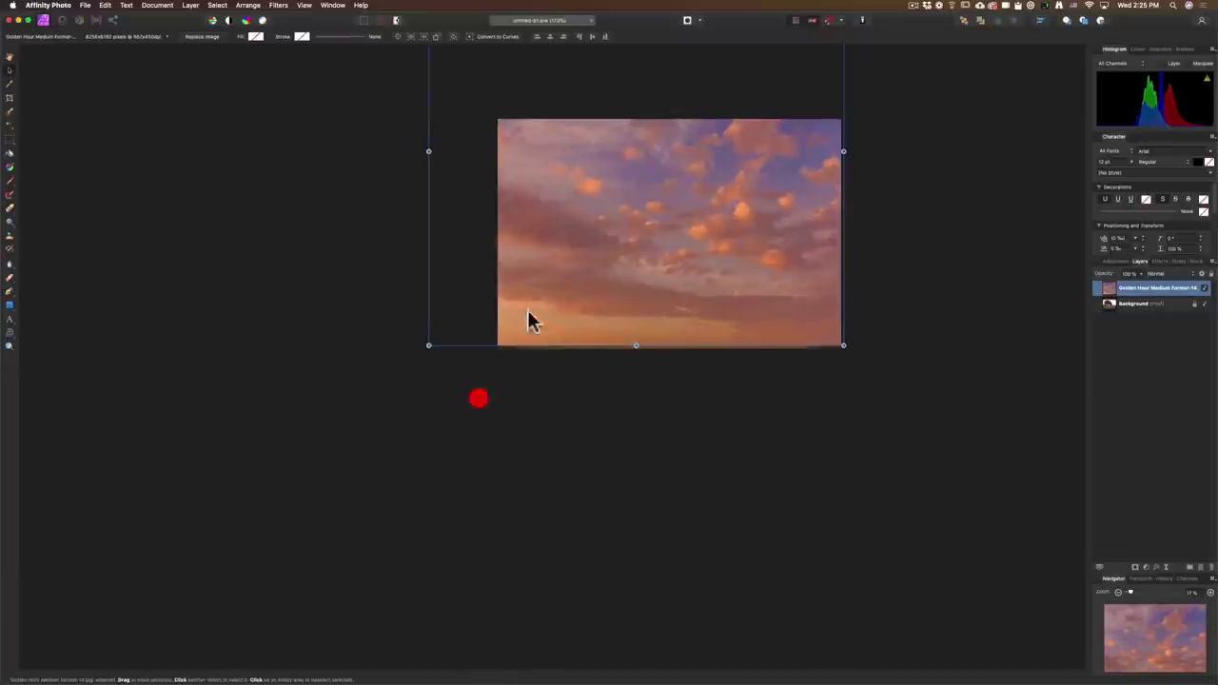
pyautogui.moveTo(667, 247); pyautogui.dragTo(718, 312)
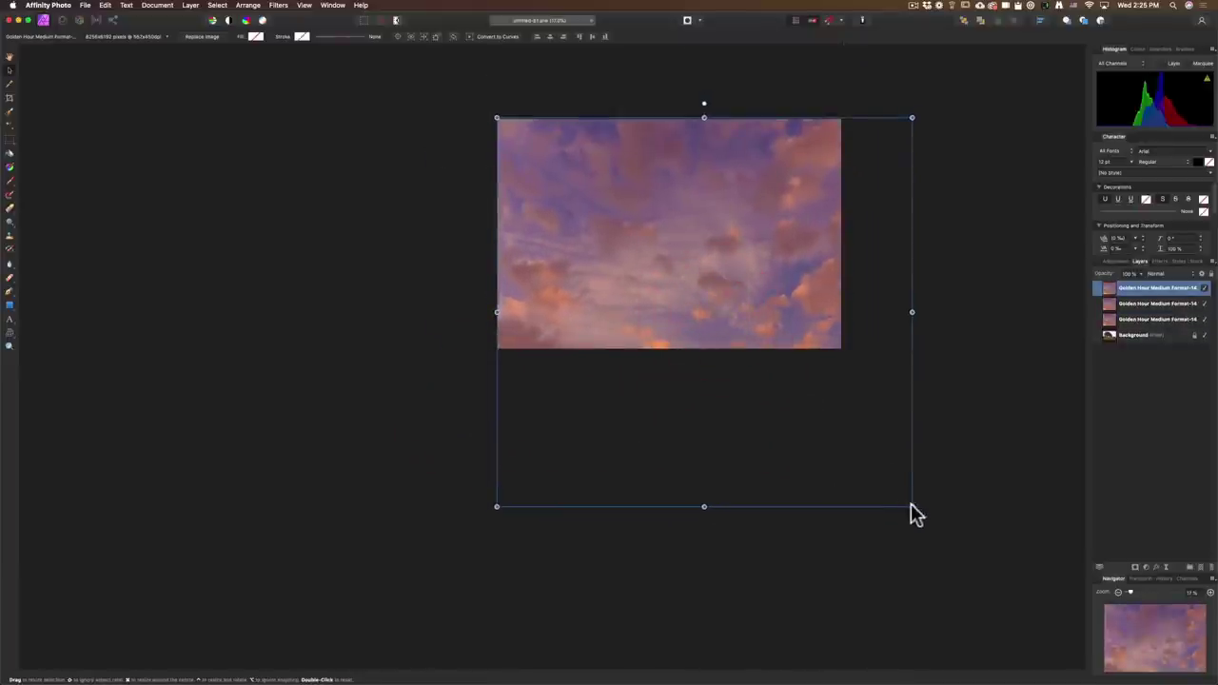
pyautogui.moveTo(911, 507); pyautogui.dragTo(807, 296)
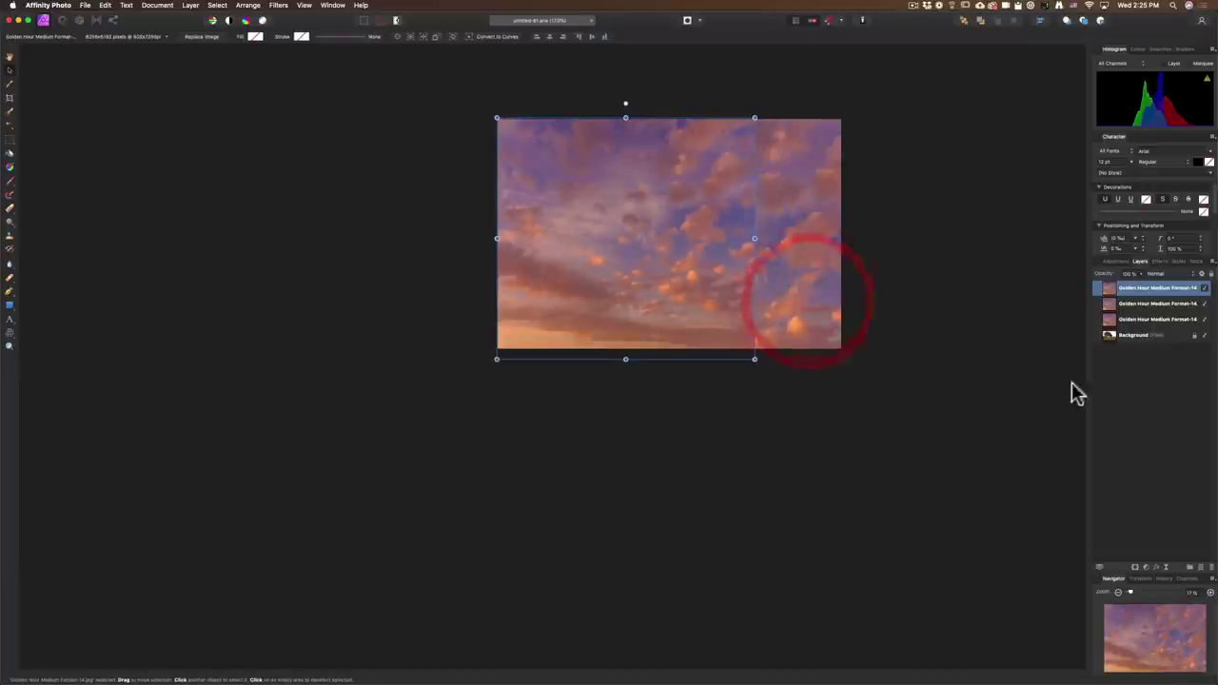
pyautogui.moveTo(755, 238); pyautogui.dragTo(842, 238)
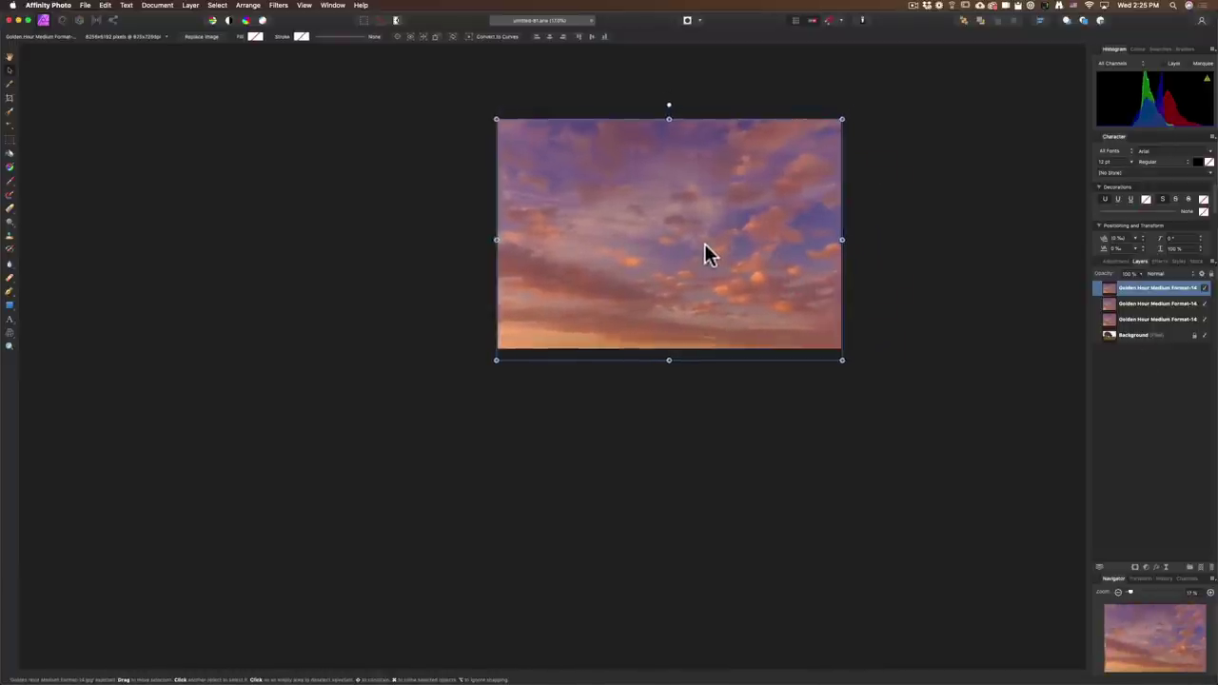
pyautogui.click(705, 244)
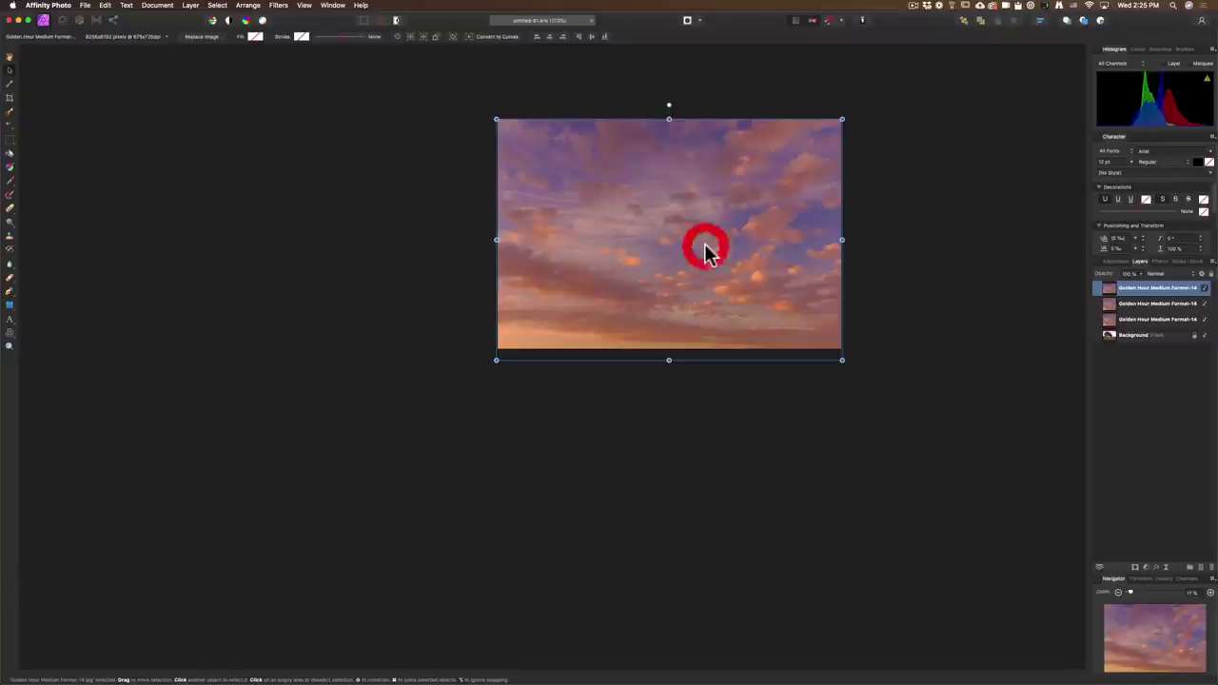
# Delete the two extra sky copies under the top one, and raise the remaining sky until its lower edge meets the field's horizon.
pyautogui.click(1173, 306)
pyautogui.press('Delete')
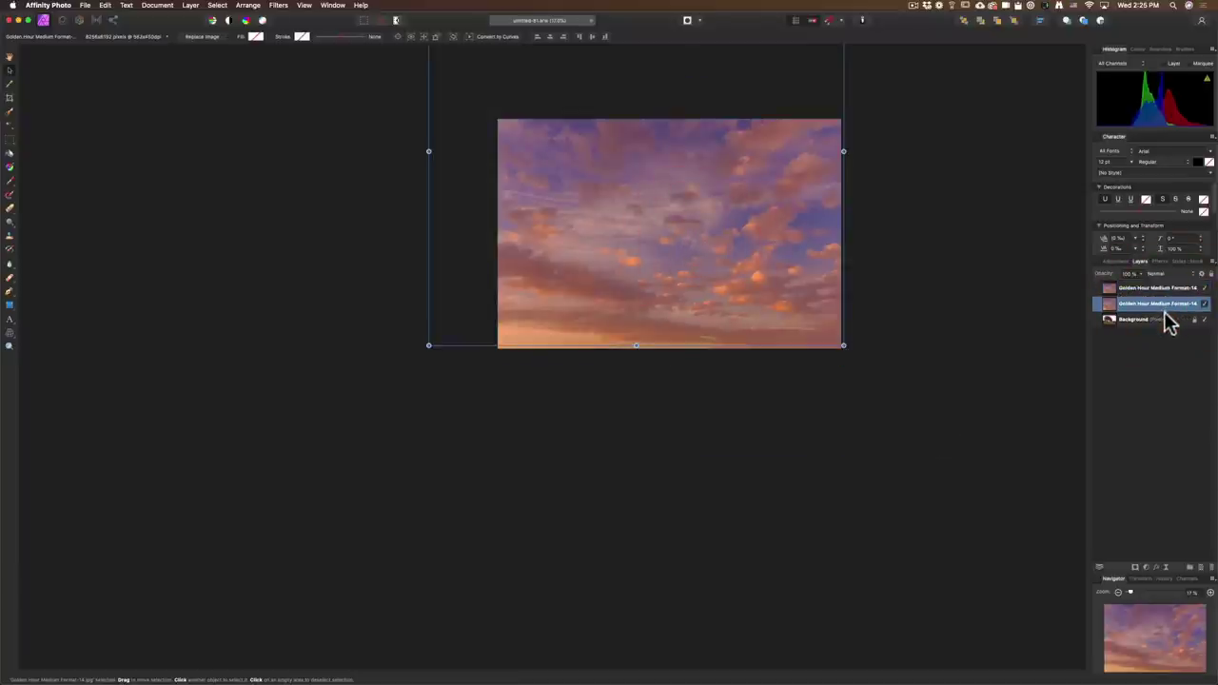
pyautogui.press('Delete')
pyautogui.click(1162, 290)
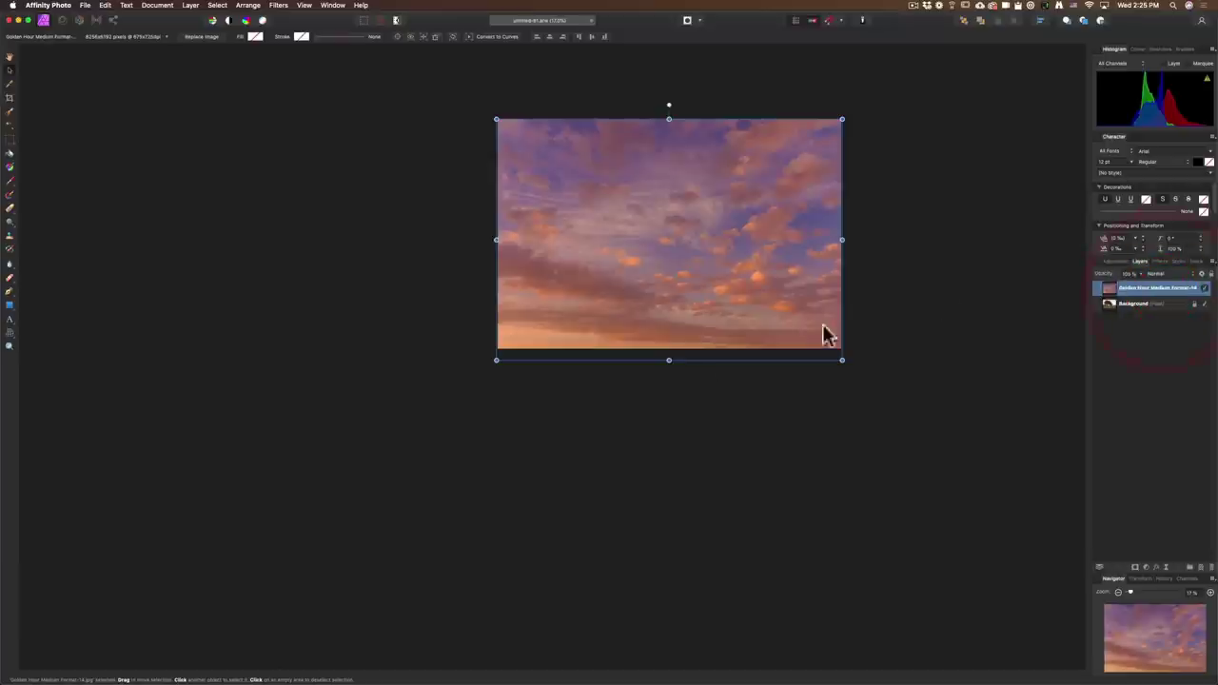
pyautogui.moveTo(668, 360); pyautogui.dragTo(673, 215)
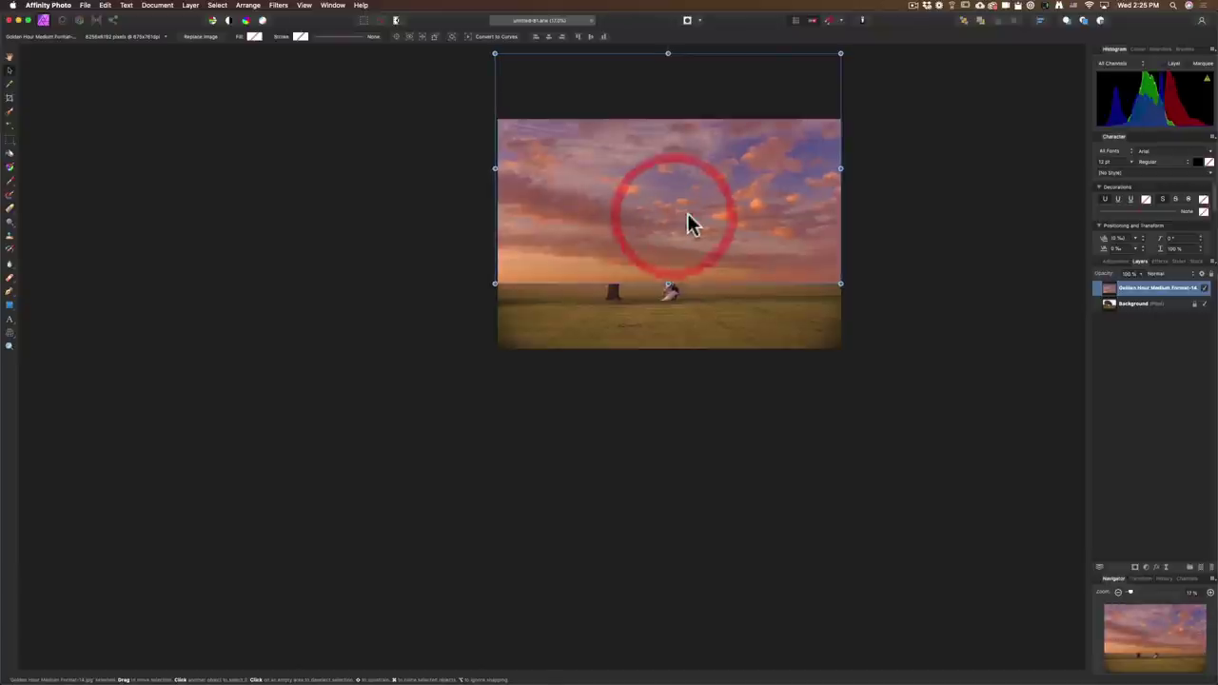
# Duplicate the sky layer, flip the copy vertically and move it directly below the original as a mirrored continuation.
pyautogui.rightClick(1155, 290)
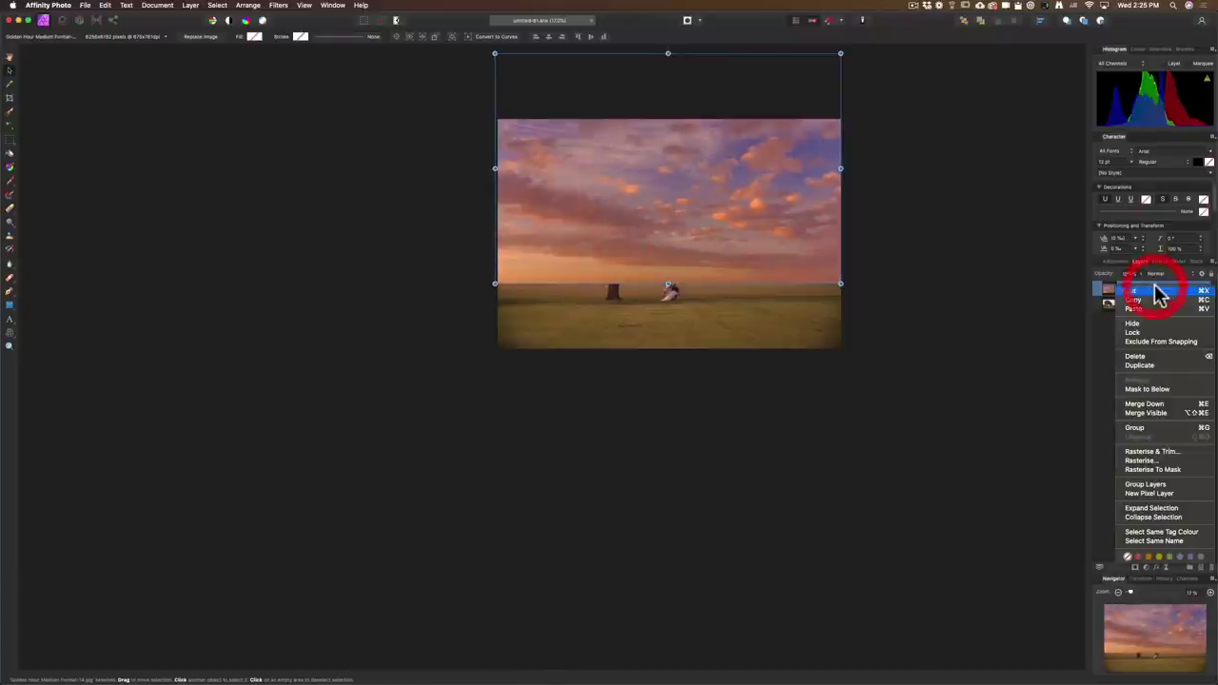
pyautogui.click(1163, 367)
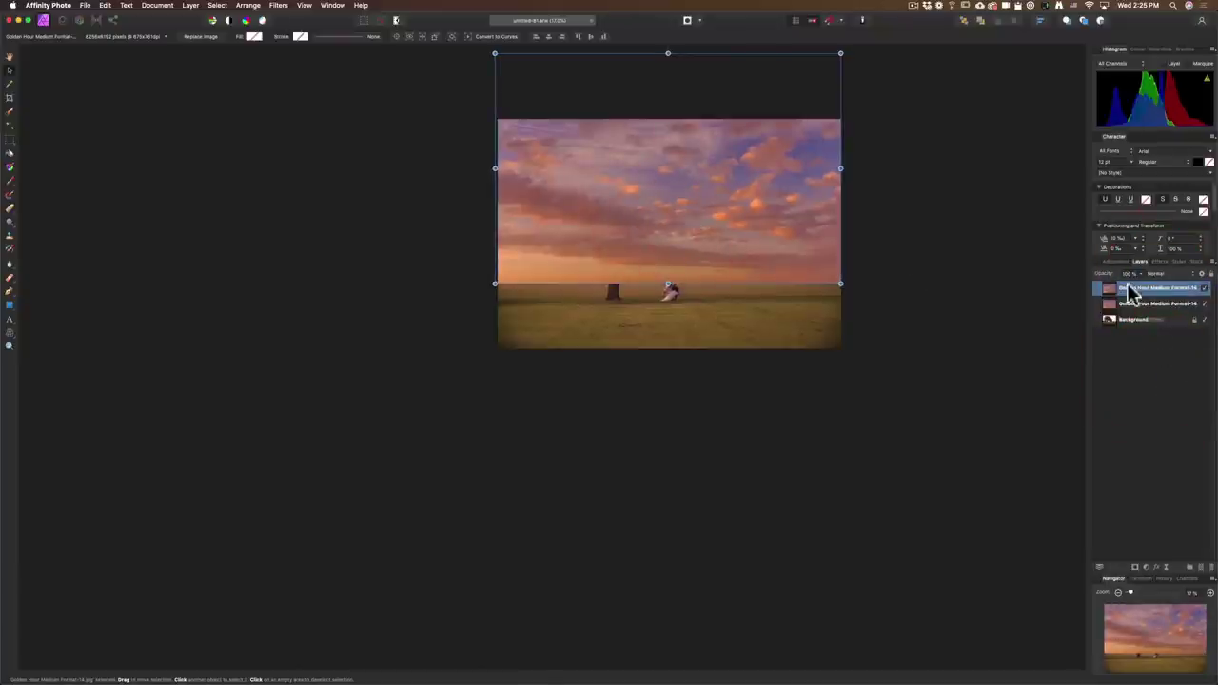
pyautogui.rightClick(728, 218)
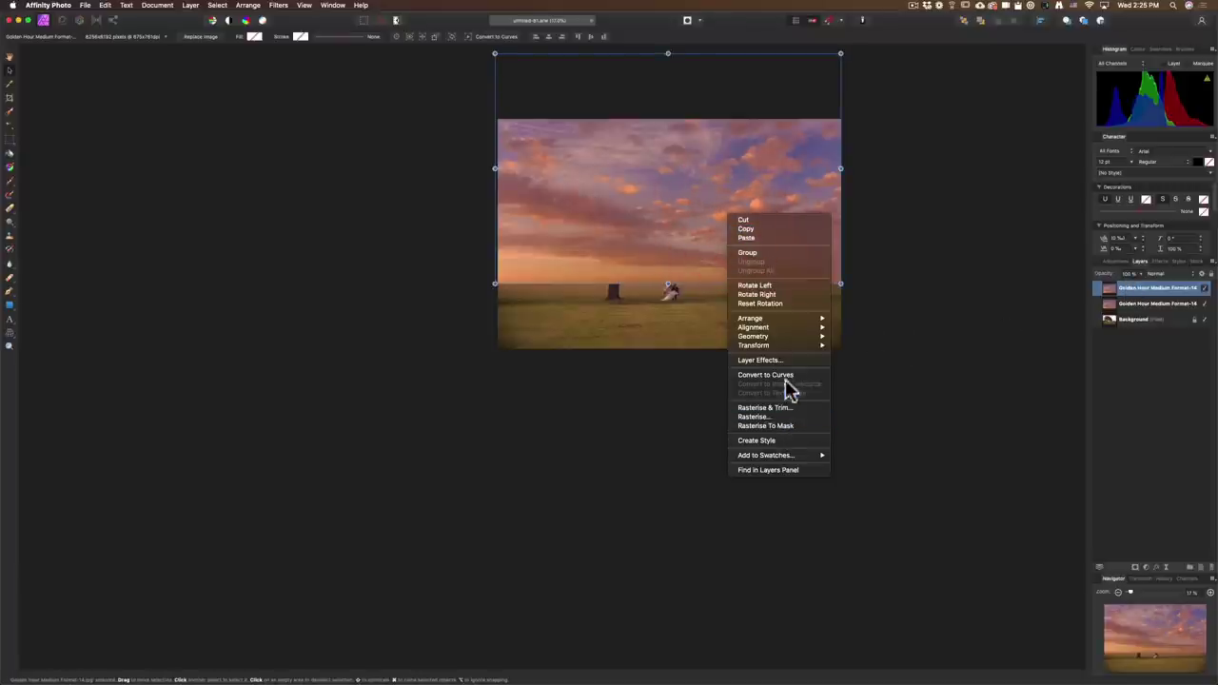
pyautogui.moveTo(789, 346)
pyautogui.click(861, 378)
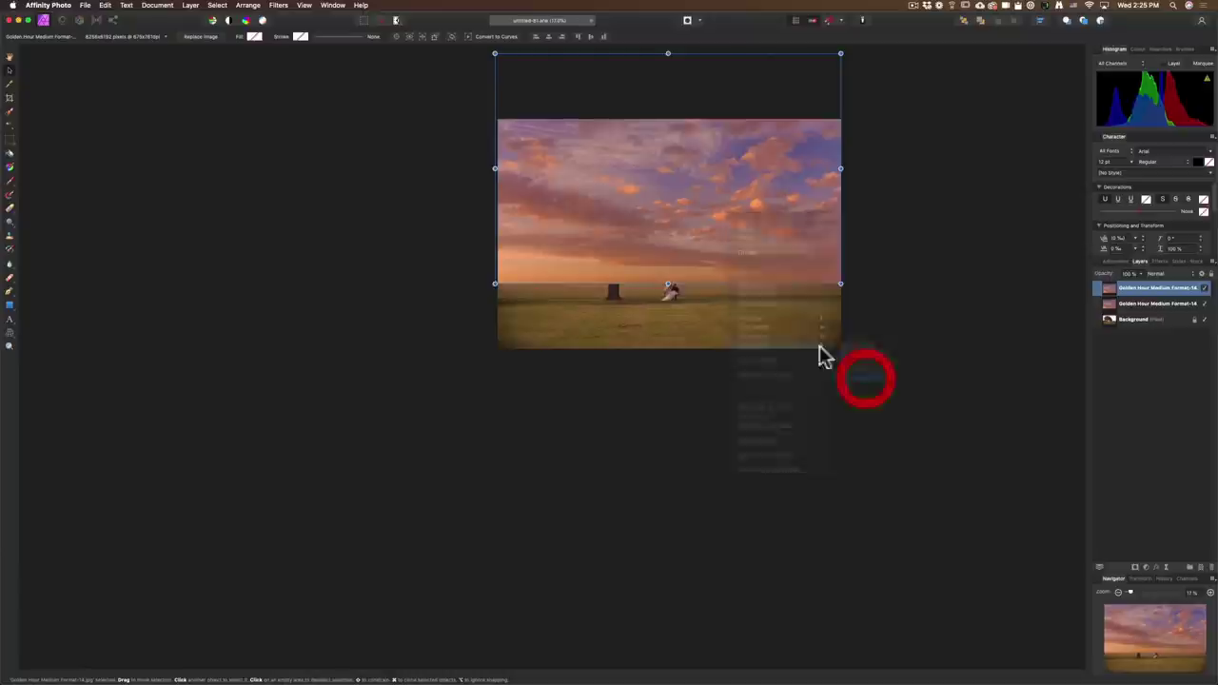
pyautogui.moveTo(669, 217); pyautogui.dragTo(669, 416)
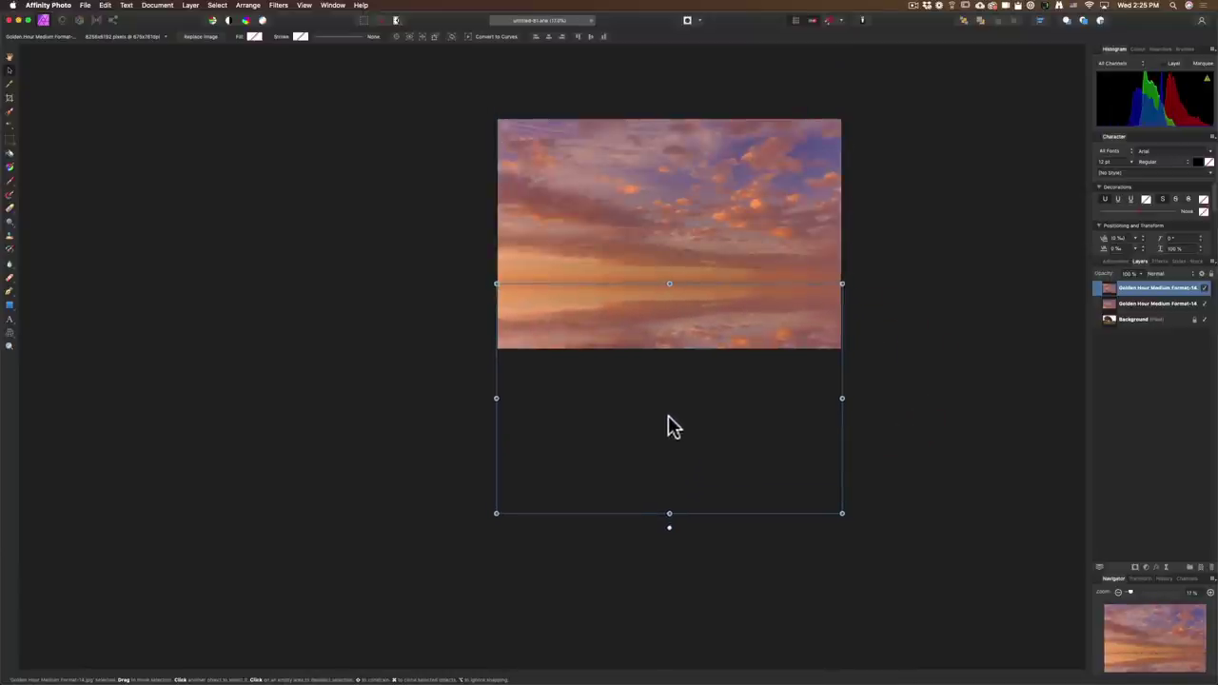
pyautogui.click(701, 416)
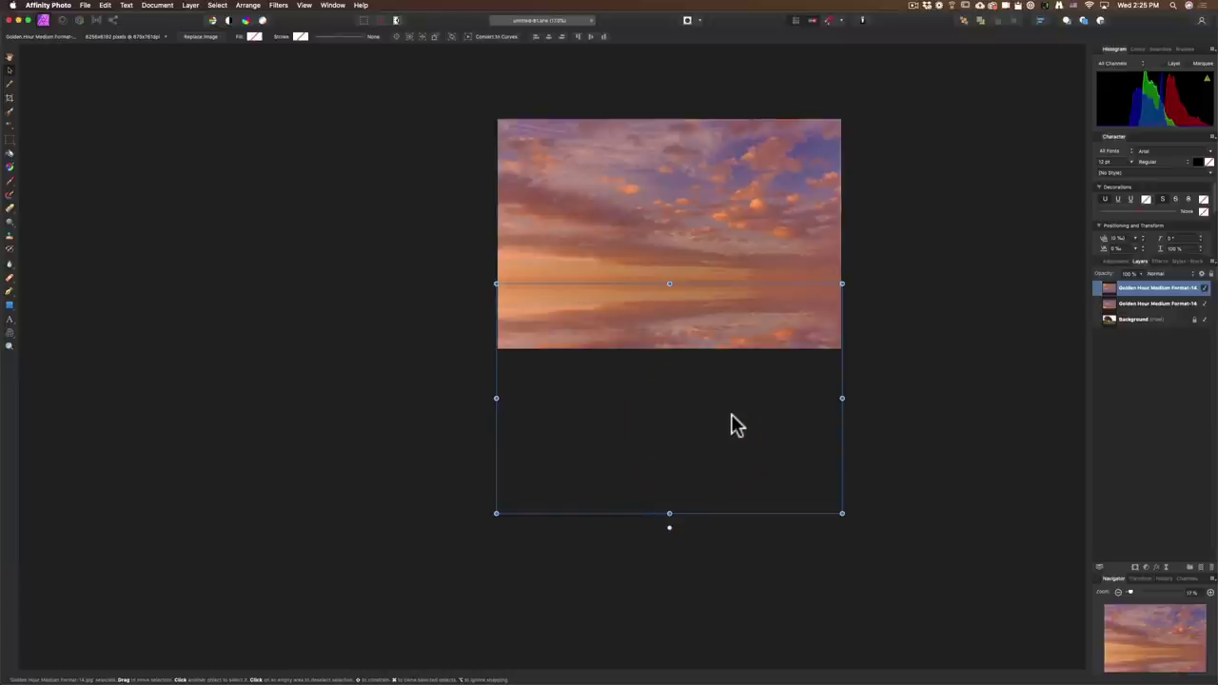
# Select both sky layers and run Merge Visible to combine the sky and its mirrored copy into a new layer.
pyautogui.scroll(3, 700, 300)
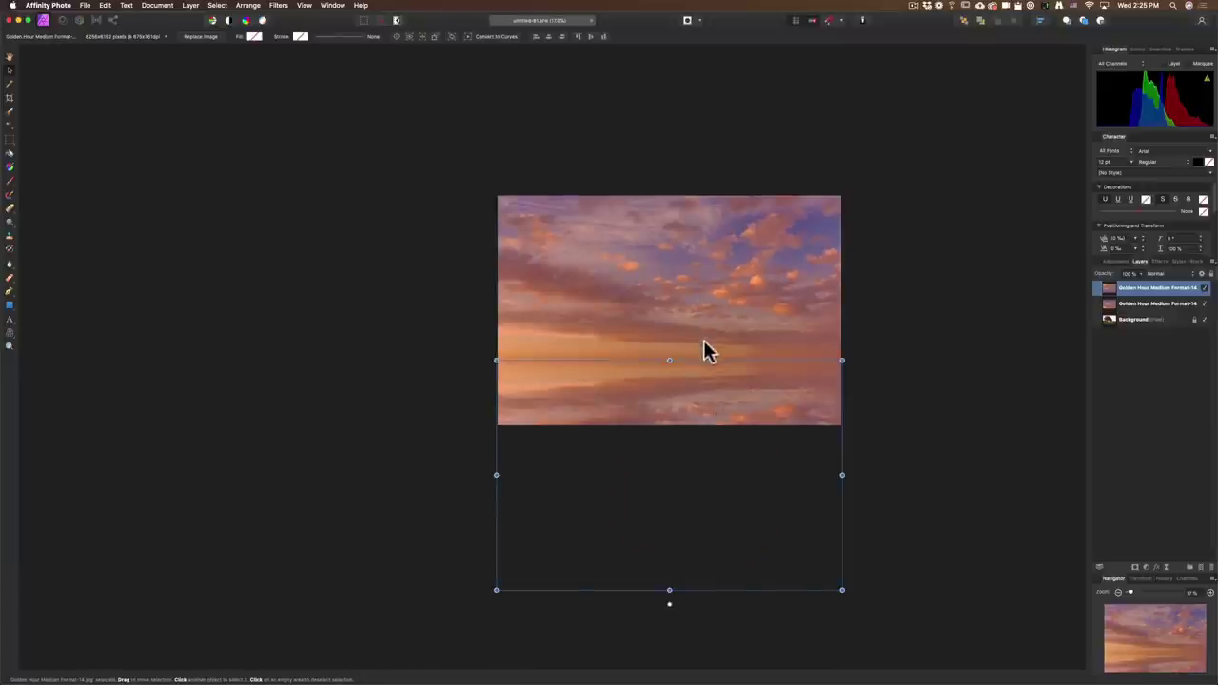
pyautogui.scroll(3, 704, 410)
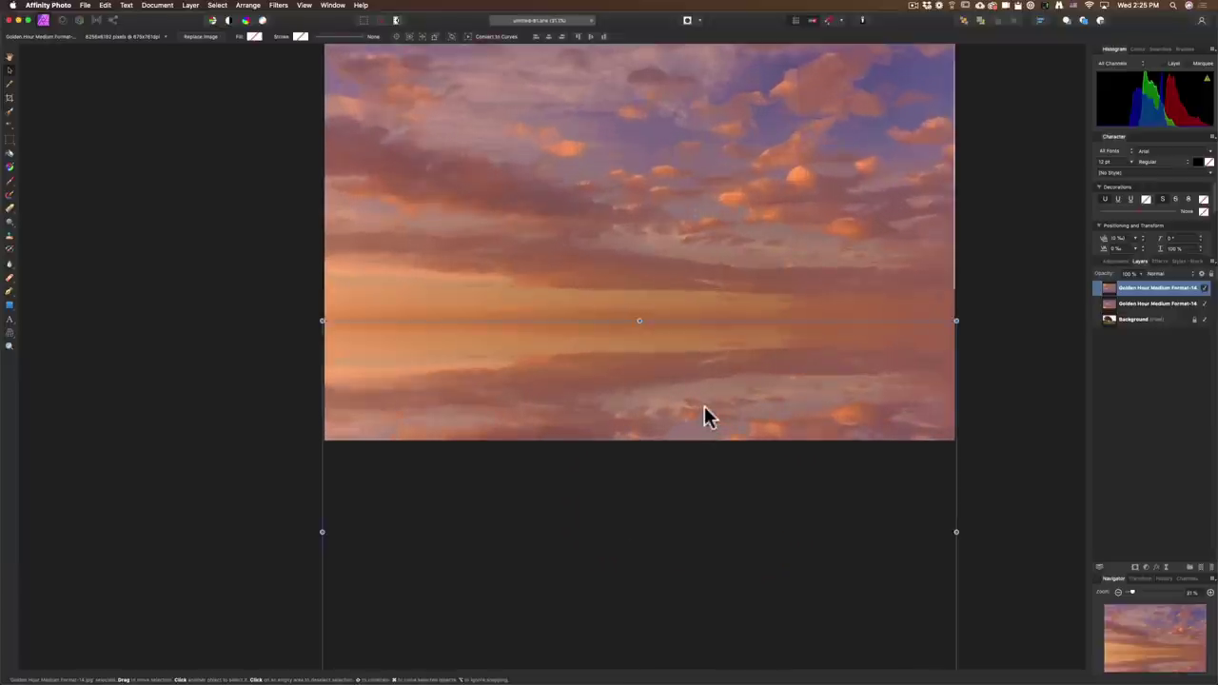
pyautogui.scroll(2, 701, 392)
pyautogui.scroll(2, 702, 388)
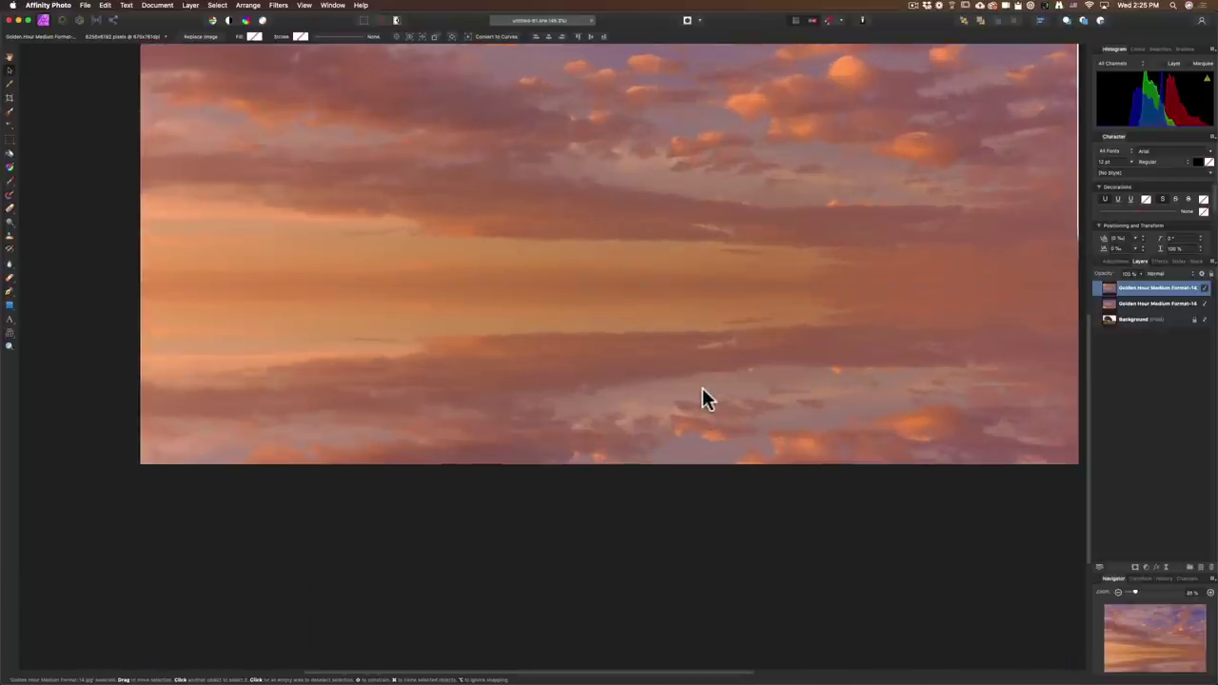
pyautogui.scroll(2, 702, 389)
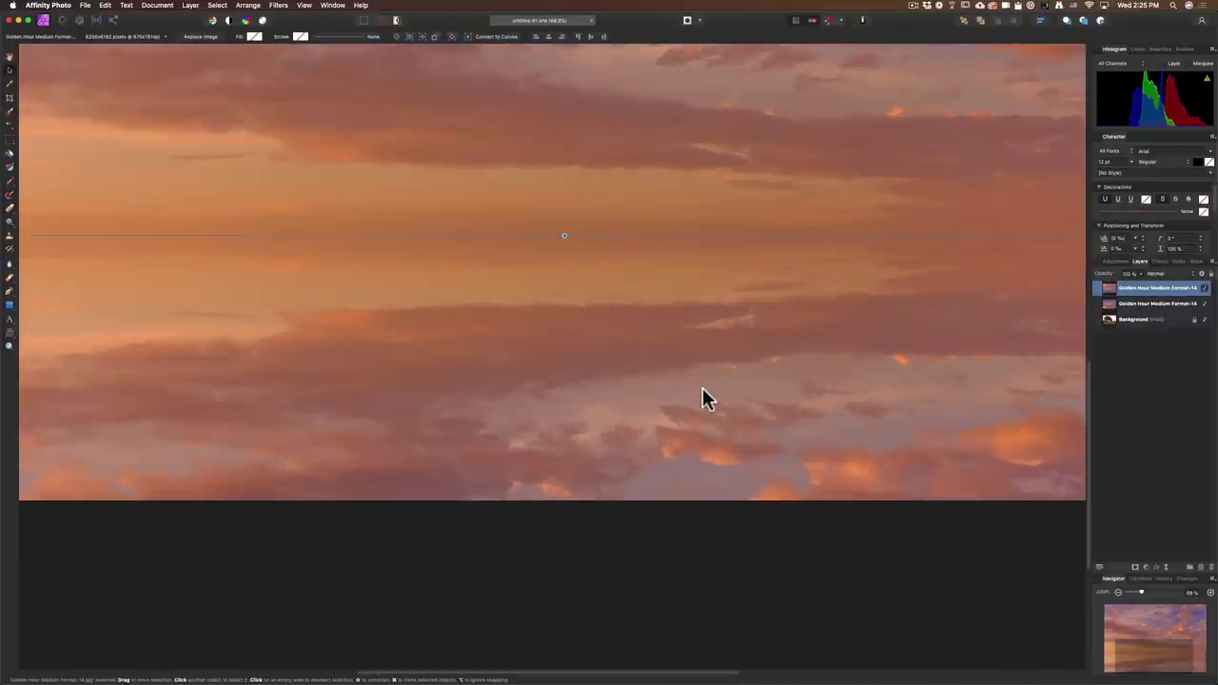
pyautogui.click(702, 388)
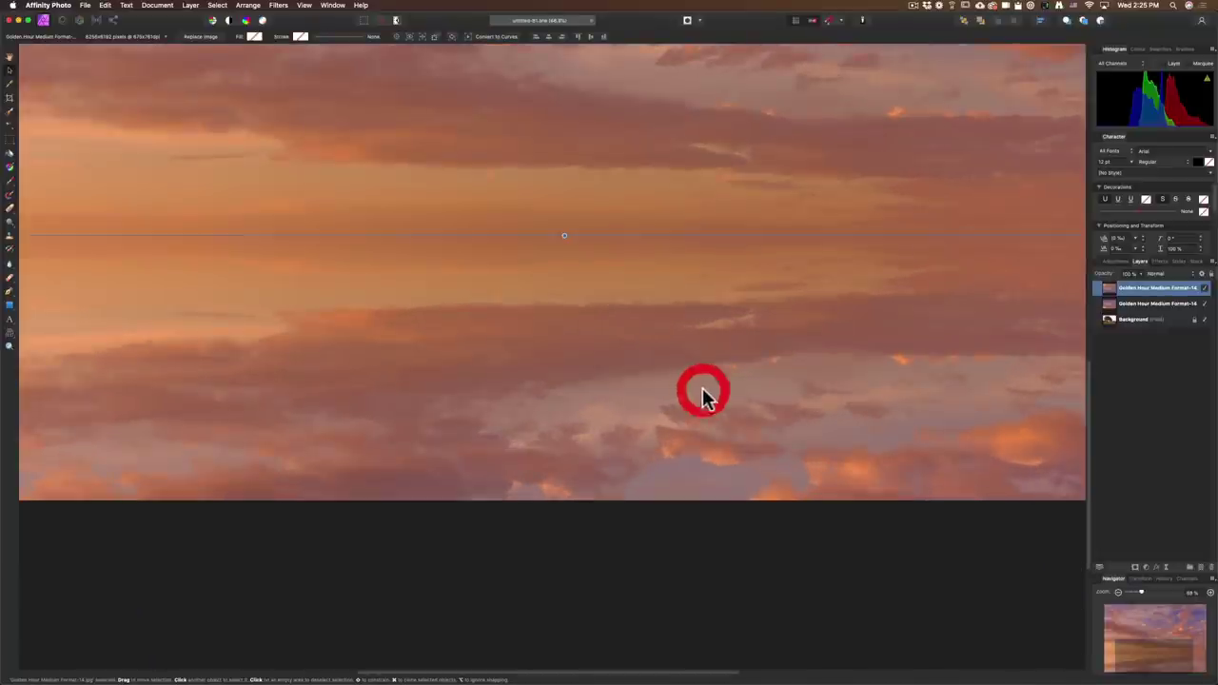
pyautogui.keyDown('shift'); pyautogui.click(1174, 305); pyautogui.keyUp('shift')
pyautogui.rightClick(1174, 307)
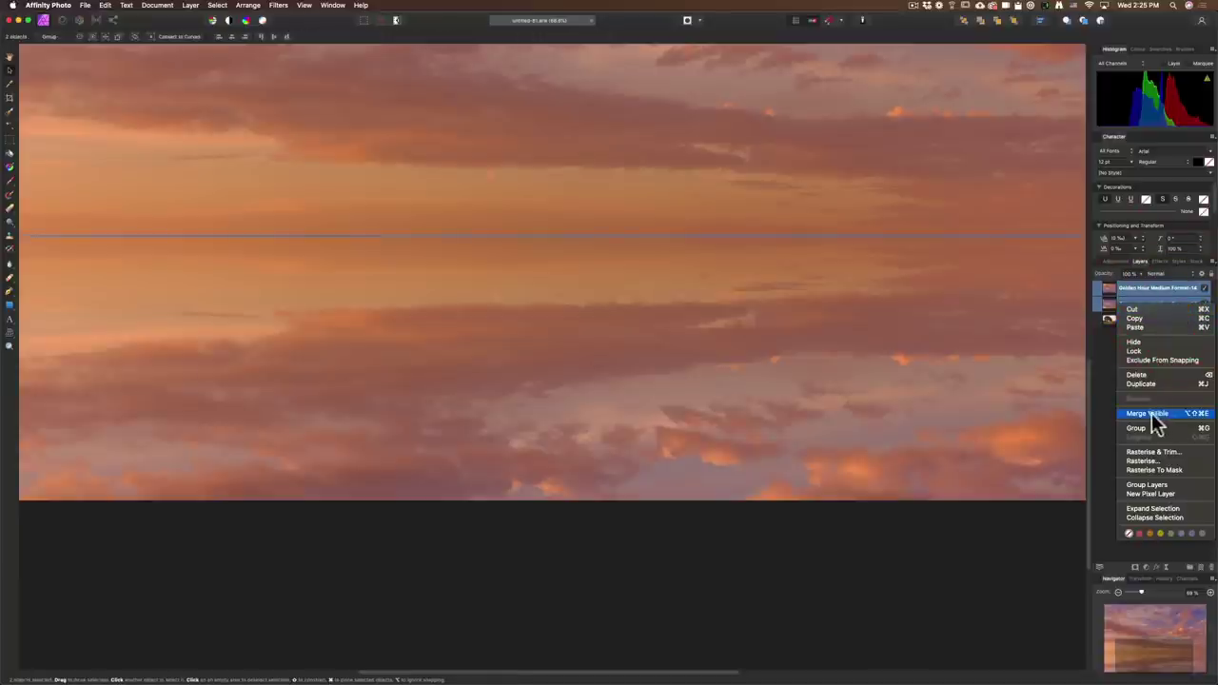
pyautogui.click(1162, 416)
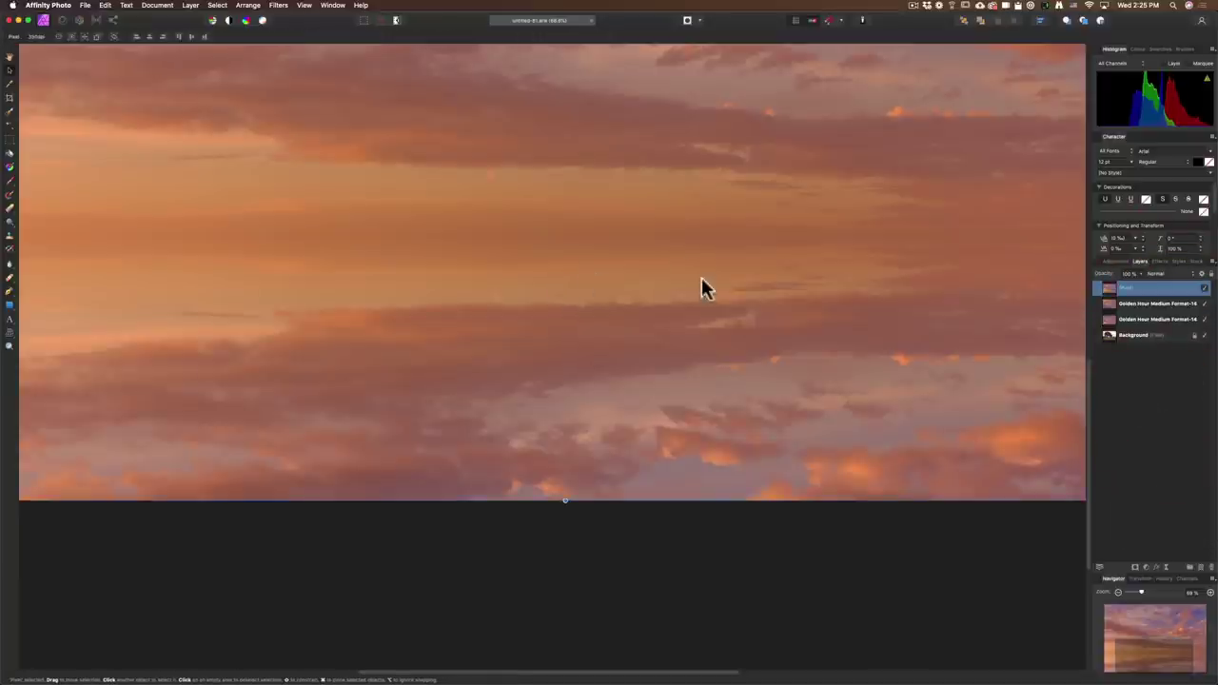
# Delete the two original Golden Hour sky layers beneath the merged one and select the merged sky layer.
pyautogui.press('z')
pyautogui.keyDown('alt'); pyautogui.click(656, 245); pyautogui.keyUp('alt')
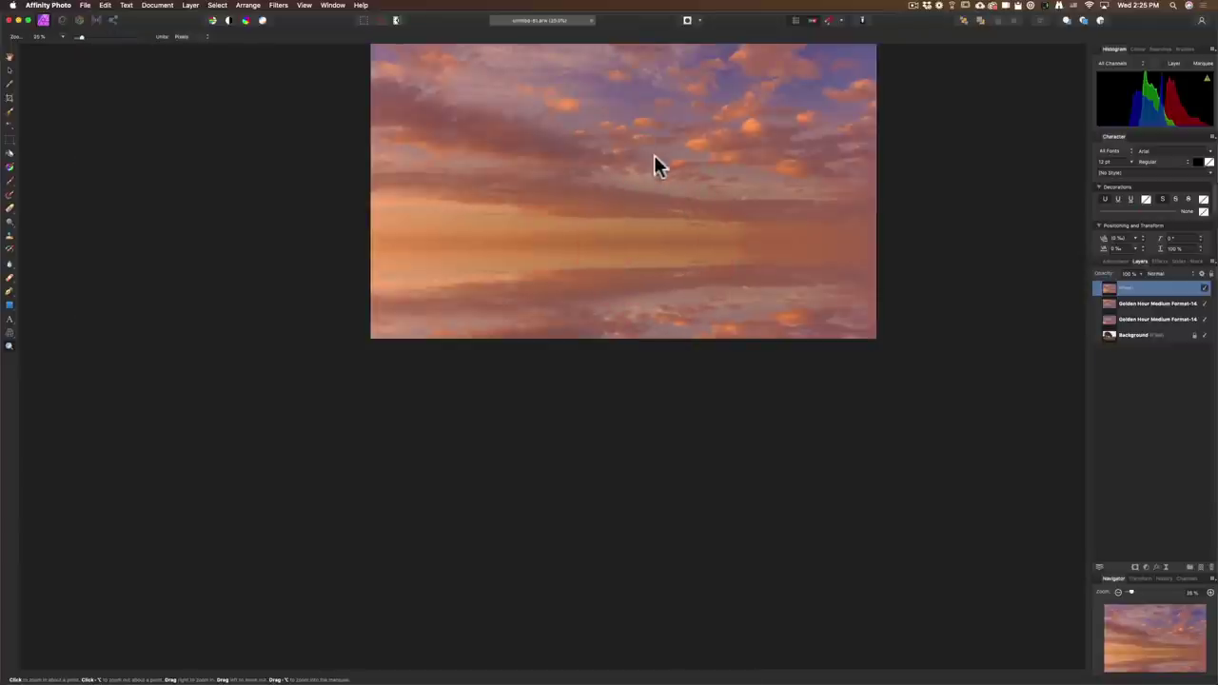
pyautogui.moveTo(1147, 303); pyautogui.dragTo(1152, 312)
pyautogui.press('Delete')
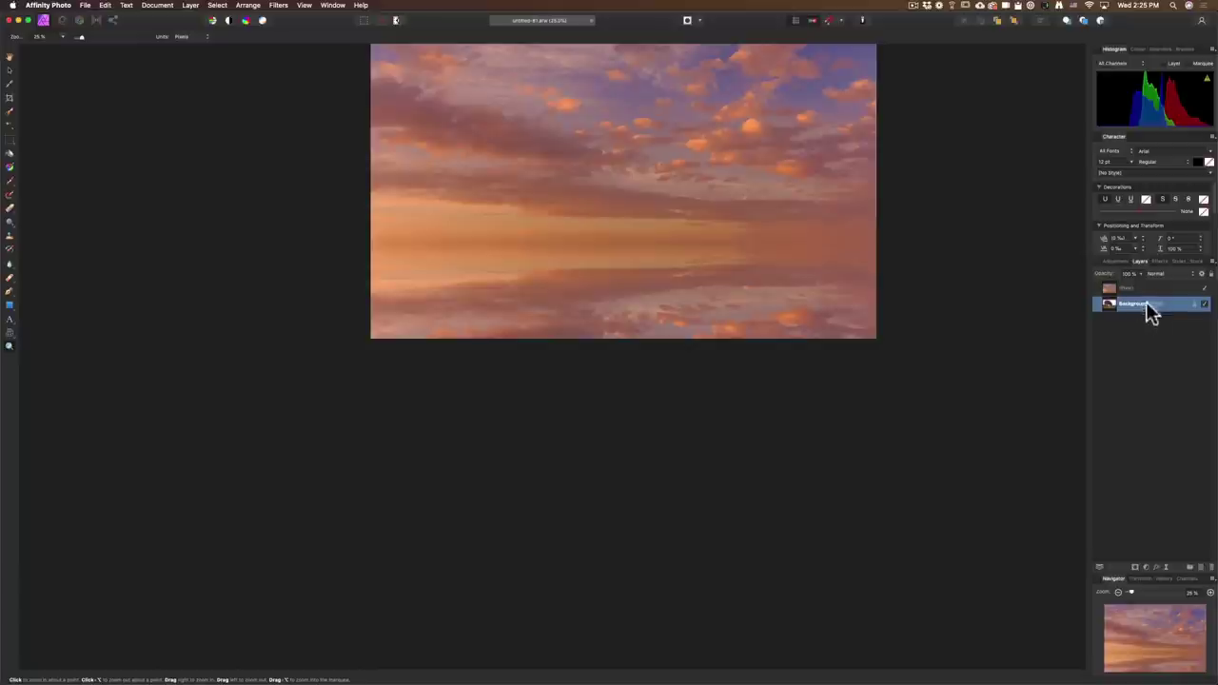
pyautogui.click(1142, 288)
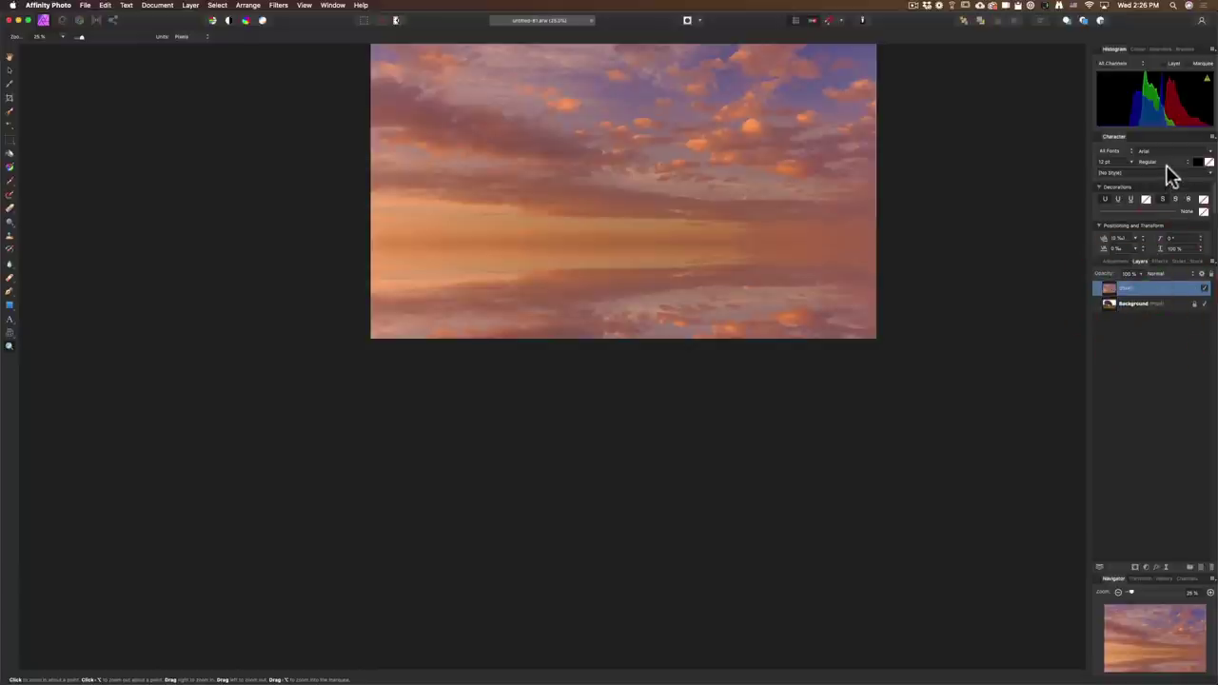
# Set the merged sky layer's blend mode to Multiply so it blends with the tree photo.
pyautogui.click(1170, 169)
pyautogui.click(1180, 275)
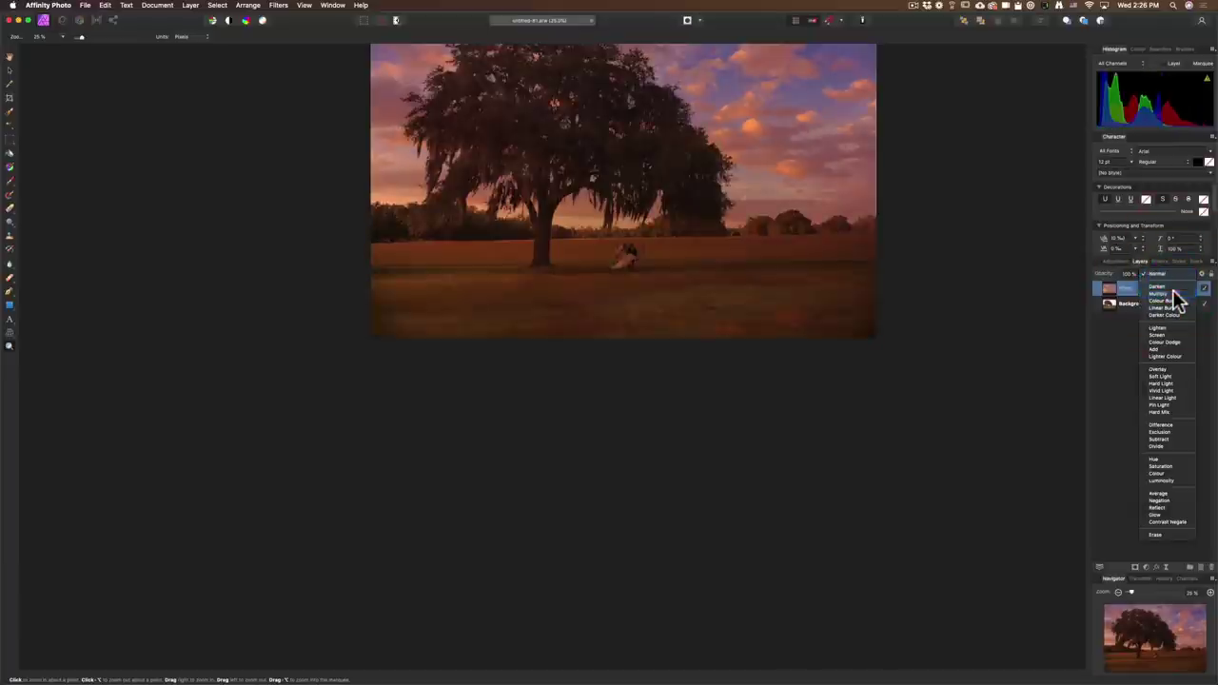
pyautogui.click(1176, 293)
pyautogui.scroll(5, 719, 195)
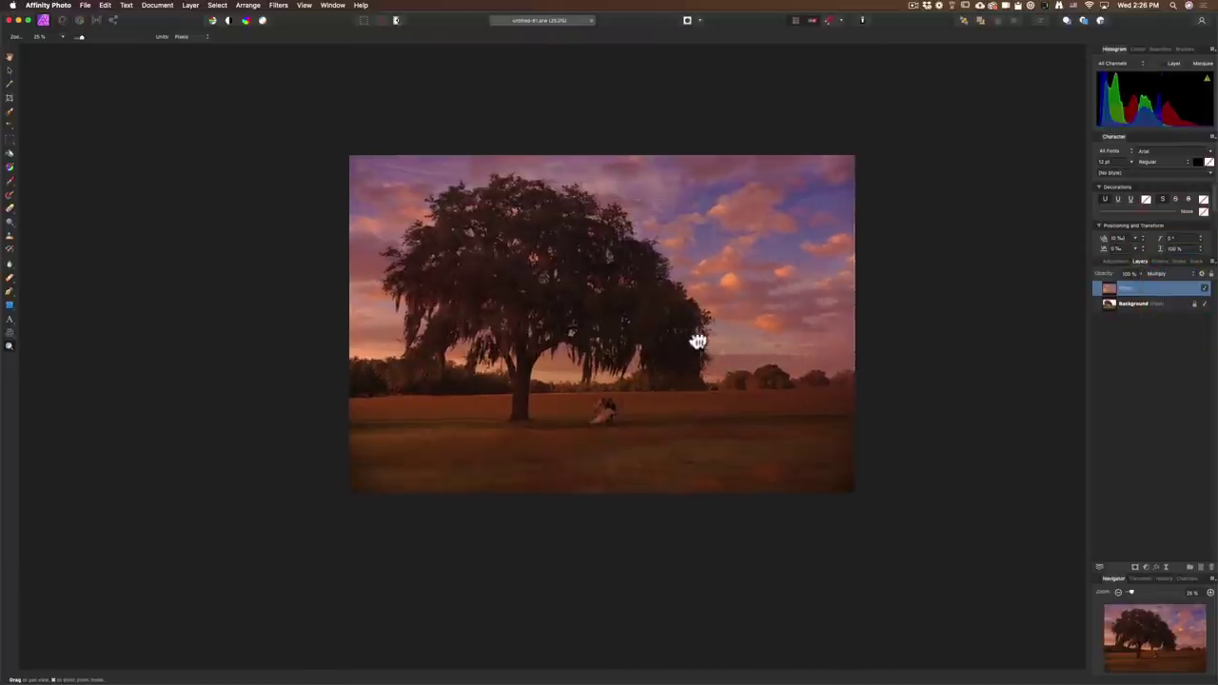
pyautogui.click(699, 326)
pyautogui.scroll(-2, 702, 335)
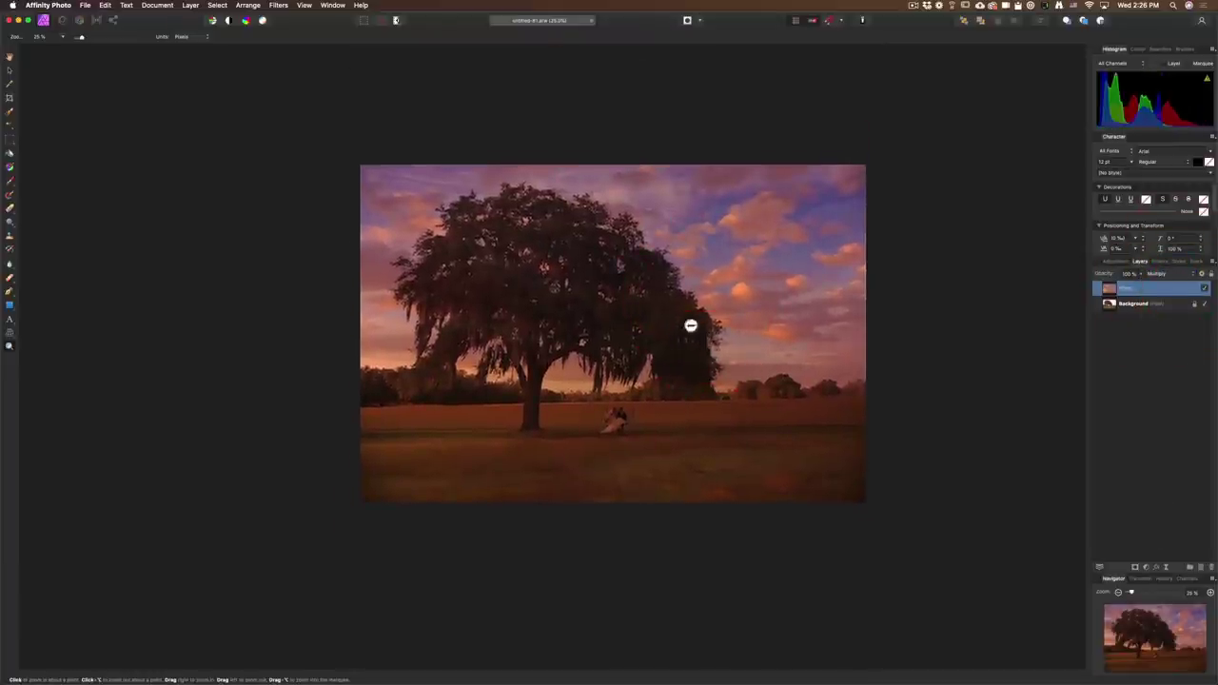
pyautogui.scroll(3, 691, 326)
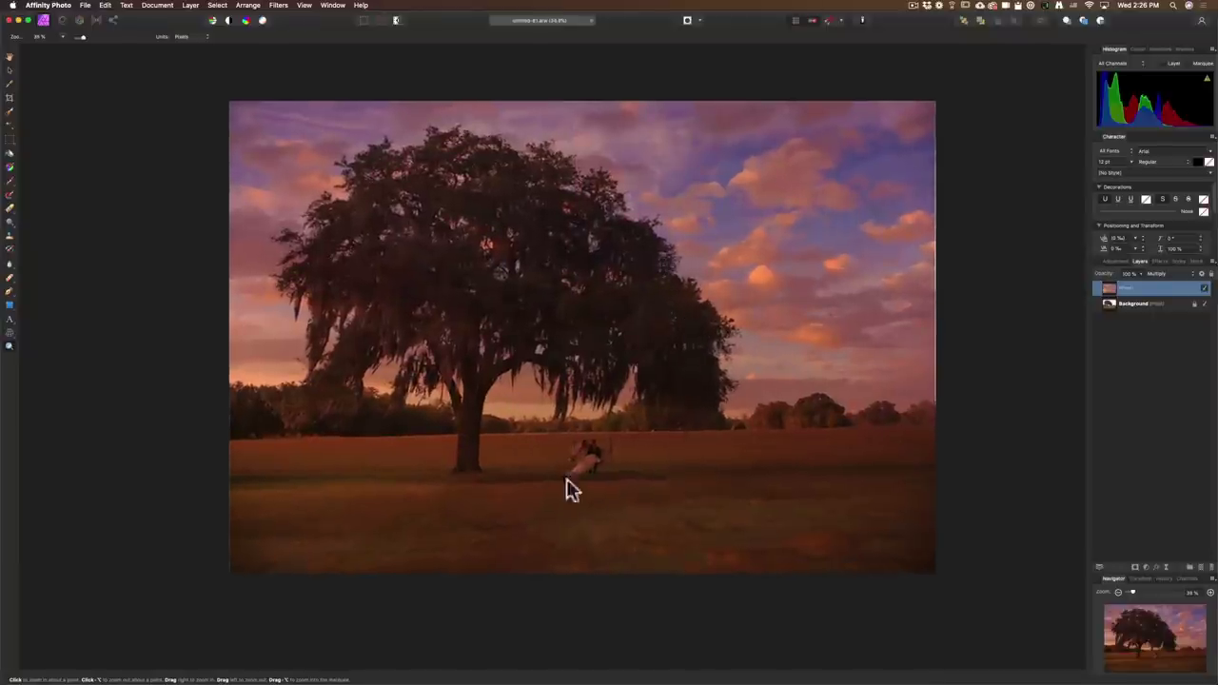
# Add a mask to the merged sky layer, target the mask and activate the Paint Brush tool.
pyautogui.click(1134, 565)
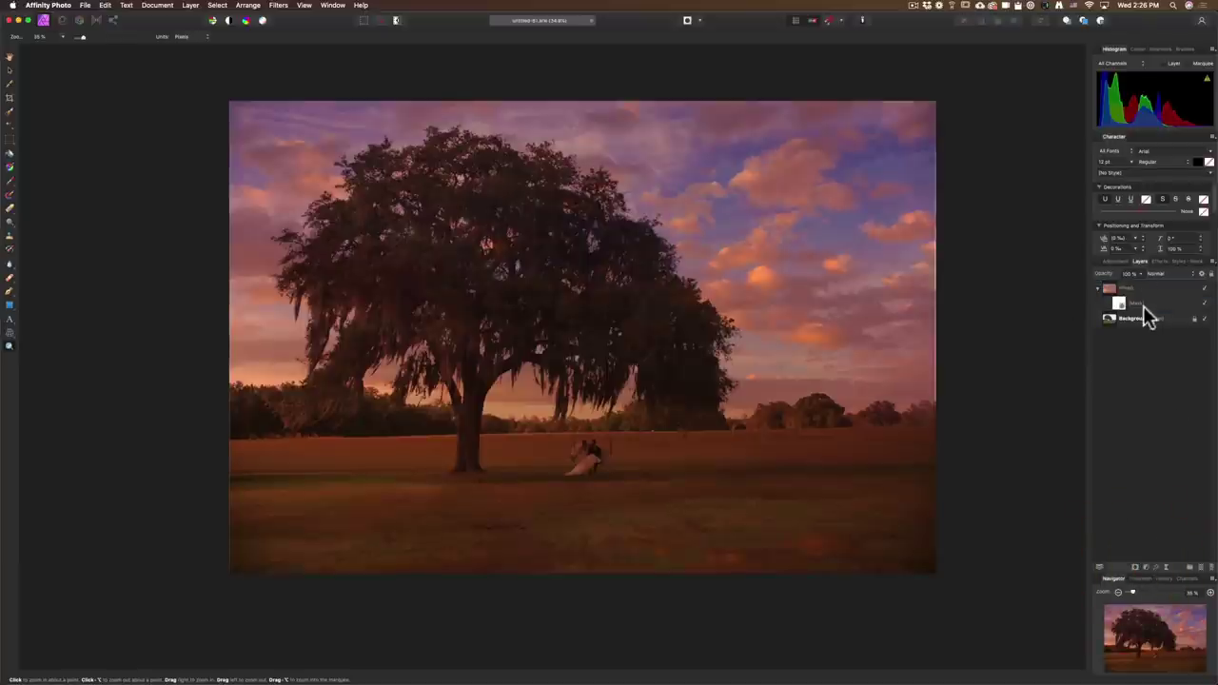
pyautogui.click(1118, 304)
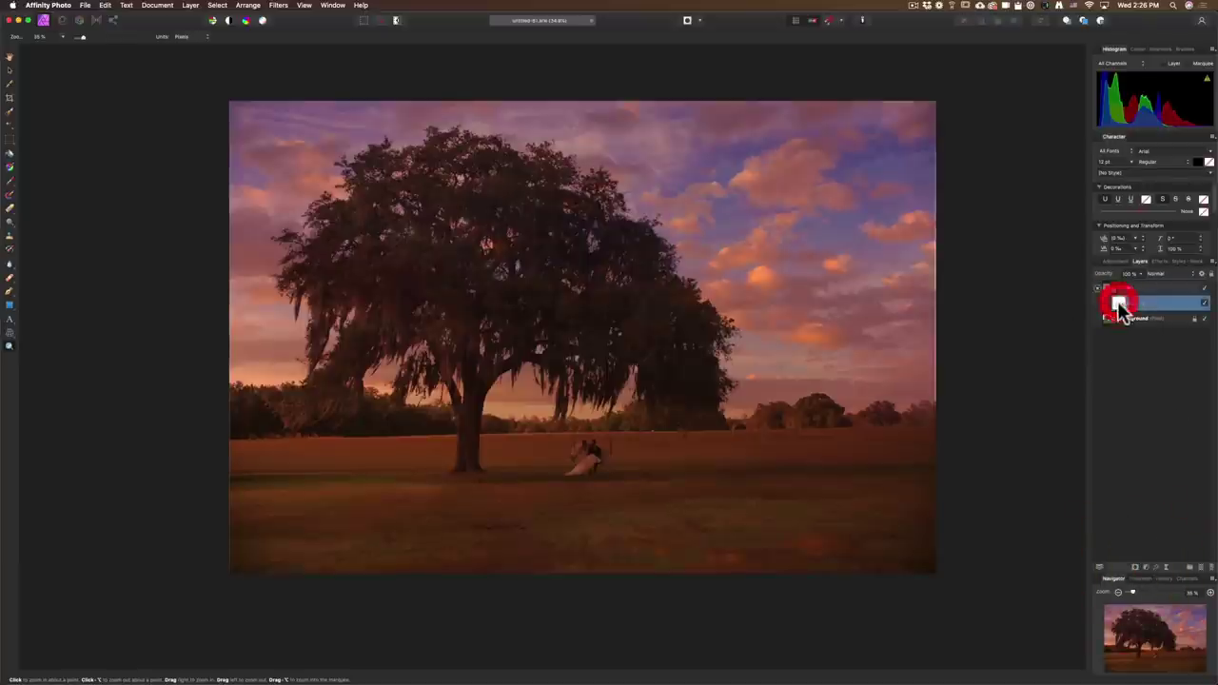
pyautogui.click(10, 181)
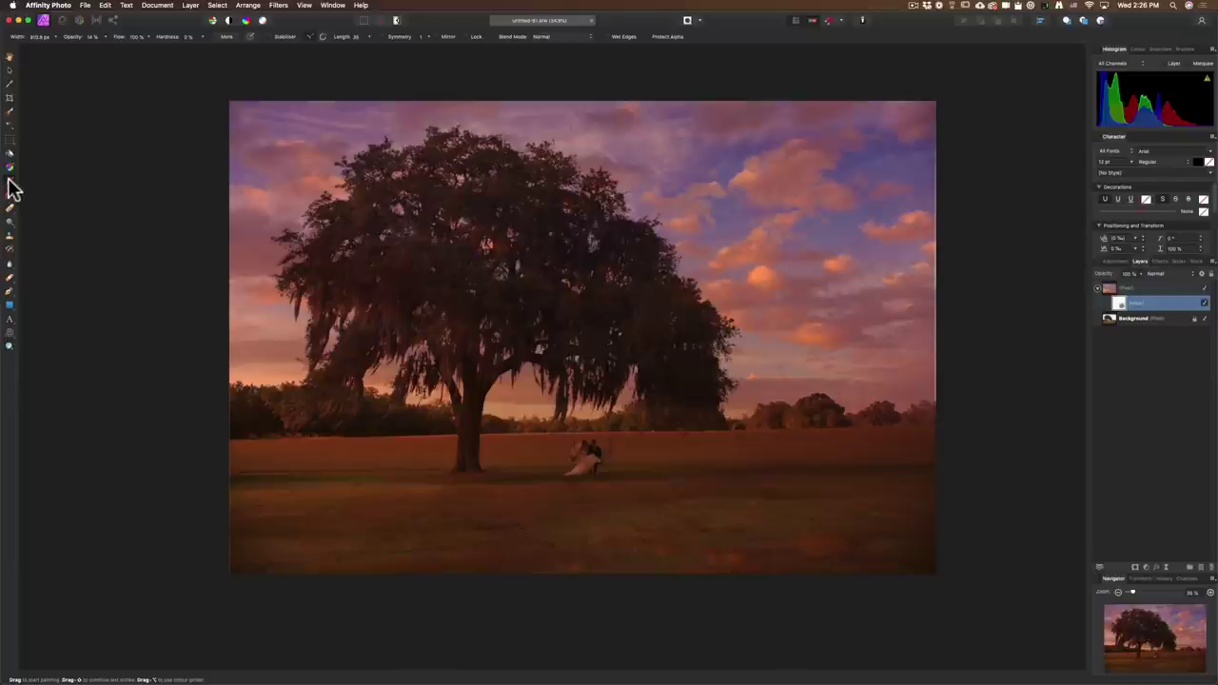
pyautogui.click(10, 181)
pyautogui.click(58, 180)
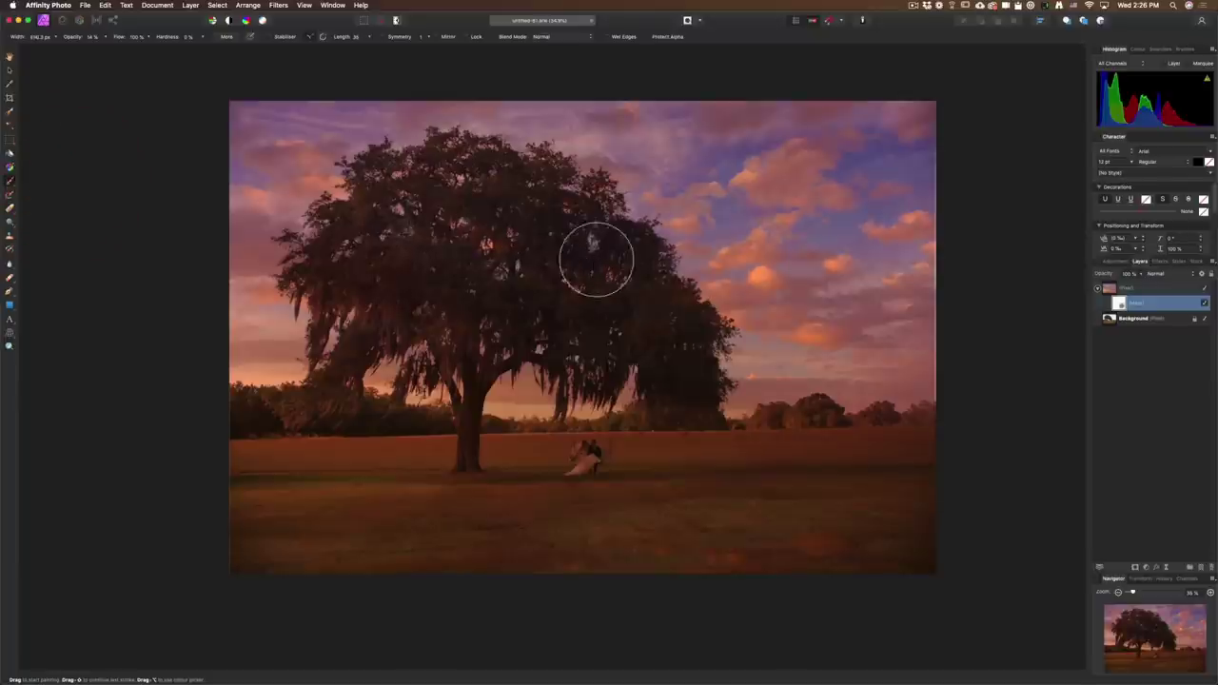
# Enlarge the soft brush well beyond its original width and raise its opacity slightly for painting on the sky mask.
pyautogui.press(']')
pyautogui.press(']')
pyautogui.press(']')
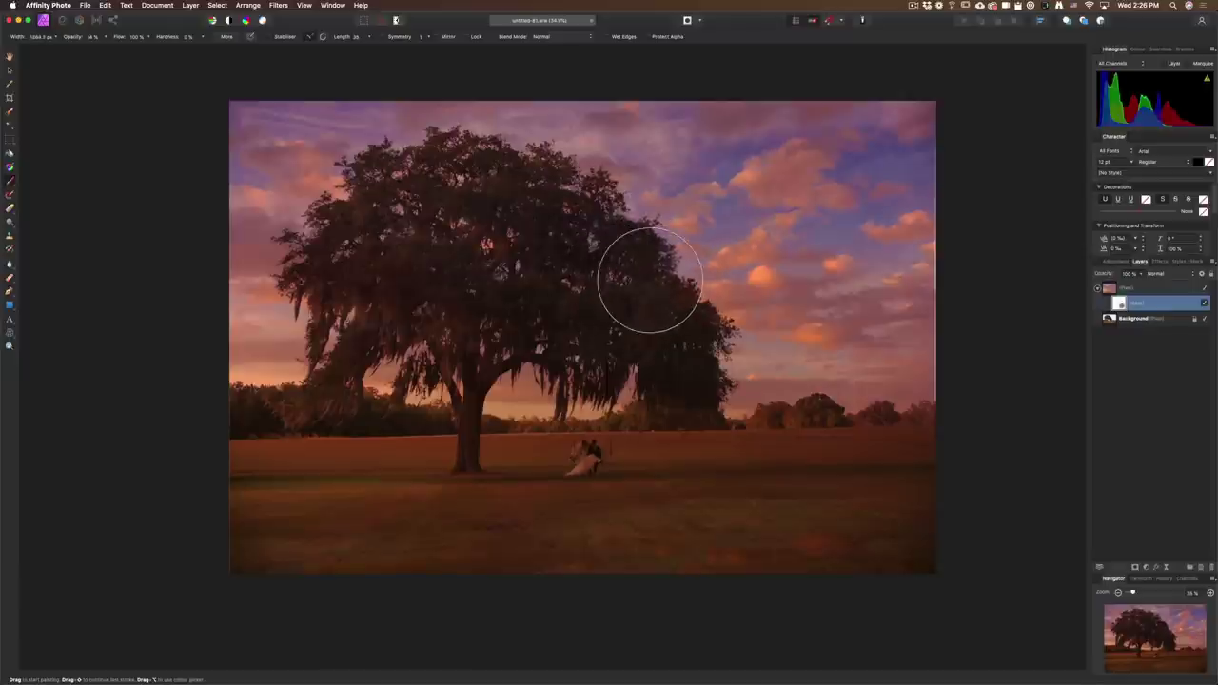
pyautogui.press(']')
pyautogui.press(']')
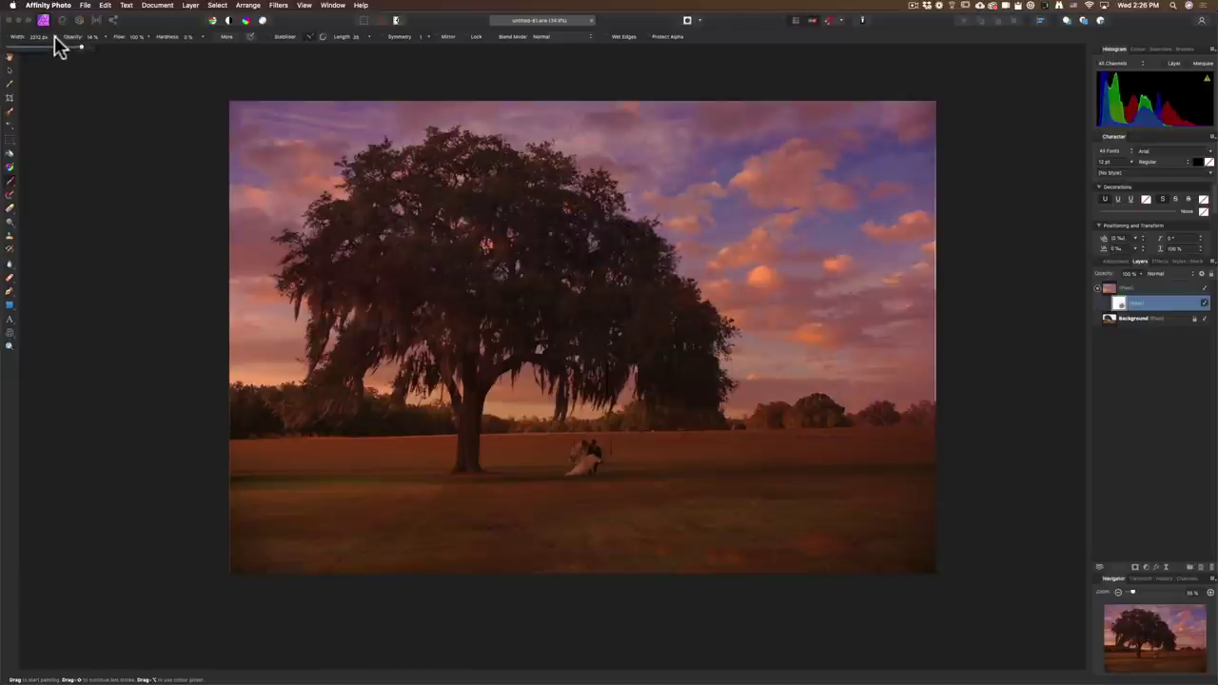
pyautogui.moveTo(54, 35); pyautogui.dragTo(71, 45)
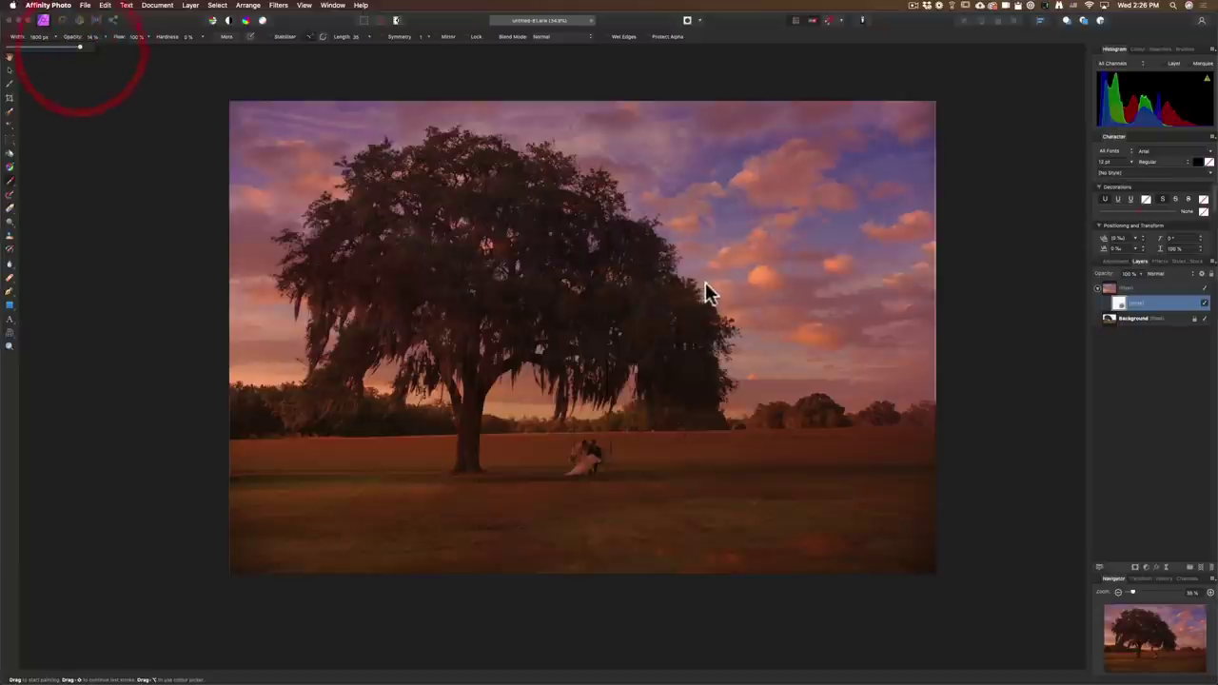
pyautogui.press(']')
pyautogui.press(']')
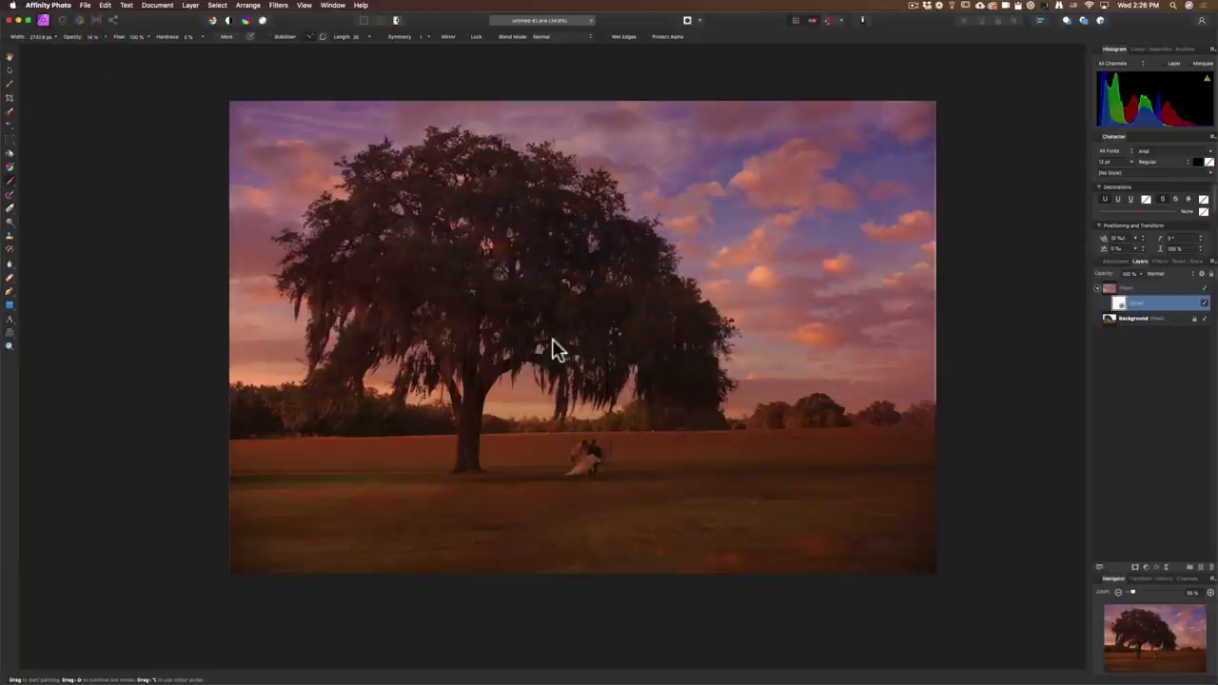
pyautogui.click(104, 36)
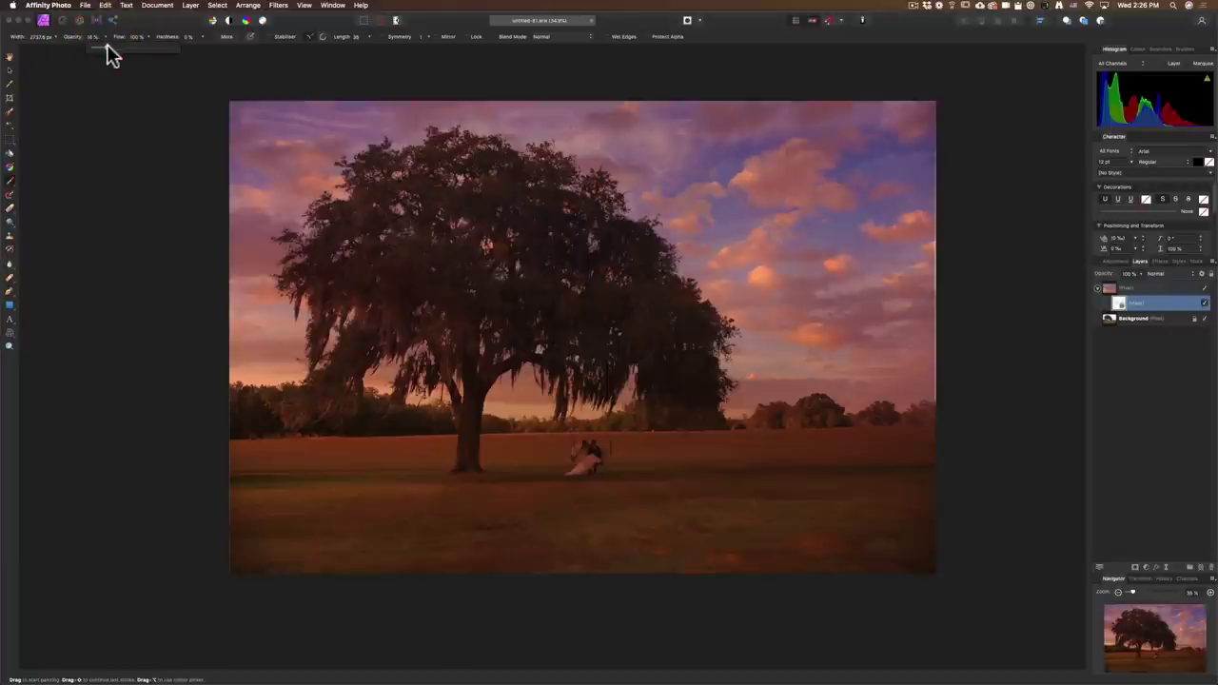
pyautogui.click(107, 44)
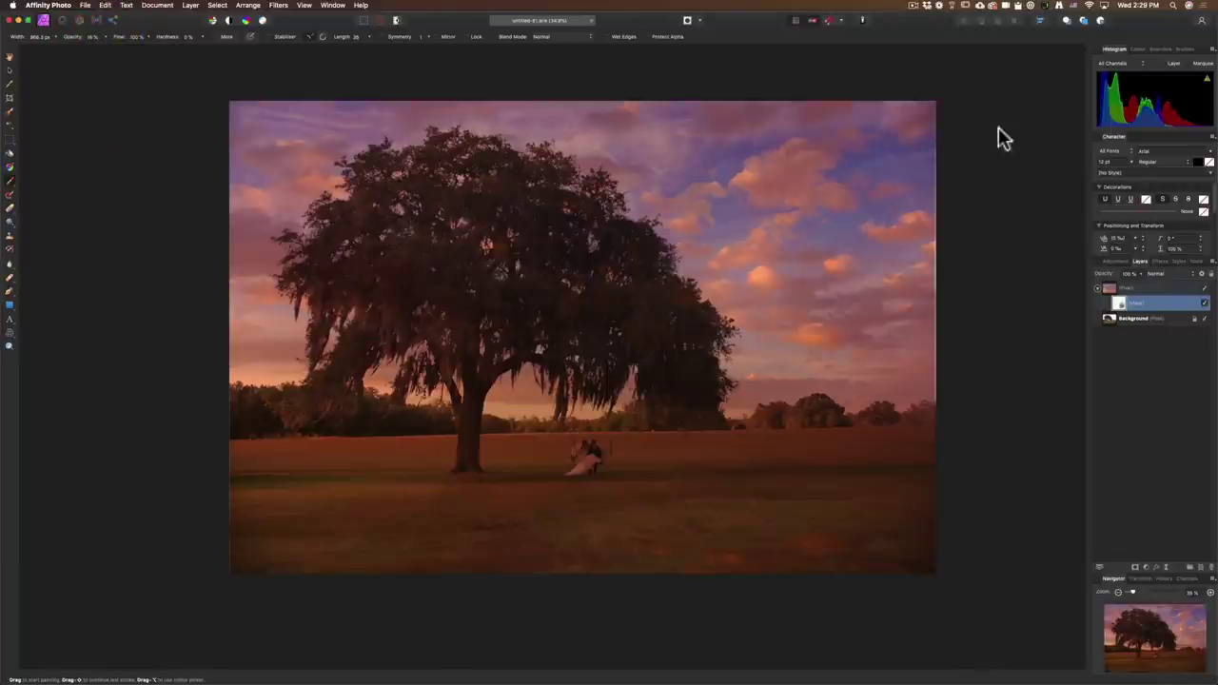
# Paint black on the sky layer's mask with a brush about 2230 px wide to reduce the color cast over the field.
pyautogui.click(1139, 49)
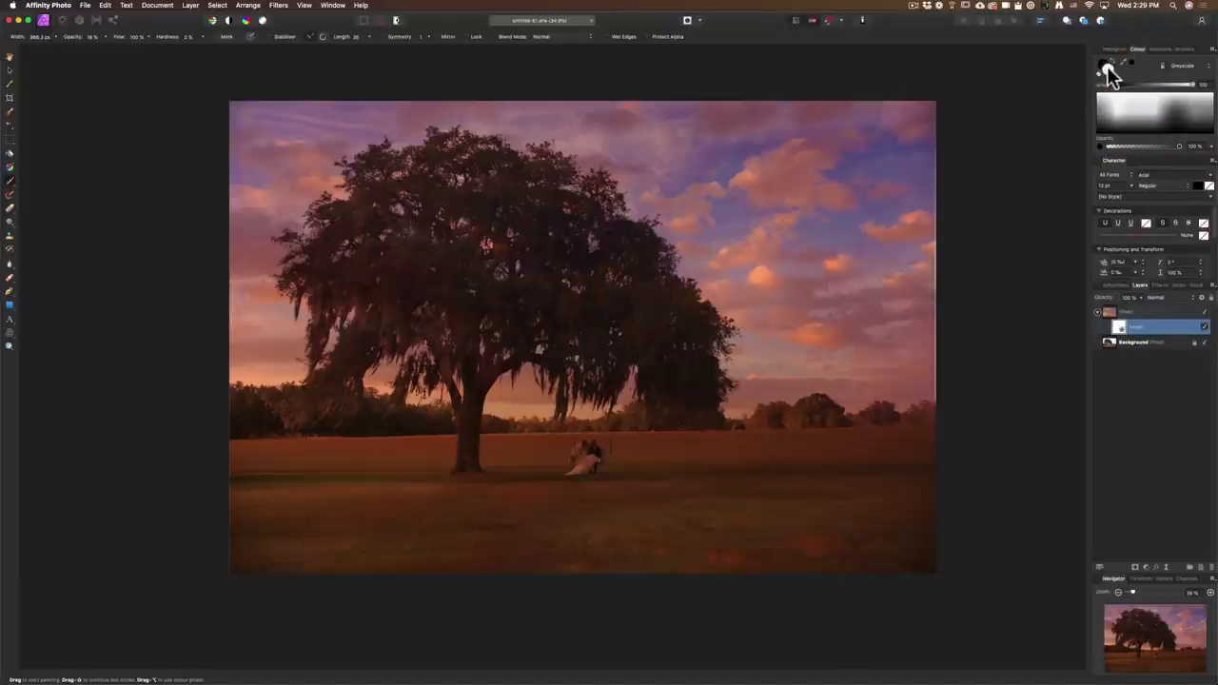
pyautogui.click(1104, 64)
pyautogui.click(1118, 325)
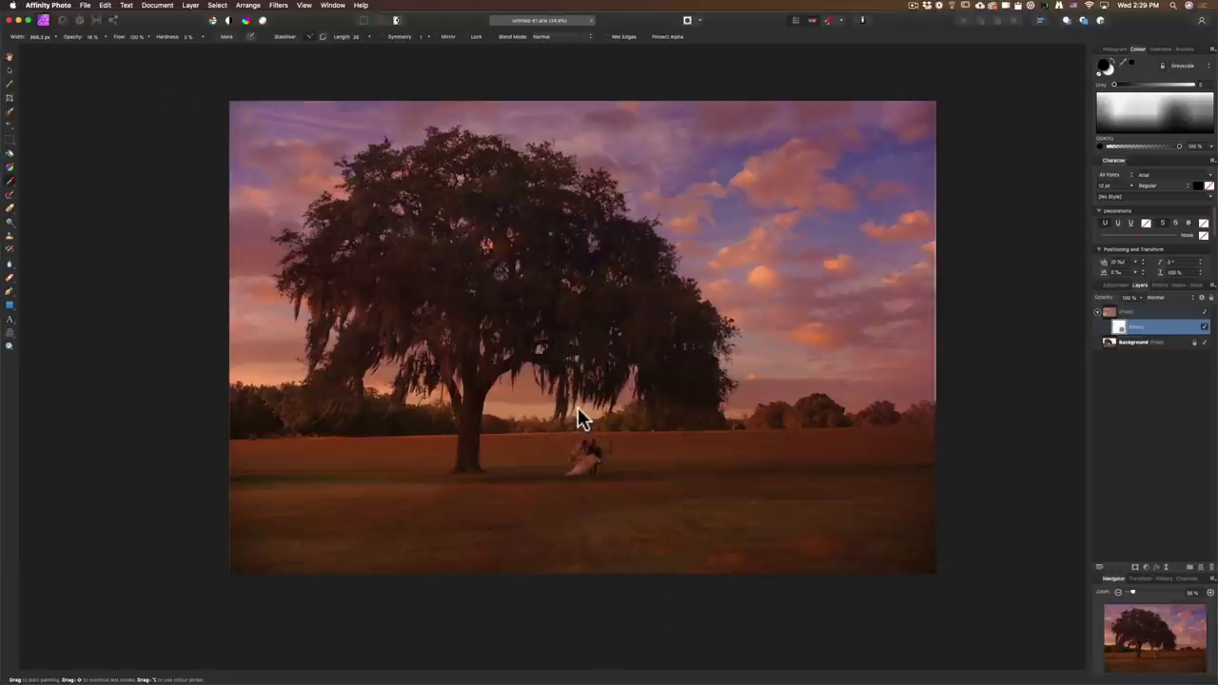
pyautogui.press('[')
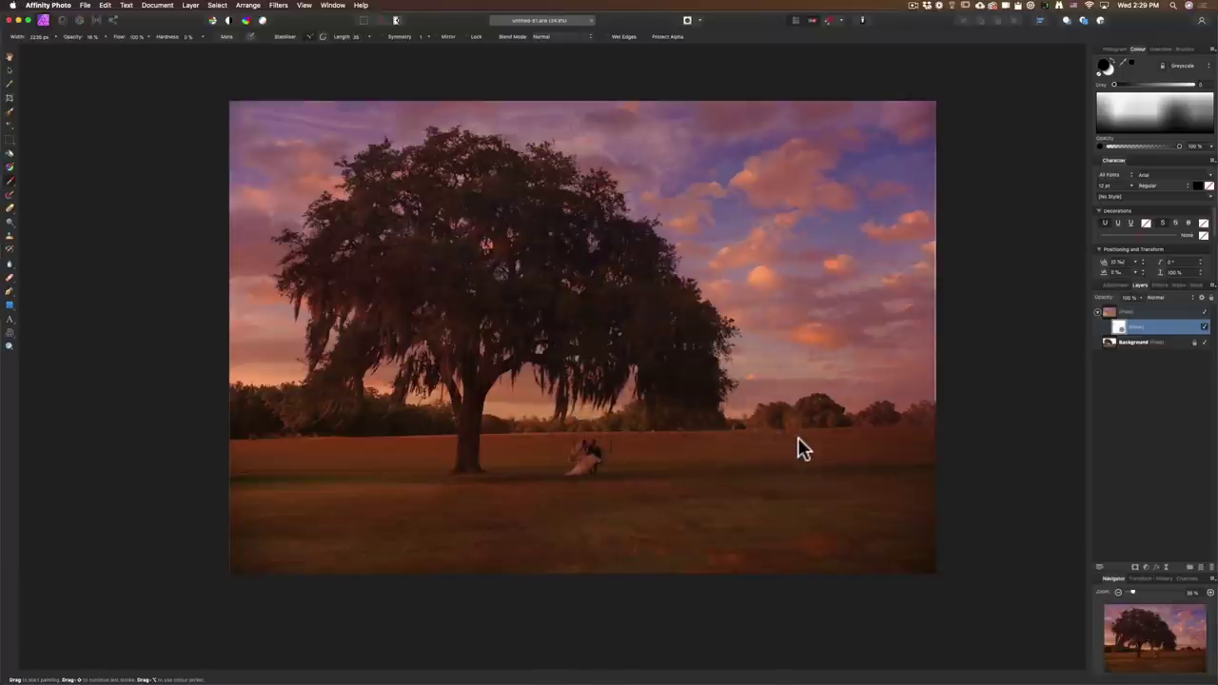
pyautogui.moveTo(800, 443)
pyautogui.mouseDown()
pyautogui.moveTo(416, 457)
pyautogui.moveTo(598, 448)
pyautogui.moveTo(375, 434)
pyautogui.moveTo(274, 583)
pyautogui.mouseUp()
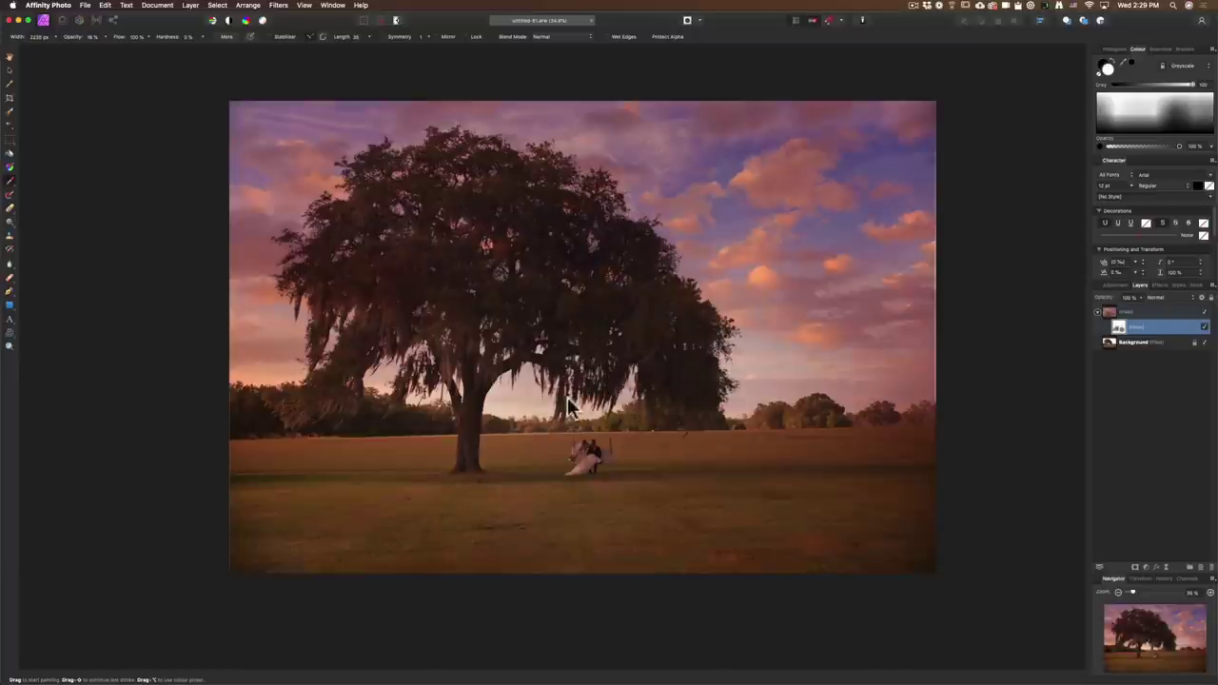
# Switch the brush to white and paint some sky color back over the horizon and field near the photo's right edge.
pyautogui.press('x')
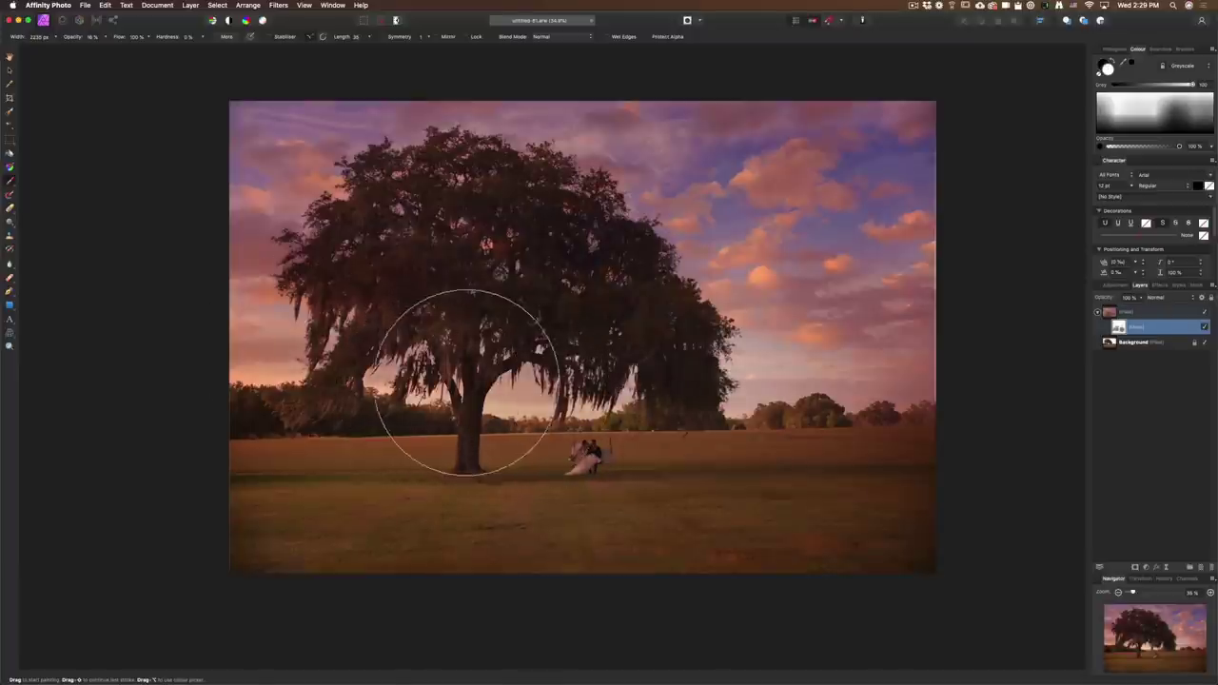
pyautogui.click(899, 385)
pyautogui.click(872, 451)
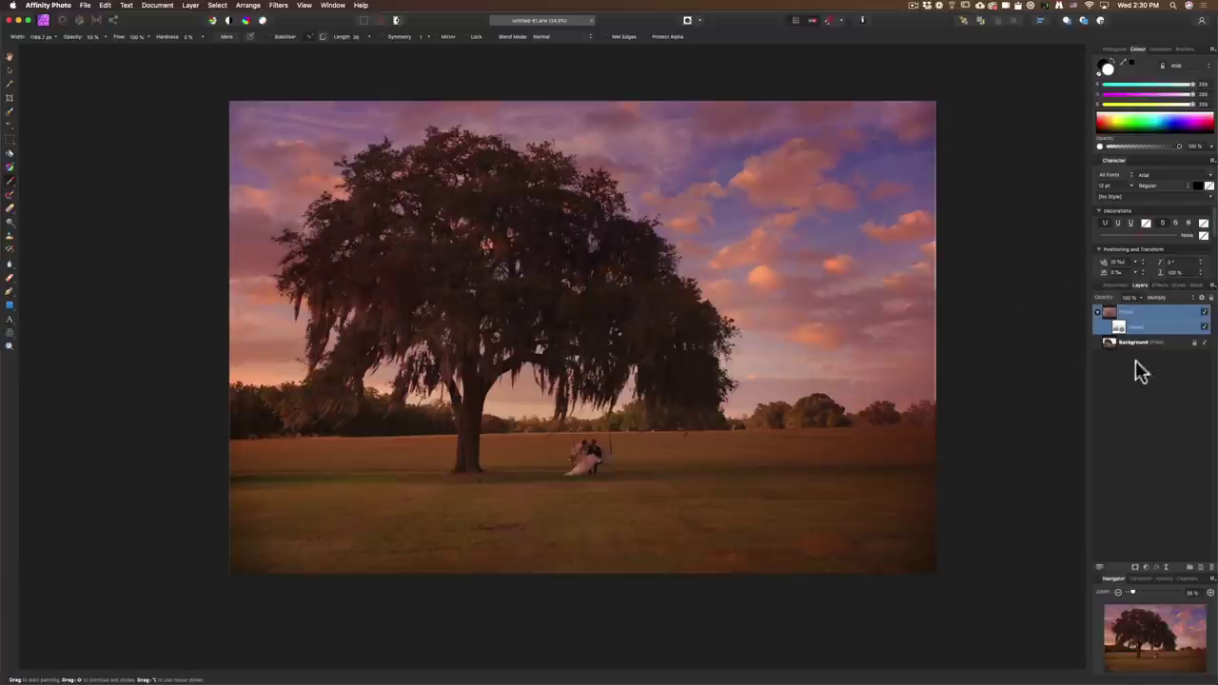
# Add a Curves adjustment above the sky layer and pull the master curve down to about x 0.67, y 0.39.
pyautogui.click(1146, 566)
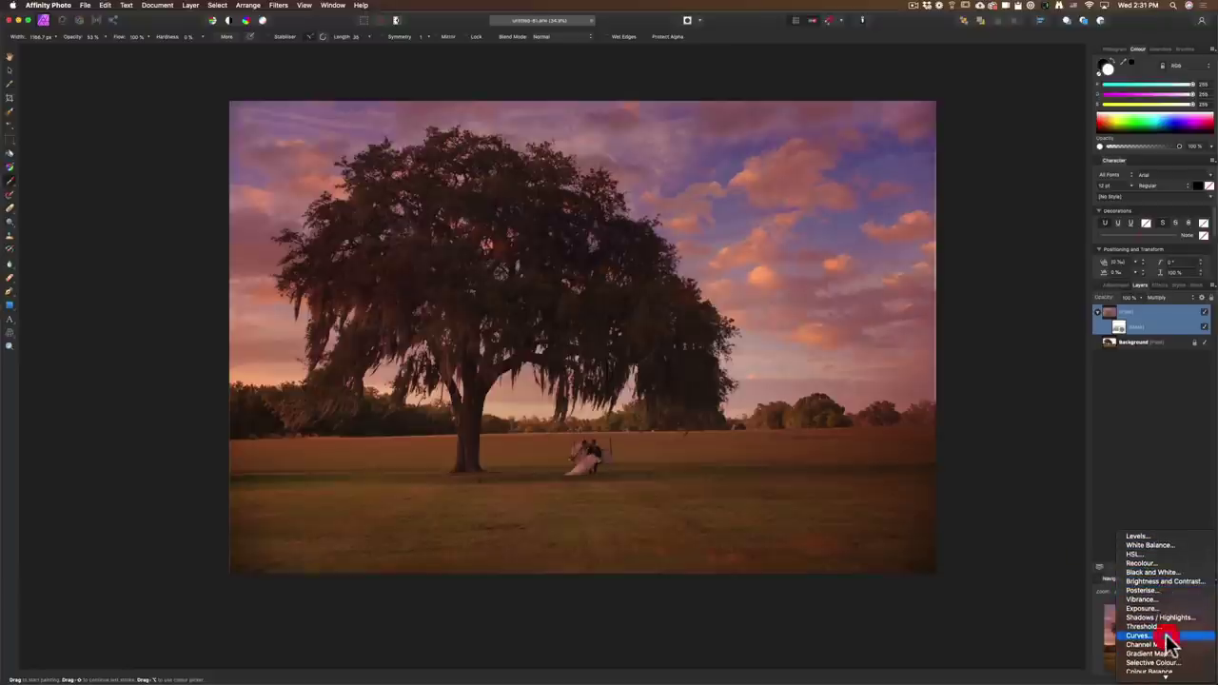
pyautogui.click(1163, 635)
pyautogui.moveTo(976, 498); pyautogui.dragTo(1002, 521)
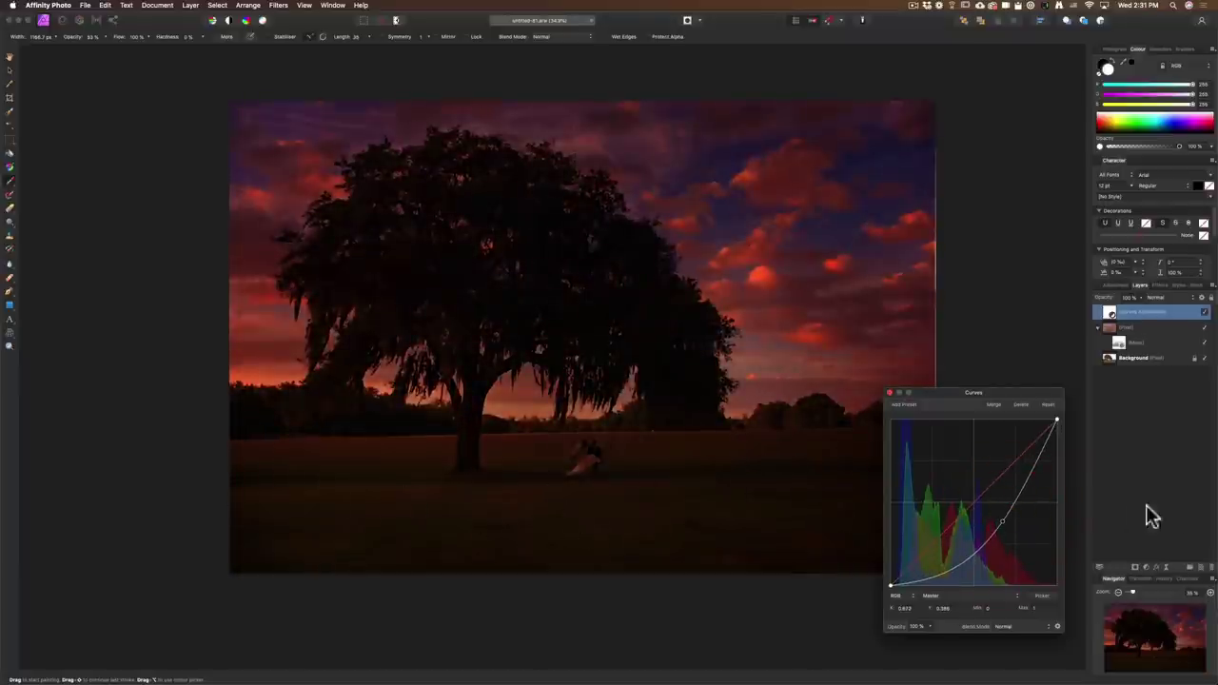
# Add a mask to the Curves adjustment and invert it to black to hide the darkening.
pyautogui.click(1135, 566)
pyautogui.click(1117, 324)
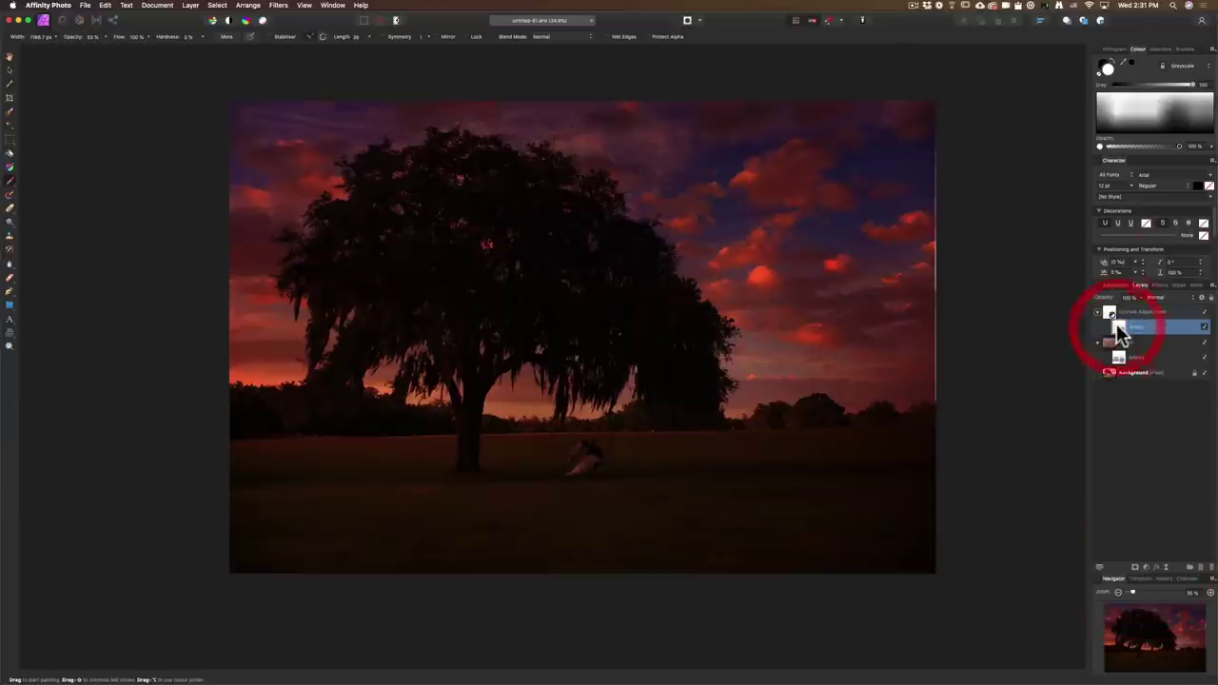
pyautogui.press('super+i')
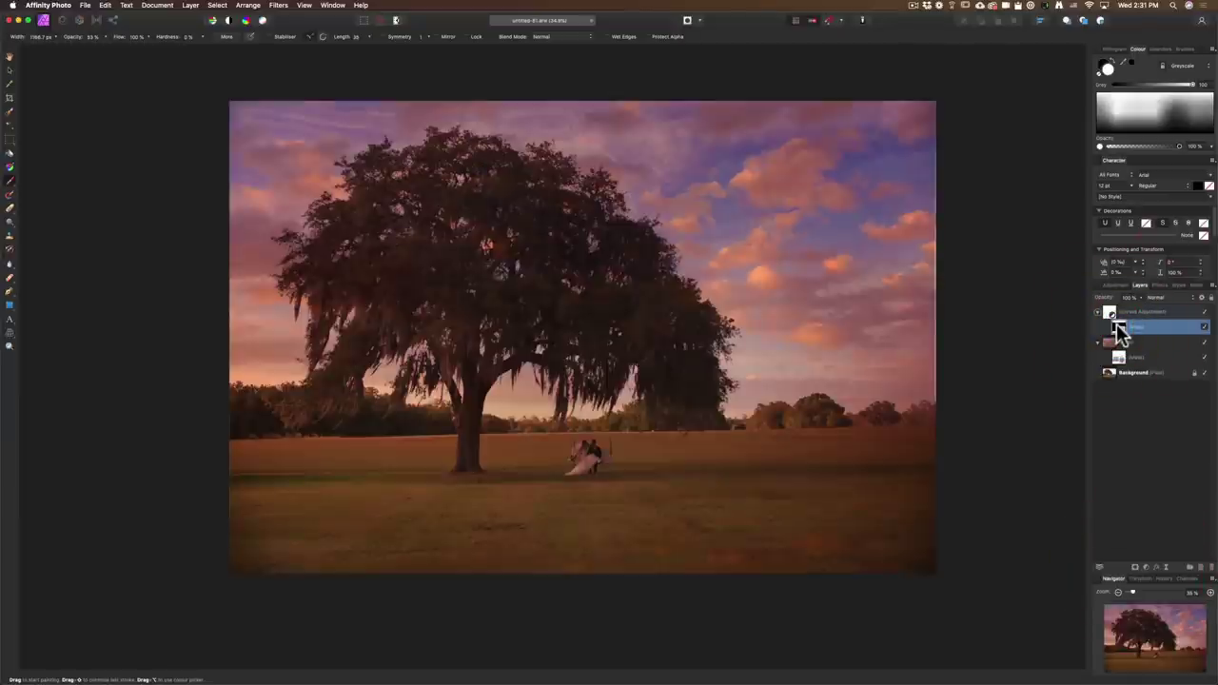
# Undo the last mask stroke, then paint white across the field on the Curves mask at 41% opacity with a brush about 2350 px wide.
pyautogui.press('super+z')
pyautogui.moveTo(105, 44); pyautogui.dragTo(95, 45)
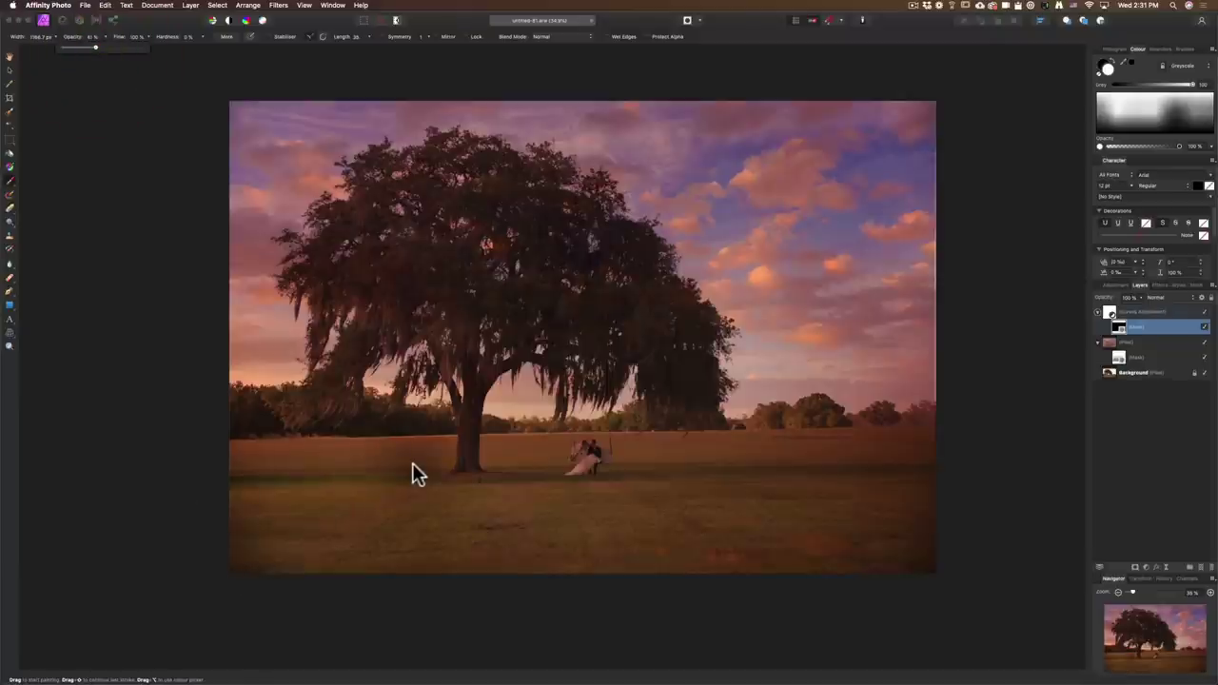
pyautogui.press(']')
pyautogui.press(']')
pyautogui.press(']')
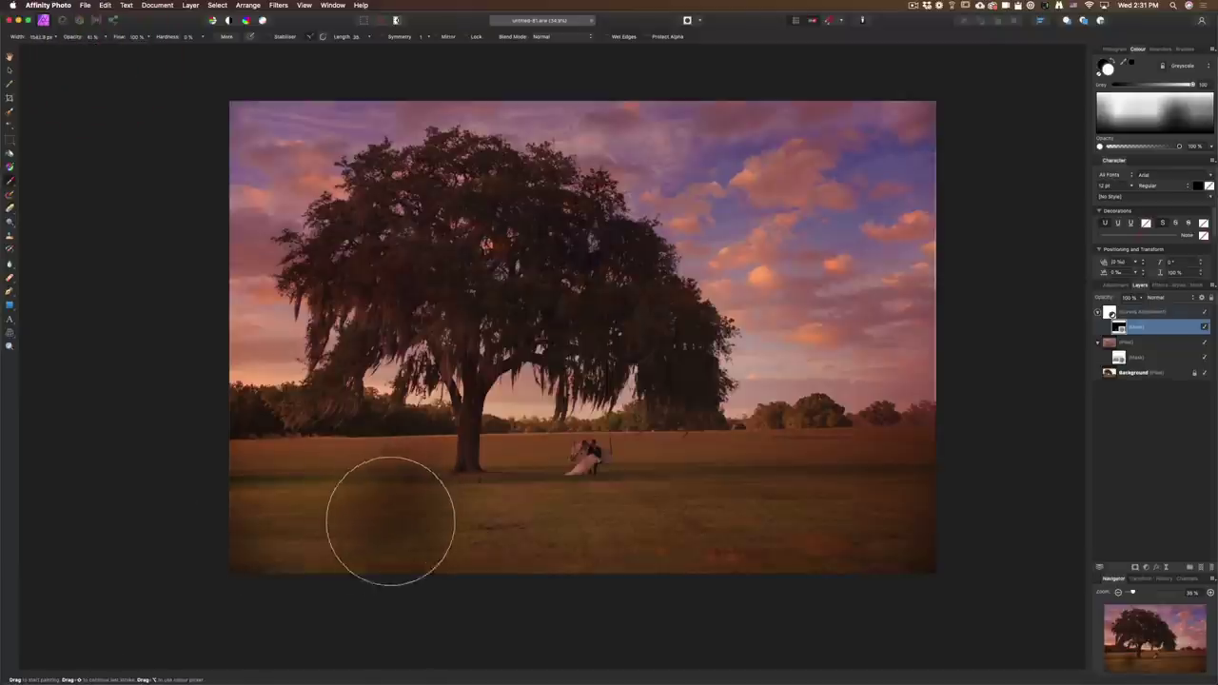
pyautogui.moveTo(328, 549)
pyautogui.mouseDown()
pyautogui.moveTo(256, 556)
pyautogui.moveTo(270, 542)
pyautogui.moveTo(431, 565)
pyautogui.moveTo(344, 556)
pyautogui.moveTo(603, 549)
pyautogui.moveTo(528, 570)
pyautogui.moveTo(888, 552)
pyautogui.moveTo(762, 562)
pyautogui.moveTo(911, 533)
pyautogui.moveTo(912, 564)
pyautogui.moveTo(833, 572)
pyautogui.moveTo(404, 586)
pyautogui.mouseUp()
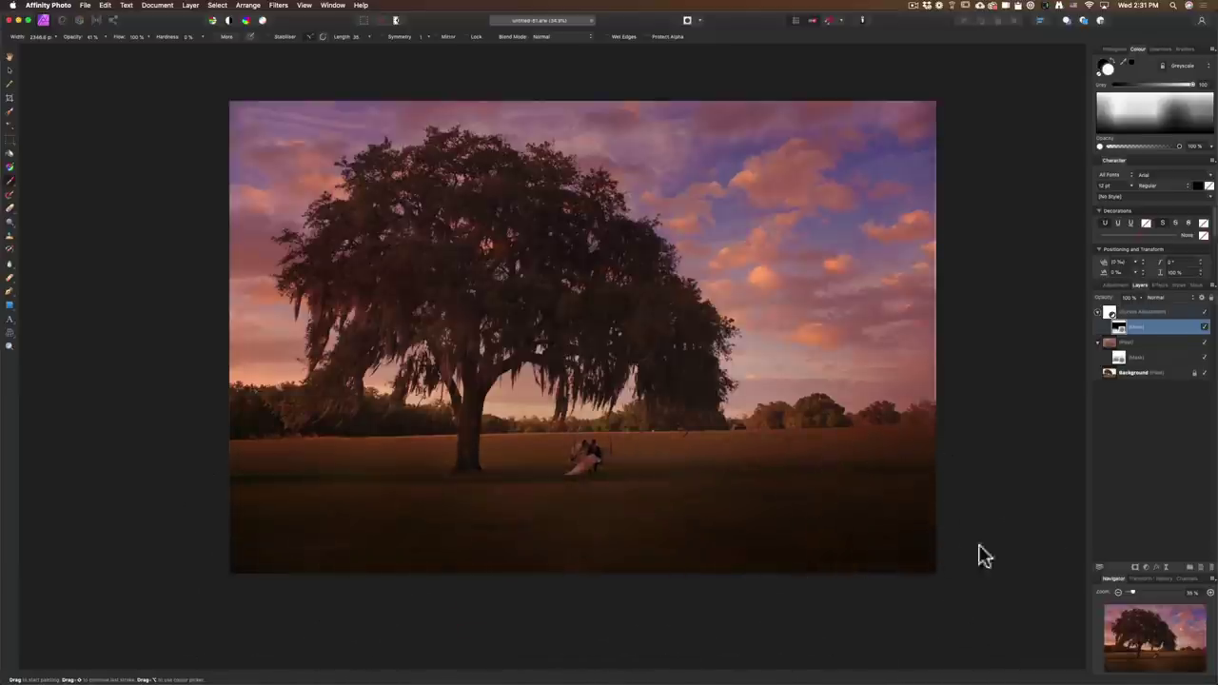
# Collapse the Curves adjustment and toggle the visibility of the Curves and sky layers to compare the photo before and after.
pyautogui.click(1098, 312)
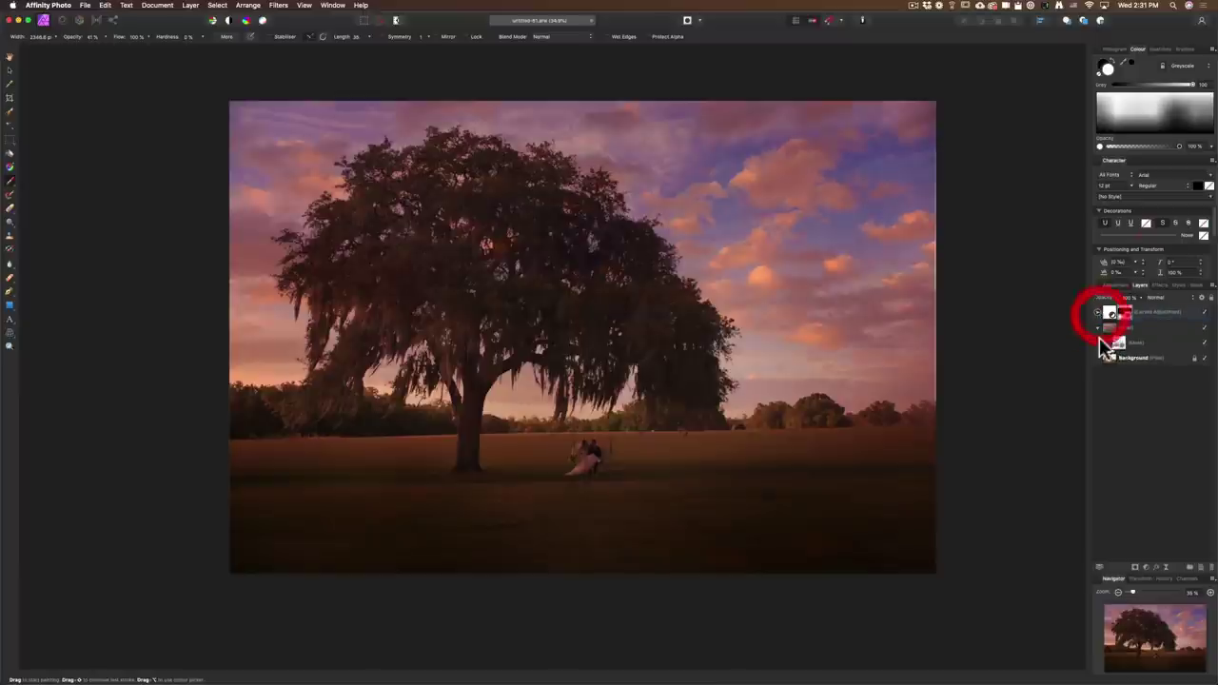
pyautogui.click(1204, 318)
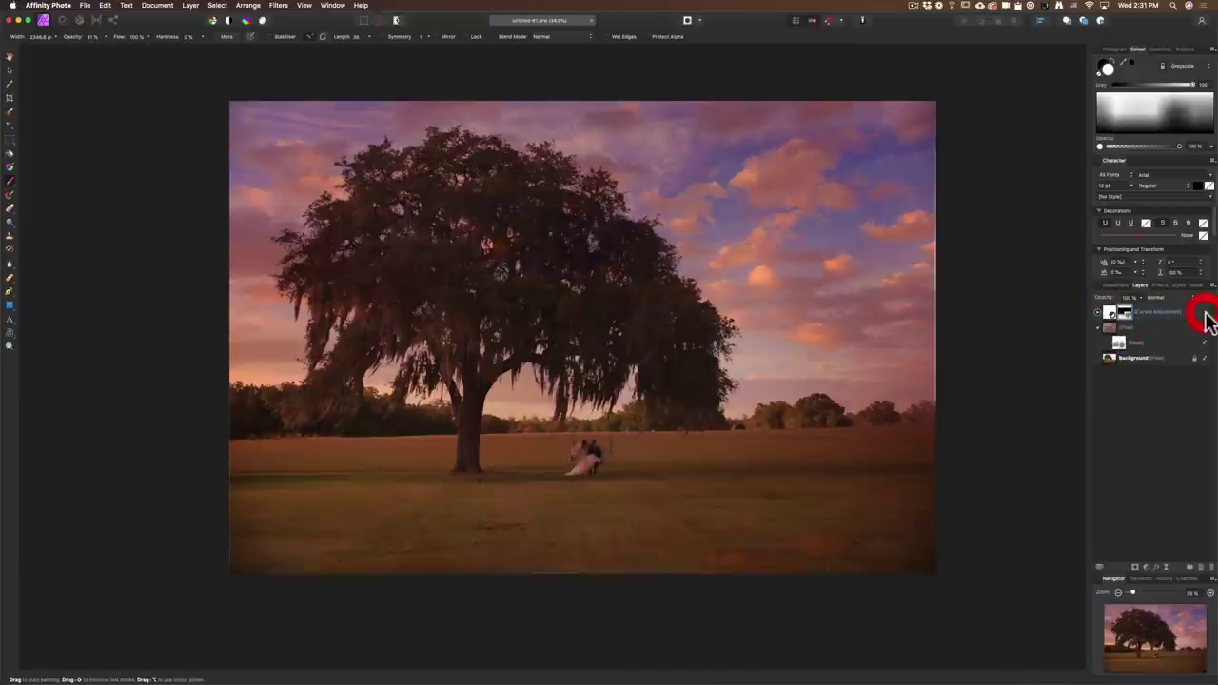
pyautogui.click(1204, 327)
pyautogui.click(1205, 327)
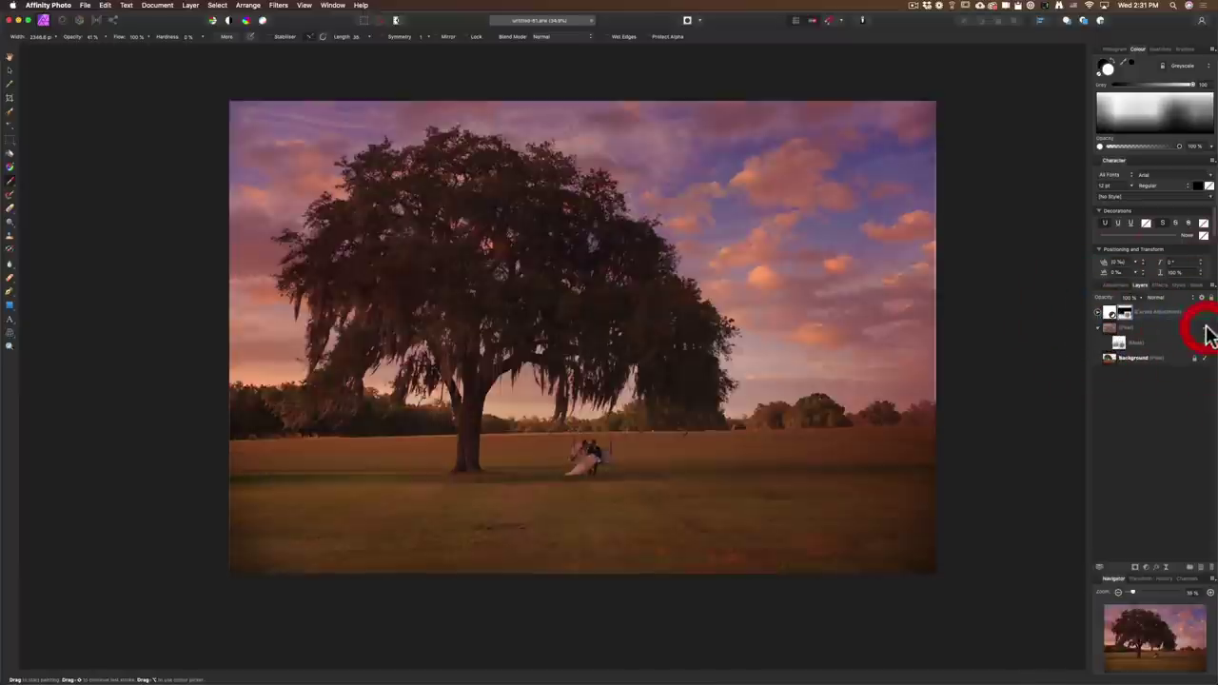
pyautogui.click(1205, 318)
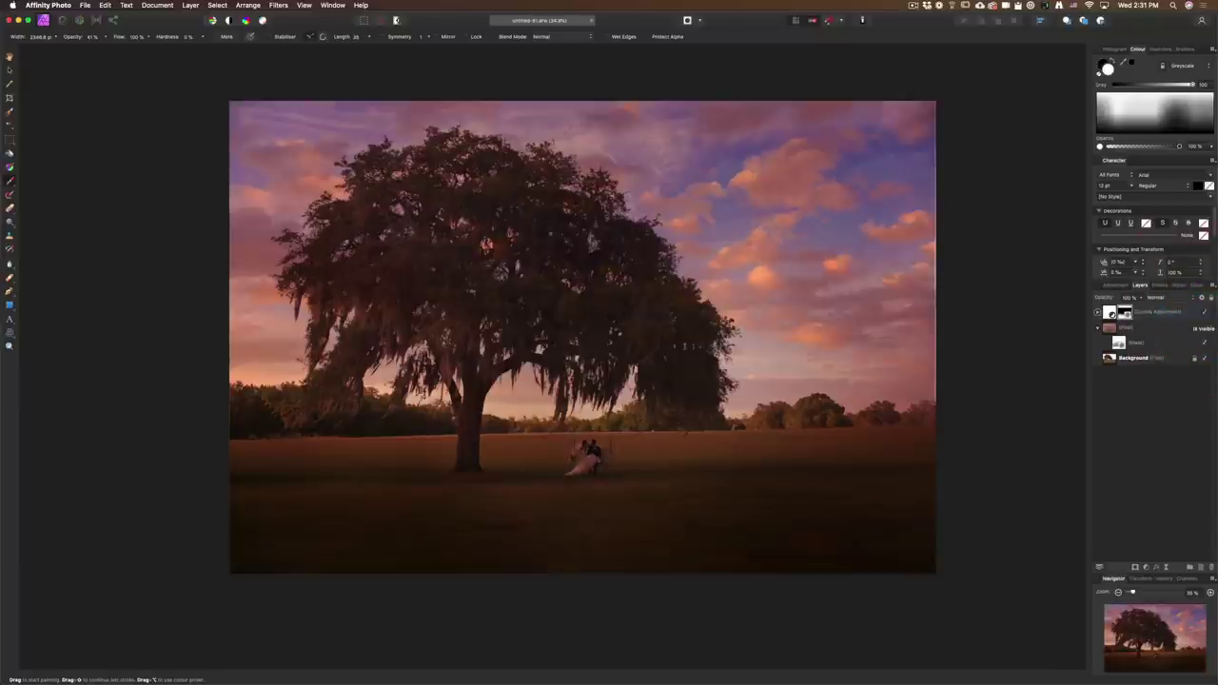